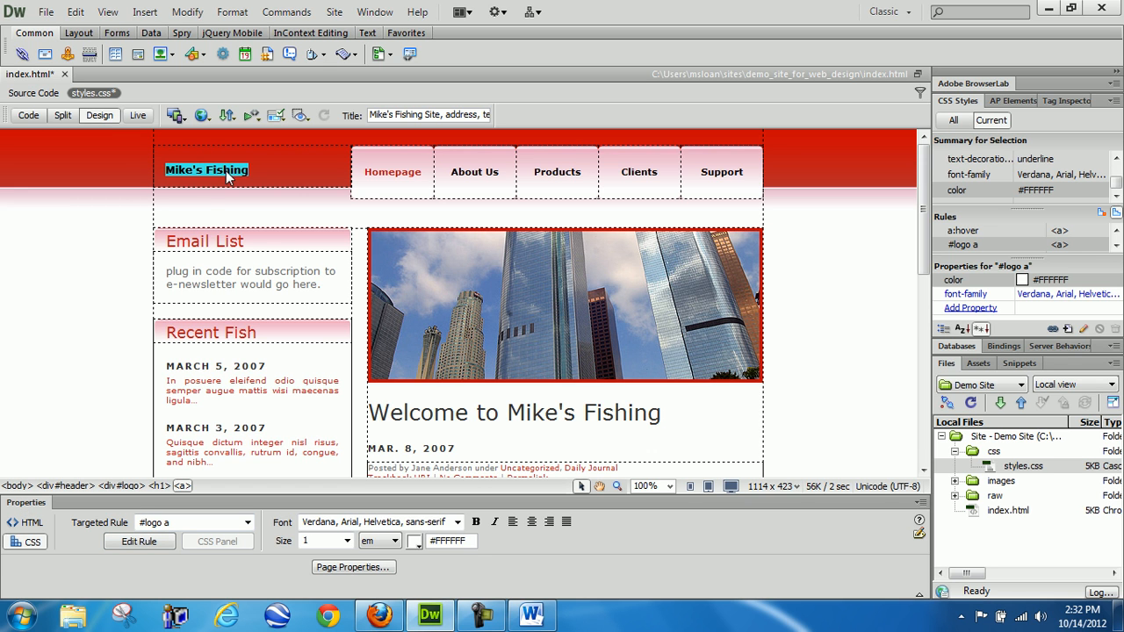
Step: Link the "Mike's Fishing" logo text in the page header to index.html
{"action": "left_click", "coordinate": [178, 170]}
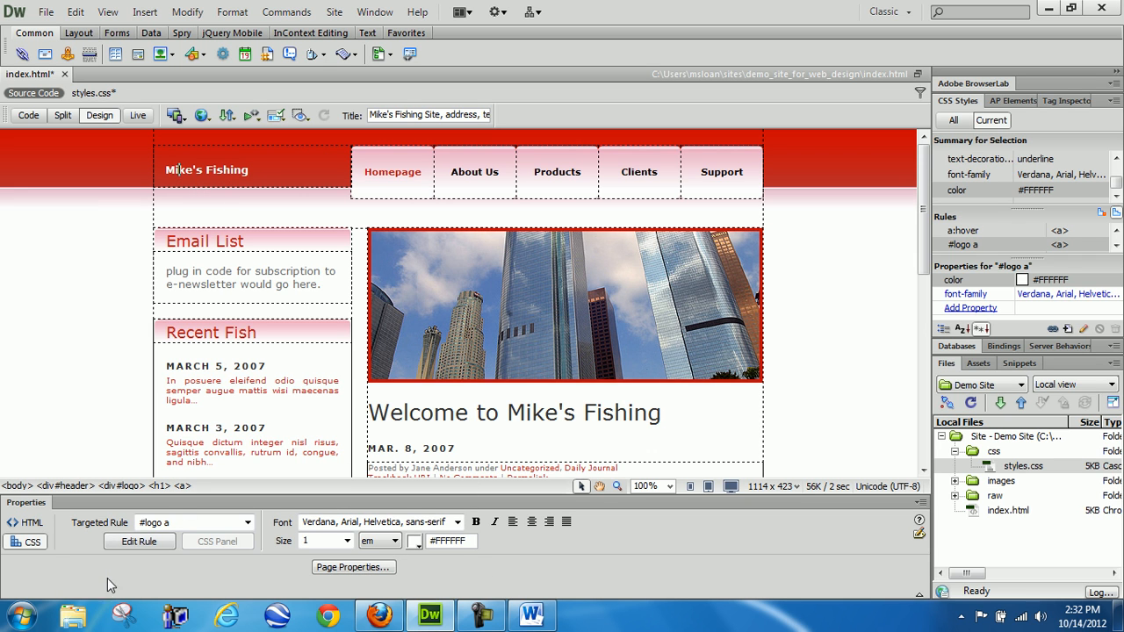
{"action": "left_click", "coordinate": [25, 523]}
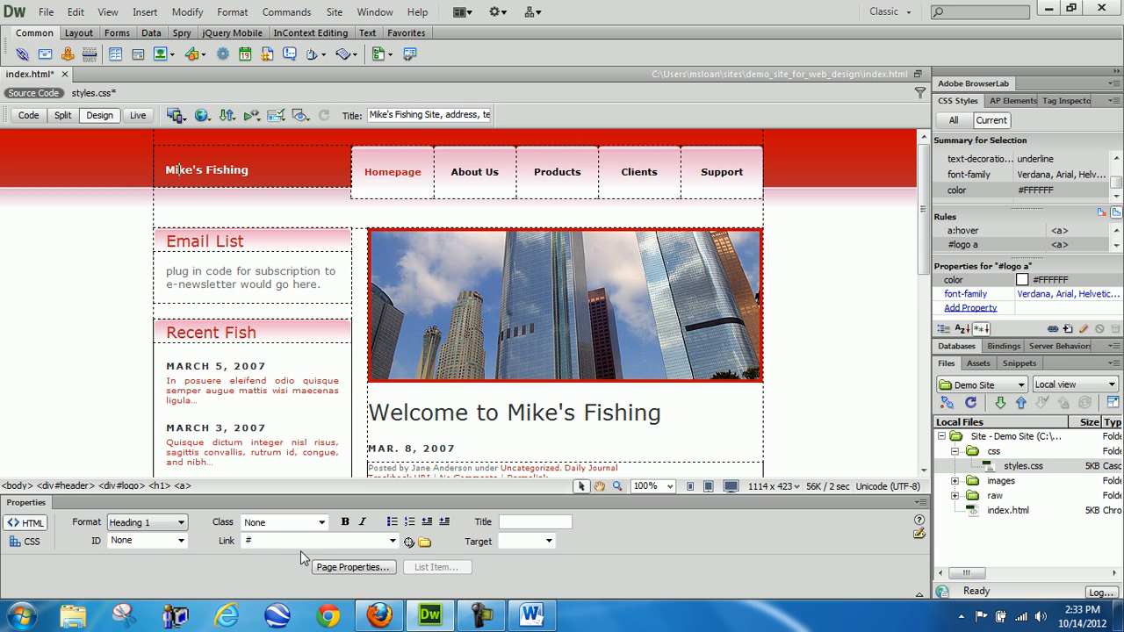
{"action": "double_click", "coordinate": [250, 542]}
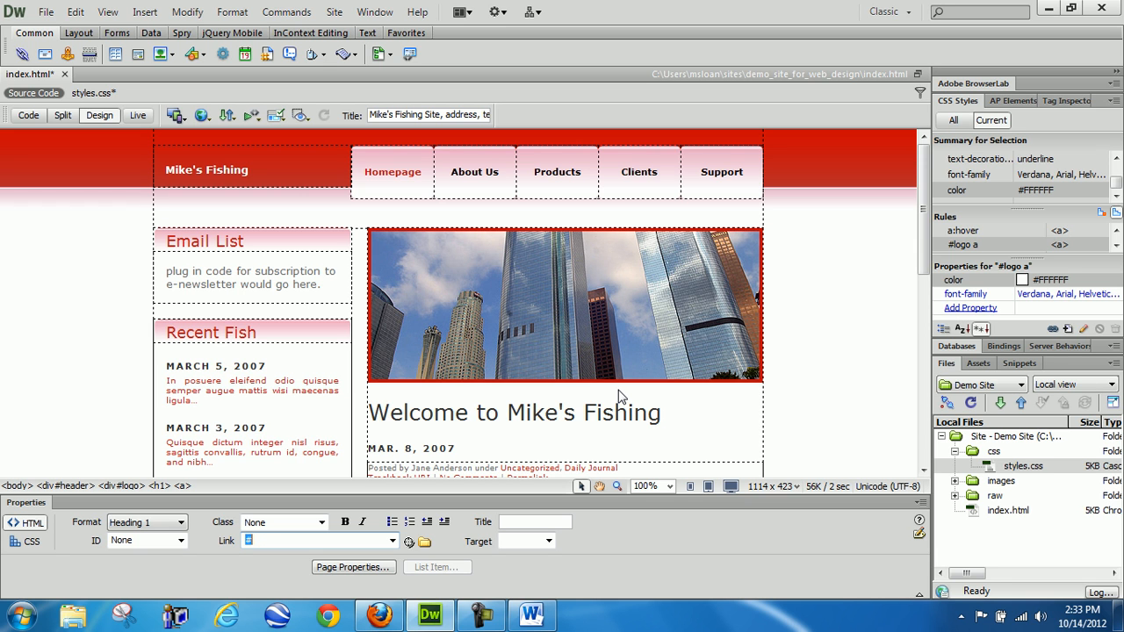
{"action": "type", "text": "index.htm"}
{"action": "key", "text": "Return"}
{"action": "left_click", "coordinate": [304, 540]}
Step: Examine the logo link's href value in the page source code, and return to the visual layout
{"action": "left_click", "coordinate": [28, 115]}
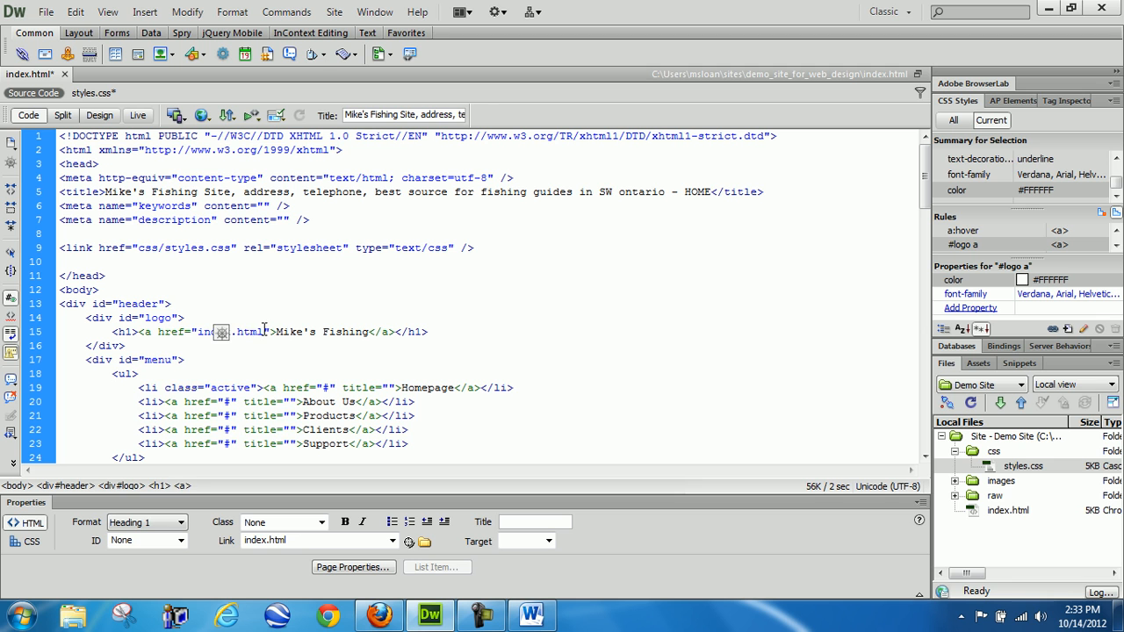
{"action": "left_click_drag", "start_coordinate": [264, 332], "coordinate": [201, 332]}
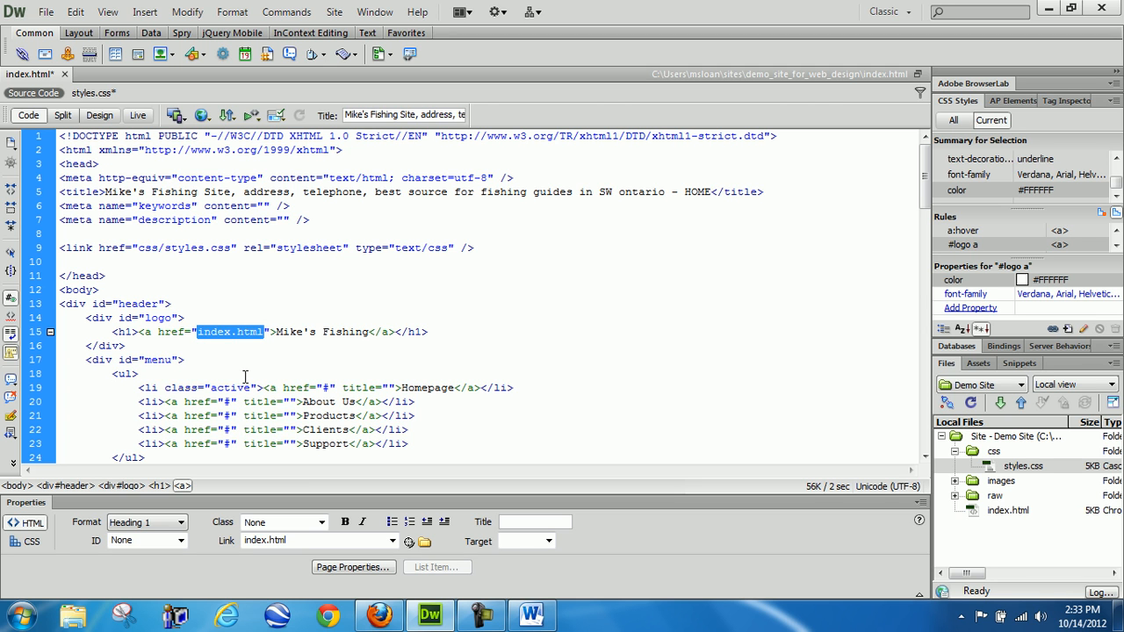
{"action": "left_click", "coordinate": [100, 115]}
{"action": "scroll", "coordinate": [659, 357], "scroll_direction": "down", "scroll_amount": 10}
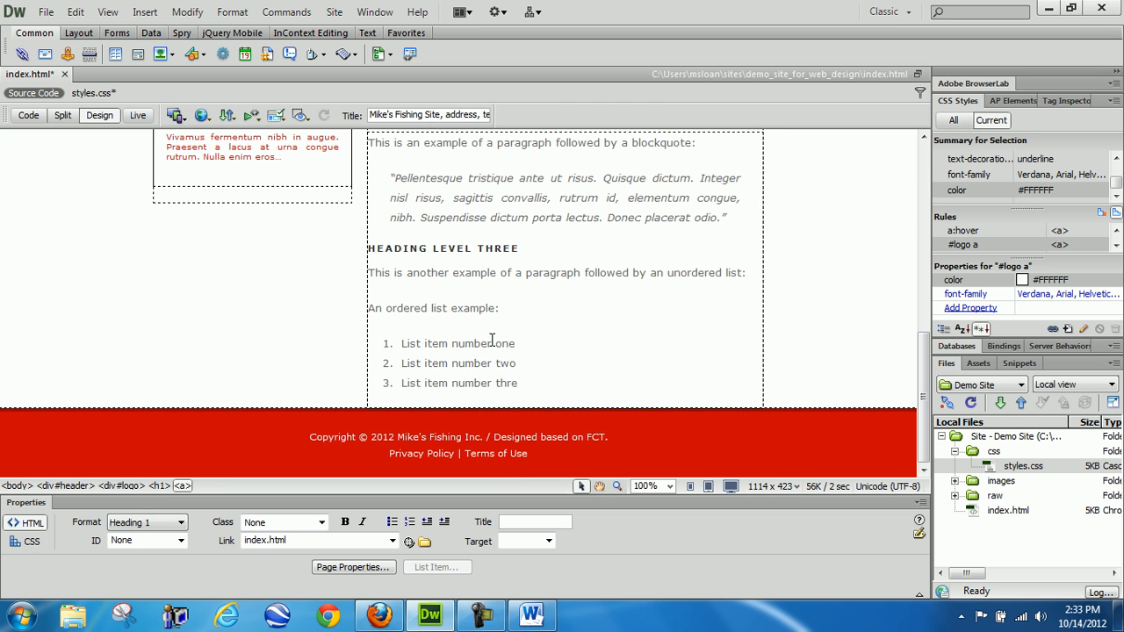
{"action": "left_click", "coordinate": [403, 343]}
{"action": "left_click_drag", "start_coordinate": [403, 343], "coordinate": [516, 343]}
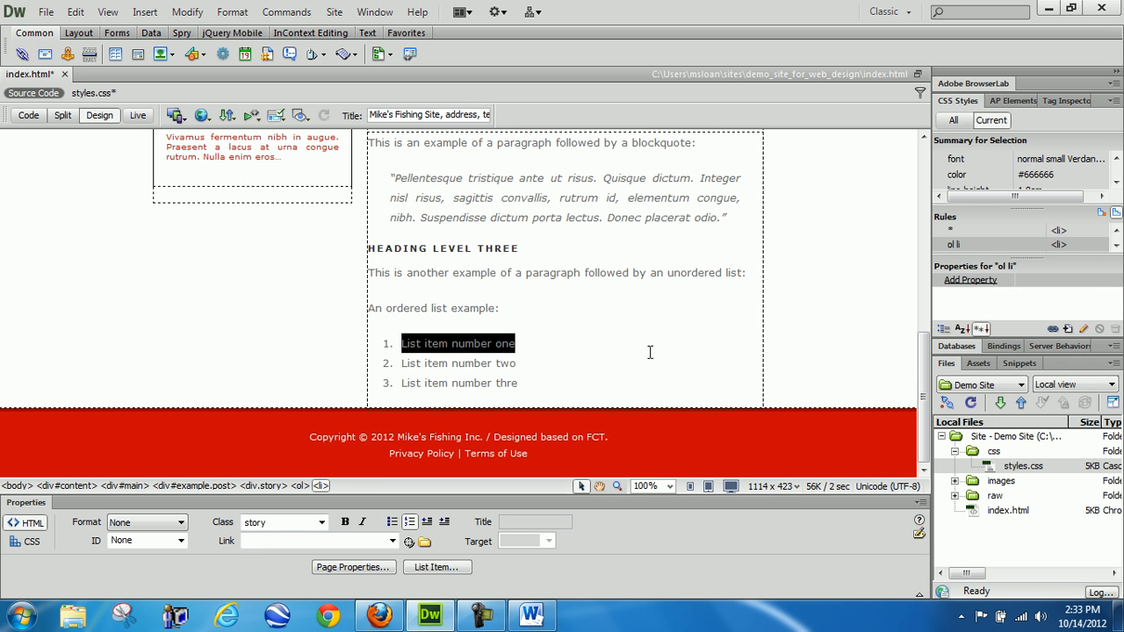
{"action": "left_click", "coordinate": [295, 540]}
{"action": "type", "text": "http"}
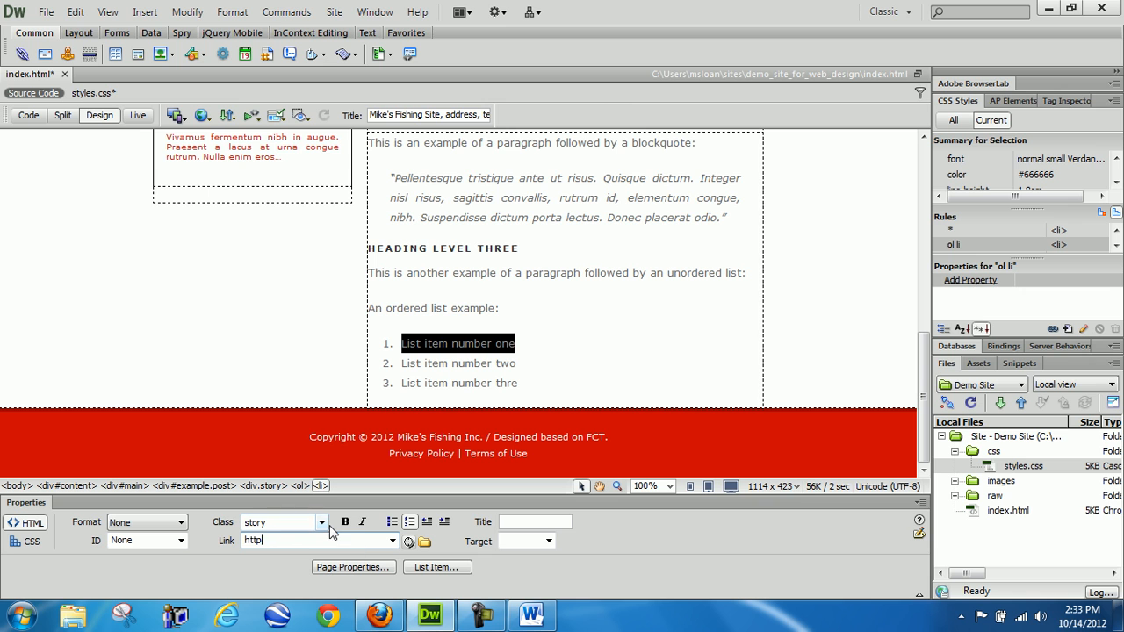
{"action": "type", "text": "://www.fanshawec.ca"}
{"action": "left_click_drag", "start_coordinate": [363, 539], "coordinate": [218, 545]}
{"action": "left_click", "coordinate": [371, 540]}
{"action": "key", "text": "Return"}
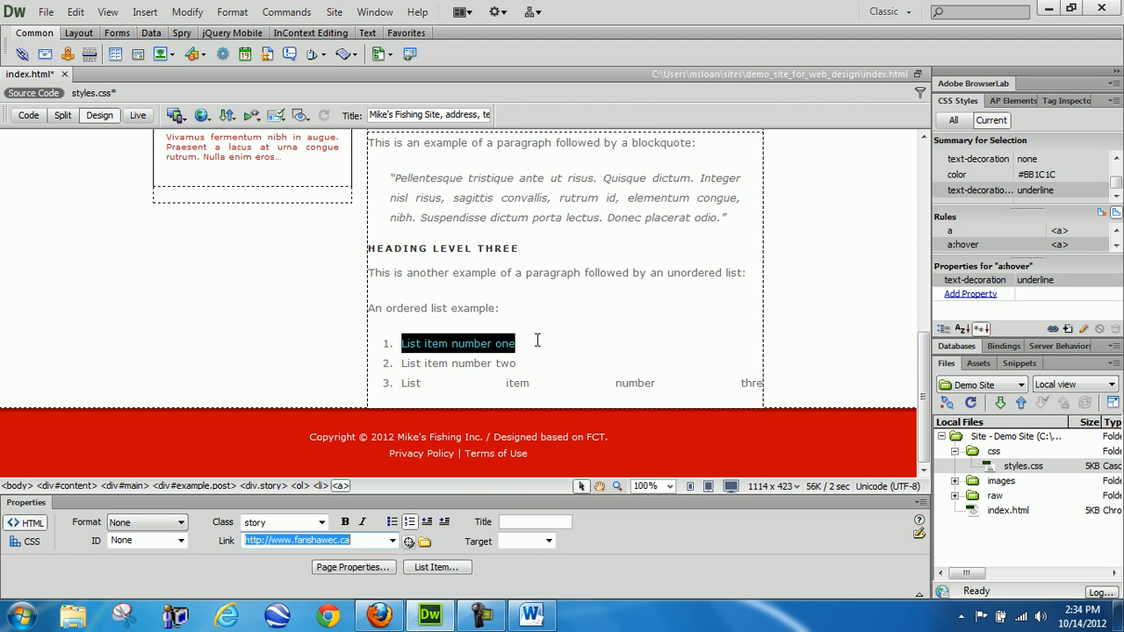
Step: Examine the general link rules in styles.css and compare them with the linked list item in the page layout
{"action": "left_click", "coordinate": [93, 93]}
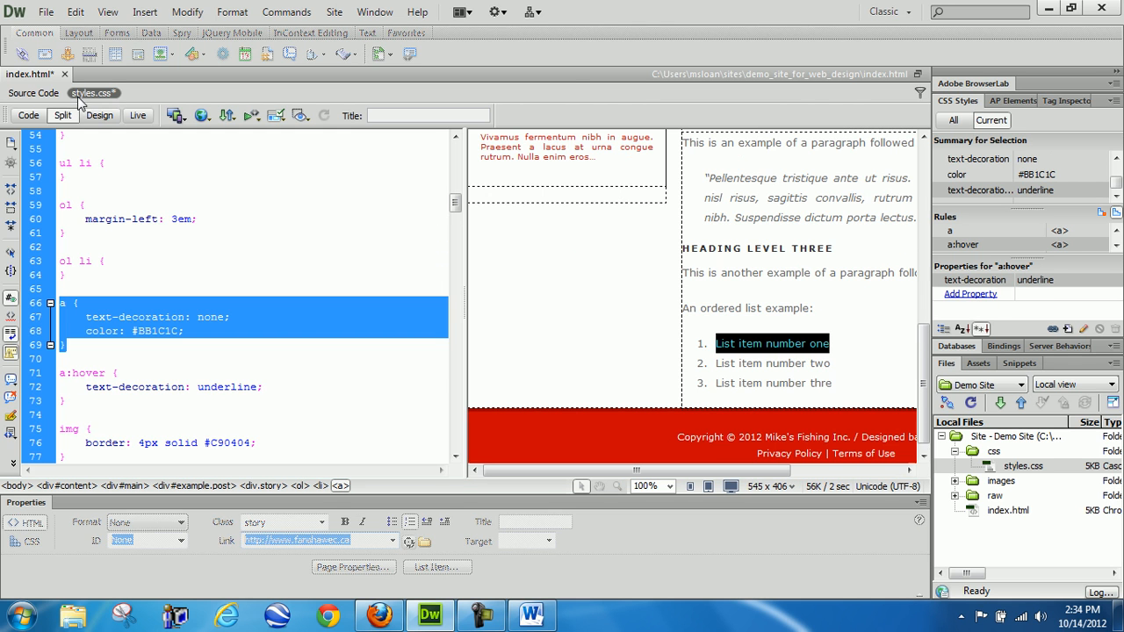
{"action": "left_click", "coordinate": [28, 117]}
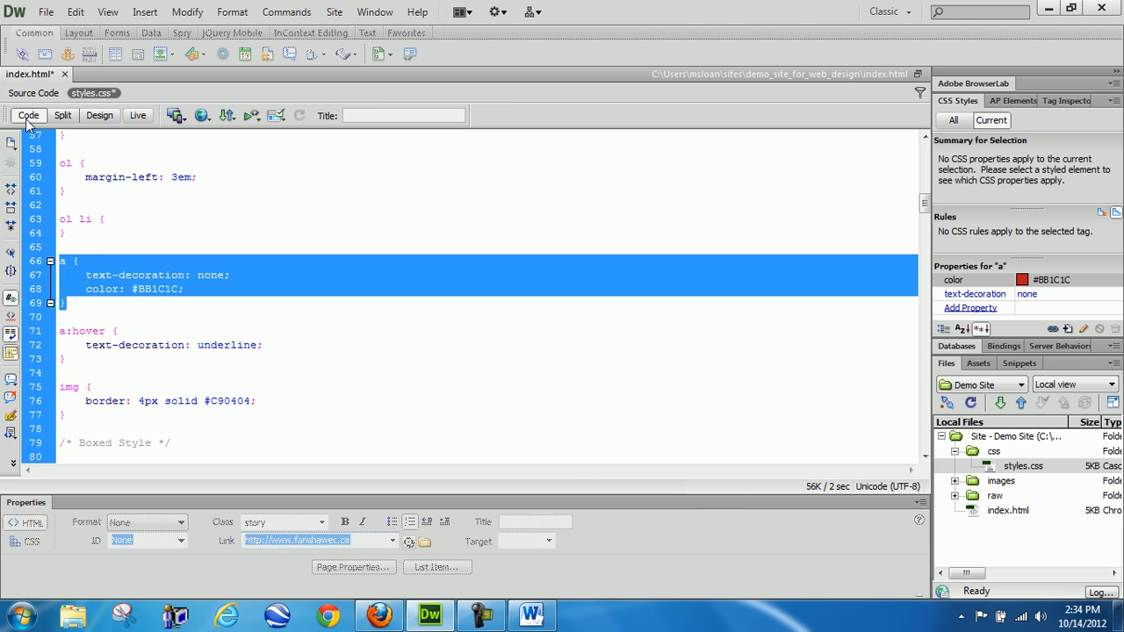
{"action": "left_click", "coordinate": [98, 117]}
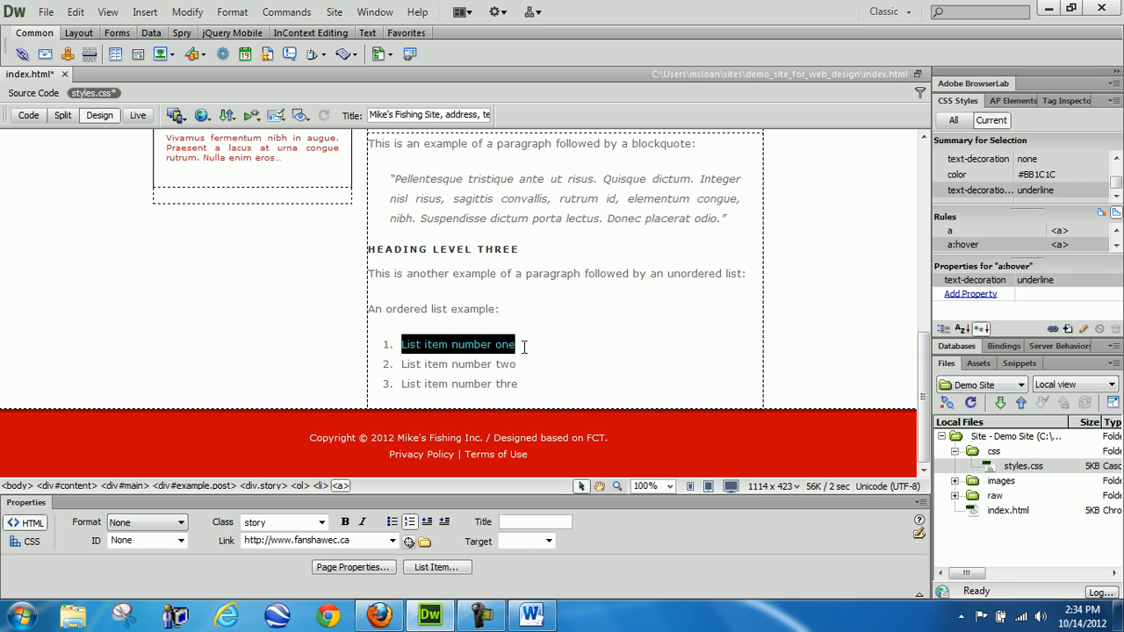
{"action": "scroll", "coordinate": [479, 354], "scroll_direction": "up", "scroll_amount": 3}
{"action": "scroll", "coordinate": [480, 347], "scroll_direction": "down", "scroll_amount": 3}
Step: View the linked list item's HTML source alongside the layout, and return to the visual layout
{"action": "left_click", "coordinate": [39, 116]}
{"action": "left_click", "coordinate": [95, 115]}
{"action": "left_click", "coordinate": [62, 115]}
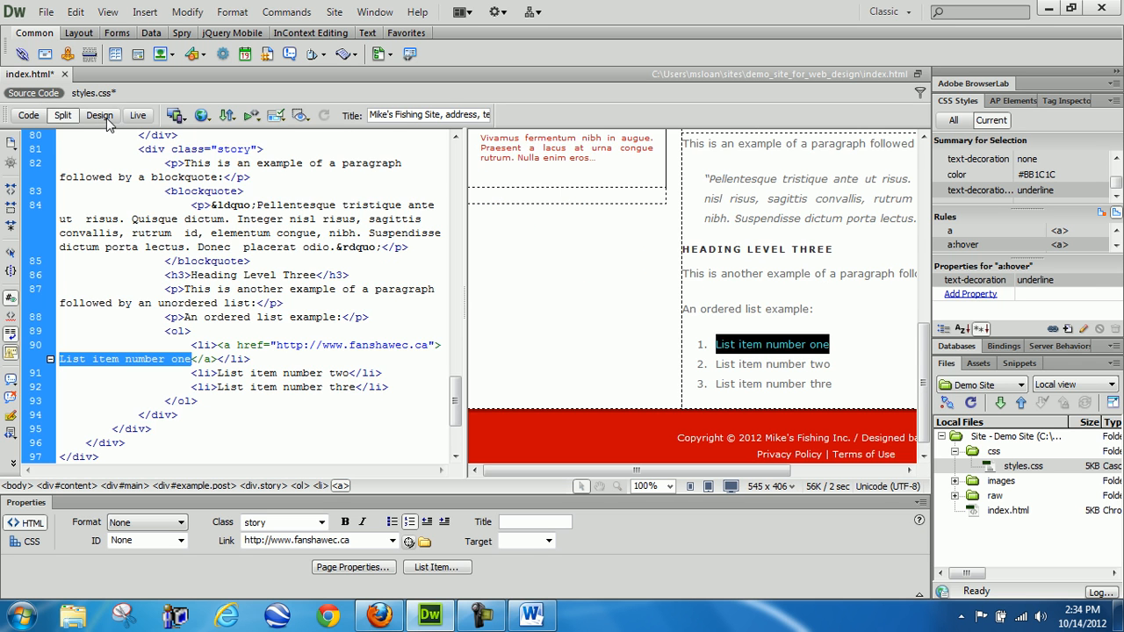
{"action": "left_click", "coordinate": [106, 118]}
{"action": "left_click", "coordinate": [647, 350]}
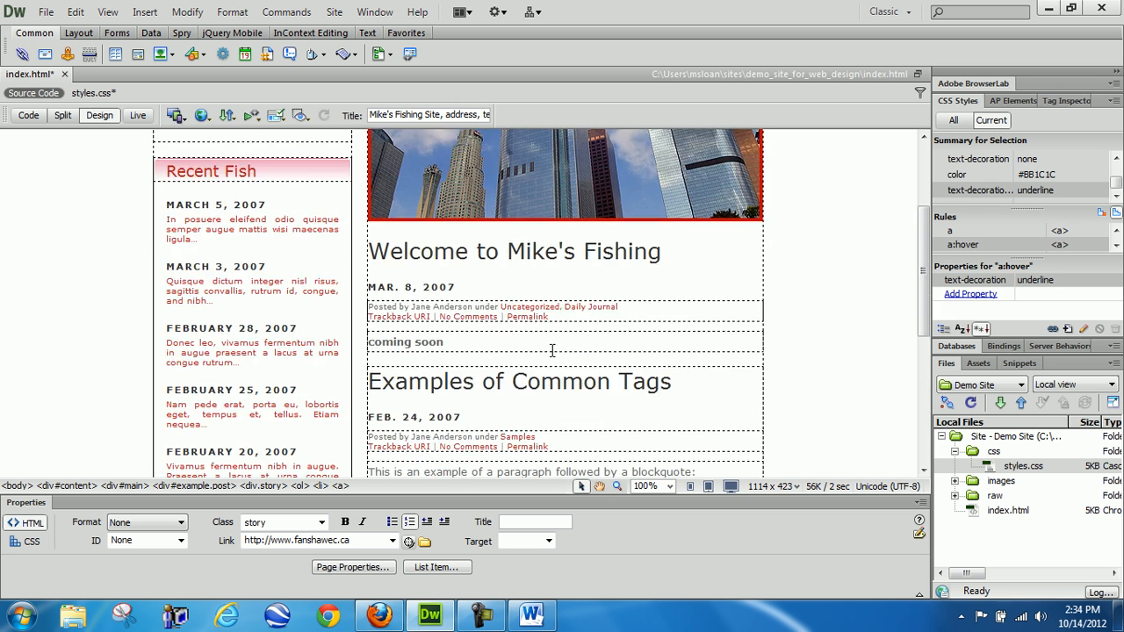
Step: Select the elements enclosing the linked list item, including its ordered list and story div, to examine their nesting
{"action": "left_click", "coordinate": [266, 486]}
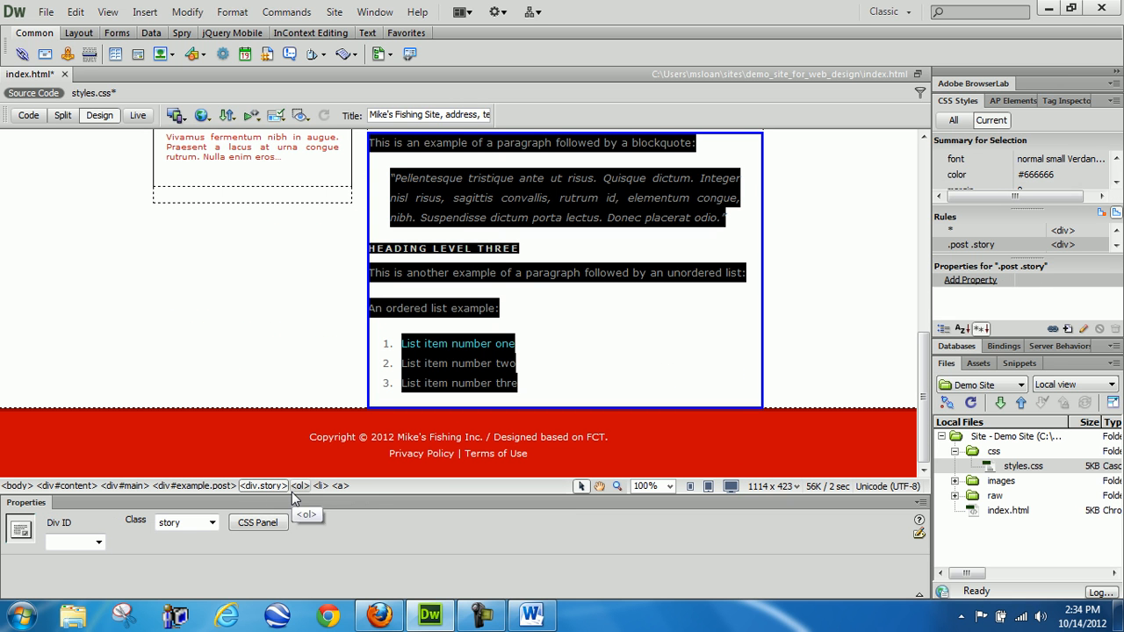
{"action": "left_click", "coordinate": [298, 488]}
{"action": "left_click", "coordinate": [341, 487]}
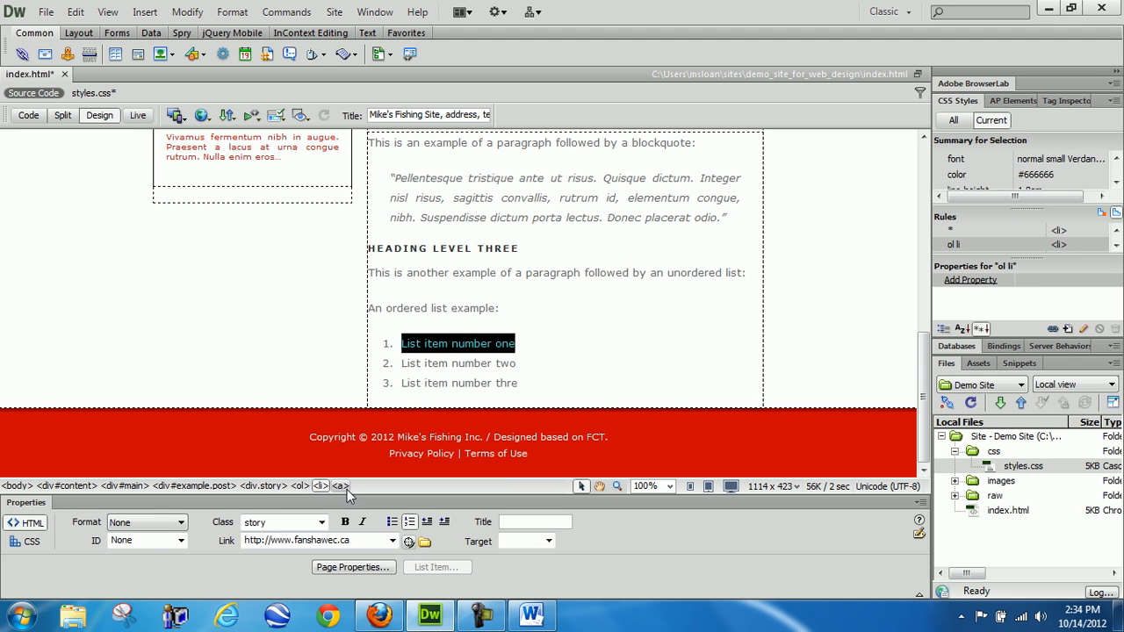
{"action": "left_click", "coordinate": [265, 486]}
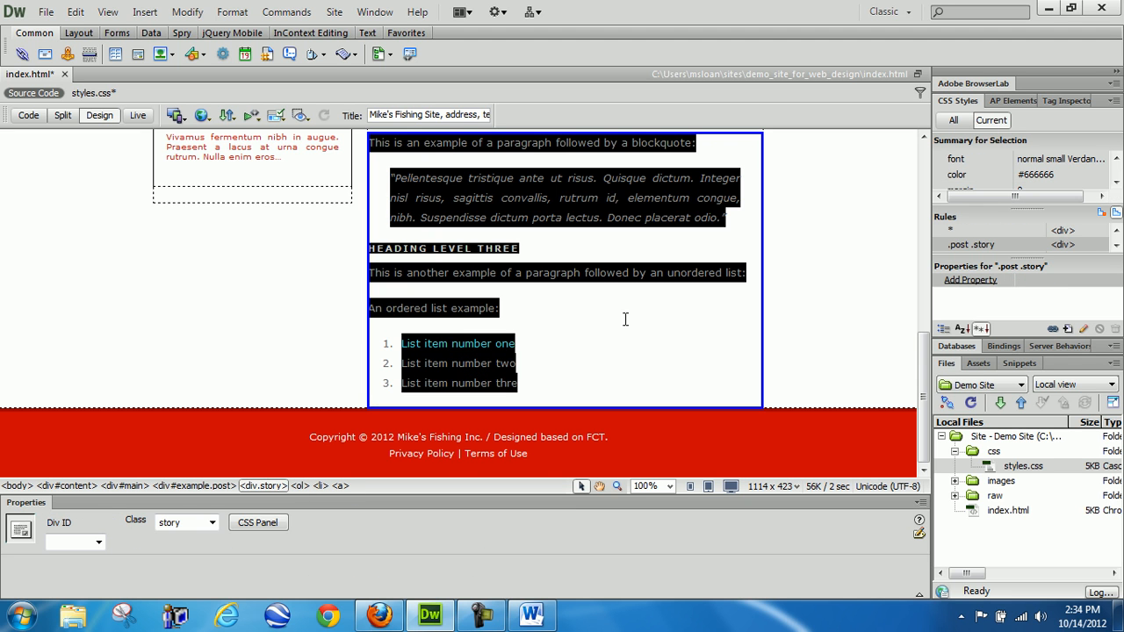
{"action": "double_click", "coordinate": [477, 362]}
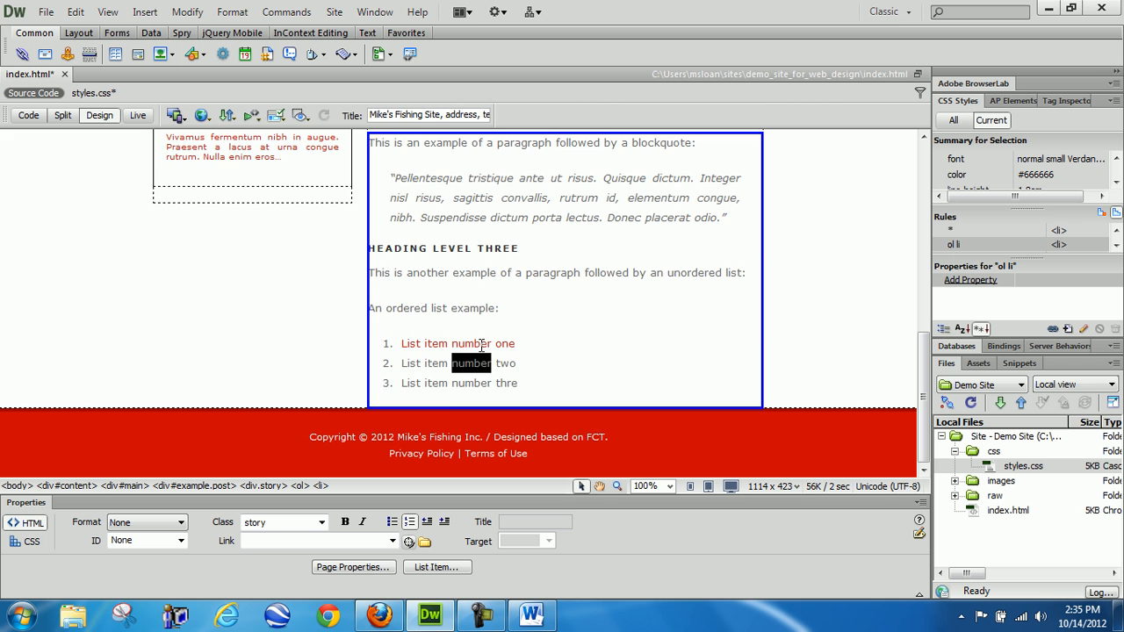
{"action": "scroll", "coordinate": [701, 364], "scroll_direction": "up", "scroll_amount": 3}
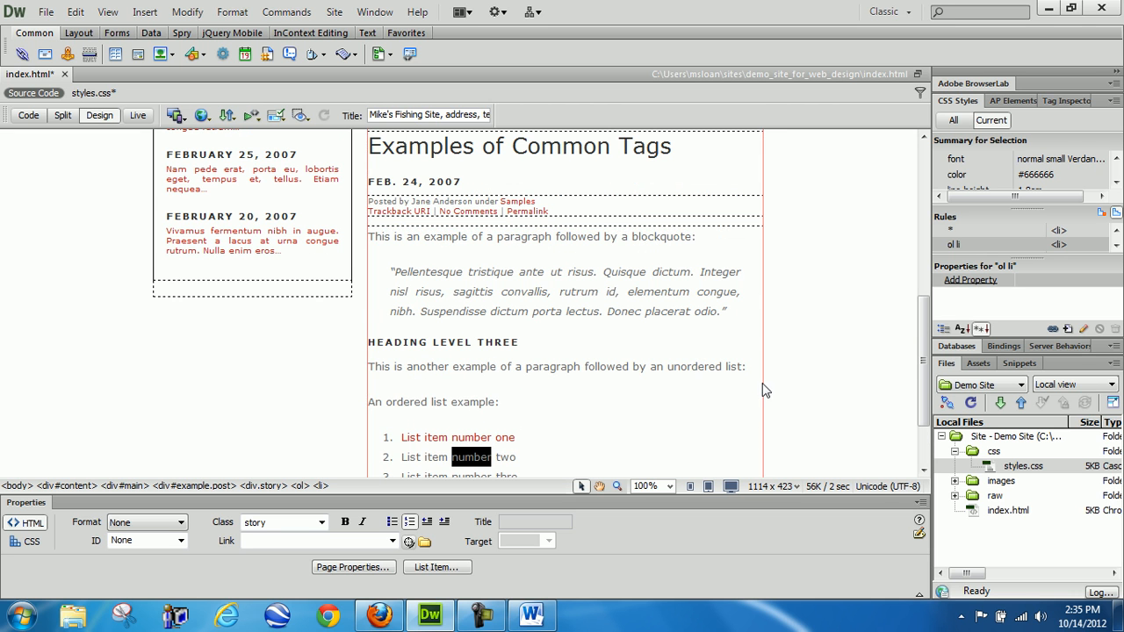
{"action": "scroll", "coordinate": [740, 413], "scroll_direction": "down", "scroll_amount": 3}
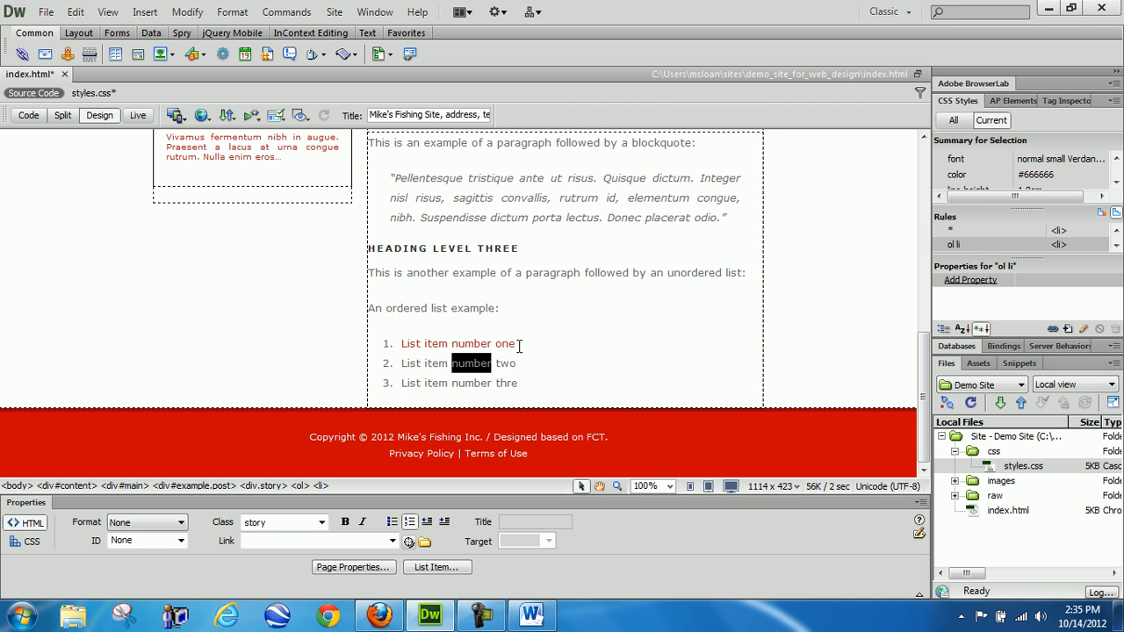
{"action": "key", "text": "Delete"}
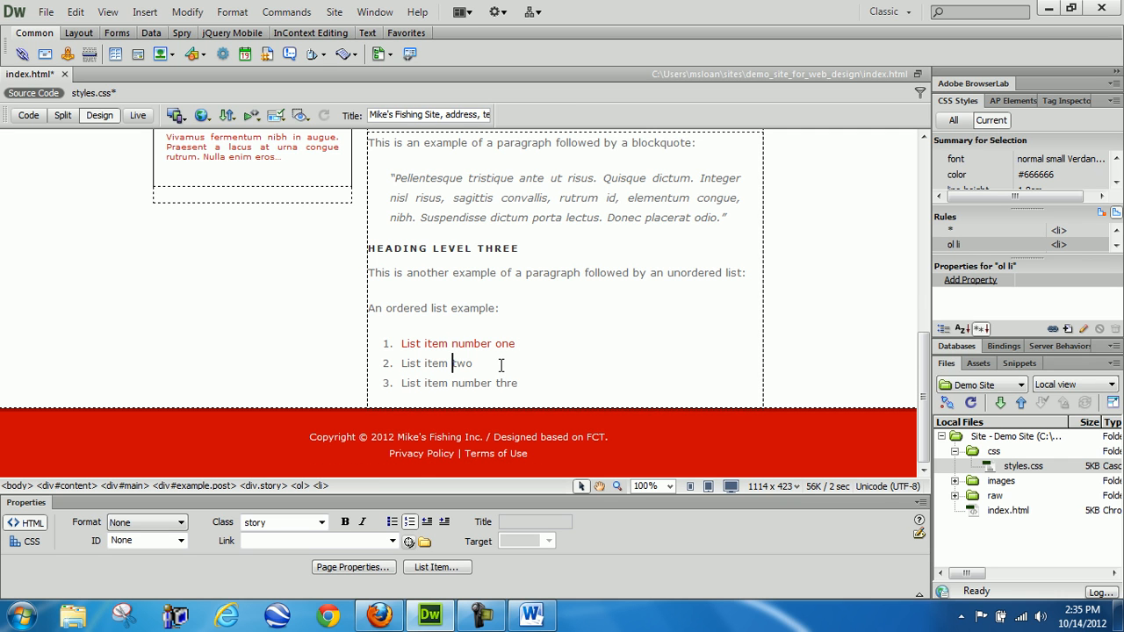
{"action": "key", "text": "Return"}
{"action": "key", "text": "ctrl+z"}
{"action": "key", "text": "ctrl+z"}
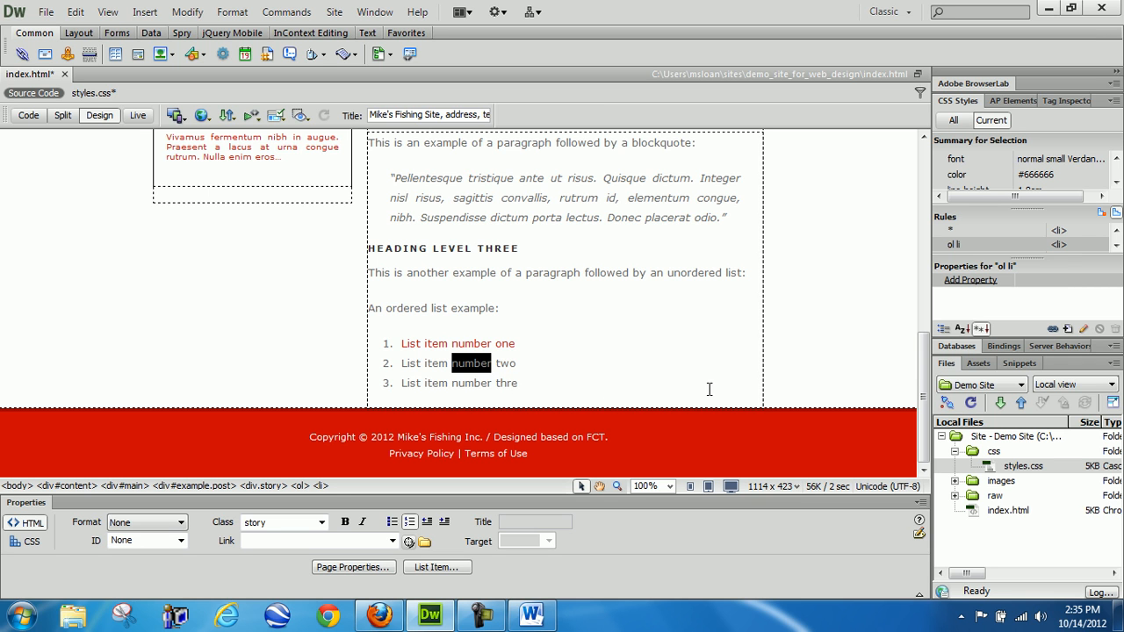
Step: Select the second list item's li element and its parent ol, examining both in the page source code
{"action": "left_click", "coordinate": [321, 486]}
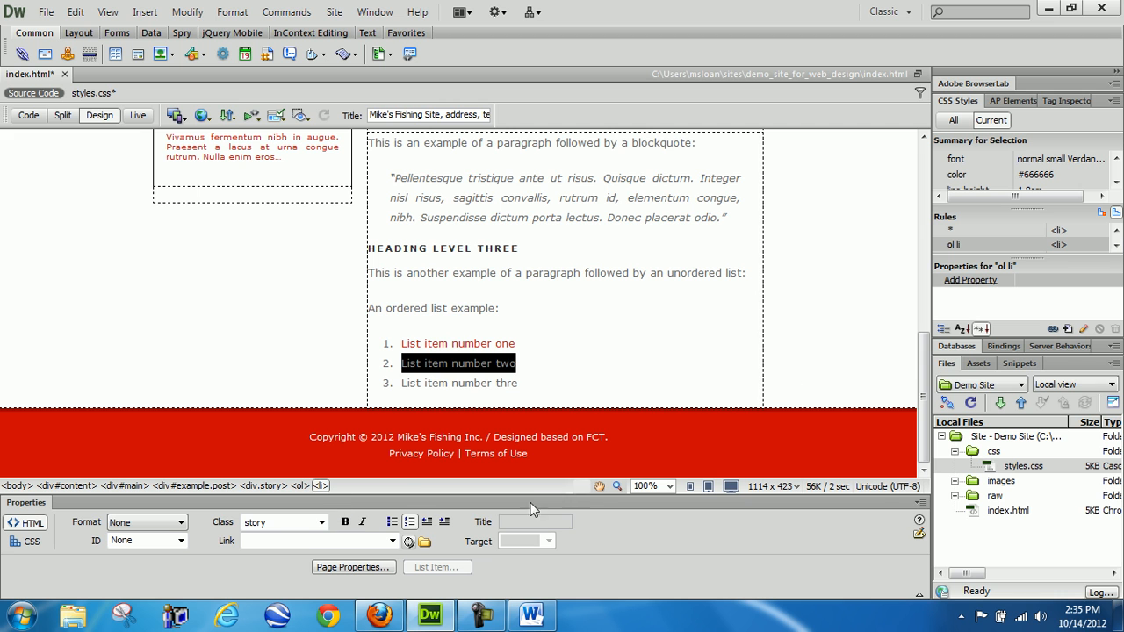
{"action": "left_click", "coordinate": [32, 118]}
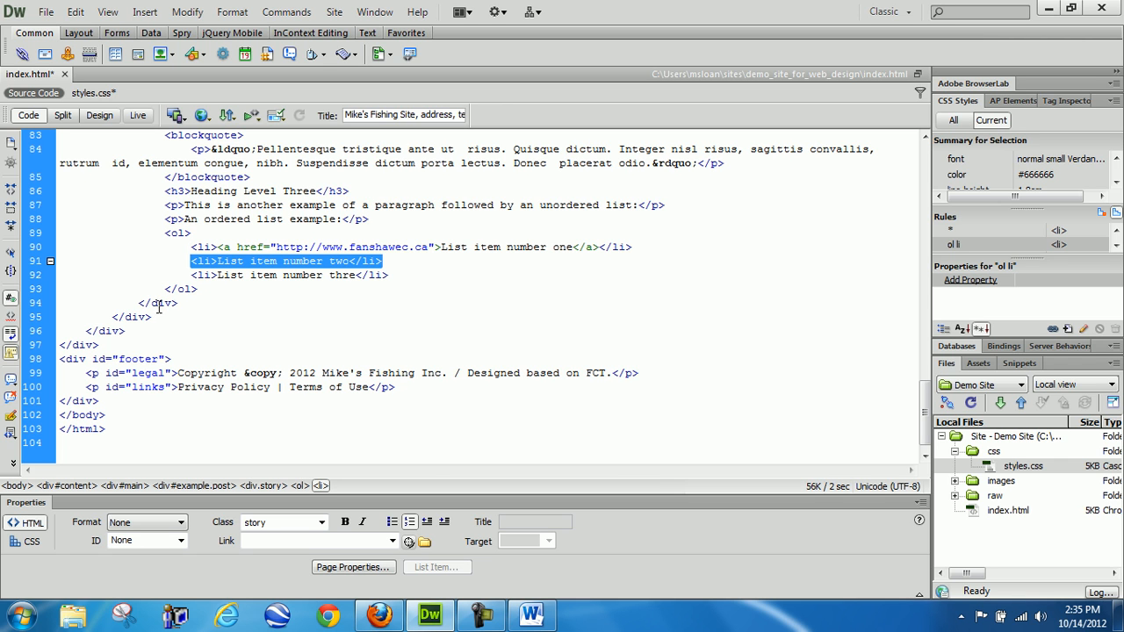
{"action": "left_click", "coordinate": [299, 485]}
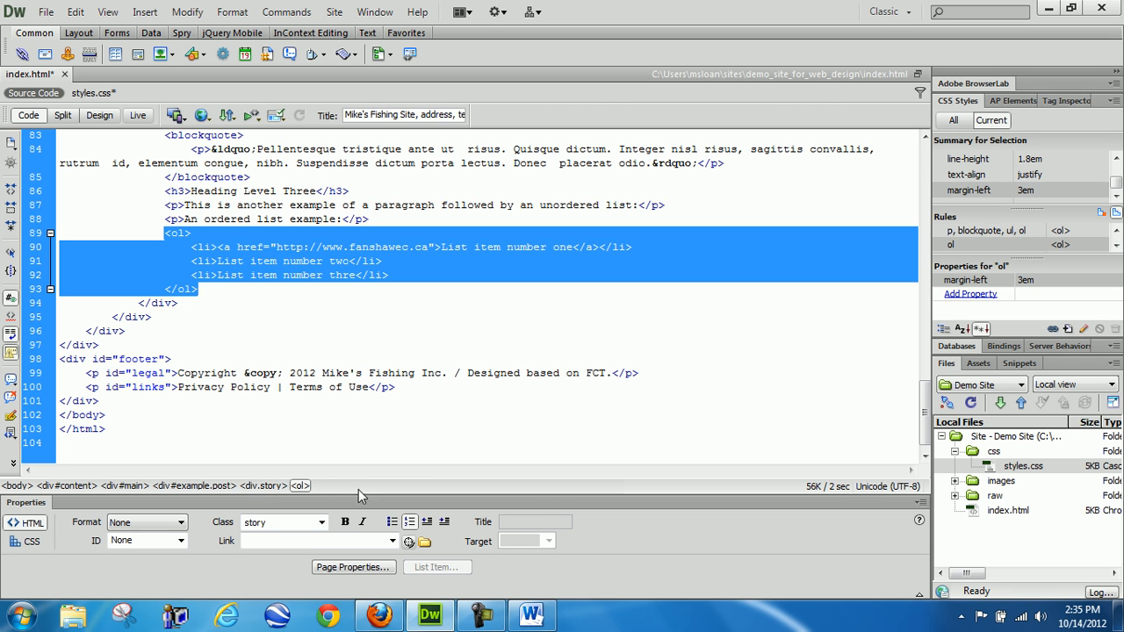
{"action": "left_click", "coordinate": [297, 268]}
{"action": "left_click", "coordinate": [92, 117]}
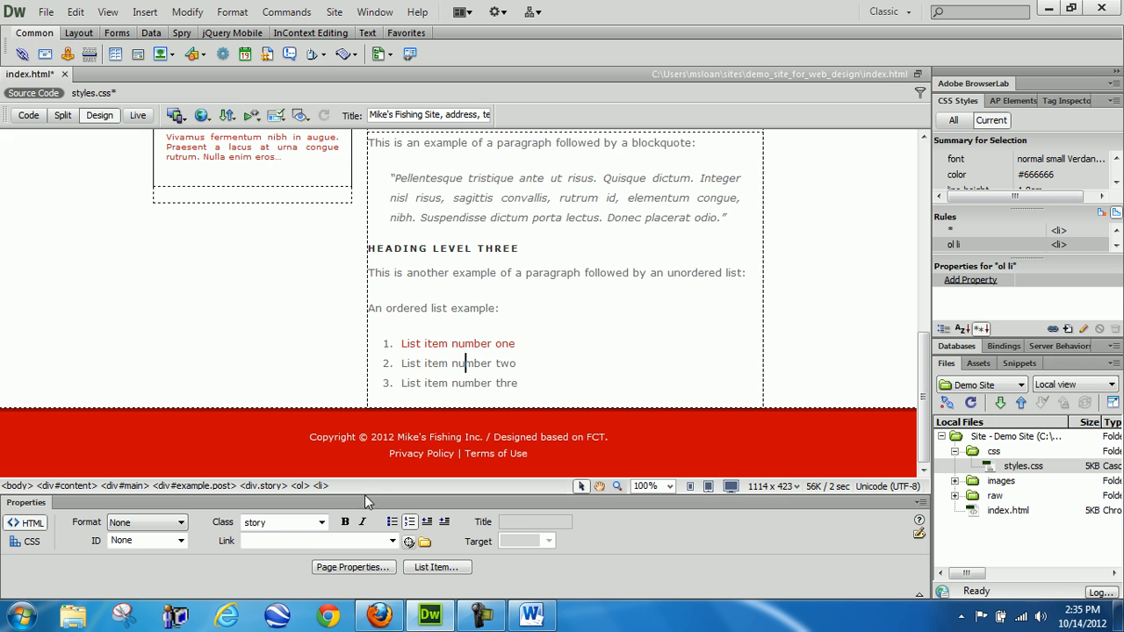
Step: Set text-align to left in the CSS rule "p, blockquote, ul, ol" that styles the second list item
{"action": "left_click", "coordinate": [1116, 183]}
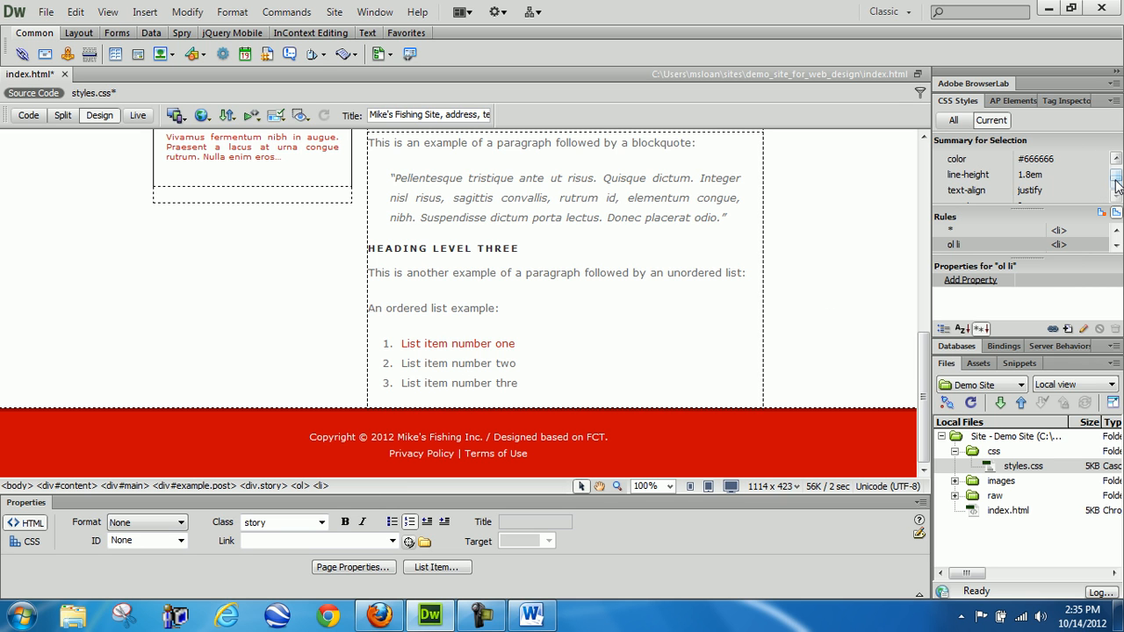
{"action": "left_click", "coordinate": [1116, 158]}
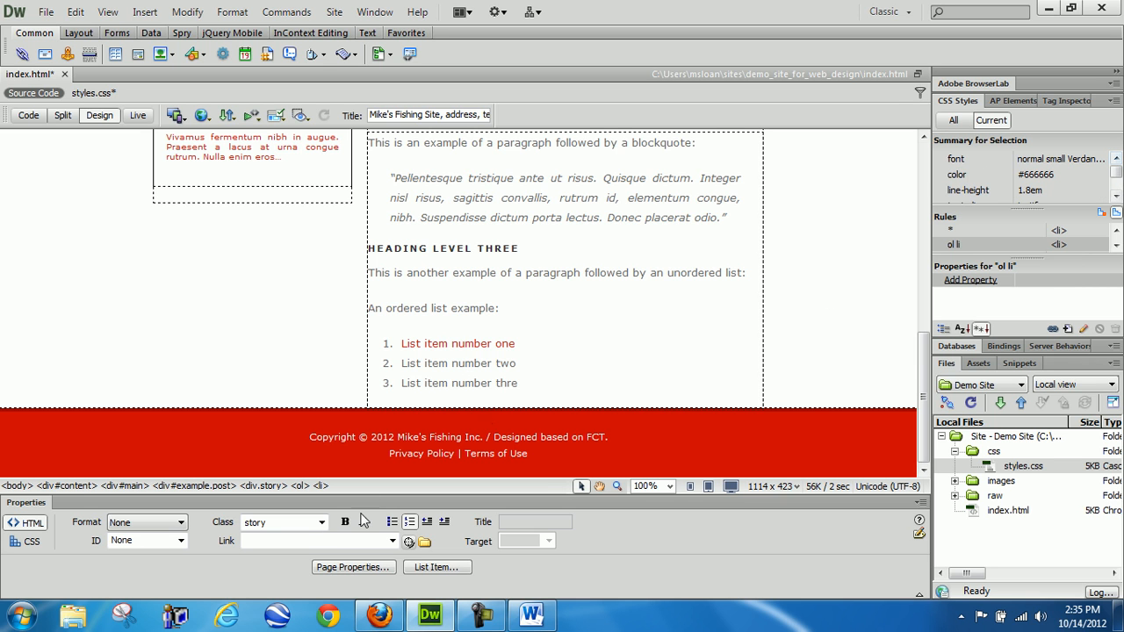
{"action": "left_click", "coordinate": [322, 487]}
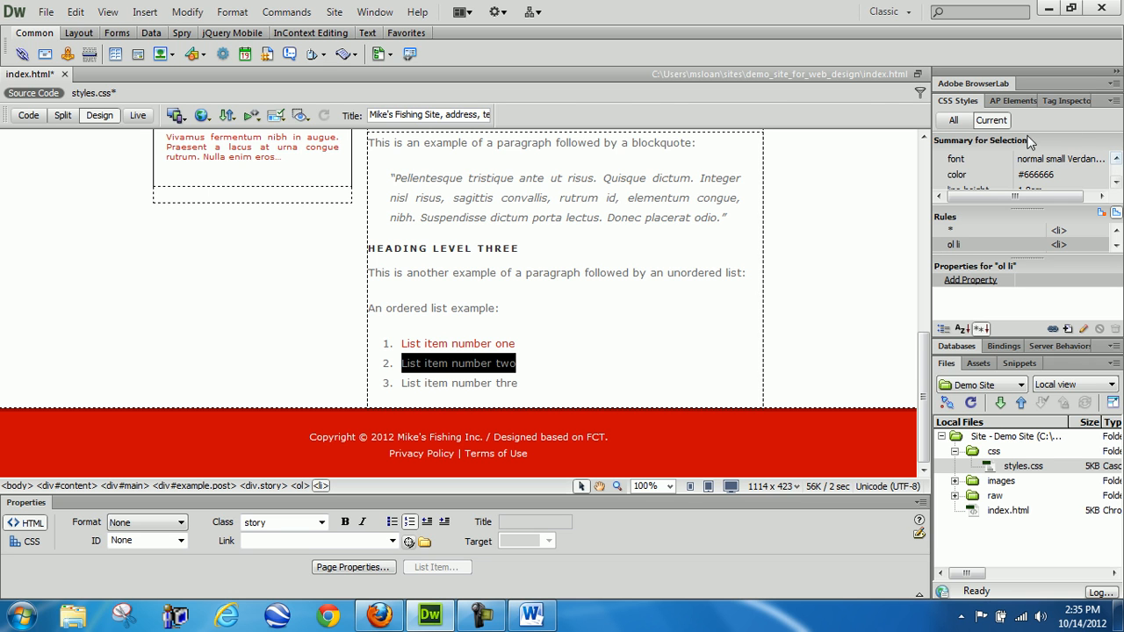
{"action": "left_click", "coordinate": [1117, 184]}
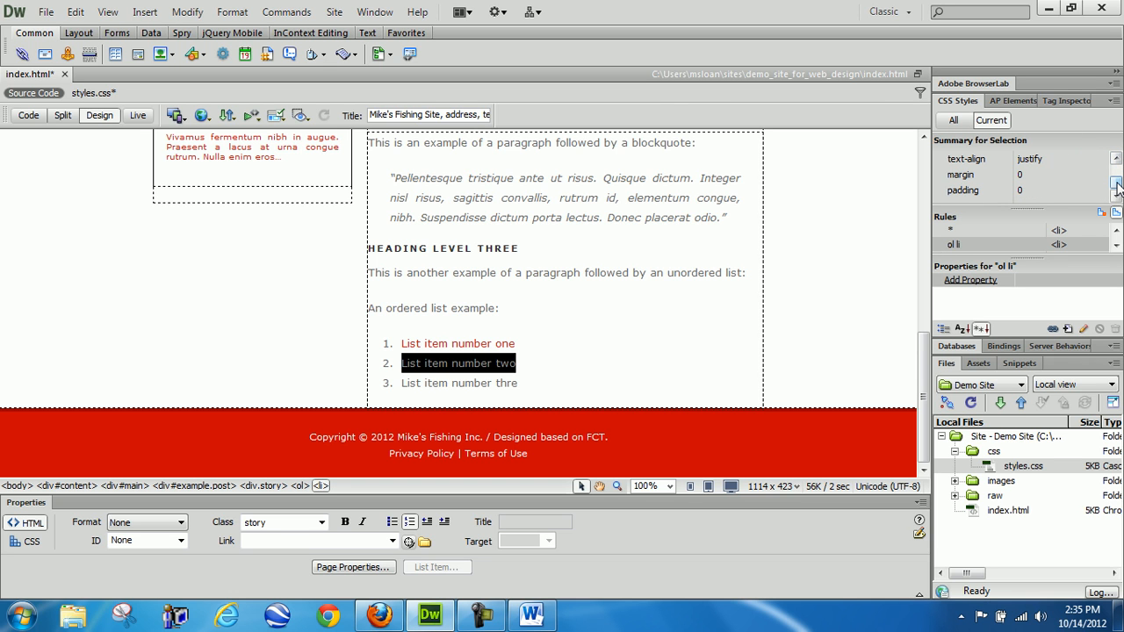
{"action": "left_click", "coordinate": [1039, 165]}
{"action": "double_click", "coordinate": [1039, 165]}
{"action": "left_click", "coordinate": [596, 283]}
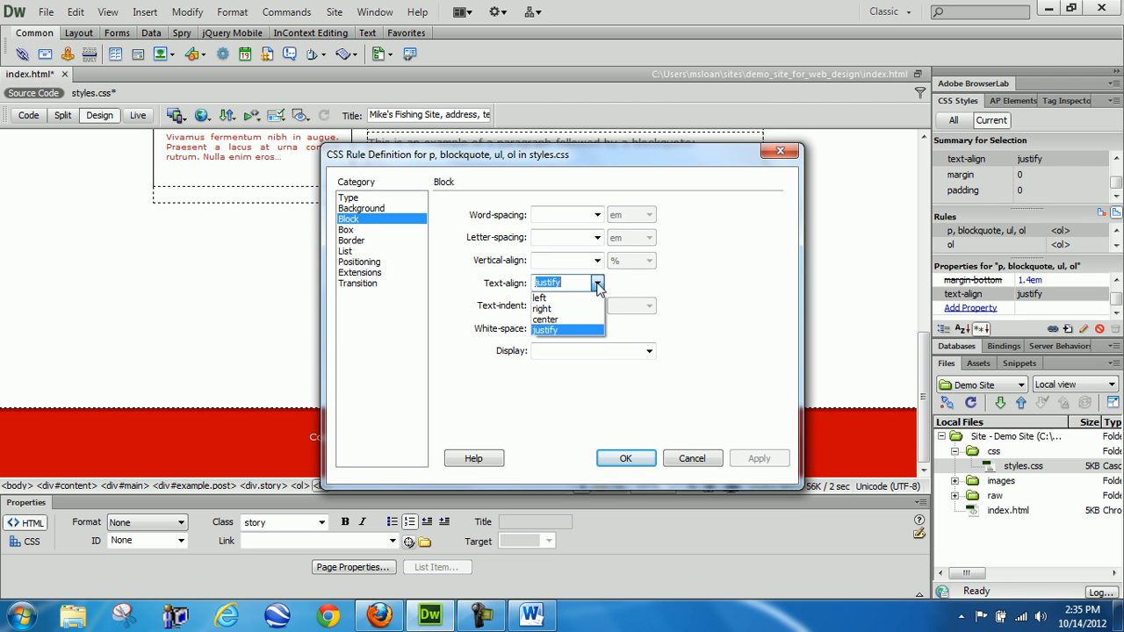
{"action": "left_click", "coordinate": [573, 300]}
{"action": "left_click", "coordinate": [752, 455]}
{"action": "left_click", "coordinate": [624, 458]}
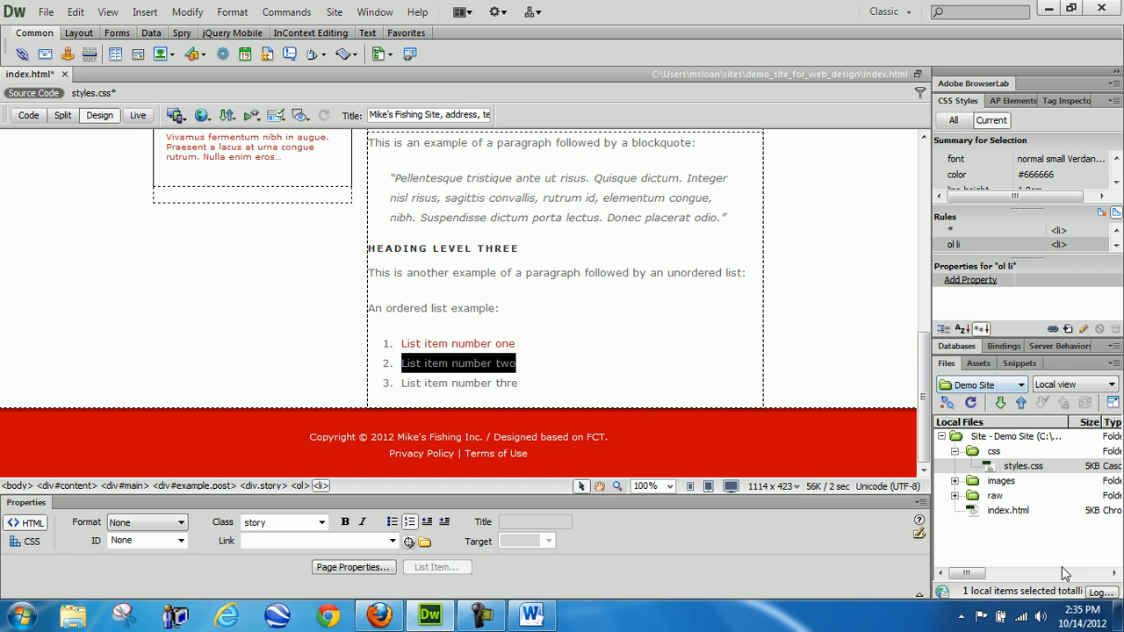
Step: Show the second list item's CSS properties, compare the alignment options with those in Microsoft Word, and return to Dreamweaver
{"action": "left_click", "coordinate": [26, 541]}
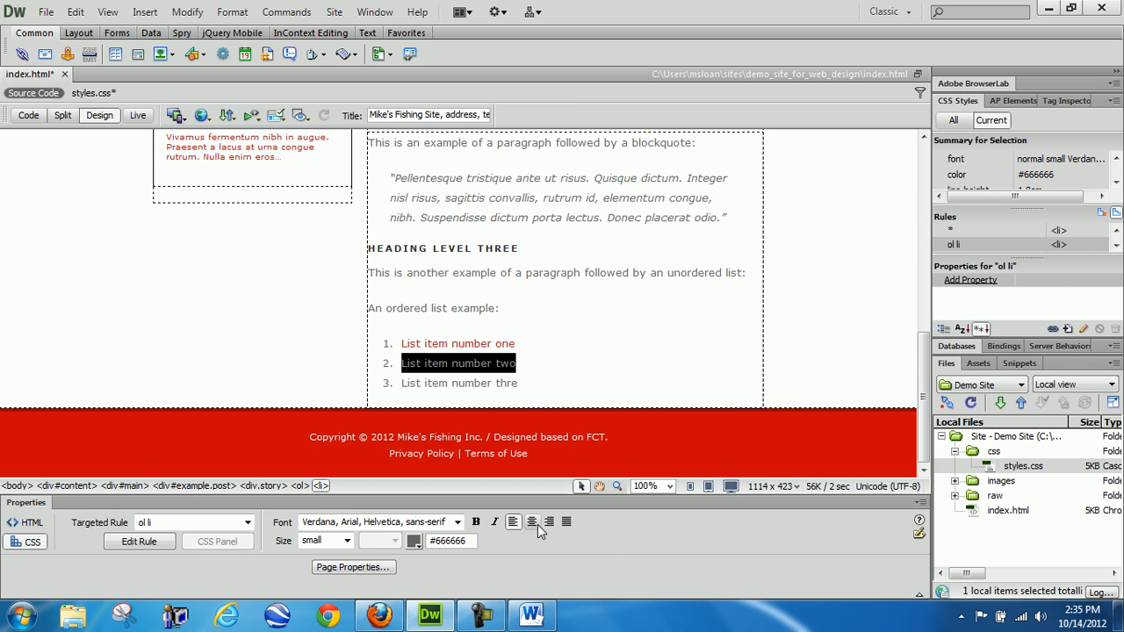
{"action": "left_click", "coordinate": [531, 615]}
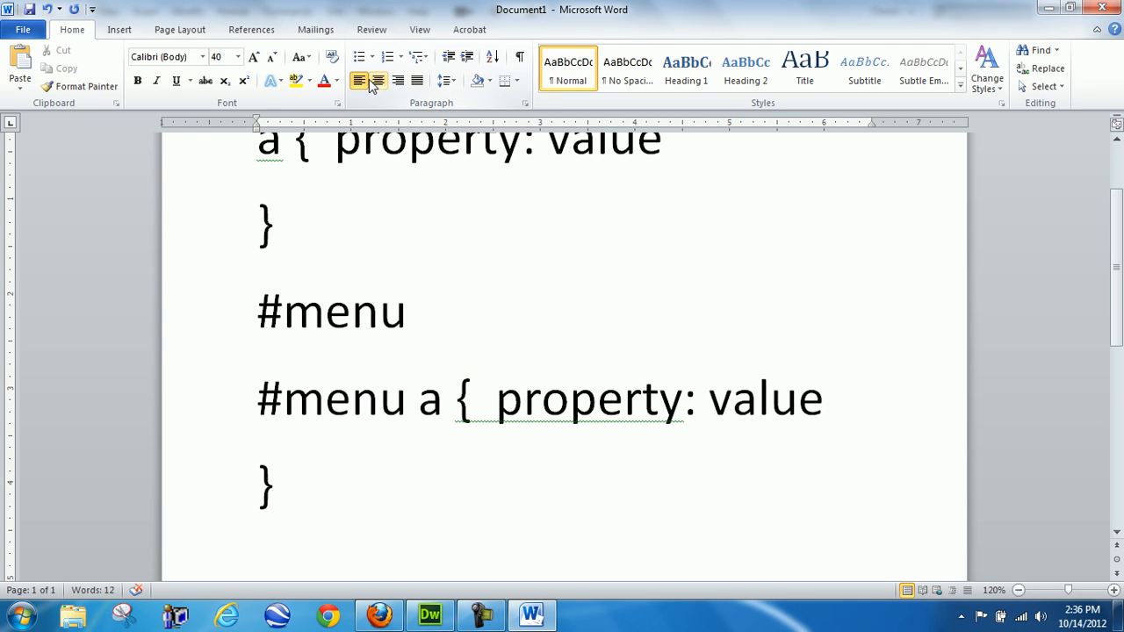
{"action": "left_click", "coordinate": [1048, 8]}
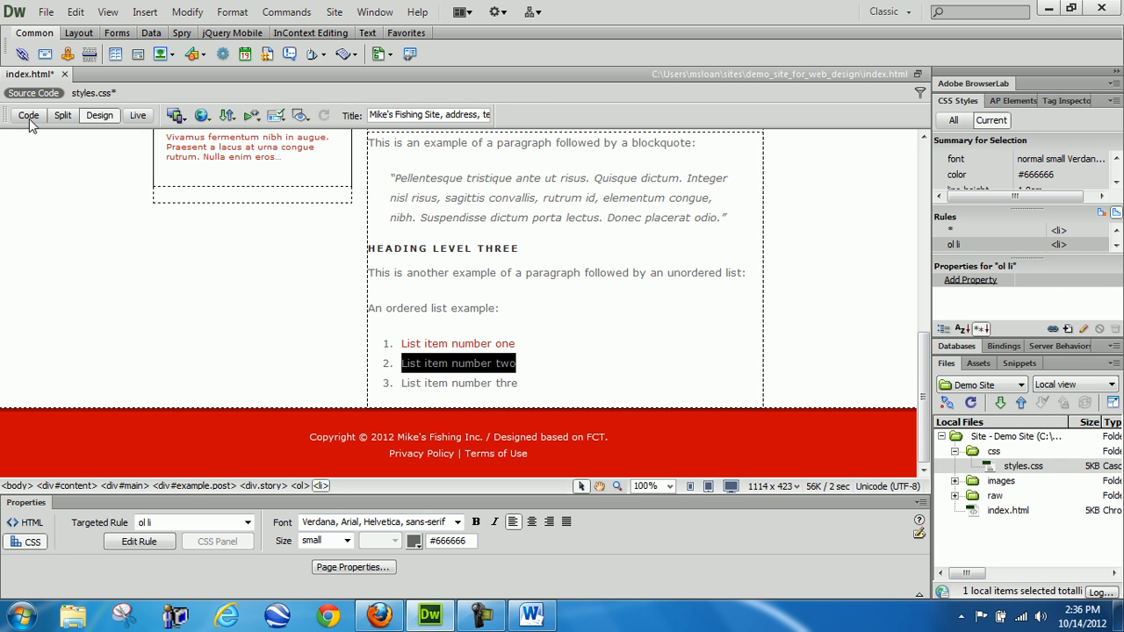
Step: Set the target of the "List item number one" link to _blank and check the attribute in the page source
{"action": "left_click", "coordinate": [427, 344]}
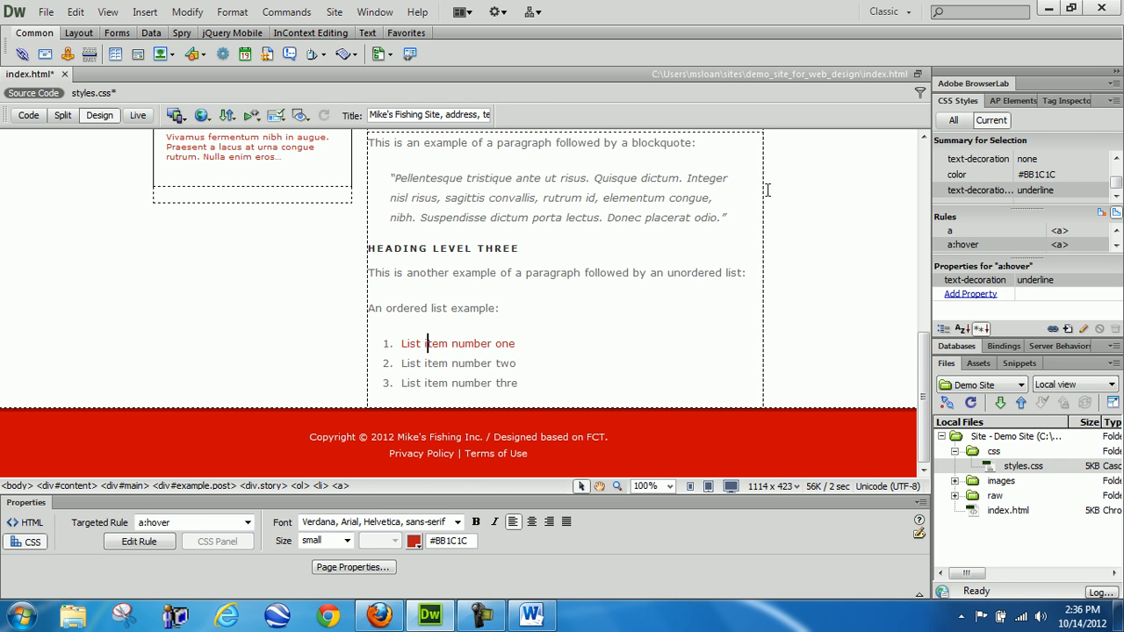
{"action": "left_click", "coordinate": [27, 523]}
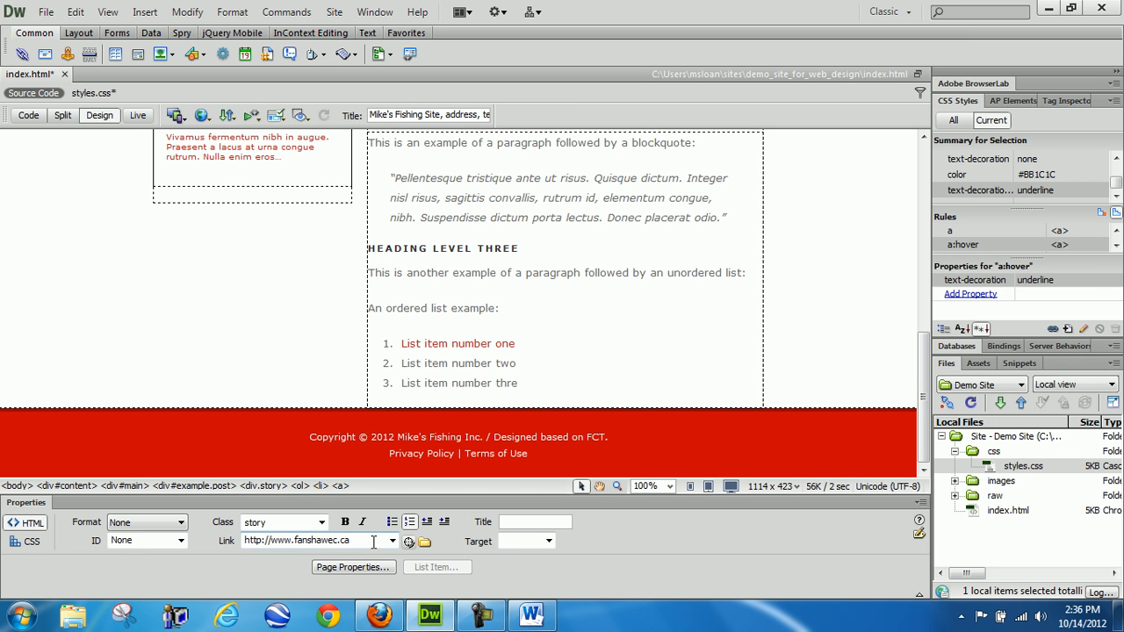
{"action": "left_click", "coordinate": [549, 542]}
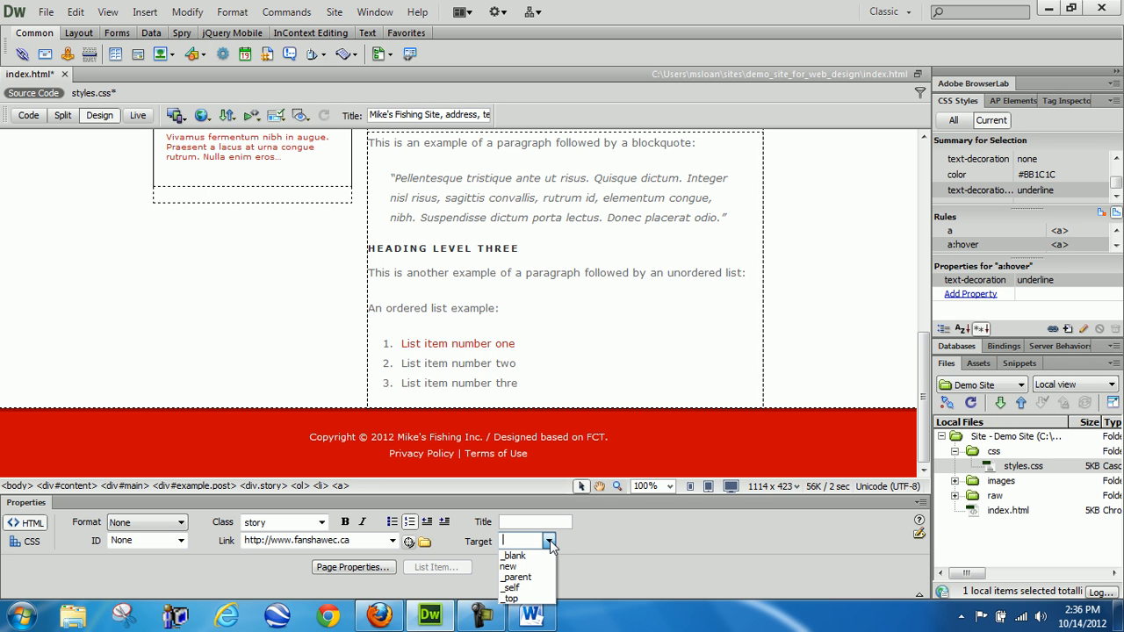
{"action": "left_click", "coordinate": [529, 554]}
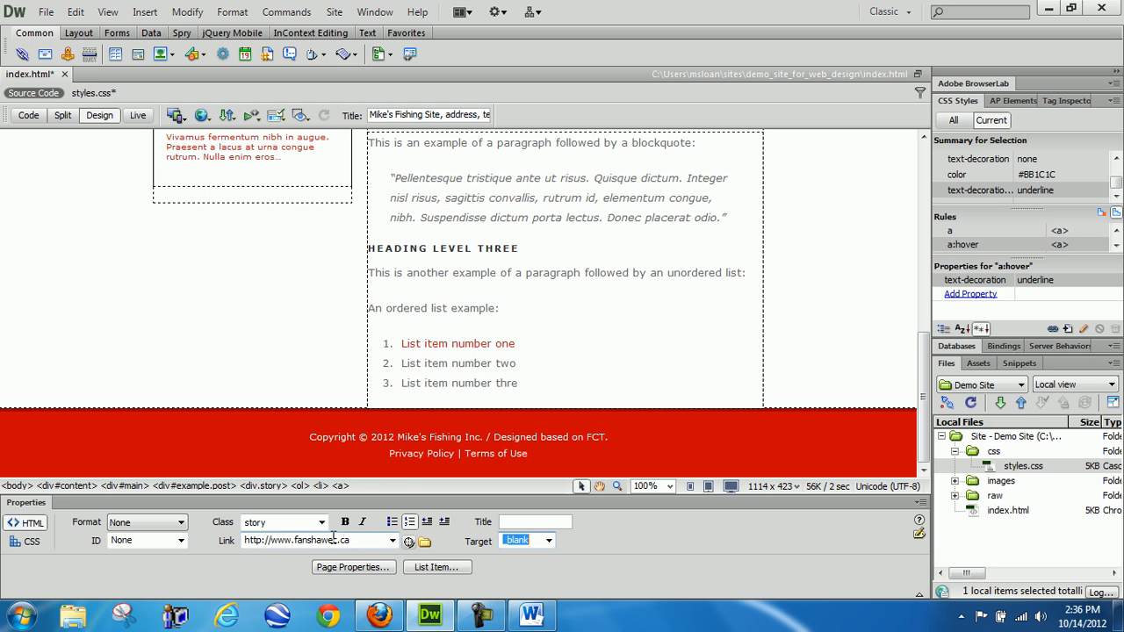
{"action": "left_click", "coordinate": [28, 116]}
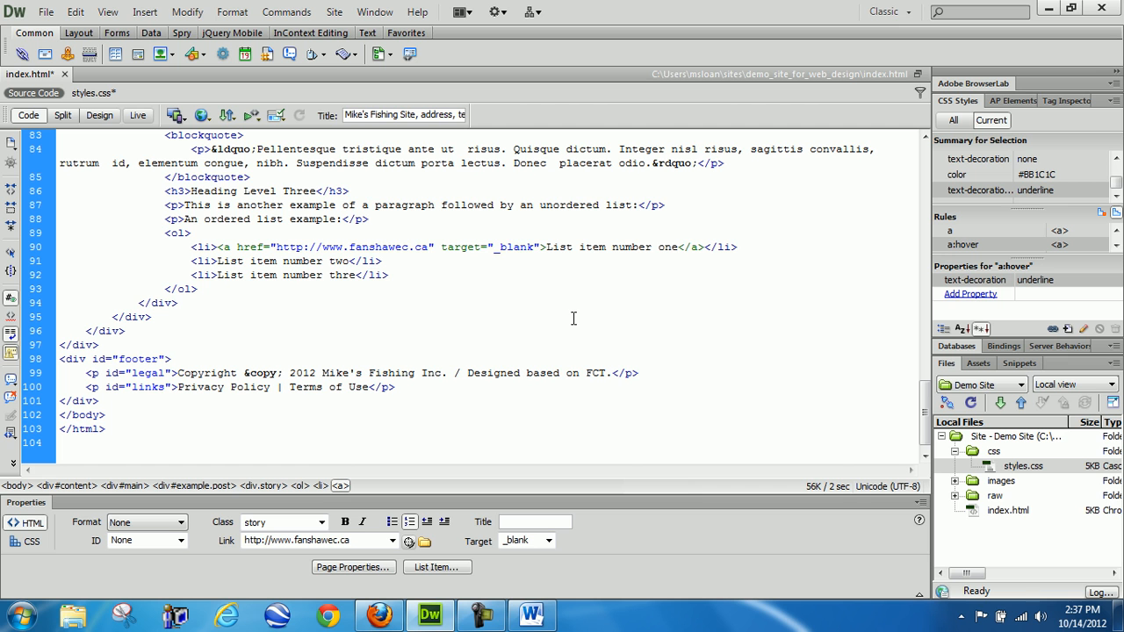
Step: Replace the heading "Examples of Common Tags" with "More on fishing" in the page design
{"action": "left_click", "coordinate": [99, 115]}
{"action": "scroll", "coordinate": [650, 344], "scroll_direction": "up", "scroll_amount": 6}
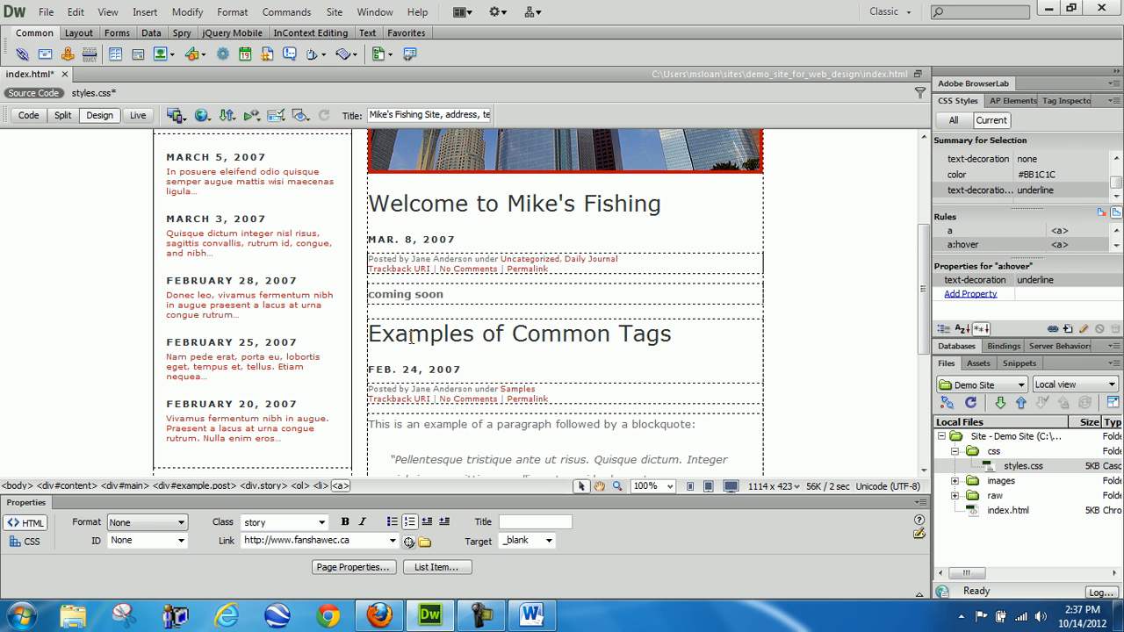
{"action": "left_click", "coordinate": [410, 333]}
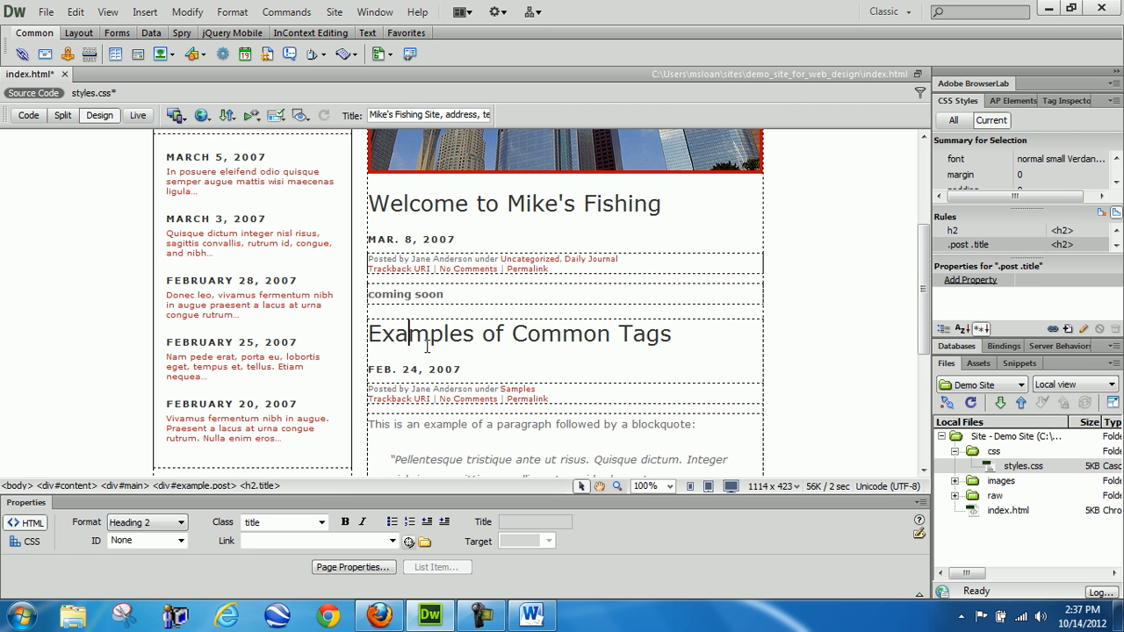
{"action": "triple_click", "coordinate": [371, 334]}
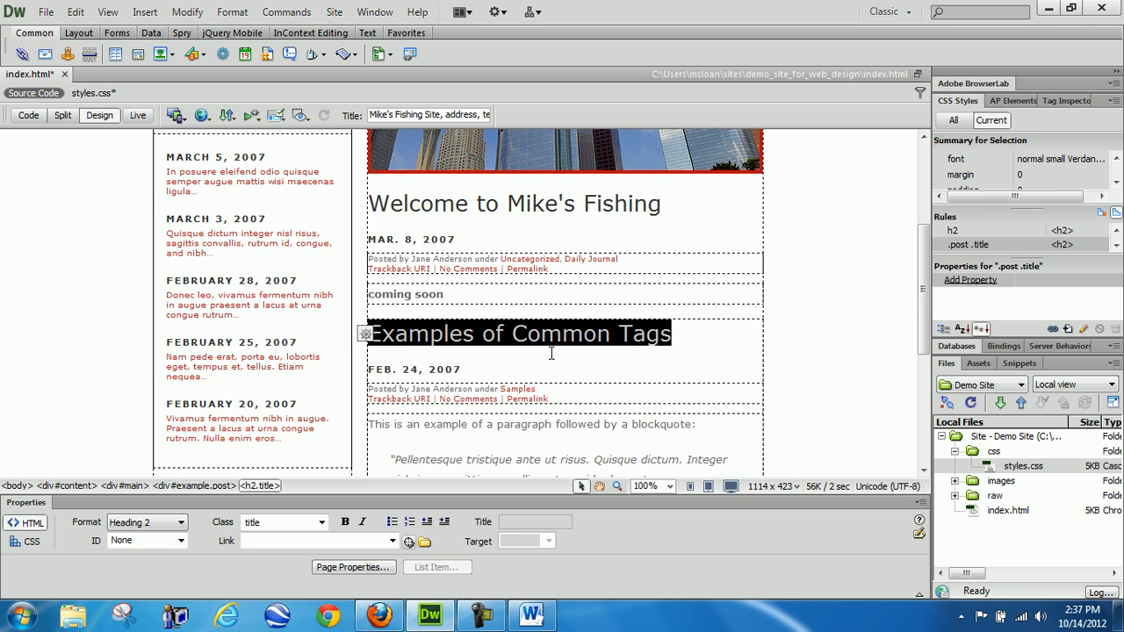
{"action": "scroll", "coordinate": [547, 343], "scroll_direction": "down", "scroll_amount": 4}
{"action": "scroll", "coordinate": [611, 360], "scroll_direction": "up", "scroll_amount": 5}
{"action": "scroll", "coordinate": [648, 421], "scroll_direction": "down", "scroll_amount": 1}
{"action": "type", "text": "More f"}
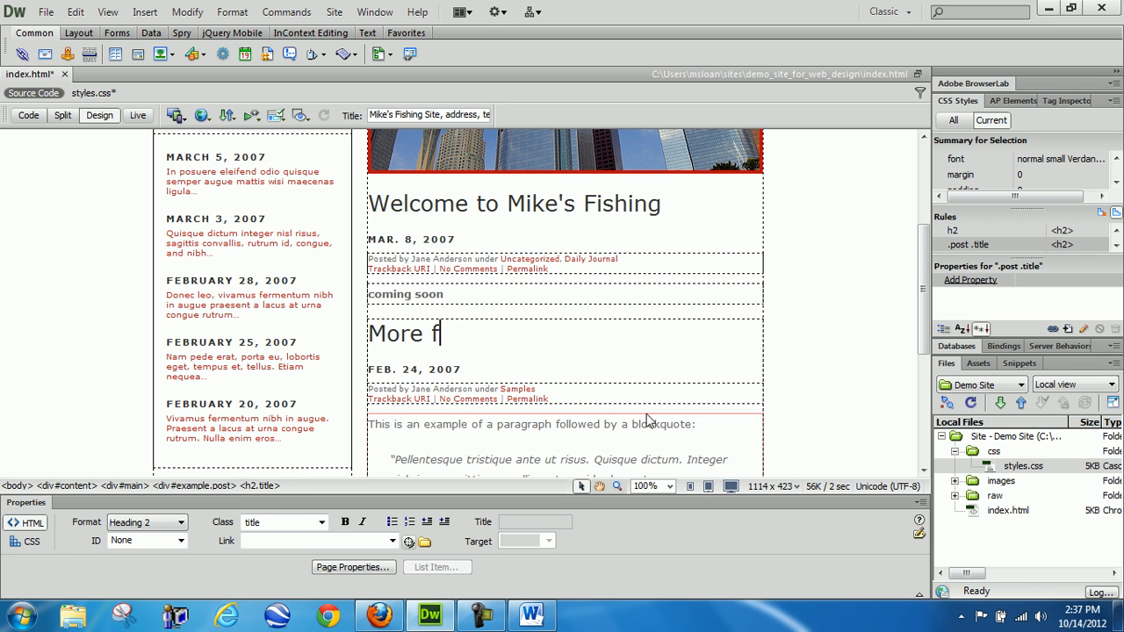
{"action": "key", "text": "BackSpace"}
{"action": "type", "text": "on fishing"}
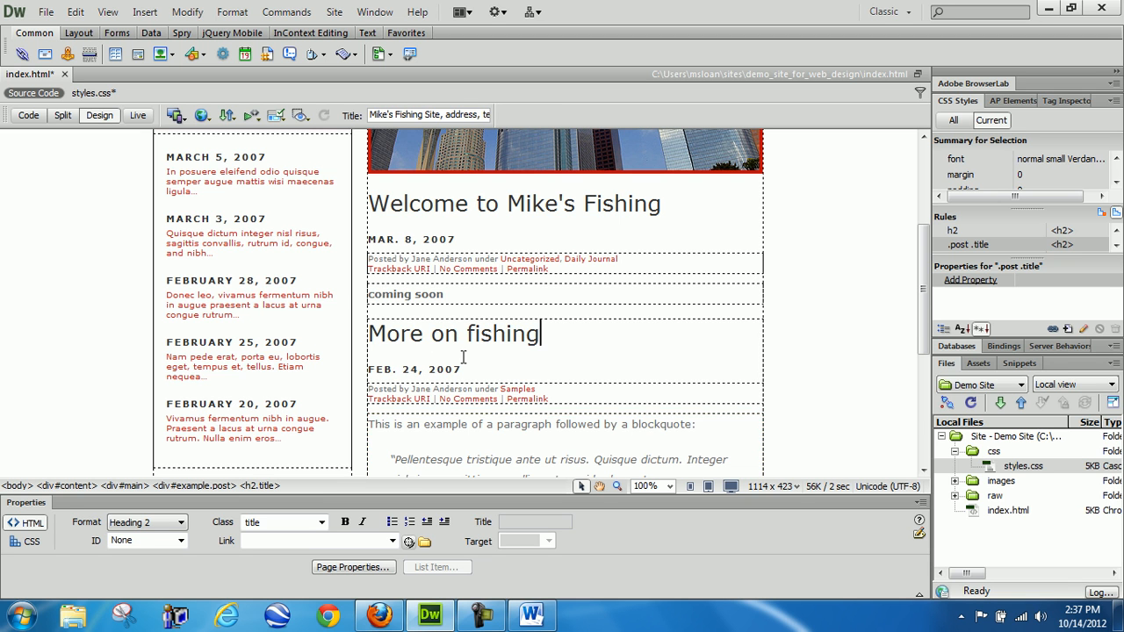
Step: Locate the Homepage menu item in the page source and examine its class="active" attribute within the menu list
{"action": "scroll", "coordinate": [463, 358], "scroll_direction": "down", "scroll_amount": 4}
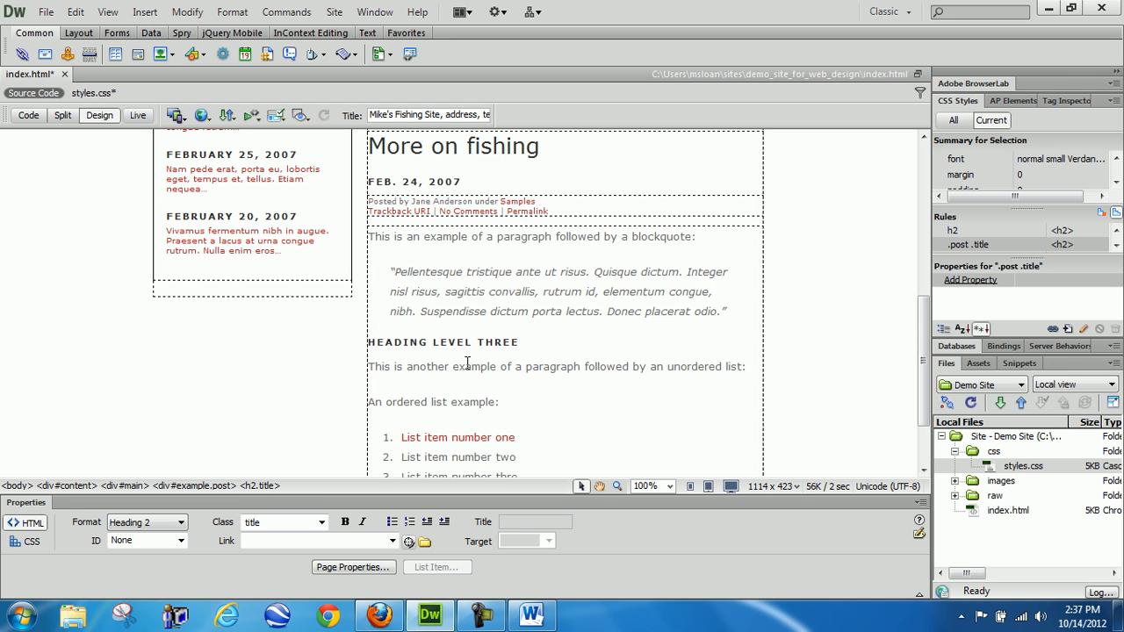
{"action": "scroll", "coordinate": [532, 367], "scroll_direction": "up", "scroll_amount": 1}
{"action": "scroll", "coordinate": [533, 367], "scroll_direction": "up", "scroll_amount": 10}
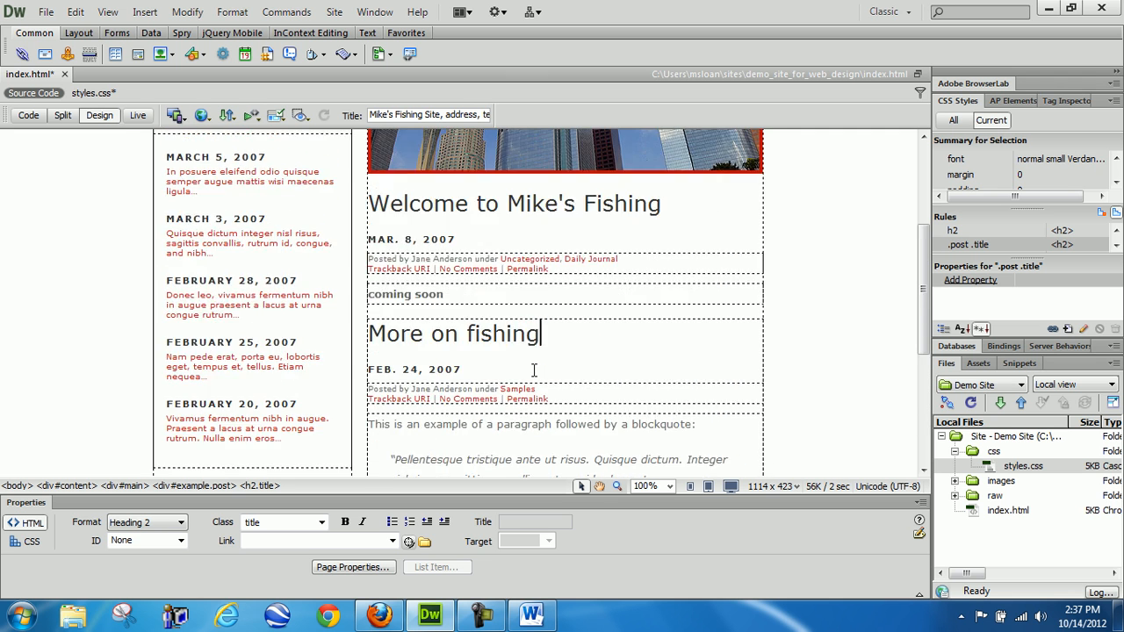
{"action": "scroll", "coordinate": [614, 410], "scroll_direction": "up", "scroll_amount": 1}
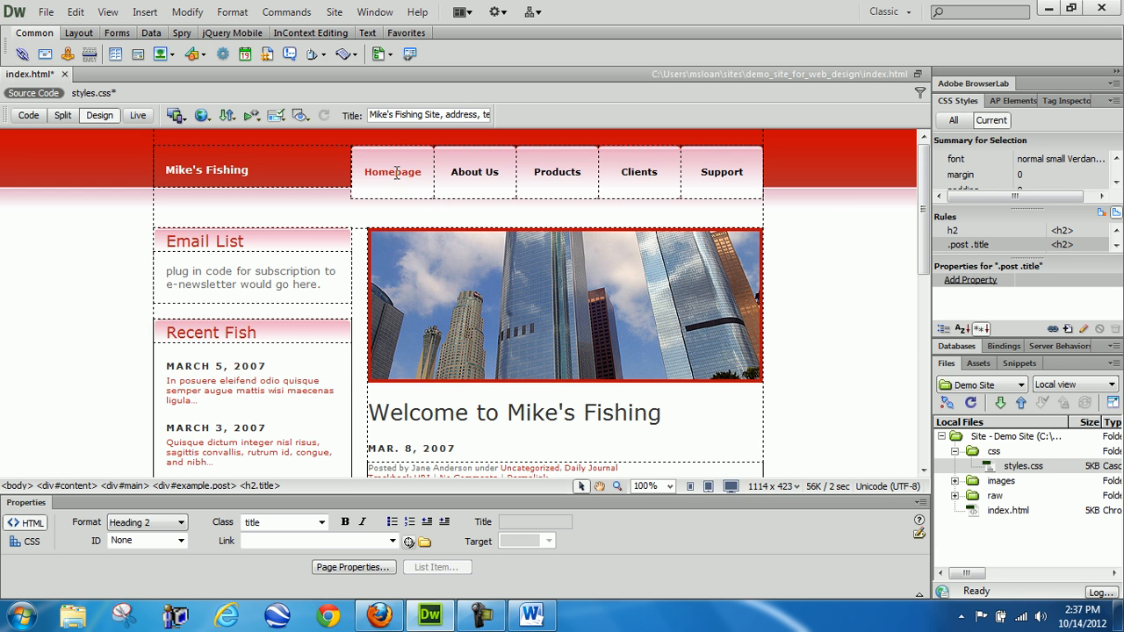
{"action": "left_click", "coordinate": [29, 116]}
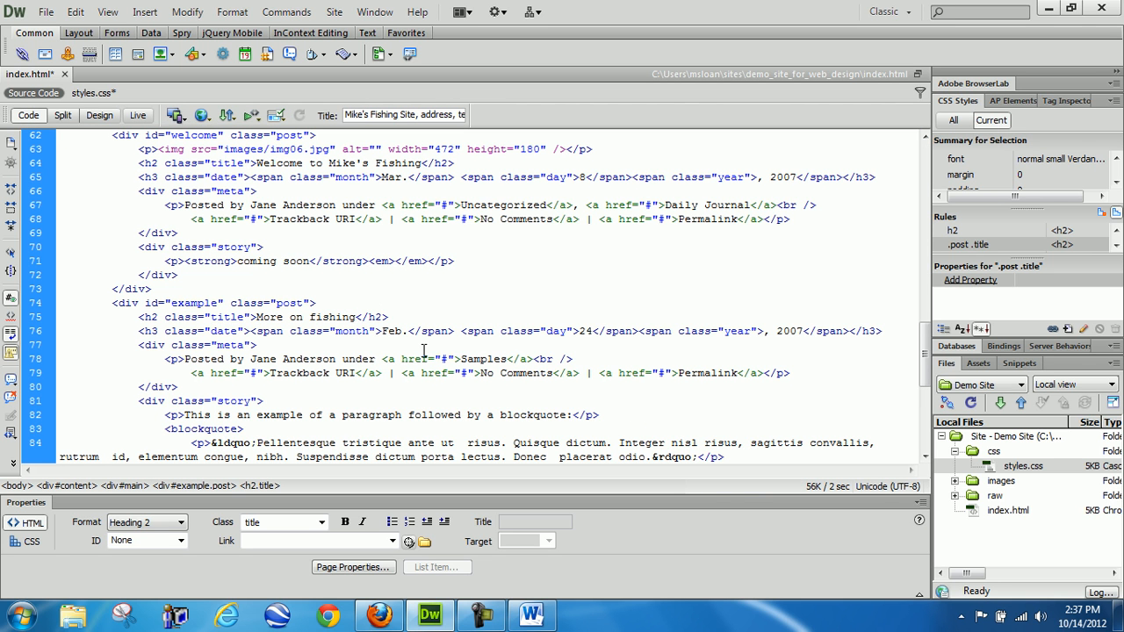
{"action": "left_click", "coordinate": [99, 115]}
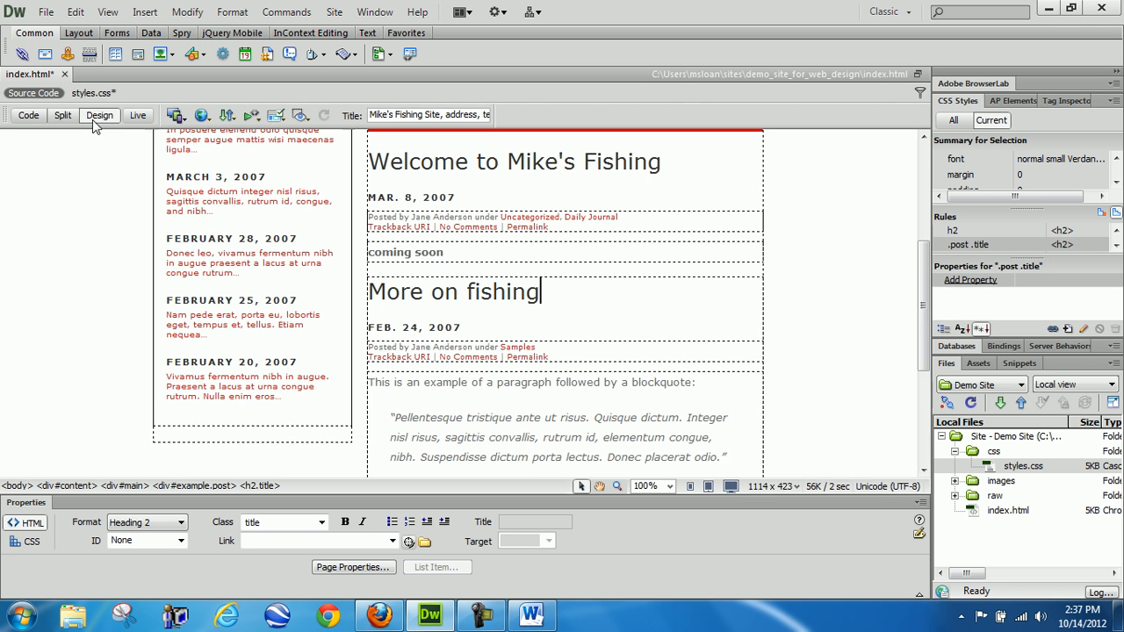
{"action": "scroll", "coordinate": [535, 288], "scroll_direction": "up", "scroll_amount": 3}
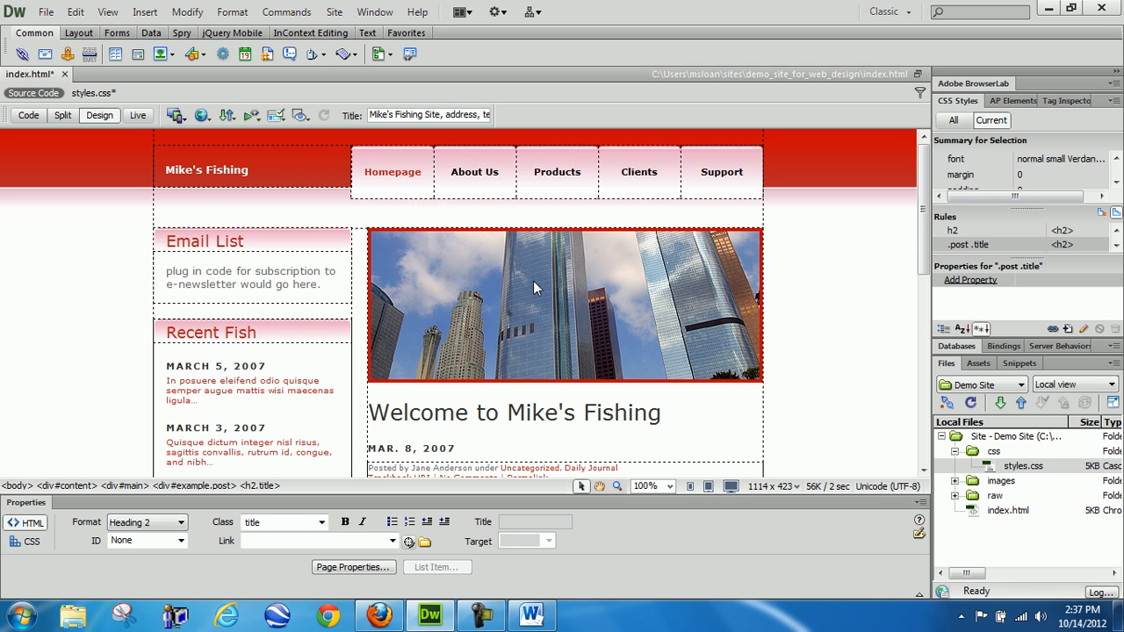
{"action": "left_click", "coordinate": [391, 175]}
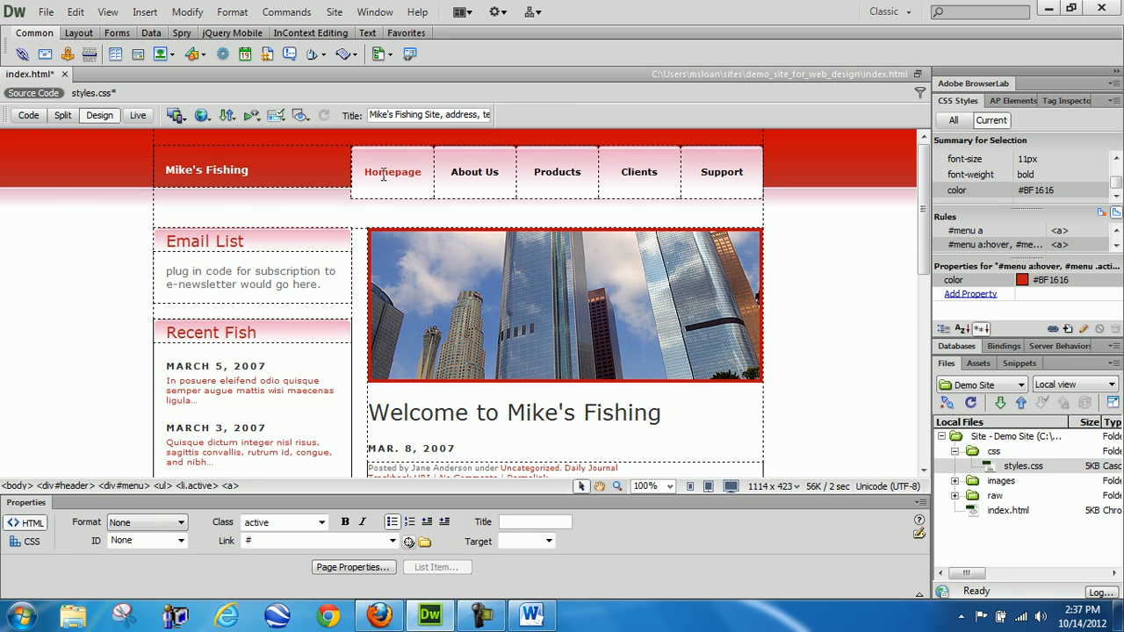
{"action": "left_click", "coordinate": [27, 117]}
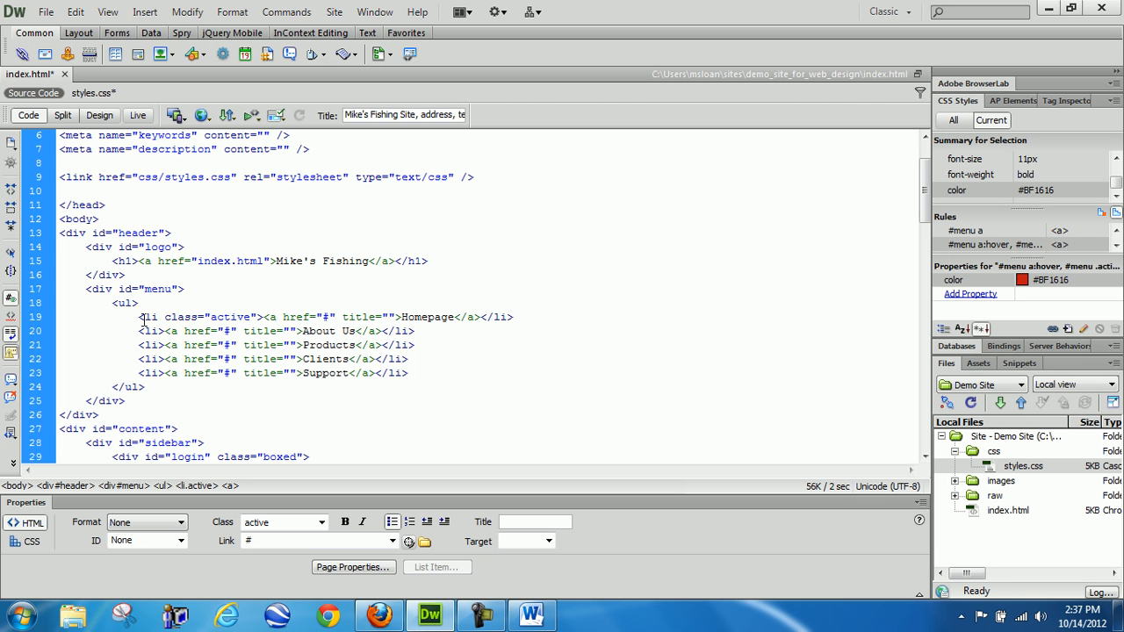
{"action": "left_click_drag", "start_coordinate": [165, 317], "coordinate": [211, 318]}
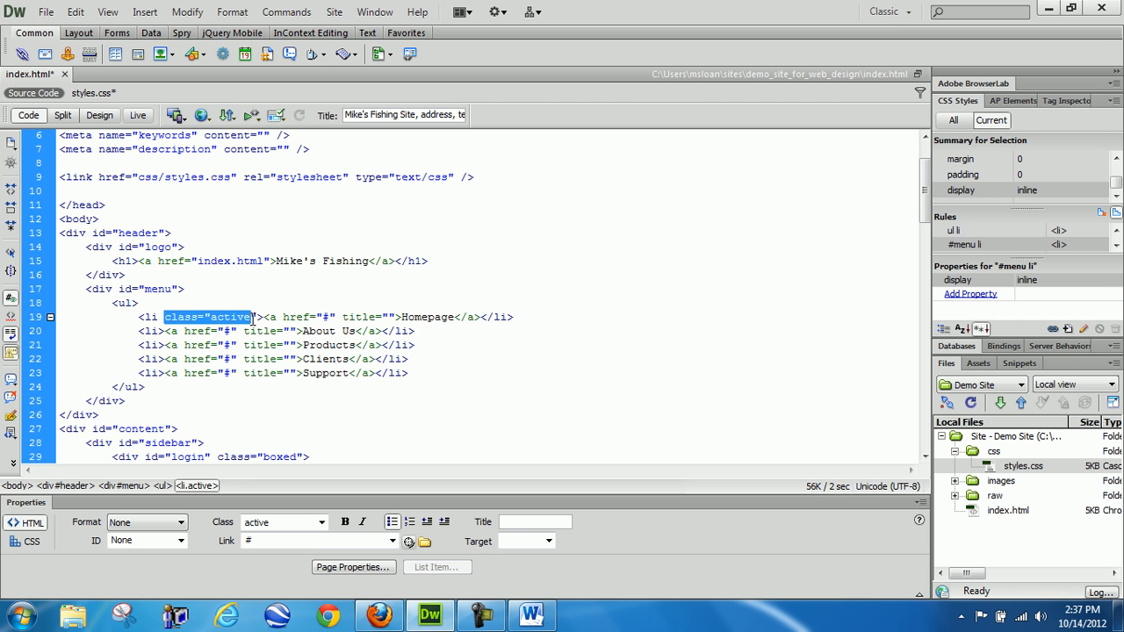
{"action": "left_click", "coordinate": [515, 359]}
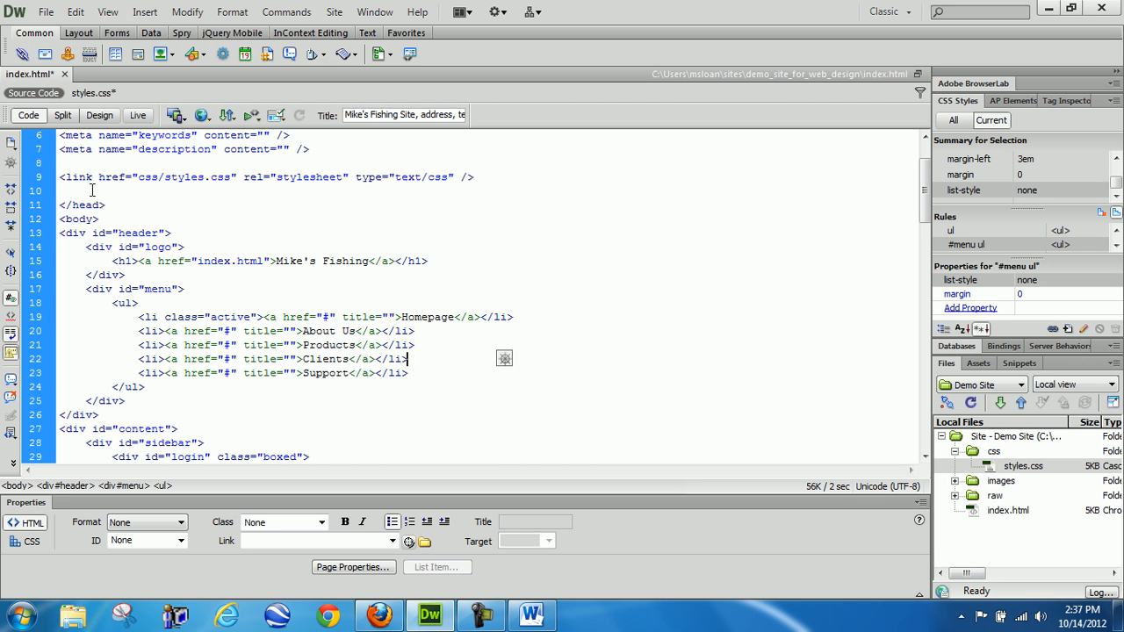
Step: With code and design side by side, replace the Support menu item's li element with plain text "support" below the list
{"action": "left_click", "coordinate": [63, 116]}
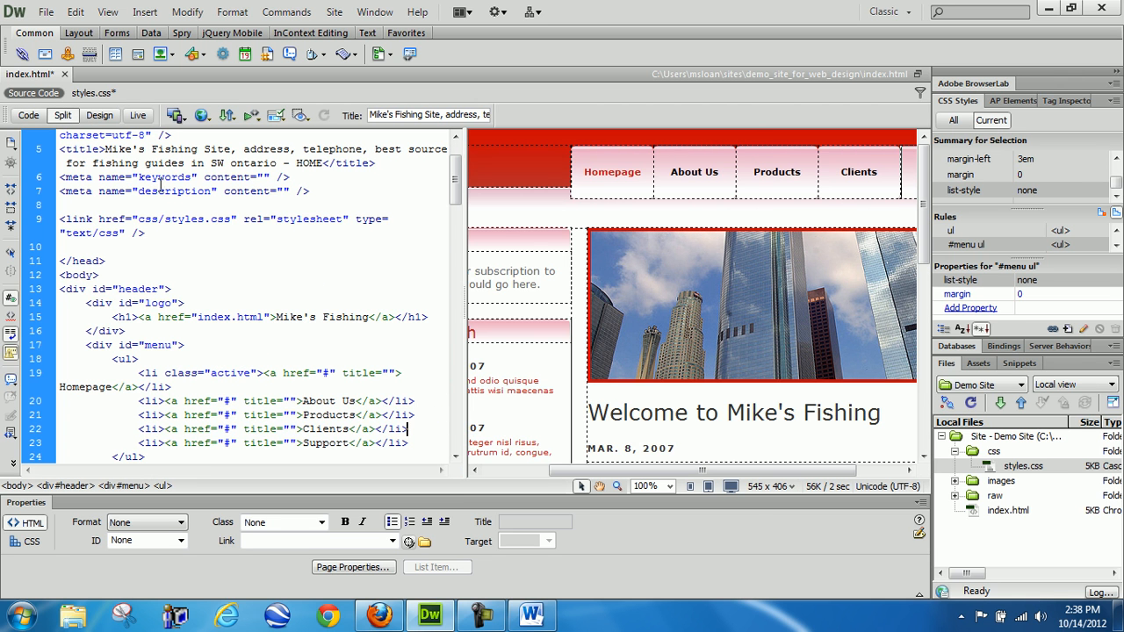
{"action": "left_click", "coordinate": [421, 442]}
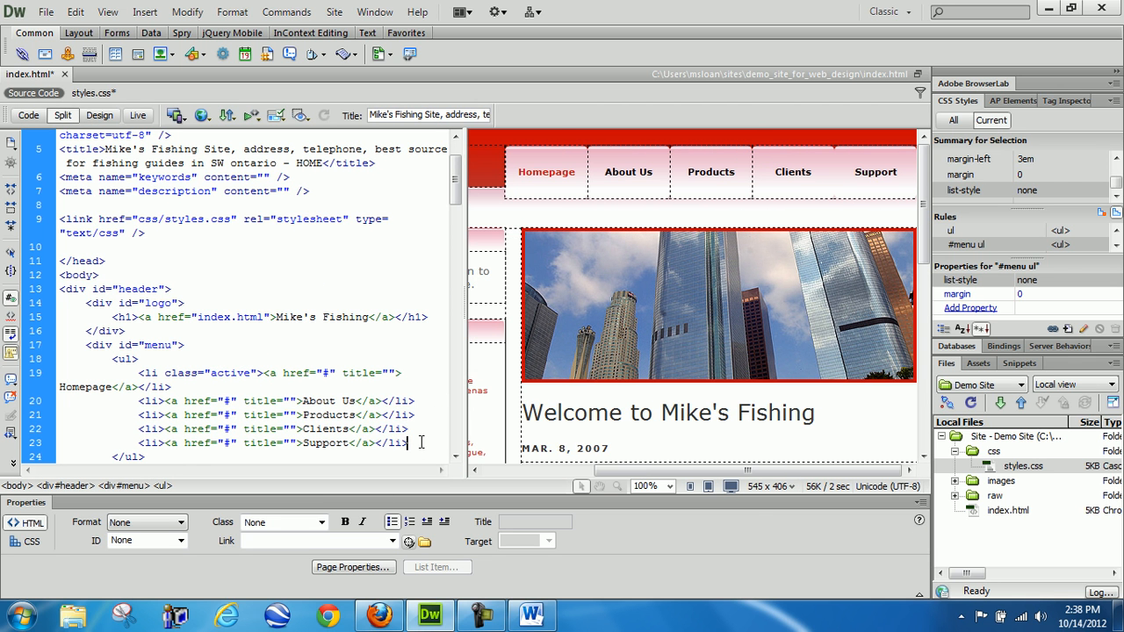
{"action": "left_click_drag", "start_coordinate": [421, 441], "coordinate": [141, 448]}
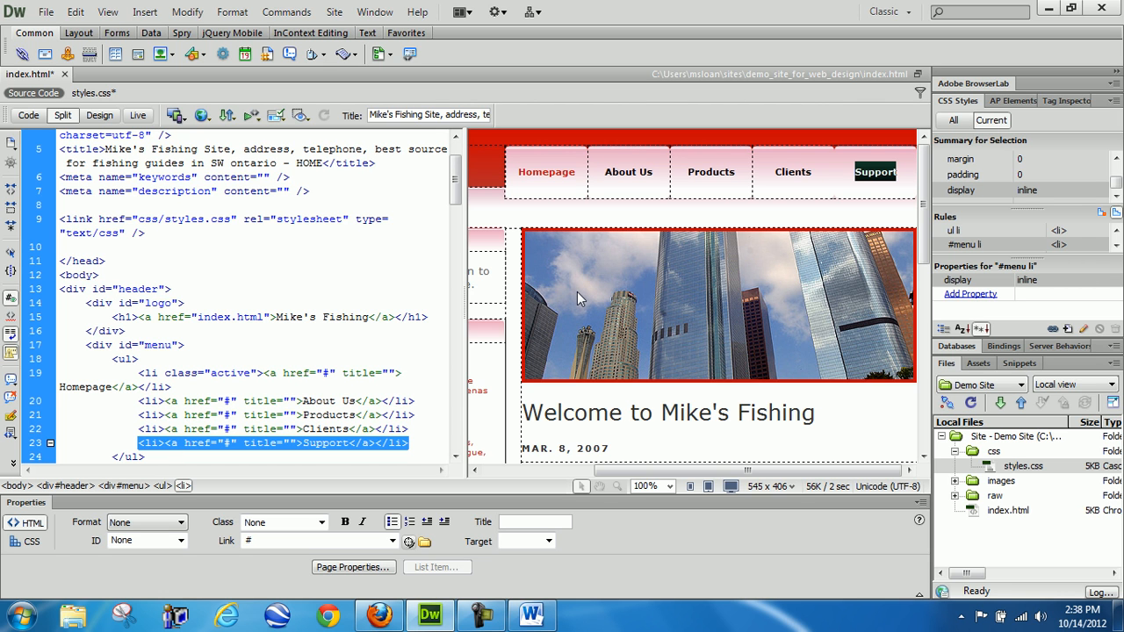
{"action": "left_click", "coordinate": [882, 177]}
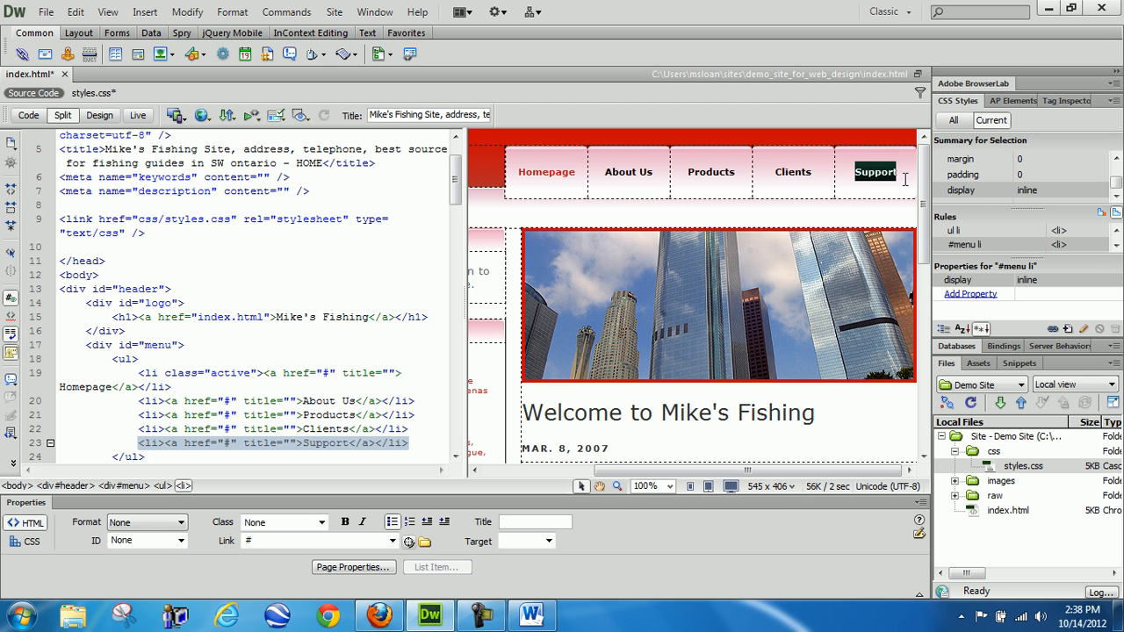
{"action": "key", "text": "Delete"}
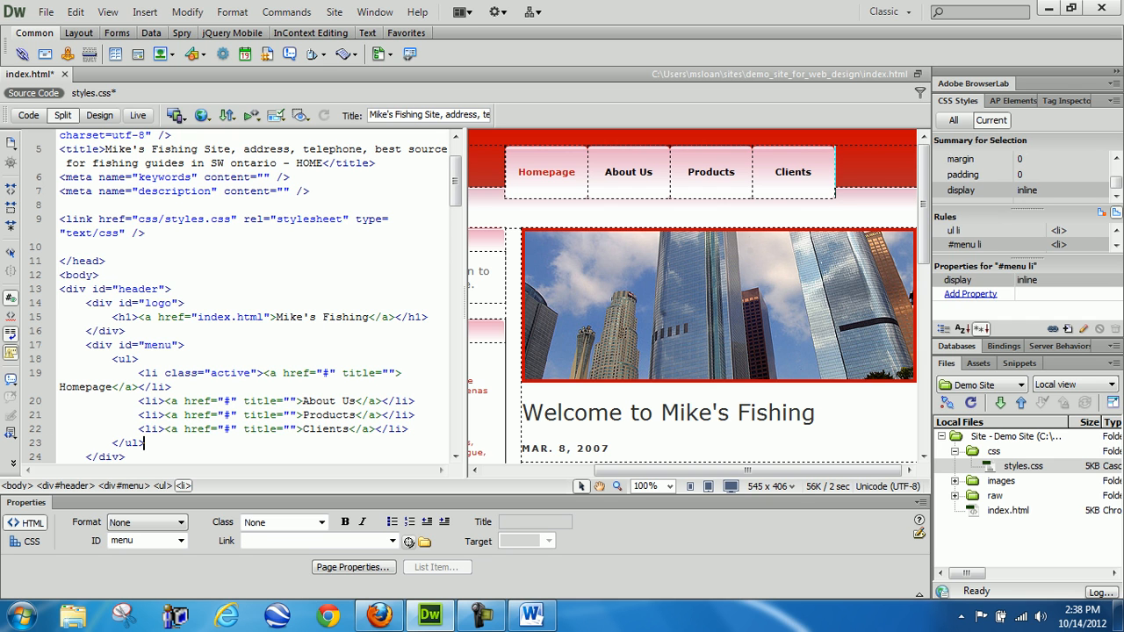
{"action": "type", "text": "support"}
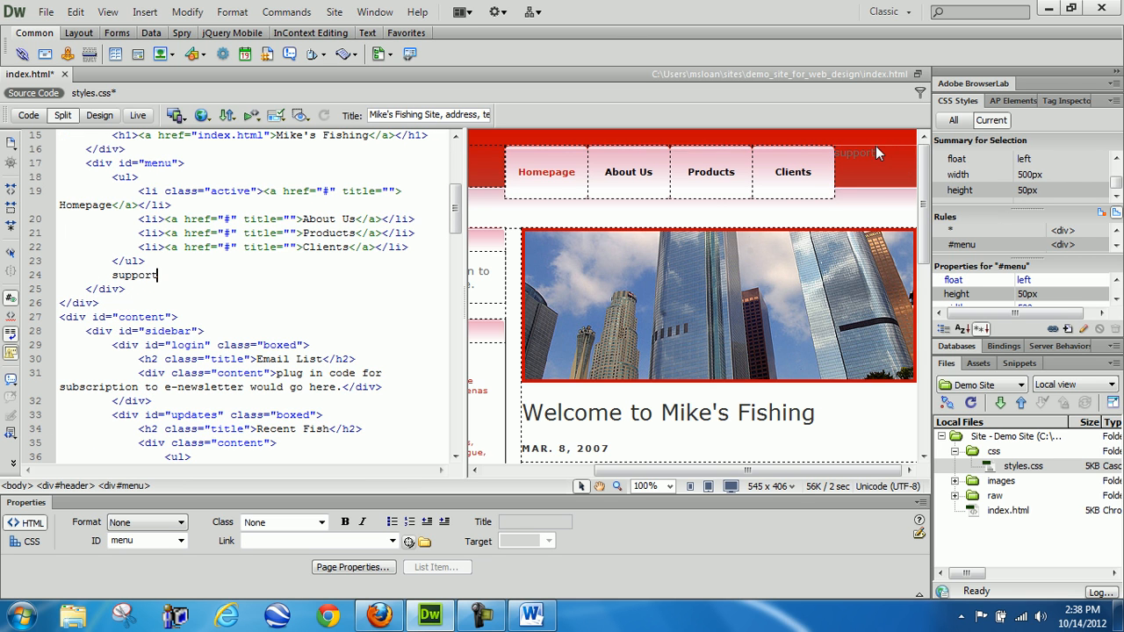
Step: Undo the plain "support" text and the deletion of the Support menu item
{"action": "left_click_drag", "start_coordinate": [167, 276], "coordinate": [113, 275]}
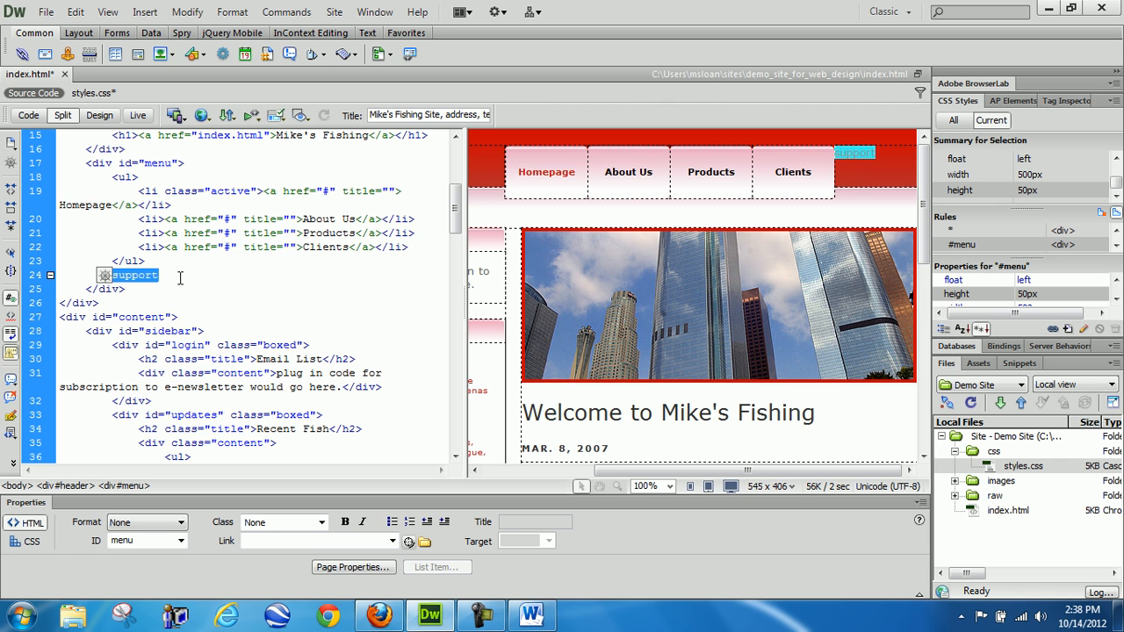
{"action": "key", "text": "ctrl+z"}
{"action": "key", "text": "ctrl+z"}
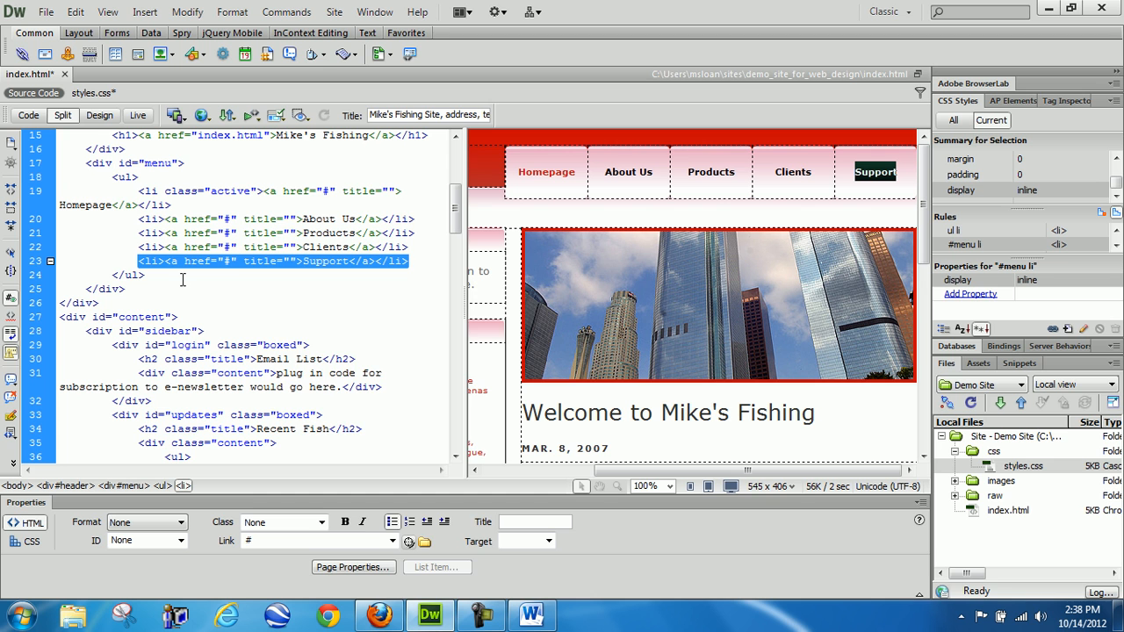
Step: Duplicate the Support list item's code on a new line directly below it in the menu list
{"action": "right_click", "coordinate": [266, 260]}
{"action": "left_click", "coordinate": [356, 537]}
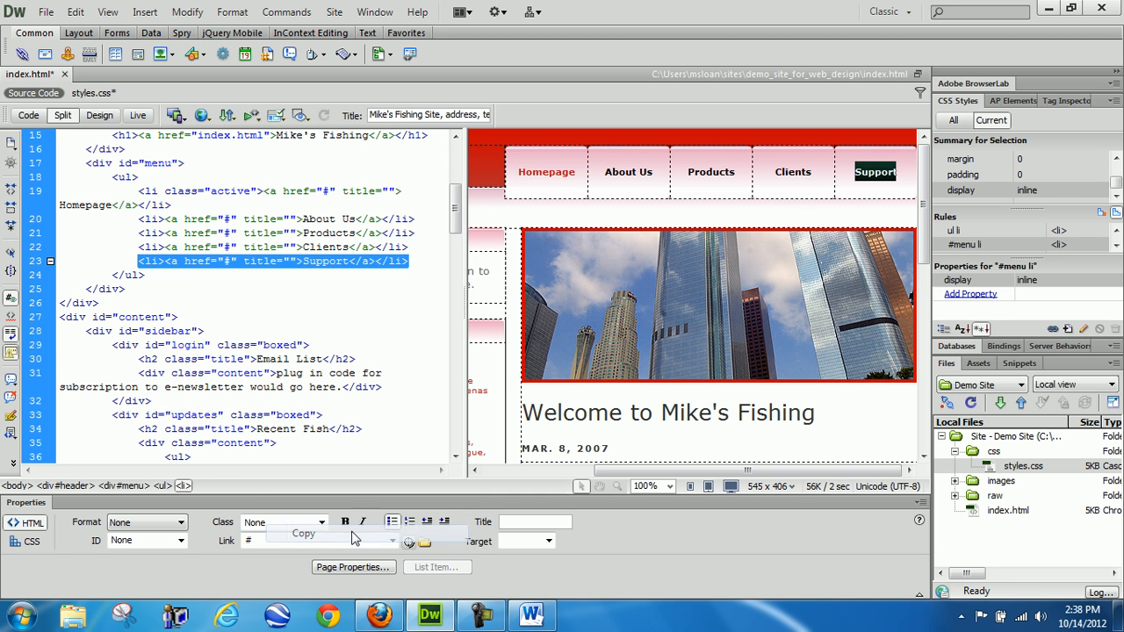
{"action": "left_click", "coordinate": [417, 266]}
{"action": "key", "text": "Return"}
{"action": "key", "text": "ctrl+v"}
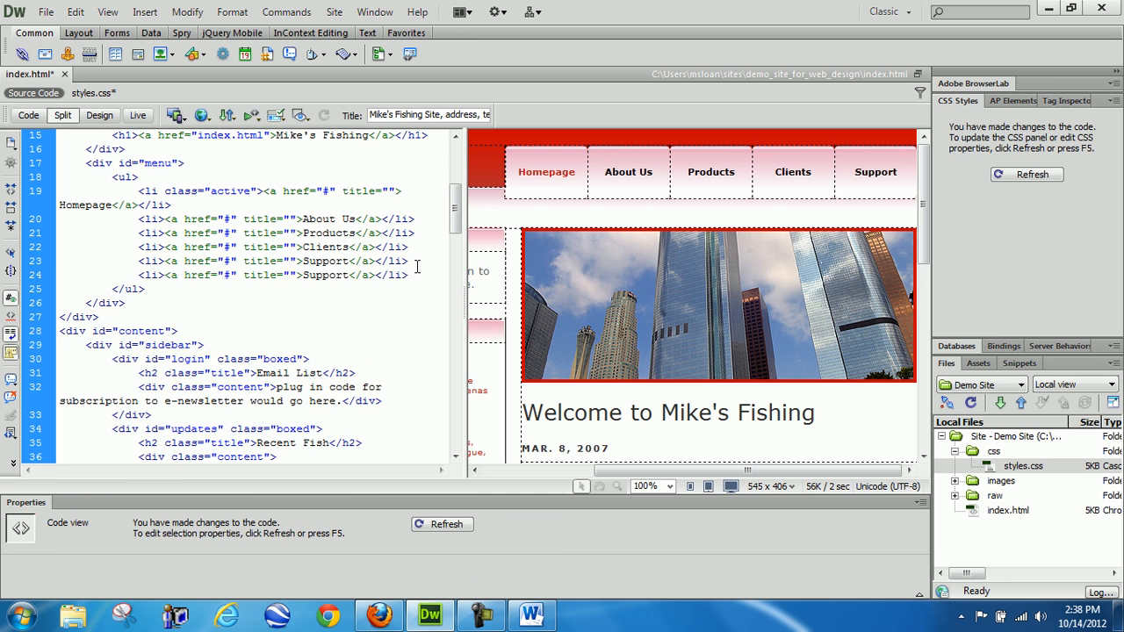
Step: Examine the duplicated Support menu item in the page design and in its source code
{"action": "left_click", "coordinate": [100, 117]}
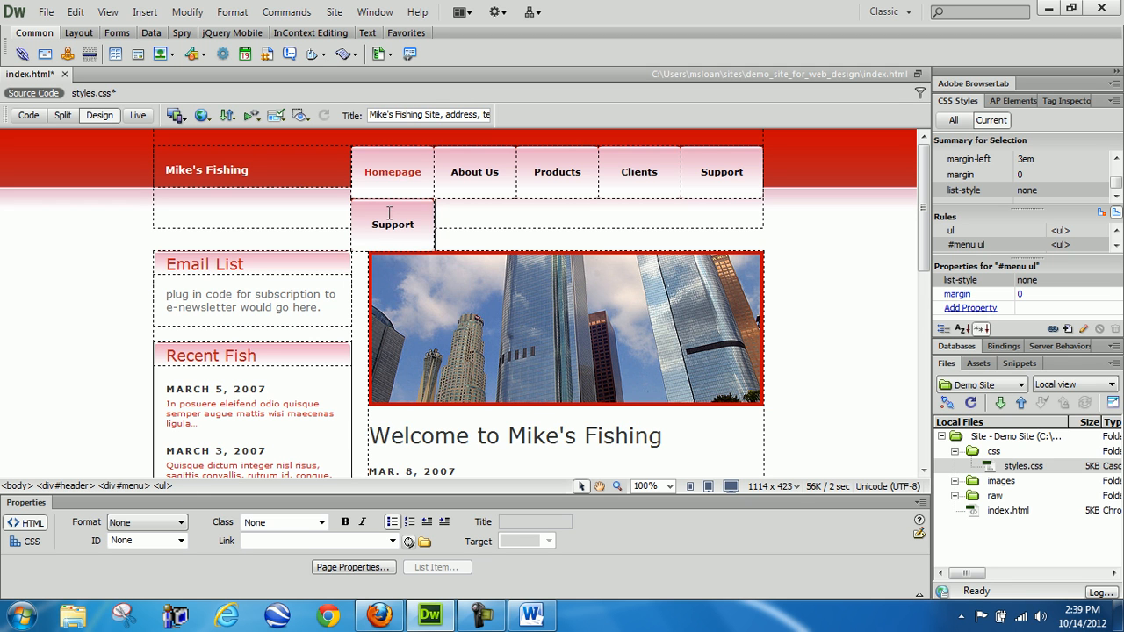
{"action": "left_click", "coordinate": [28, 115]}
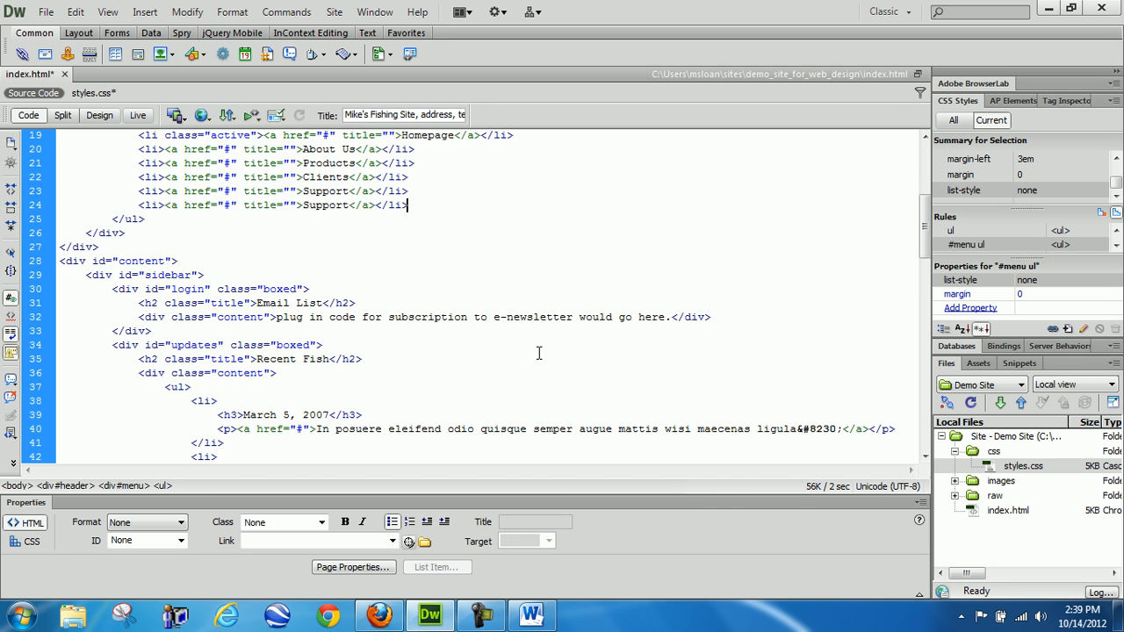
{"action": "left_click", "coordinate": [344, 205]}
{"action": "left_click", "coordinate": [101, 115]}
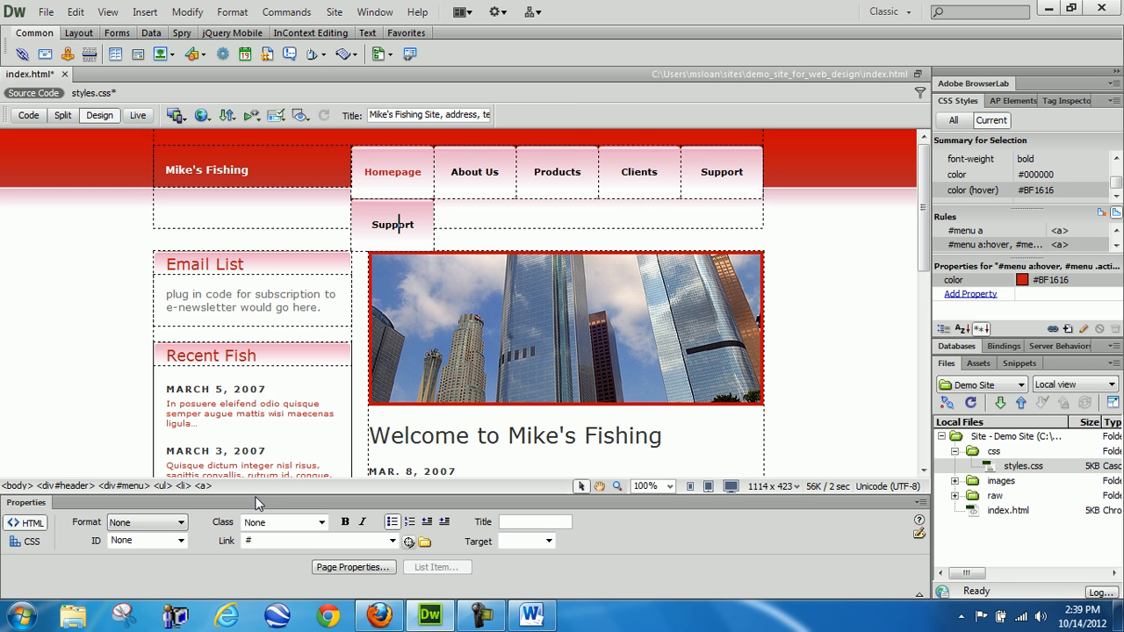
Step: Save index.html, try to close it, and dismiss the request to save the stylesheet changes
{"action": "key", "text": "ctrl+s"}
{"action": "left_click", "coordinate": [60, 74]}
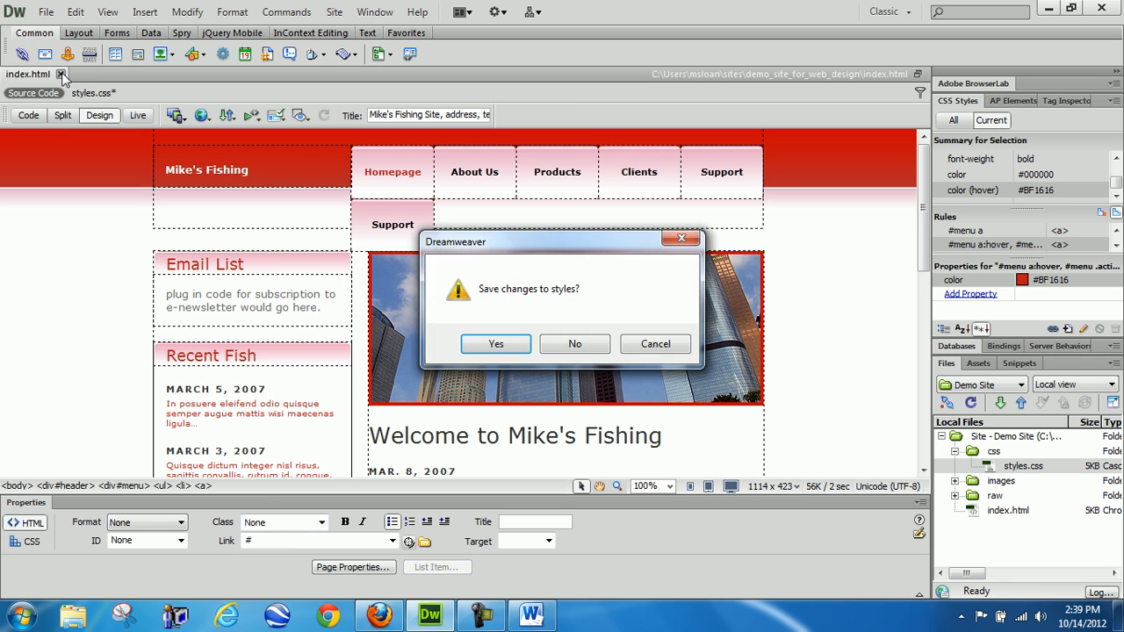
{"action": "left_click", "coordinate": [682, 238]}
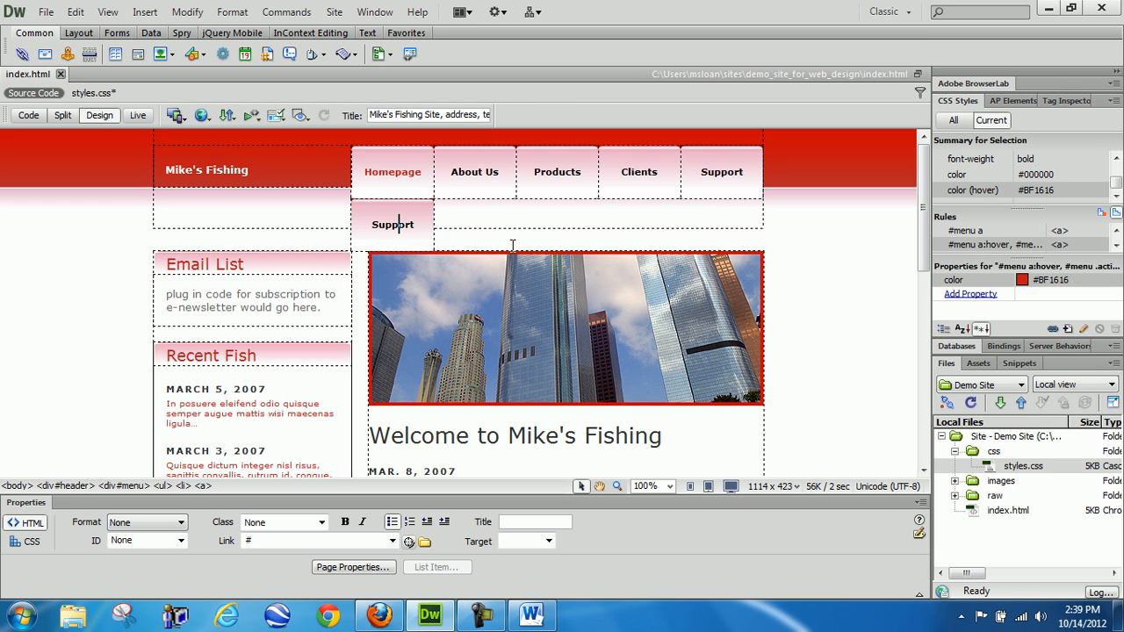
Step: Examine the duplicated Support link's tag in the code and its CSS properties, including width, height, display and padding
{"action": "left_click", "coordinate": [203, 486]}
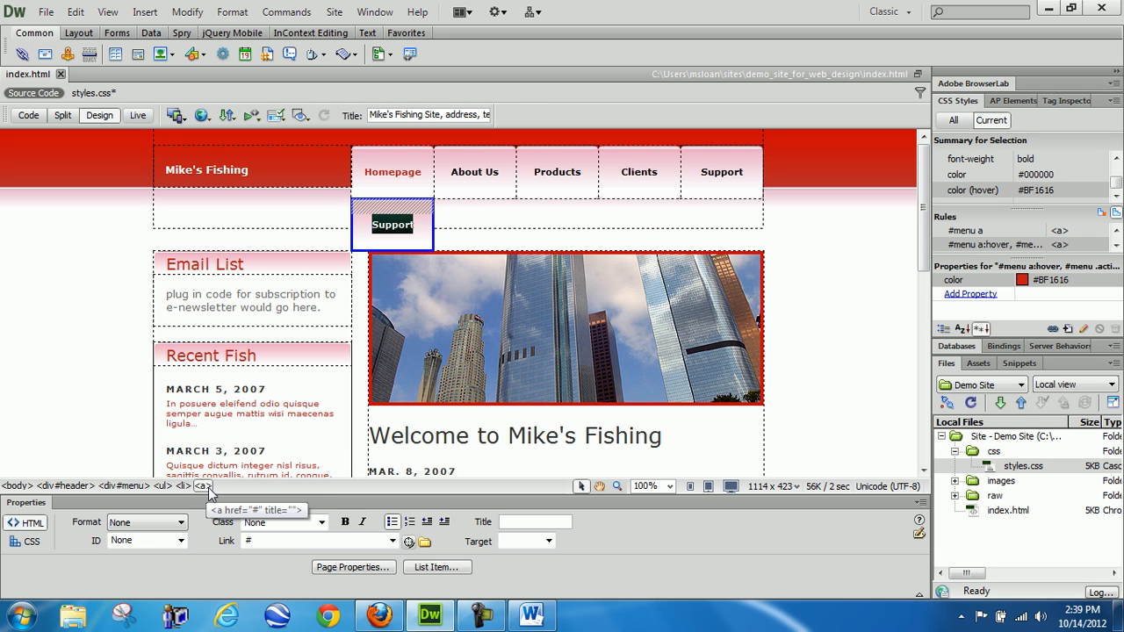
{"action": "left_click", "coordinate": [35, 117]}
{"action": "left_click", "coordinate": [62, 115]}
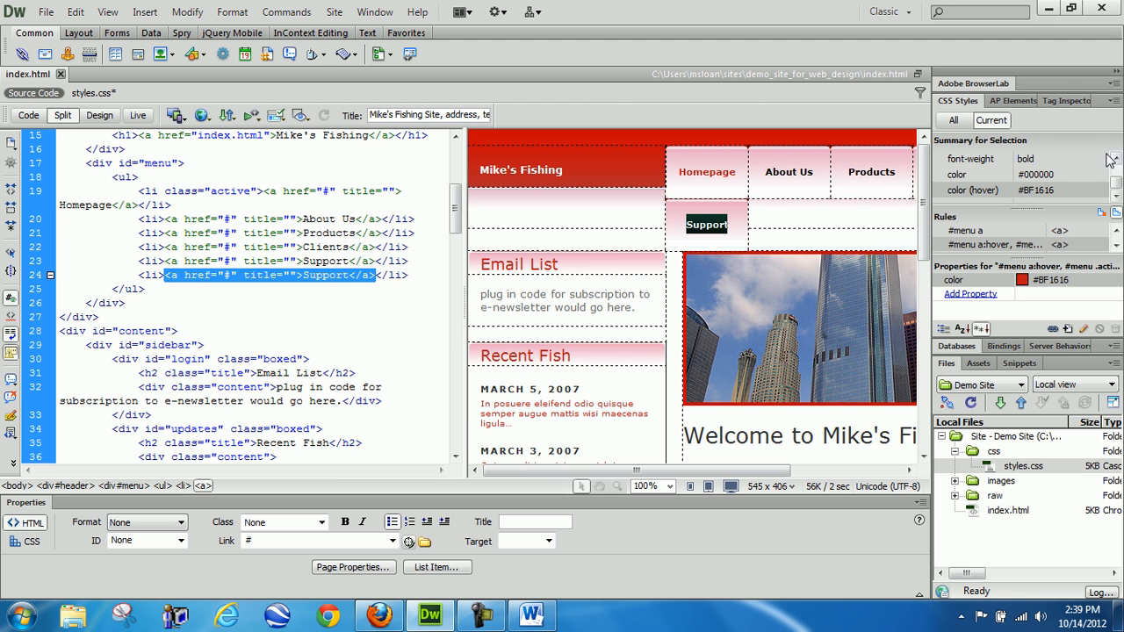
{"action": "left_click_drag", "start_coordinate": [1117, 183], "coordinate": [1118, 166]}
{"action": "left_click", "coordinate": [1118, 187]}
{"action": "left_click", "coordinate": [1117, 188]}
{"action": "left_click", "coordinate": [1118, 188]}
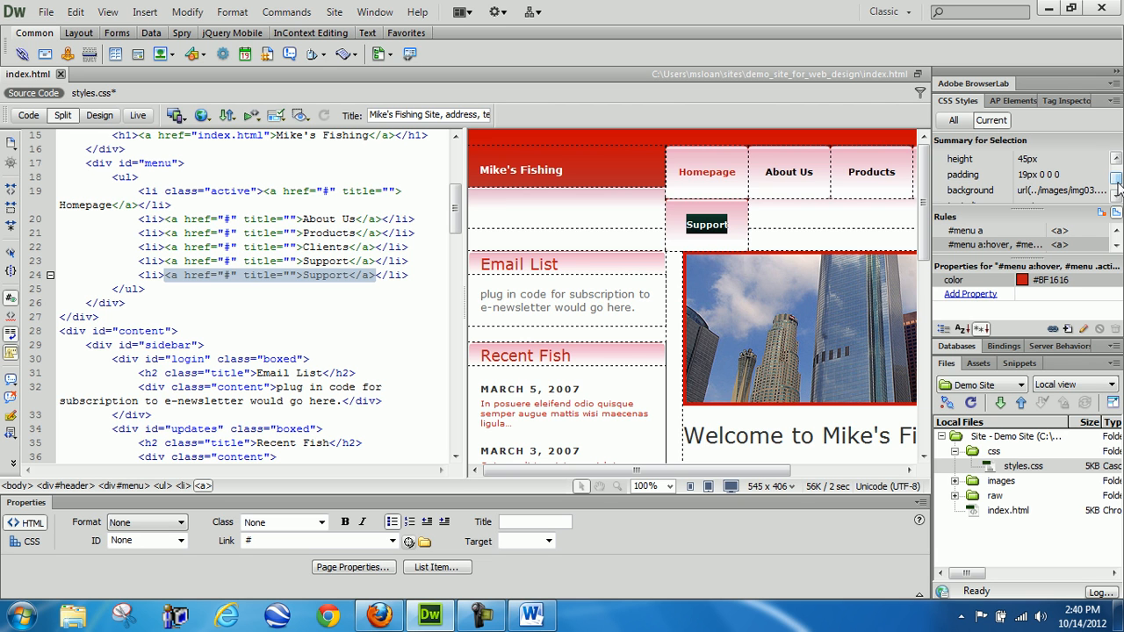
{"action": "left_click_drag", "start_coordinate": [1117, 177], "coordinate": [1118, 176]}
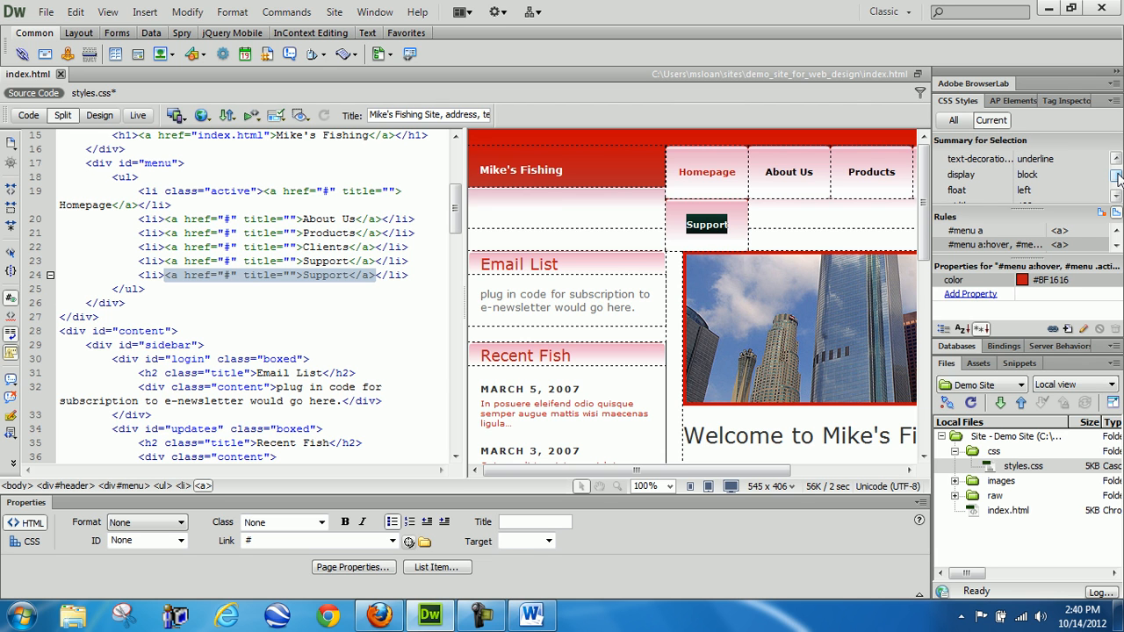
{"action": "left_click", "coordinate": [1116, 197]}
{"action": "left_click", "coordinate": [1116, 196]}
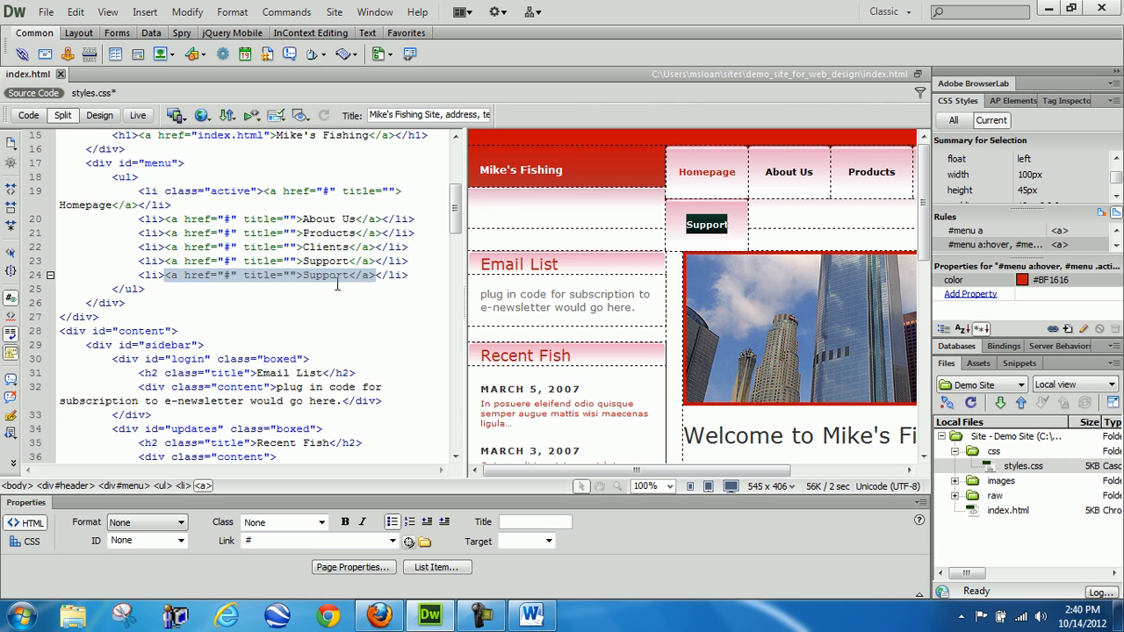
Step: Examine the CSS properties of the elements enclosing the Support link: the list item, the list and the menu div
{"action": "left_click", "coordinate": [182, 486]}
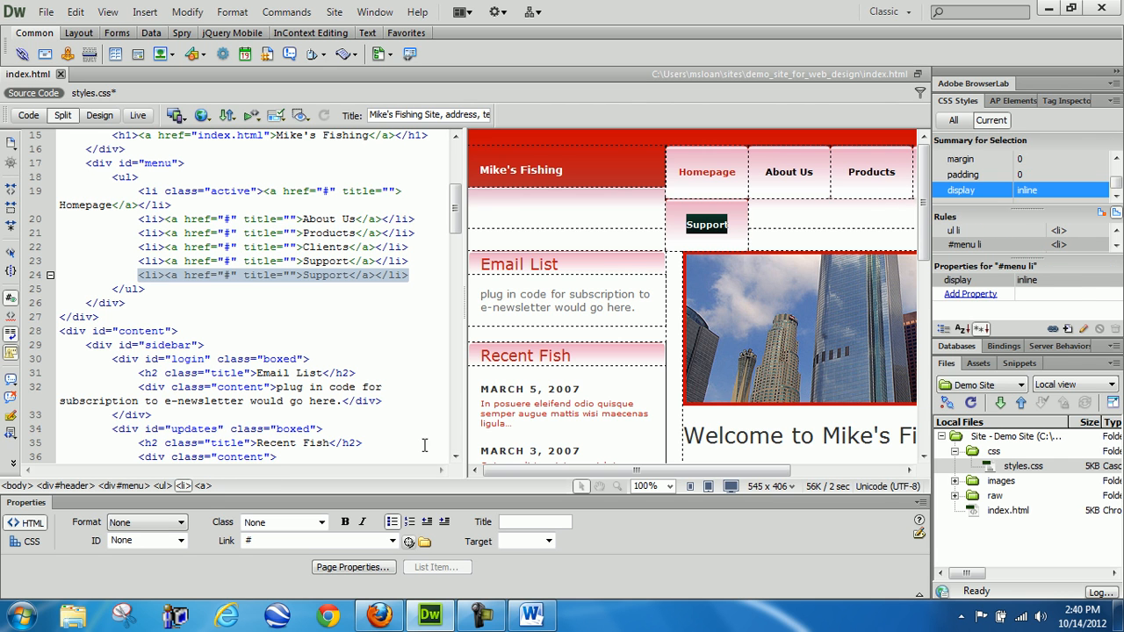
{"action": "left_click_drag", "start_coordinate": [1116, 183], "coordinate": [1117, 167]}
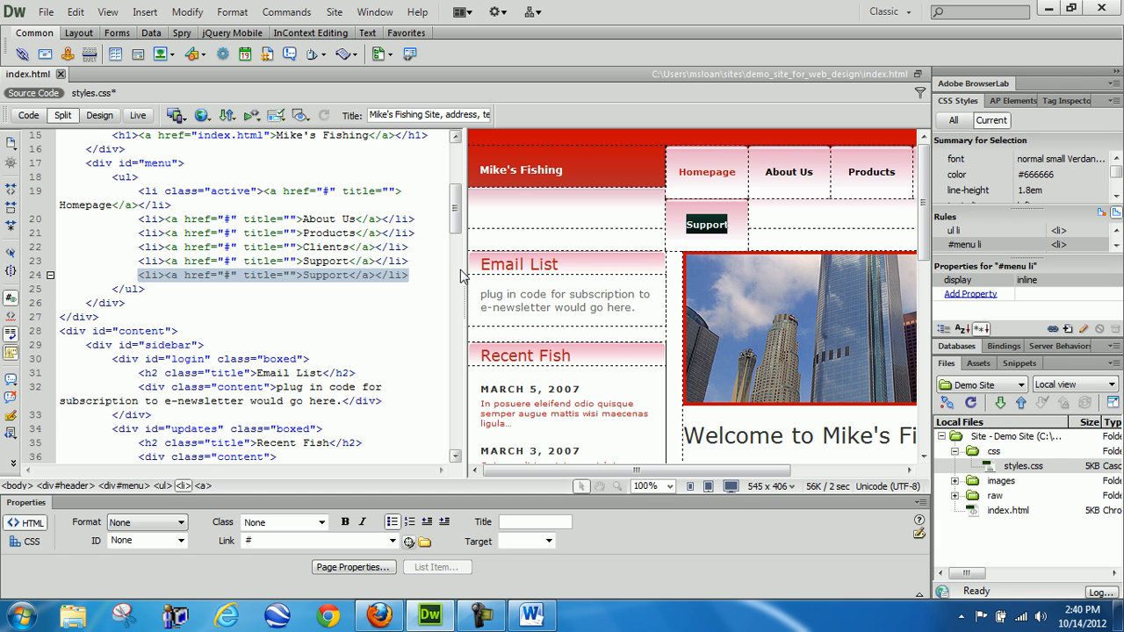
{"action": "left_click", "coordinate": [162, 485]}
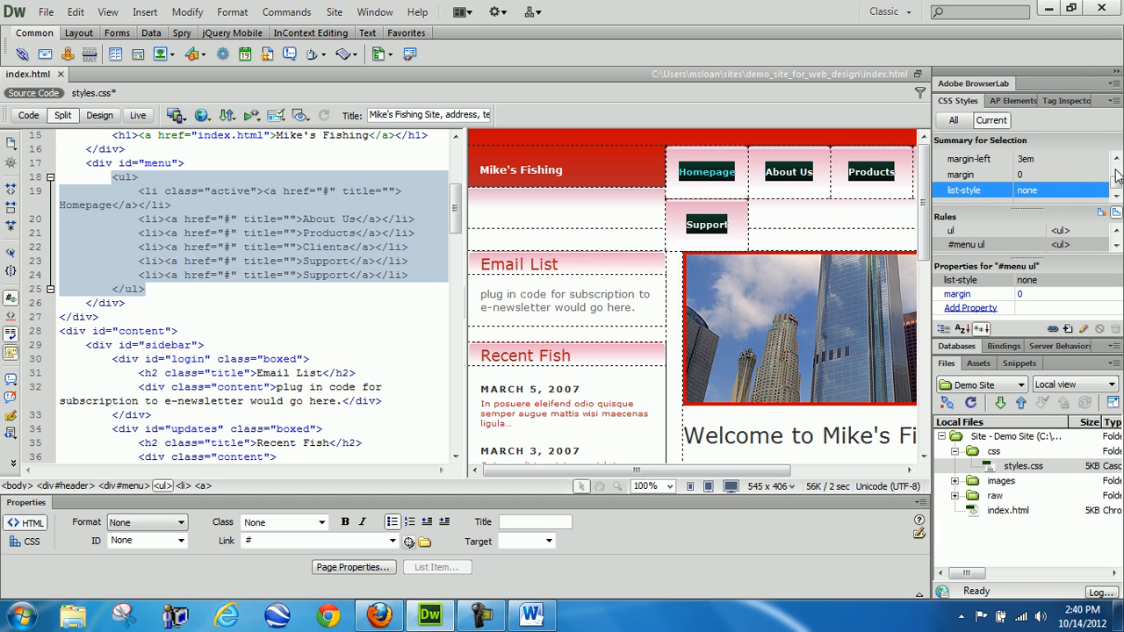
{"action": "mouse_move", "coordinate": [1116, 183]}
{"action": "left_mouse_down"}
{"action": "mouse_move", "coordinate": [1116, 169]}
{"action": "mouse_move", "coordinate": [1117, 188]}
{"action": "left_mouse_up"}
{"action": "left_click", "coordinate": [122, 486]}
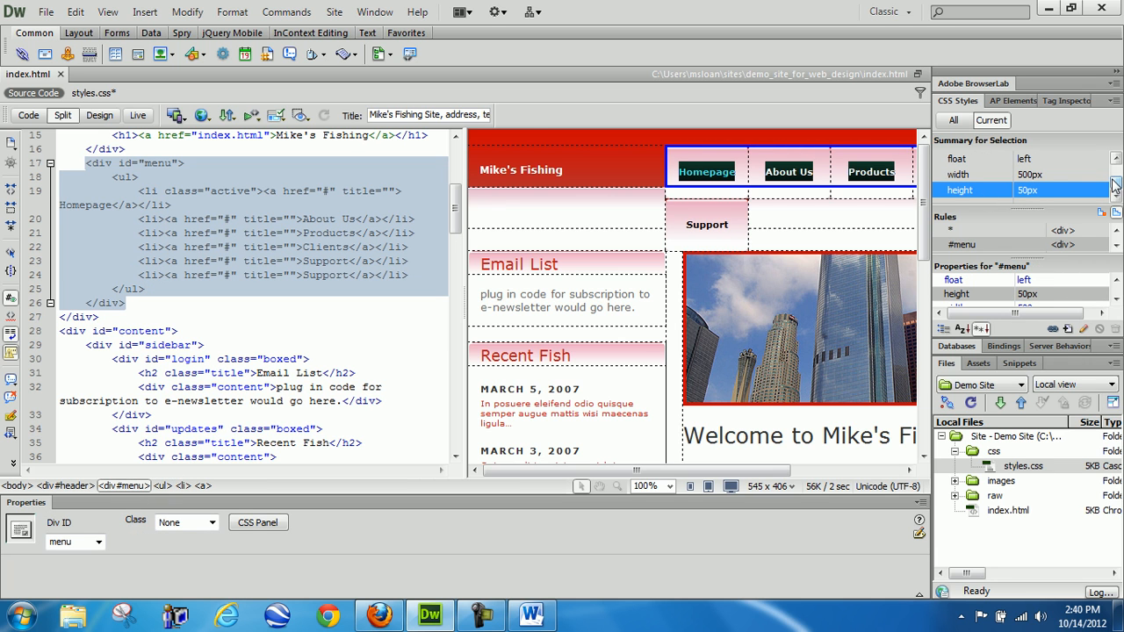
{"action": "left_click", "coordinate": [104, 121]}
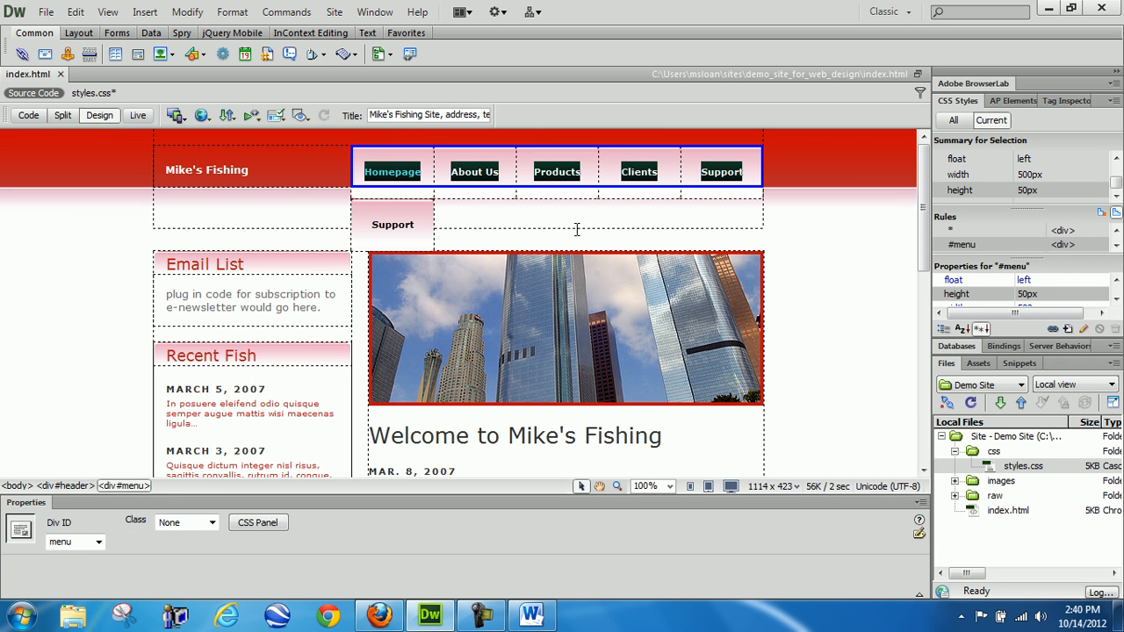
Step: Examine the header and logo divs' CSS sizes and the header's source code
{"action": "mouse_move", "coordinate": [623, 183]}
{"action": "left_click", "coordinate": [76, 486]}
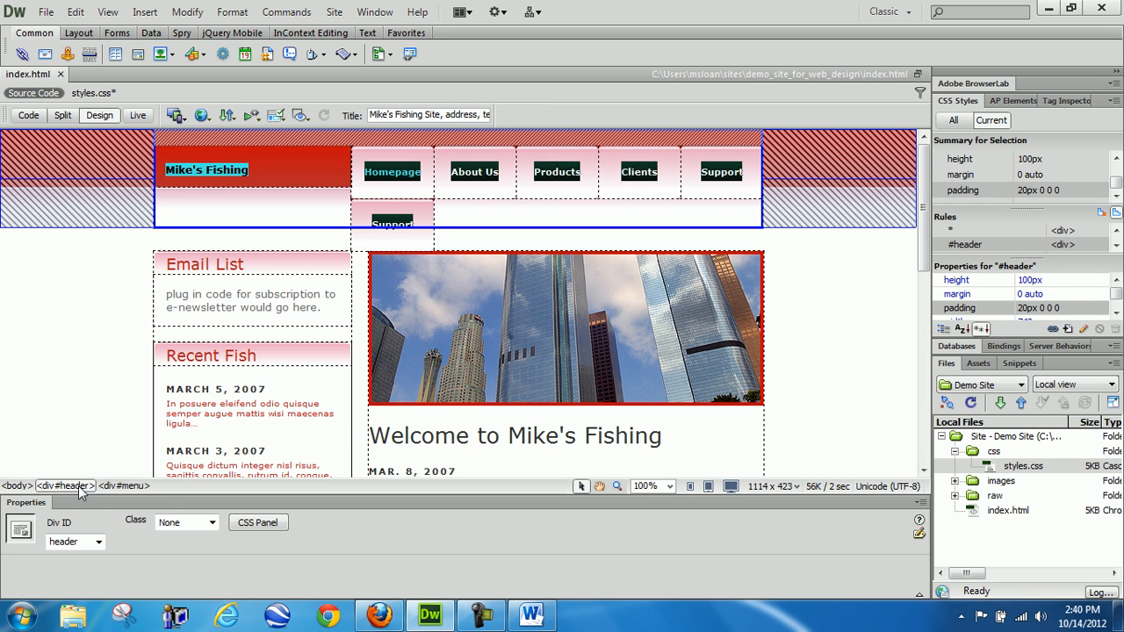
{"action": "left_click_drag", "start_coordinate": [1116, 184], "coordinate": [1118, 173]}
{"action": "mouse_move", "coordinate": [1030, 199]}
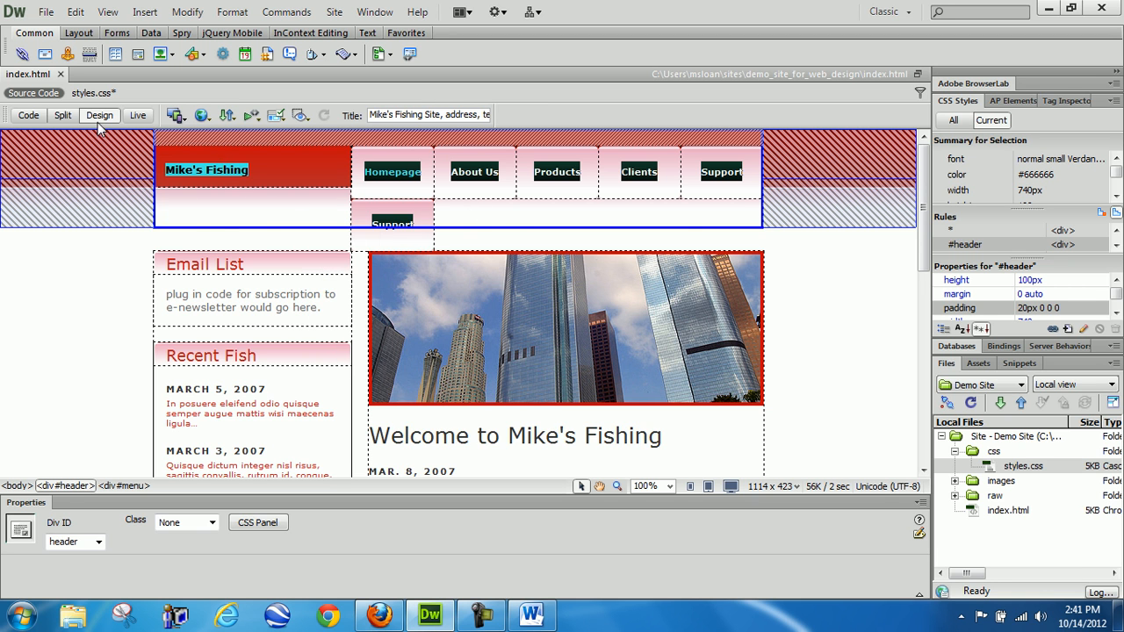
{"action": "left_click", "coordinate": [35, 115]}
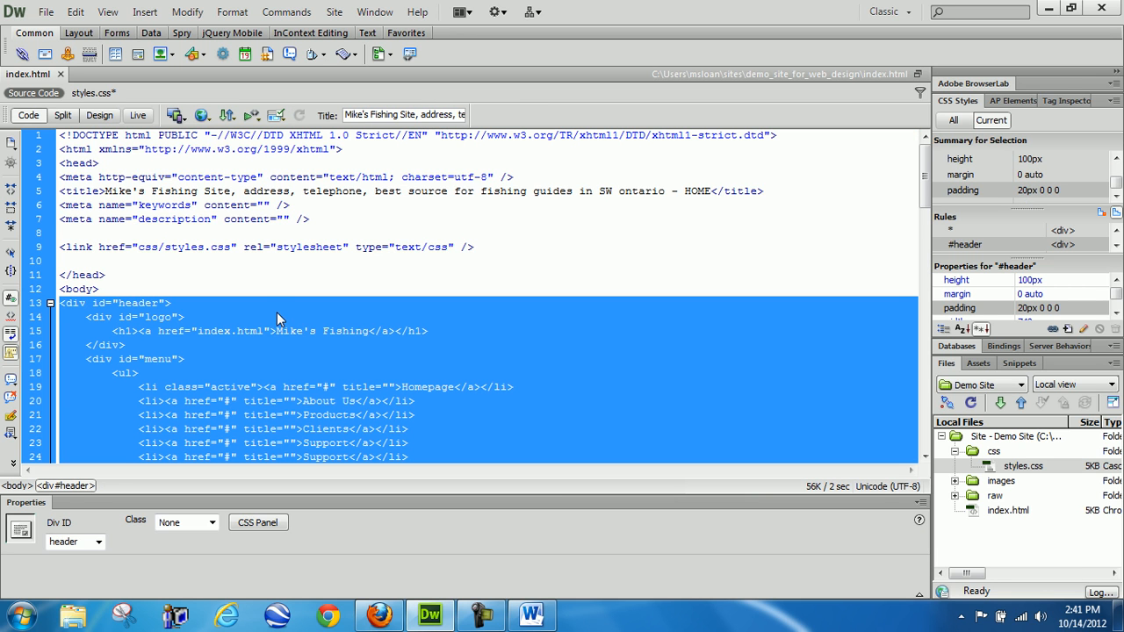
{"action": "left_click", "coordinate": [100, 115]}
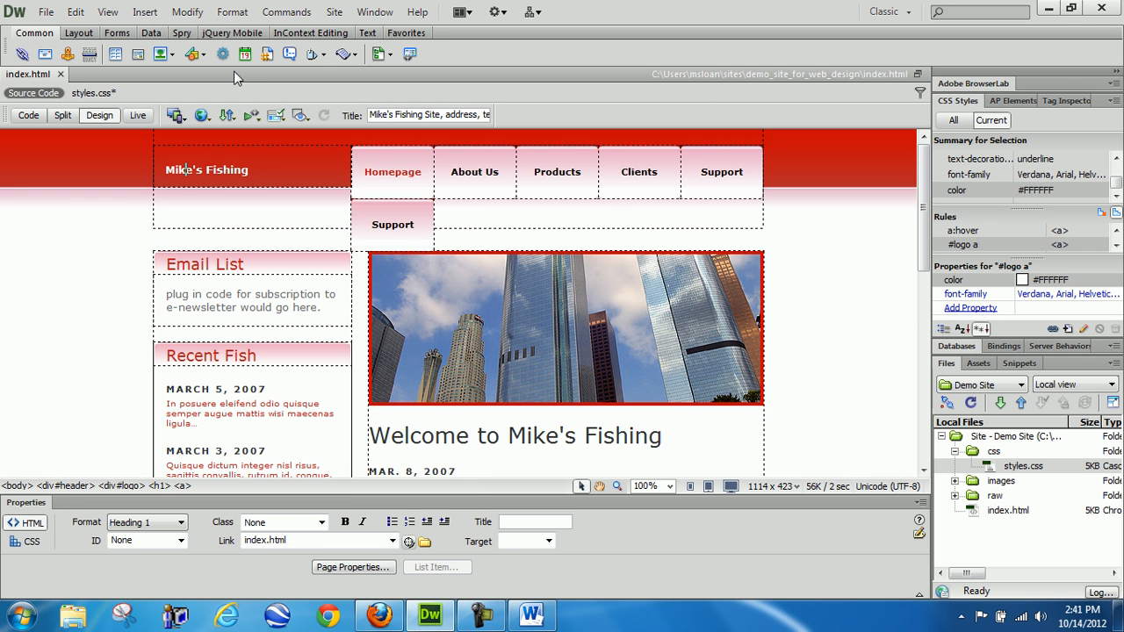
{"action": "left_click", "coordinate": [140, 485]}
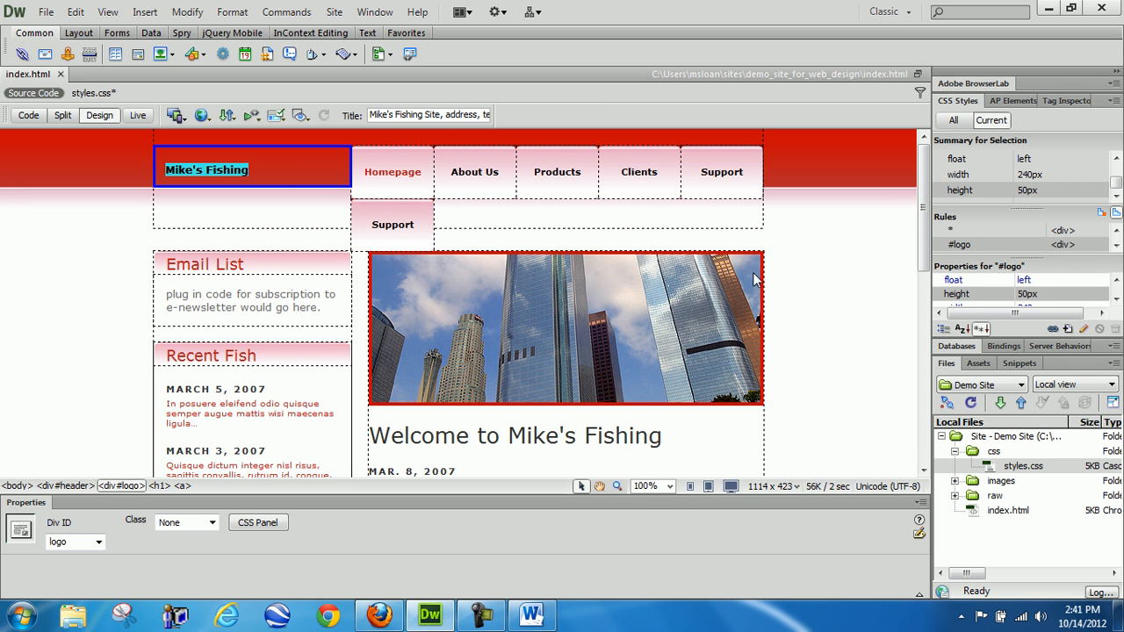
{"action": "left_click", "coordinate": [66, 486]}
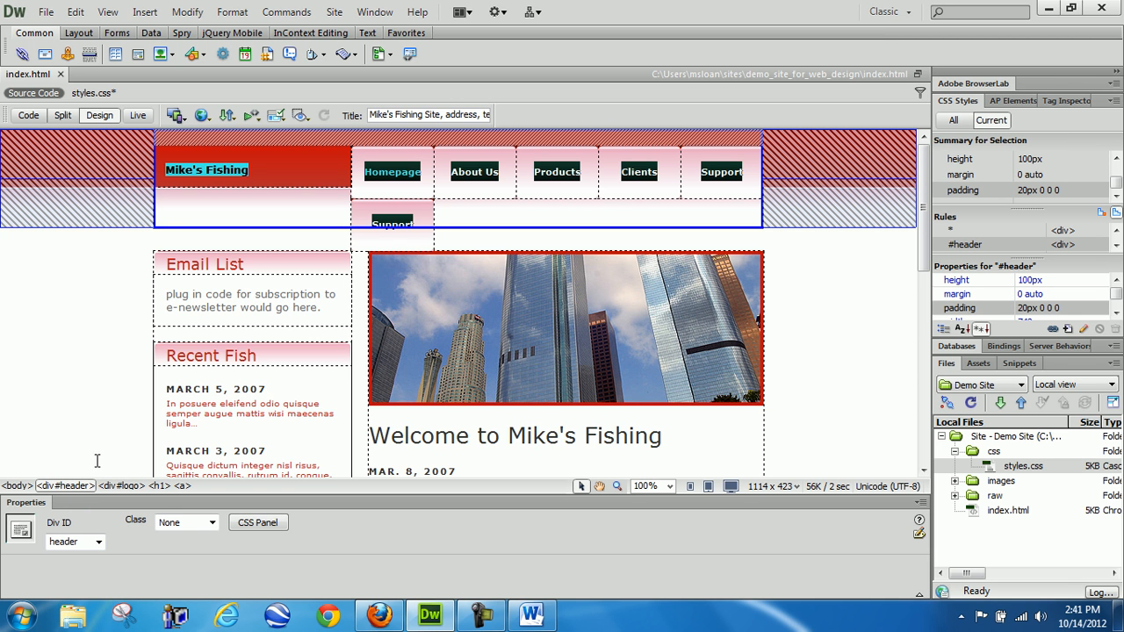
Step: Open Paint from the accessories and choose the Pencil tool
{"action": "left_click", "coordinate": [24, 616]}
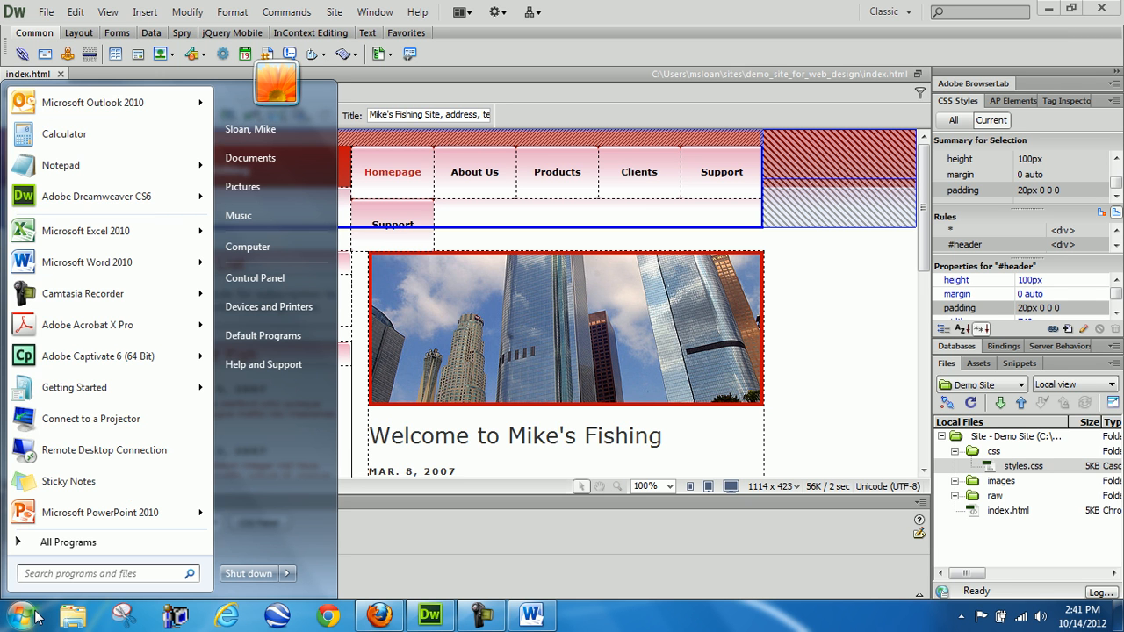
{"action": "left_click", "coordinate": [49, 542]}
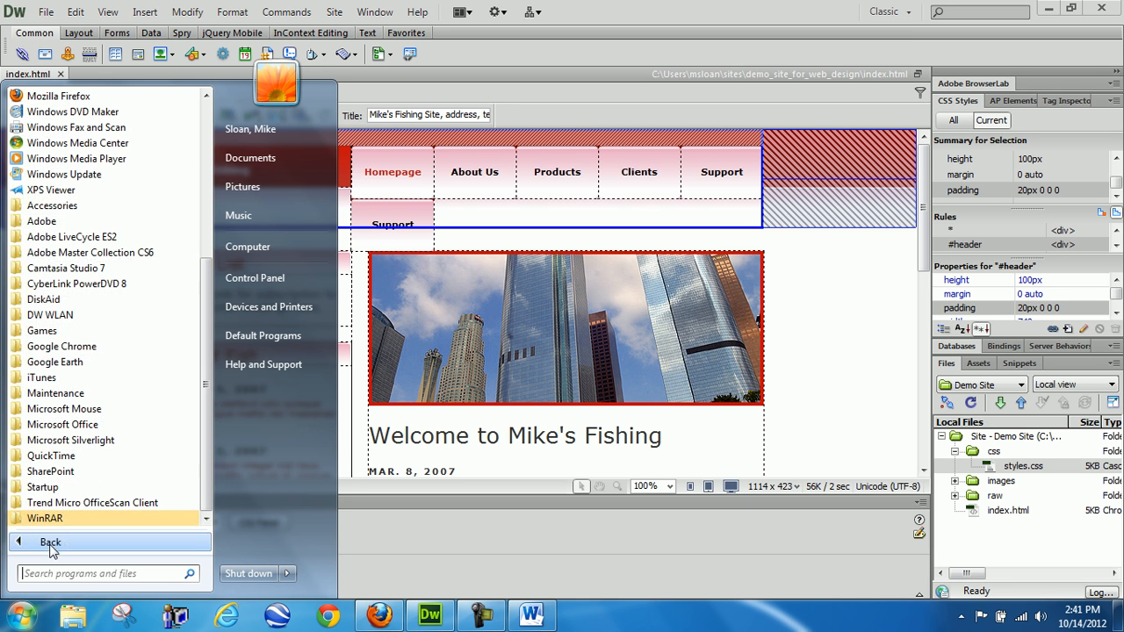
{"action": "left_click", "coordinate": [52, 206]}
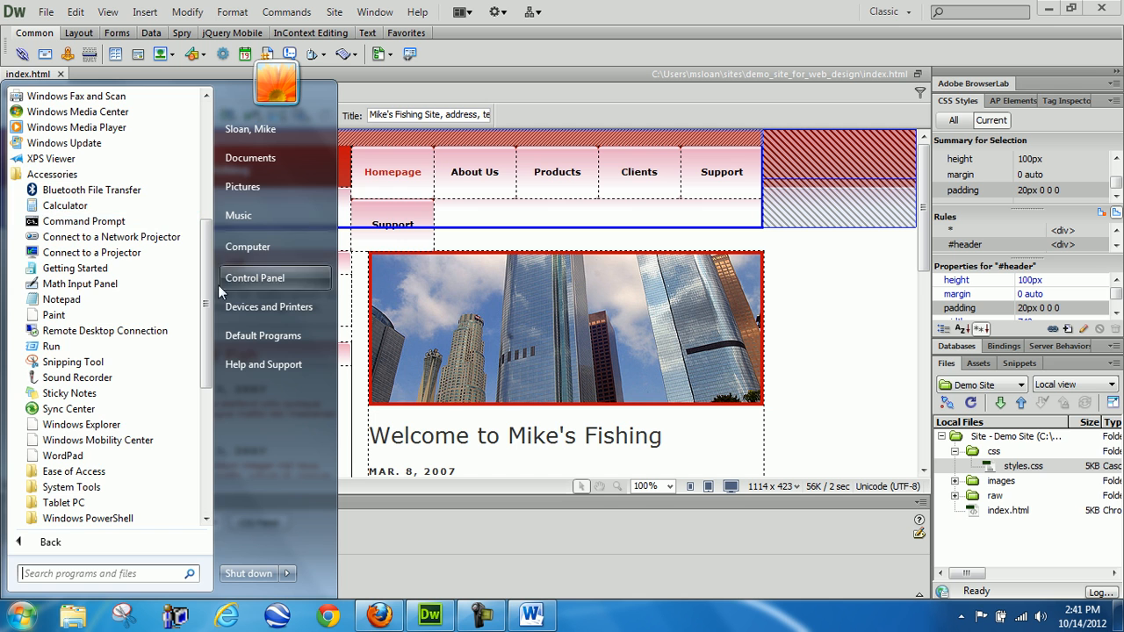
{"action": "left_click", "coordinate": [54, 314]}
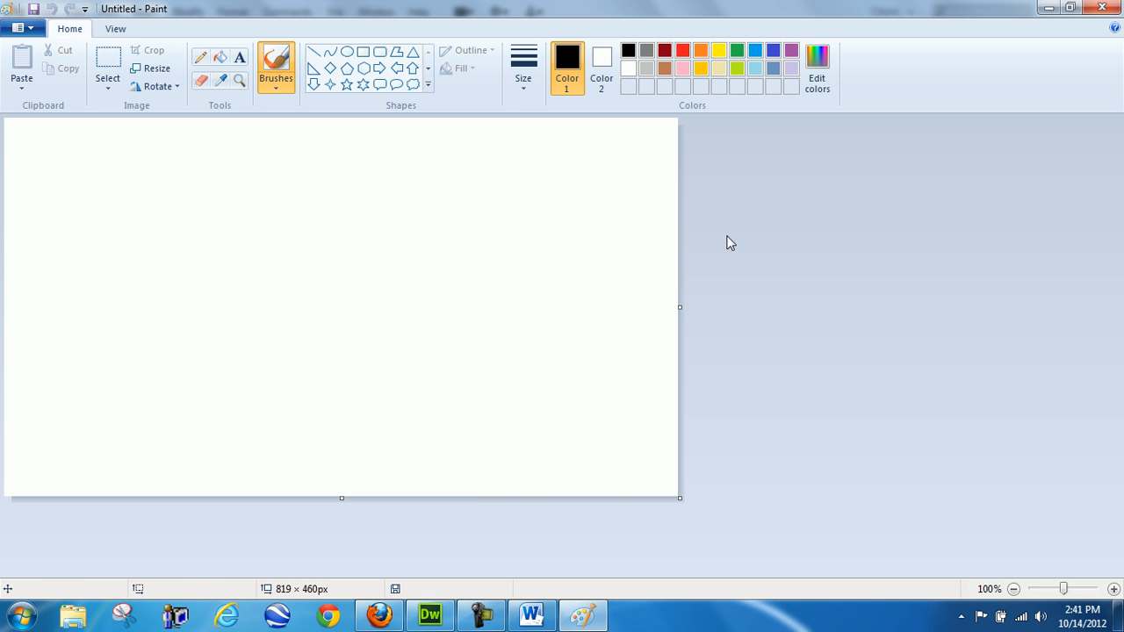
{"action": "left_click", "coordinate": [200, 57]}
Step: Sketch a wide outer rectangle for the page header and write 600 beneath it
{"action": "mouse_move", "coordinate": [26, 142]}
{"action": "left_mouse_down"}
{"action": "mouse_move", "coordinate": [29, 245]}
{"action": "mouse_move", "coordinate": [485, 281]}
{"action": "mouse_move", "coordinate": [627, 250]}
{"action": "mouse_move", "coordinate": [631, 152]}
{"action": "mouse_move", "coordinate": [21, 134]}
{"action": "left_mouse_up"}
{"action": "mouse_move", "coordinate": [60, 285]}
{"action": "left_mouse_down"}
{"action": "mouse_move", "coordinate": [61, 306]}
{"action": "mouse_move", "coordinate": [53, 301]}
{"action": "mouse_move", "coordinate": [97, 297]}
{"action": "left_mouse_up"}
{"action": "mouse_move", "coordinate": [133, 299]}
{"action": "left_mouse_down"}
{"action": "mouse_move", "coordinate": [119, 307]}
{"action": "mouse_move", "coordinate": [135, 300]}
{"action": "left_mouse_up"}
Step: Sketch two boxes side by side inside the header outline, labelling the small one 240 and the wide one 500
{"action": "mouse_move", "coordinate": [36, 149]}
{"action": "left_mouse_down"}
{"action": "mouse_move", "coordinate": [34, 182]}
{"action": "mouse_move", "coordinate": [182, 197]}
{"action": "mouse_move", "coordinate": [92, 146]}
{"action": "mouse_move", "coordinate": [49, 140]}
{"action": "left_mouse_up"}
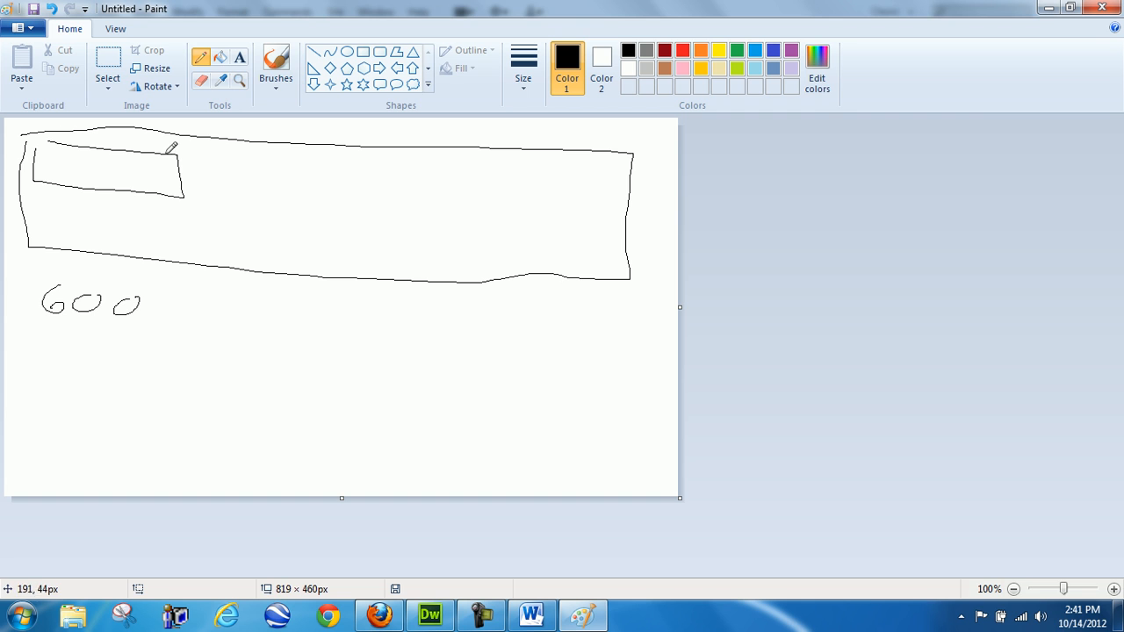
{"action": "mouse_move", "coordinate": [186, 156]}
{"action": "left_mouse_down"}
{"action": "mouse_move", "coordinate": [539, 213]}
{"action": "mouse_move", "coordinate": [620, 196]}
{"action": "mouse_move", "coordinate": [389, 151]}
{"action": "mouse_move", "coordinate": [192, 152]}
{"action": "left_mouse_up"}
{"action": "mouse_move", "coordinate": [69, 161]}
{"action": "left_mouse_down"}
{"action": "mouse_move", "coordinate": [119, 186]}
{"action": "mouse_move", "coordinate": [109, 166]}
{"action": "mouse_move", "coordinate": [118, 188]}
{"action": "mouse_move", "coordinate": [131, 171]}
{"action": "left_mouse_up"}
{"action": "mouse_move", "coordinate": [246, 171]}
{"action": "left_mouse_down"}
{"action": "mouse_move", "coordinate": [249, 188]}
{"action": "mouse_move", "coordinate": [279, 178]}
{"action": "mouse_move", "coordinate": [267, 173]}
{"action": "mouse_move", "coordinate": [301, 173]}
{"action": "left_mouse_up"}
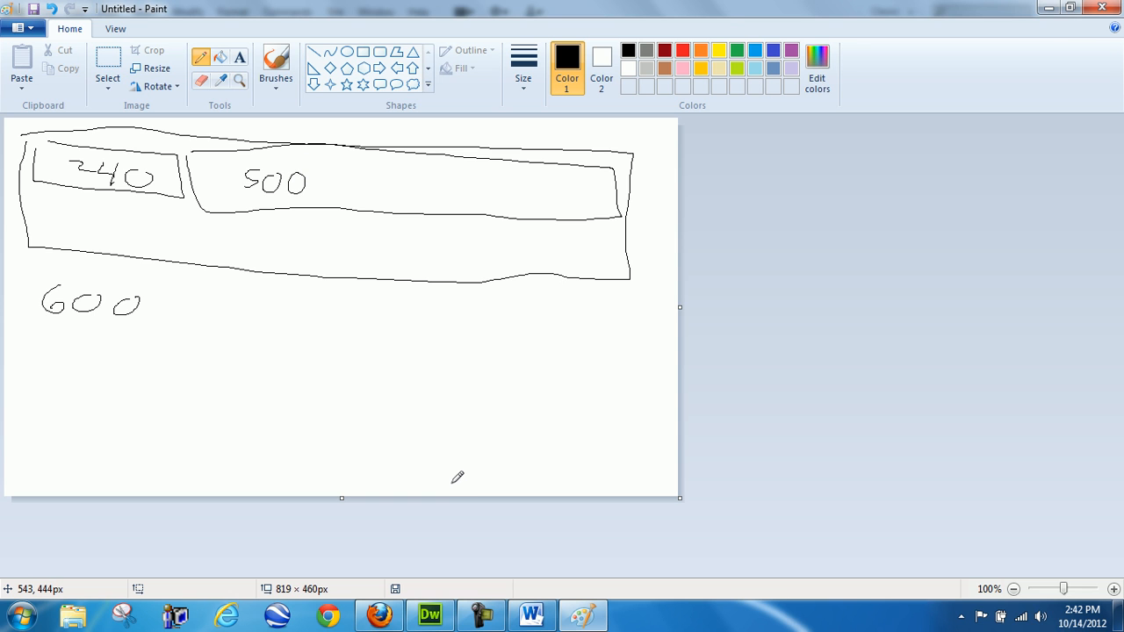
Step: Recheck the header in Dreamweaver, return to the Paint sketch, cross out 600 and write 740 beside it
{"action": "left_click", "coordinate": [429, 615]}
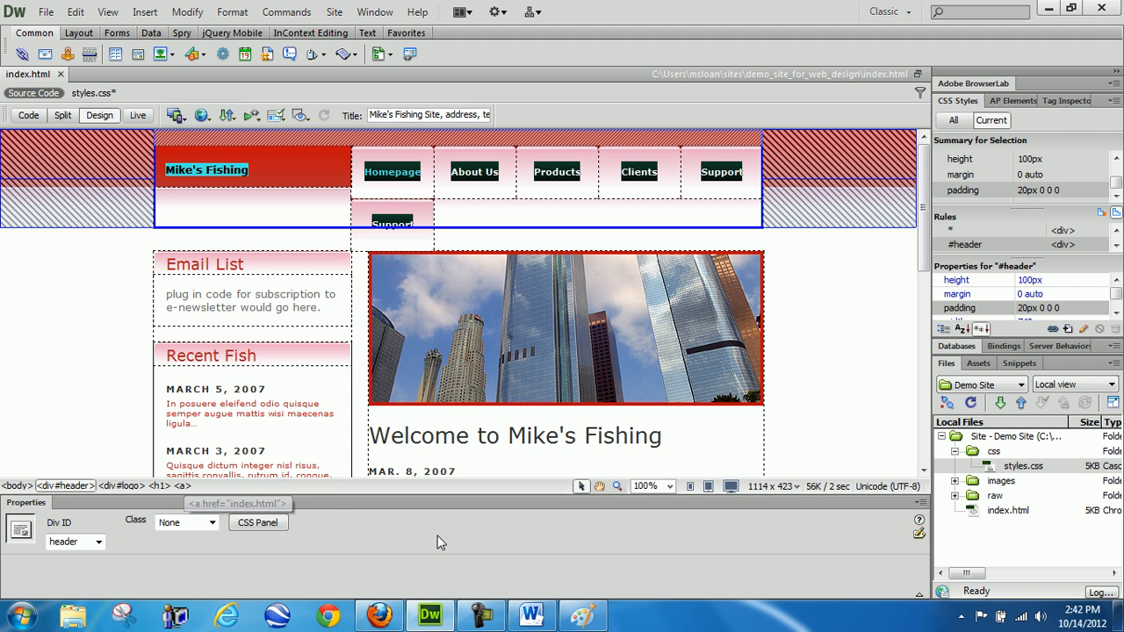
{"action": "left_click", "coordinate": [429, 614]}
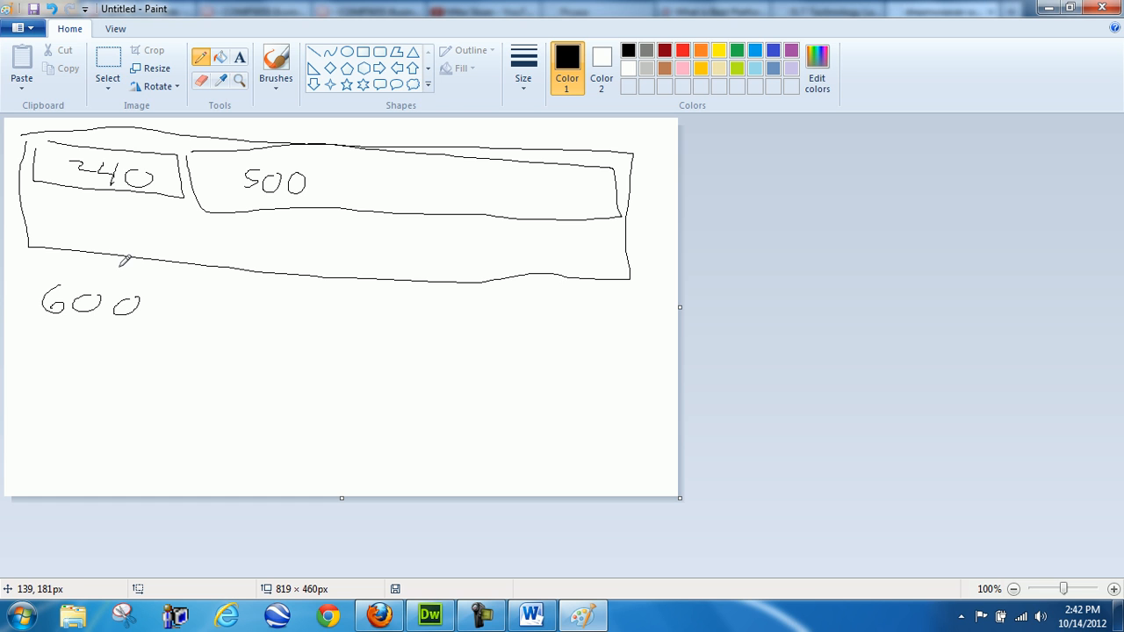
{"action": "mouse_move", "coordinate": [44, 307]}
{"action": "left_mouse_down"}
{"action": "mouse_move", "coordinate": [139, 306]}
{"action": "mouse_move", "coordinate": [53, 305]}
{"action": "left_mouse_up"}
{"action": "mouse_move", "coordinate": [203, 299]}
{"action": "left_mouse_down"}
{"action": "mouse_move", "coordinate": [227, 342]}
{"action": "mouse_move", "coordinate": [277, 323]}
{"action": "mouse_move", "coordinate": [304, 339]}
{"action": "mouse_move", "coordinate": [261, 338]}
{"action": "mouse_move", "coordinate": [272, 304]}
{"action": "left_mouse_up"}
{"action": "left_click_drag", "start_coordinate": [304, 339], "coordinate": [301, 361]}
{"action": "mouse_move", "coordinate": [343, 318]}
{"action": "left_mouse_down"}
{"action": "mouse_move", "coordinate": [387, 310]}
{"action": "mouse_move", "coordinate": [348, 318]}
{"action": "left_mouse_up"}
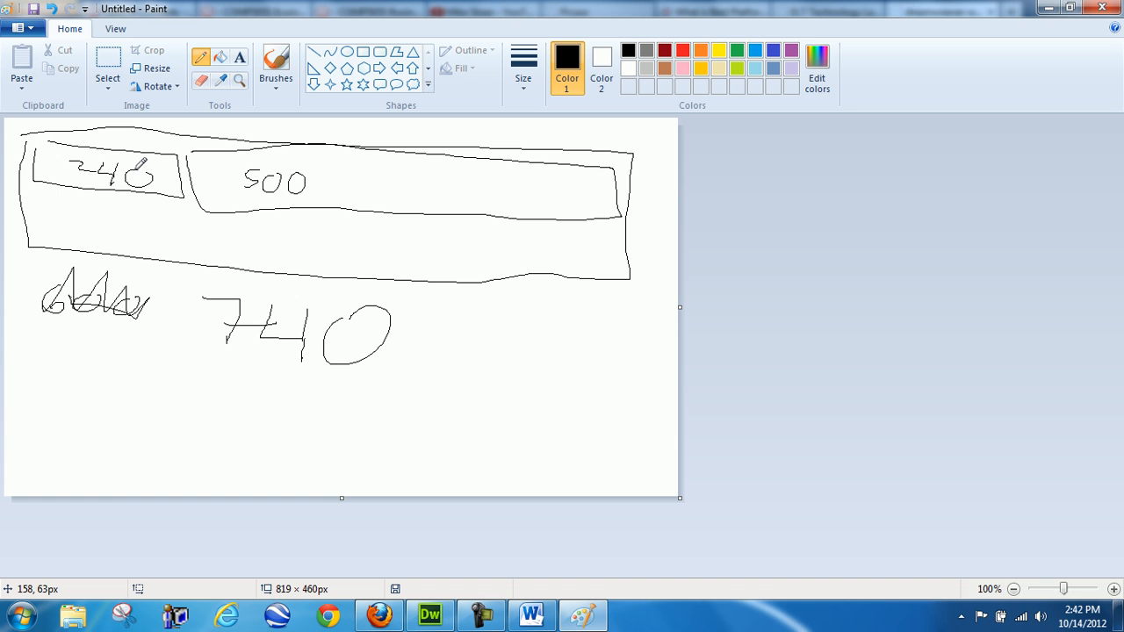
Step: Switch back to Dreamweaver and set the #logo rule's box width to 140 px
{"action": "left_click", "coordinate": [433, 620]}
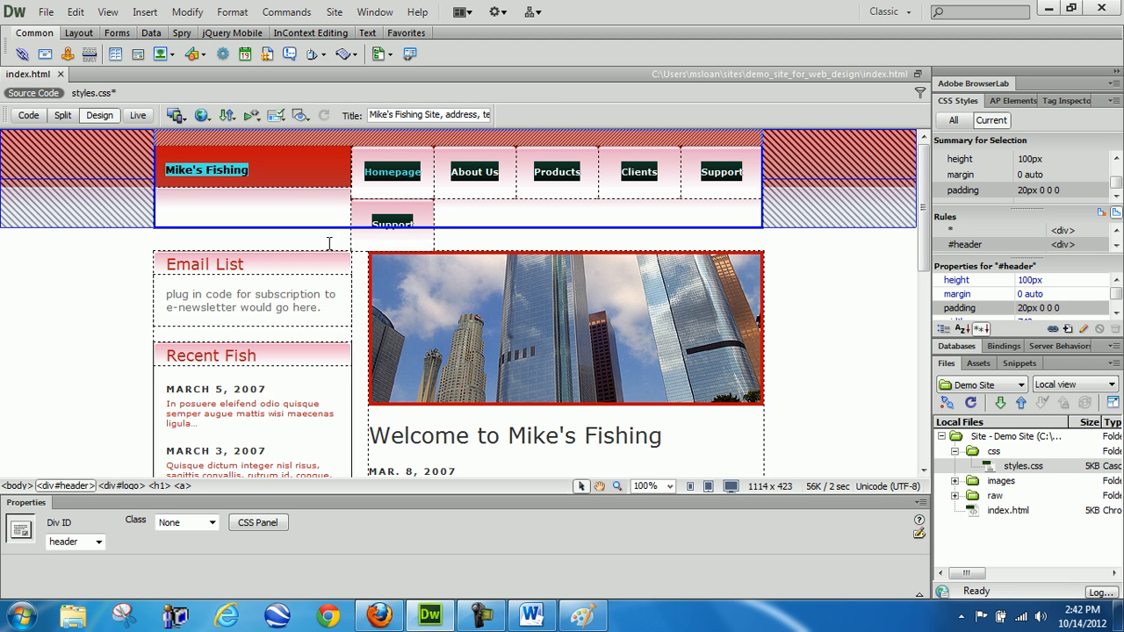
{"action": "left_click", "coordinate": [232, 169]}
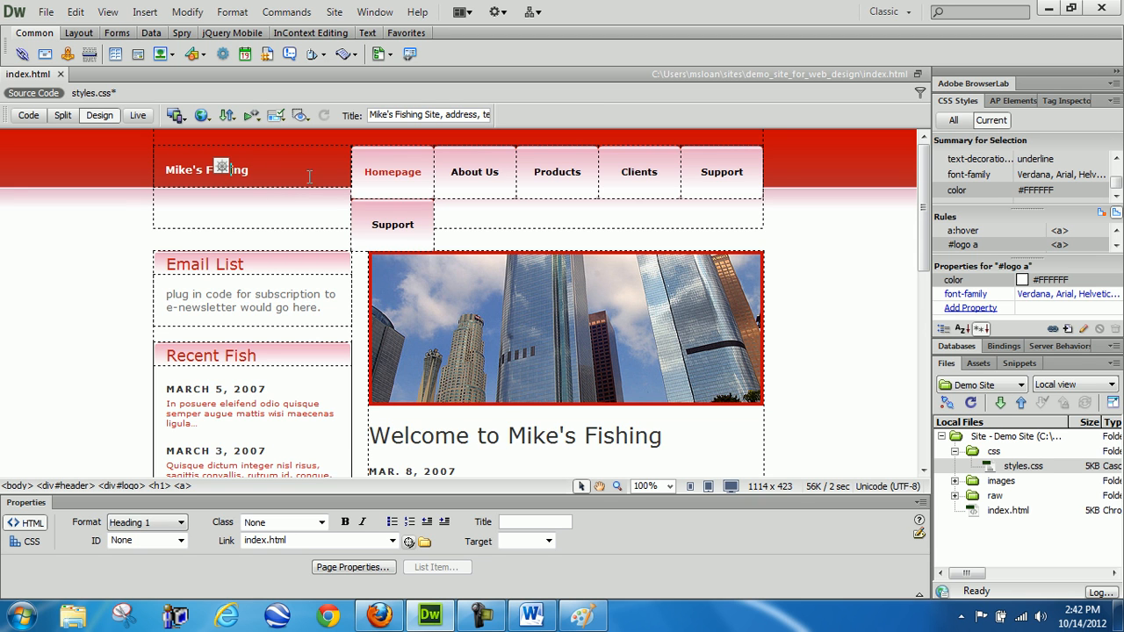
{"action": "left_click", "coordinate": [129, 489]}
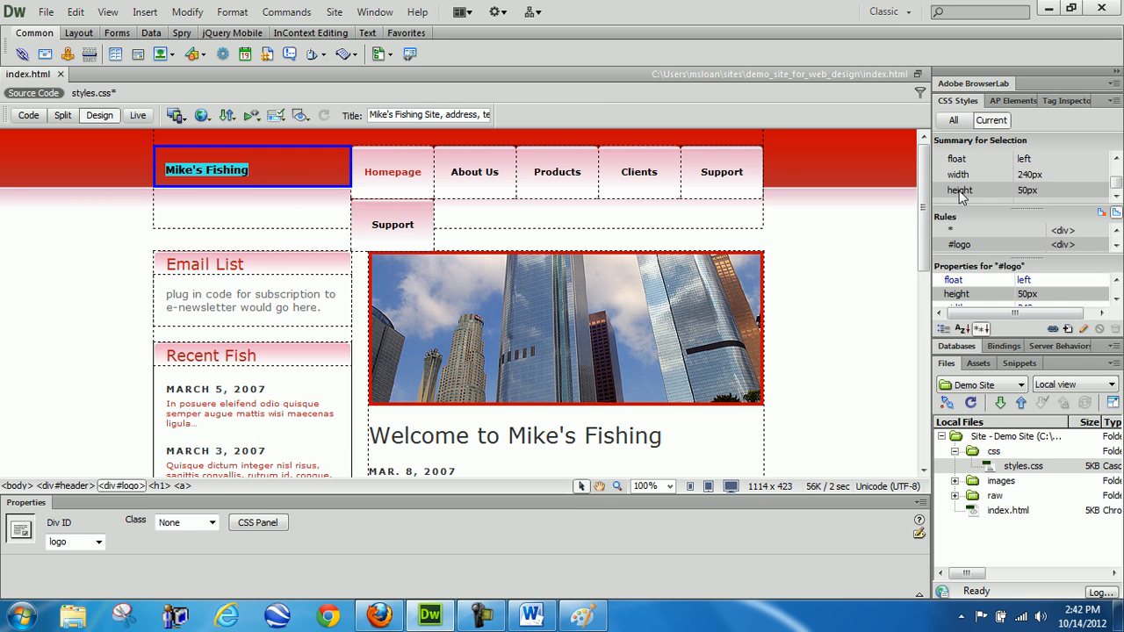
{"action": "double_click", "coordinate": [1025, 174]}
{"action": "double_click", "coordinate": [489, 215]}
{"action": "type", "text": "140"}
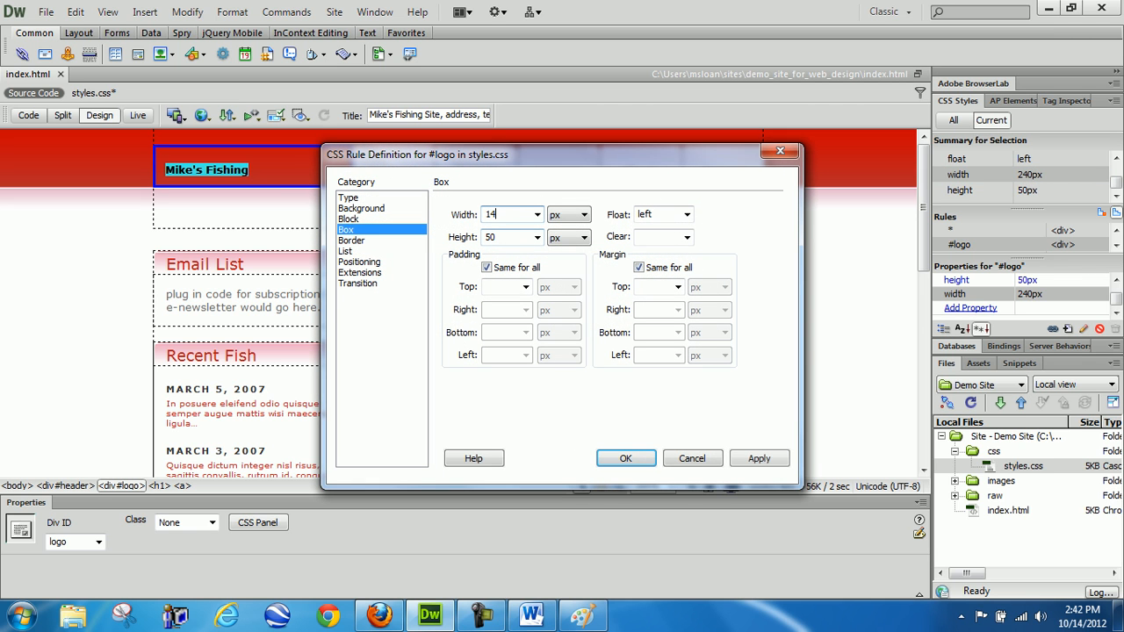
{"action": "left_click", "coordinate": [757, 458]}
{"action": "left_click", "coordinate": [632, 459]}
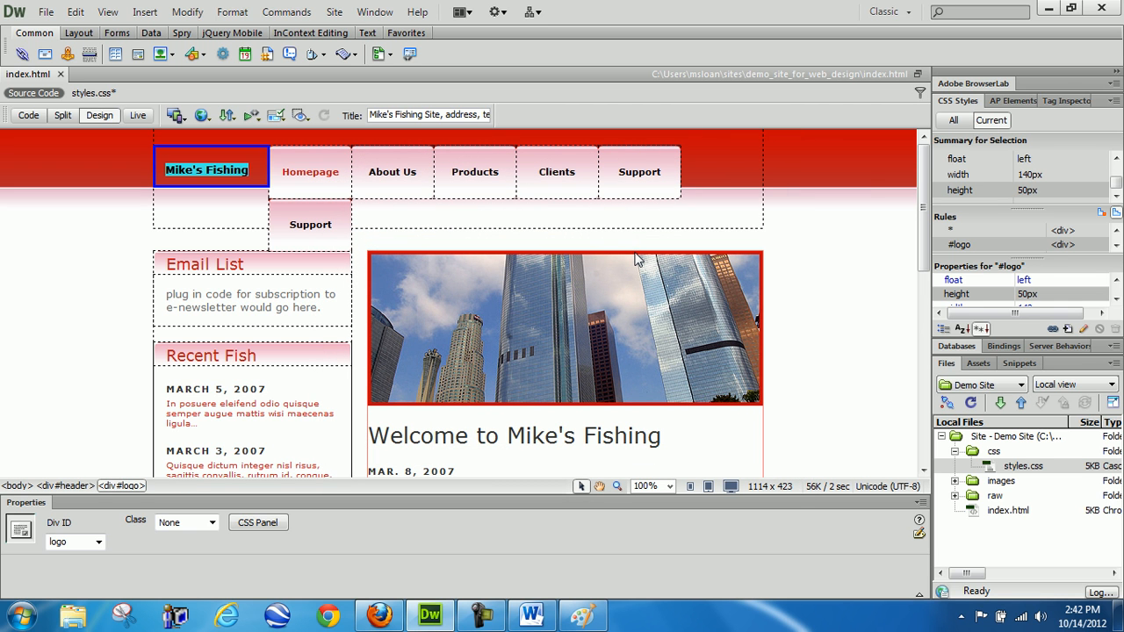
Step: Examine the menu div's list items in the source code and return to the page design
{"action": "left_click", "coordinate": [28, 115]}
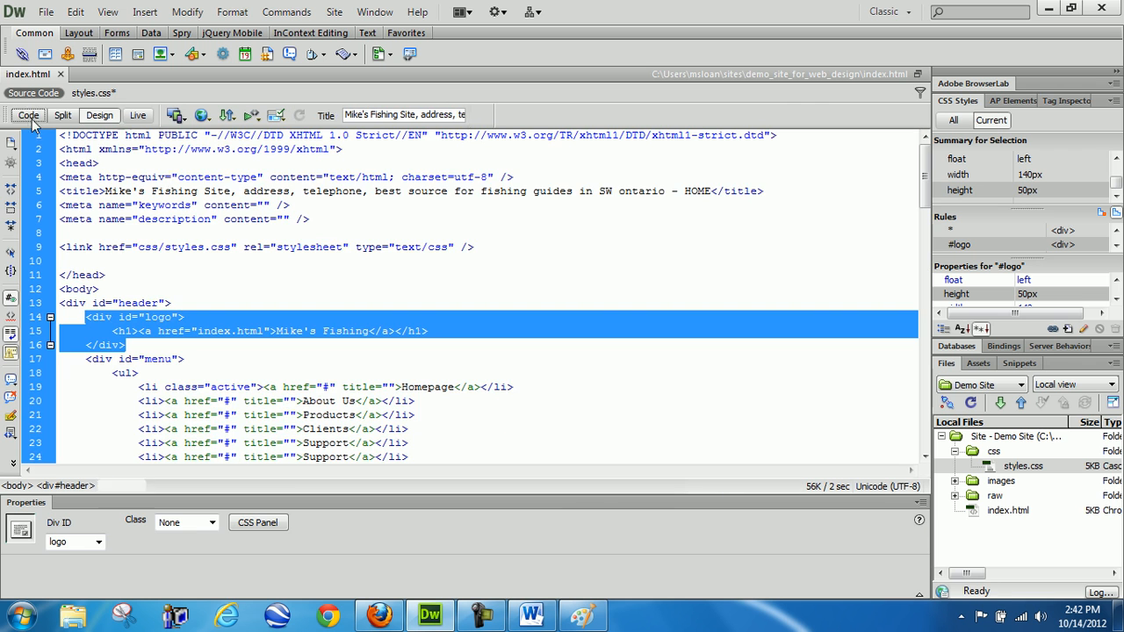
{"action": "left_click", "coordinate": [316, 358]}
{"action": "scroll", "coordinate": [333, 339], "scroll_direction": "down", "scroll_amount": 2}
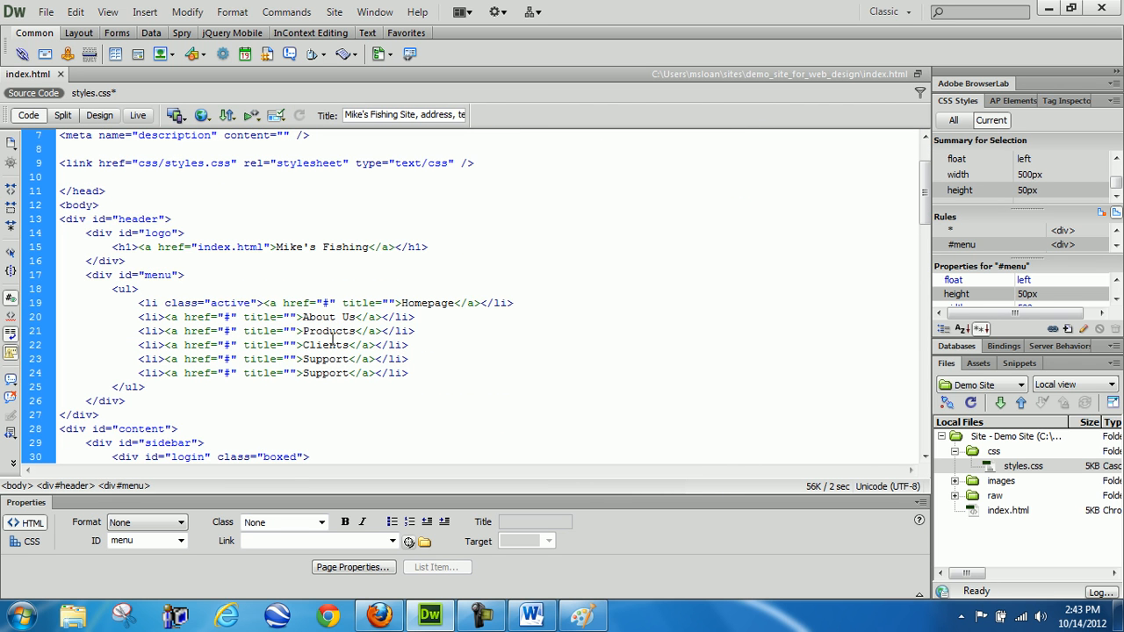
{"action": "left_click", "coordinate": [101, 115]}
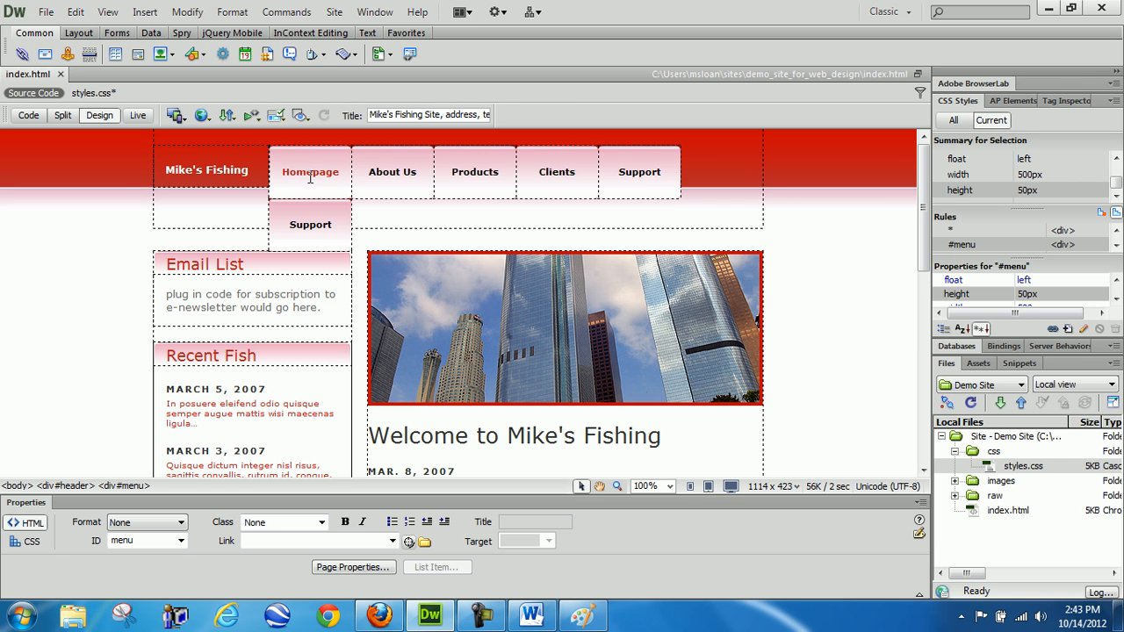
Step: Select the menu div and set the #menu rule's box width to 600 px
{"action": "left_click", "coordinate": [308, 176]}
{"action": "left_click", "coordinate": [124, 486]}
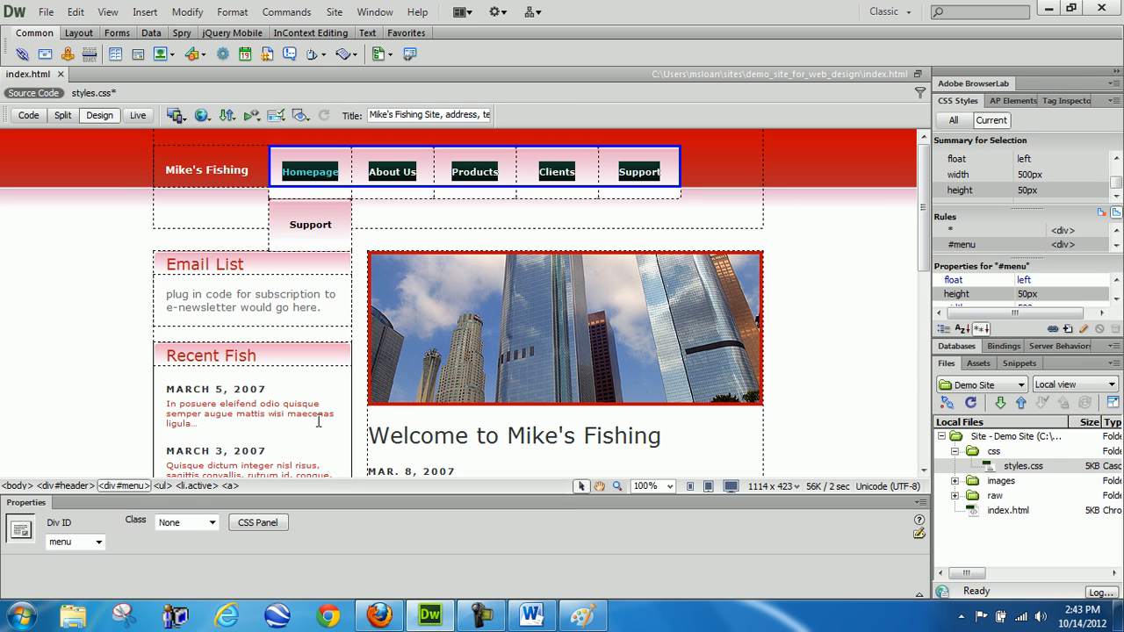
{"action": "double_click", "coordinate": [1029, 174]}
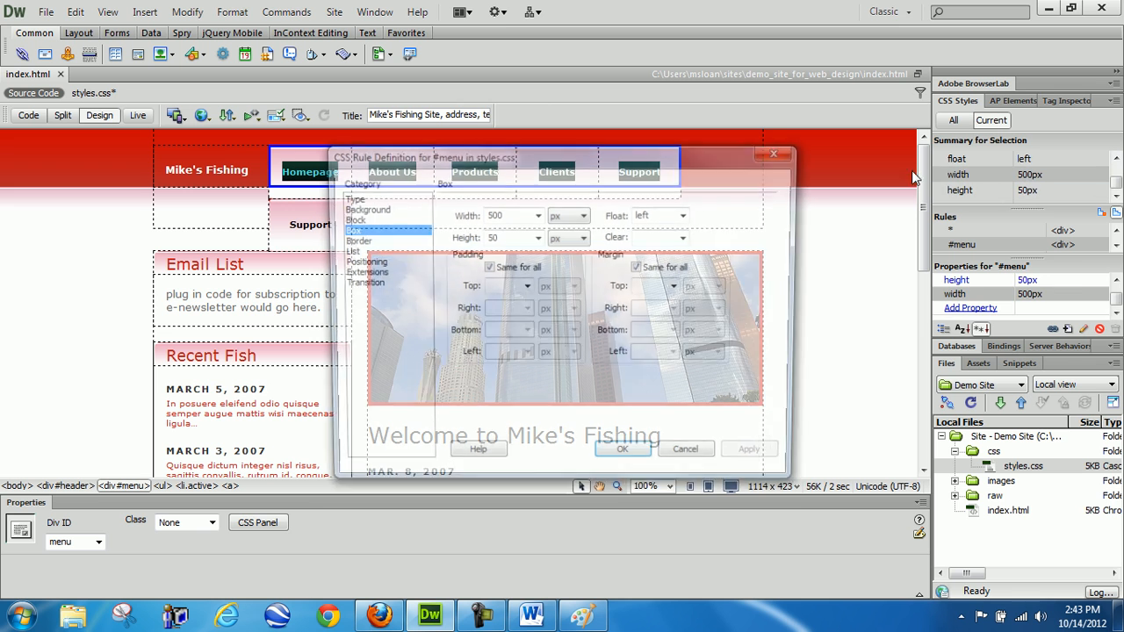
{"action": "left_click_drag", "start_coordinate": [508, 218], "coordinate": [430, 219]}
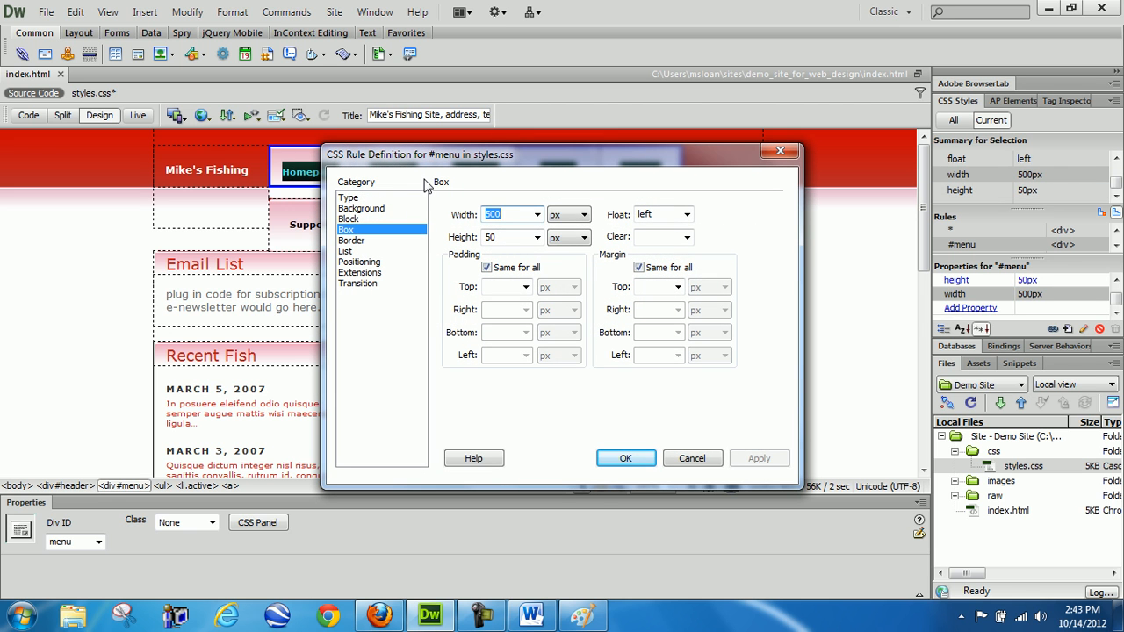
{"action": "type", "text": "600"}
{"action": "key", "text": "Return"}
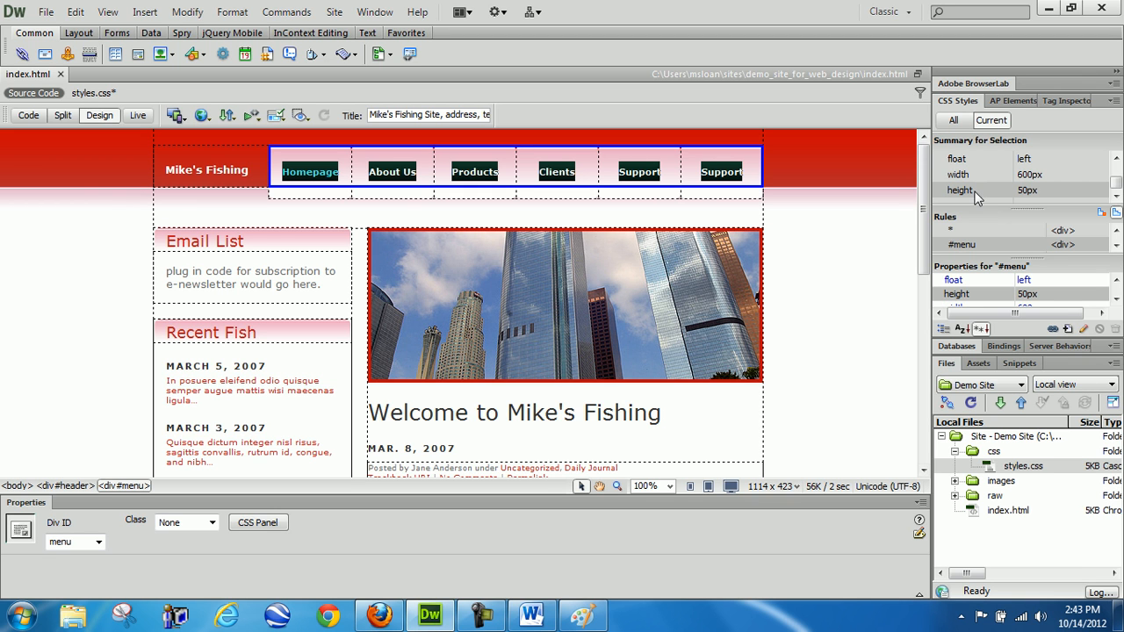
{"action": "mouse_move", "coordinate": [1008, 175]}
{"action": "scroll", "coordinate": [750, 389], "scroll_direction": "down", "scroll_amount": 10}
{"action": "scroll", "coordinate": [750, 389], "scroll_direction": "up", "scroll_amount": 10}
Step: Shorten the Homepage menu item's text to Home
{"action": "left_click", "coordinate": [320, 172]}
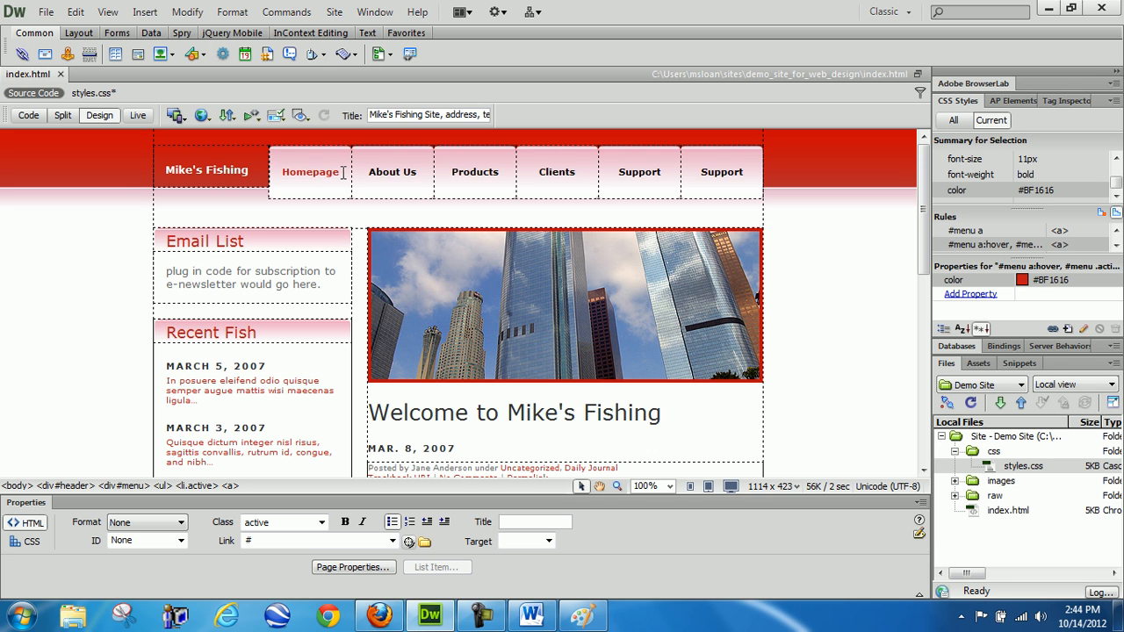
{"action": "left_click", "coordinate": [283, 172]}
{"action": "double_click", "coordinate": [285, 172]}
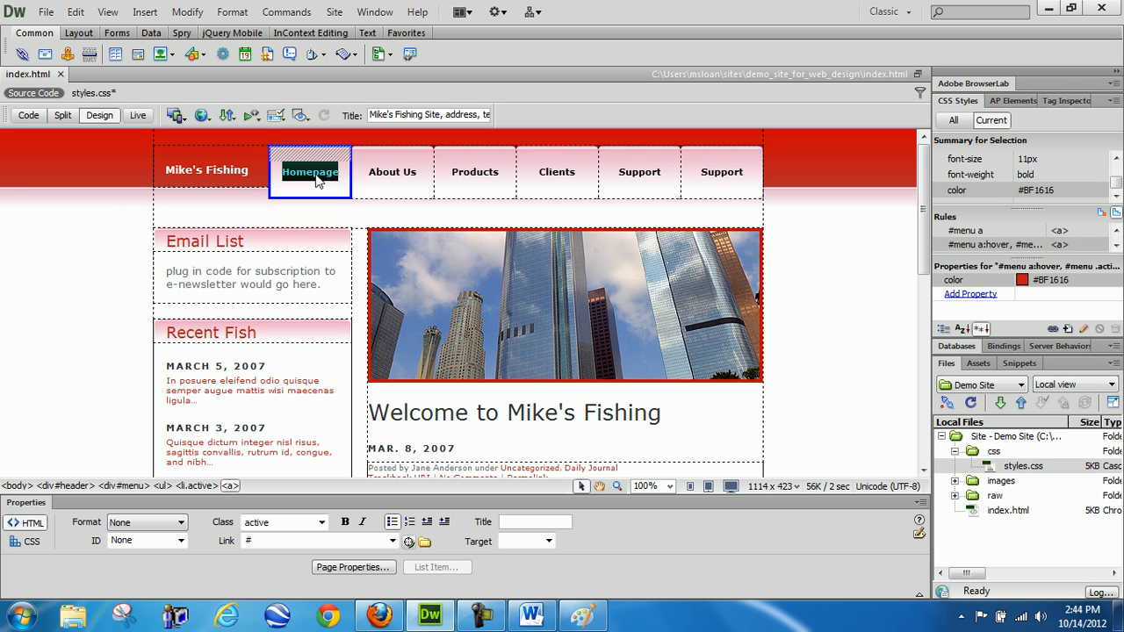
{"action": "left_click", "coordinate": [314, 172]}
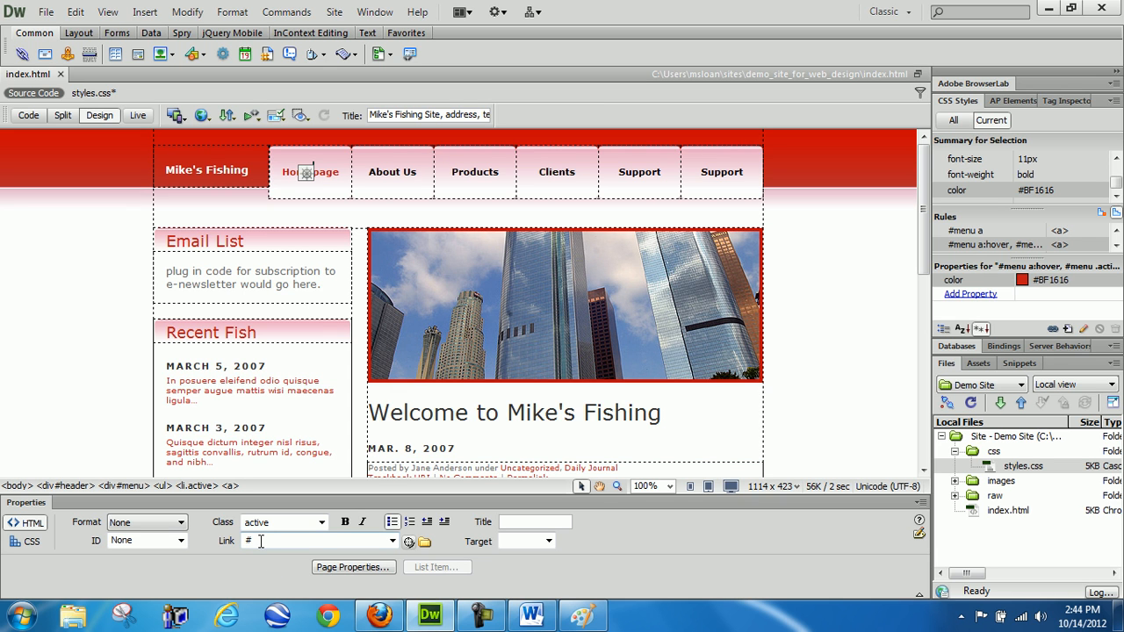
{"action": "left_click", "coordinate": [335, 174]}
{"action": "left_click_drag", "start_coordinate": [335, 174], "coordinate": [340, 174]}
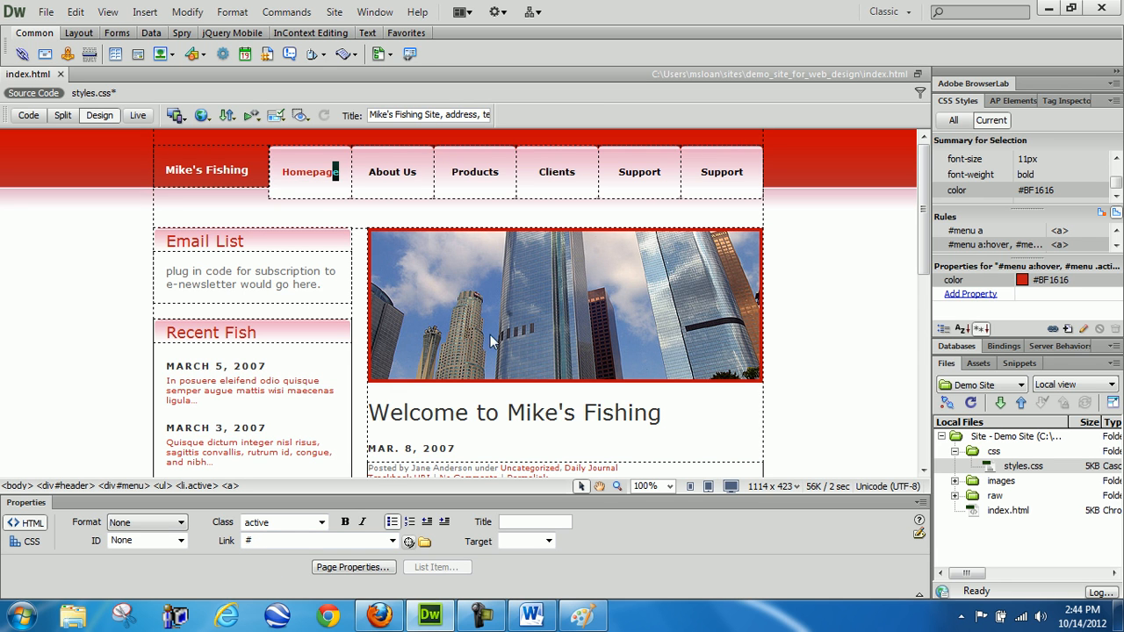
{"action": "key", "text": "BackSpace"}
{"action": "key", "text": "BackSpace"}
{"action": "key", "text": "BackSpace"}
{"action": "key", "text": "BackSpace"}
{"action": "key", "text": "BackSpace"}
{"action": "type", "text": "e"}
Step: Shorten the About Us menu item's text to About
{"action": "left_click", "coordinate": [418, 173]}
{"action": "key", "text": "BackSpace"}
{"action": "key", "text": "BackSpace"}
{"action": "key", "text": "BackSpace"}
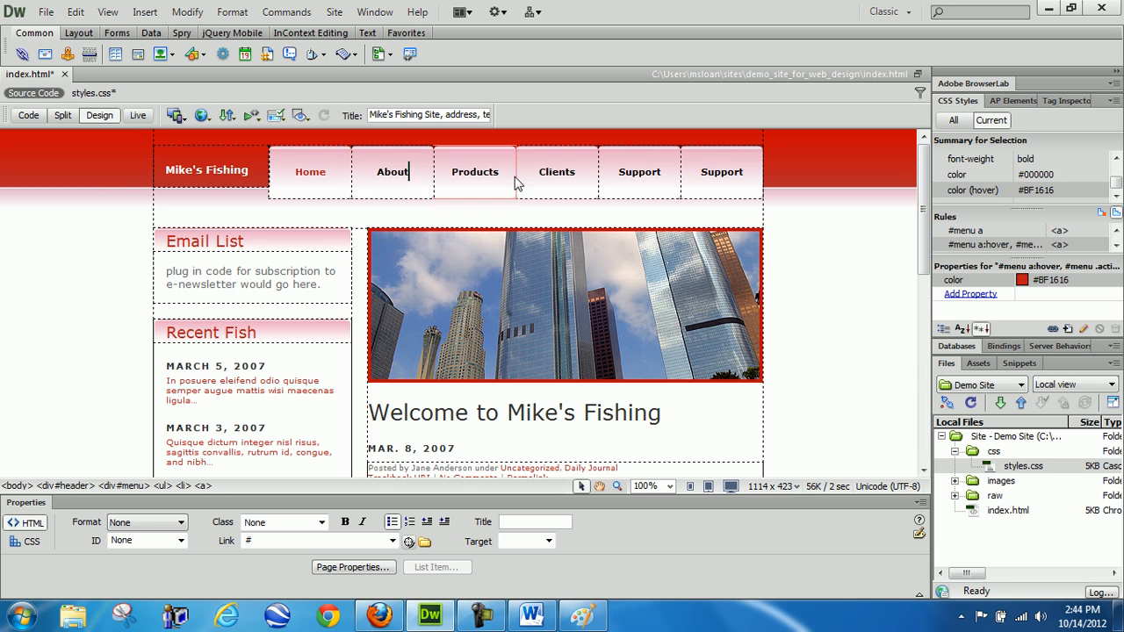
{"action": "left_click", "coordinate": [502, 172]}
{"action": "key", "text": "BackSpace"}
{"action": "key", "text": "BackSpace"}
{"action": "key", "text": "BackSpace"}
{"action": "key", "text": "BackSpace"}
{"action": "key", "text": "BackSpace"}
{"action": "key", "text": "BackSpace"}
{"action": "key", "text": "BackSpace"}
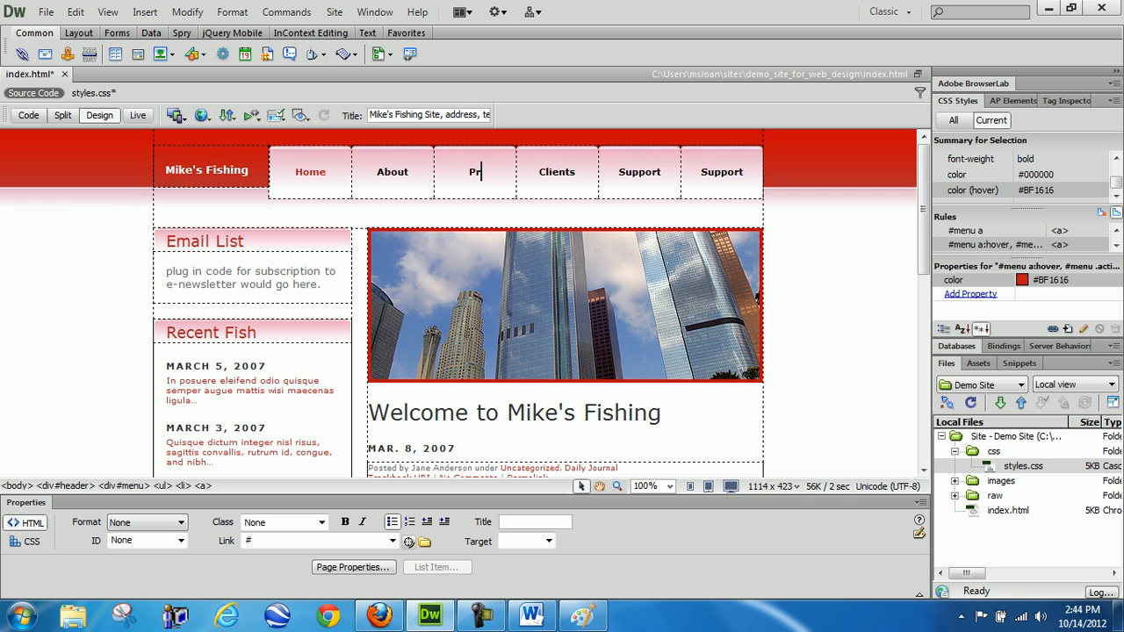
{"action": "key", "text": "BackSpace"}
{"action": "type", "text": "Locat"}
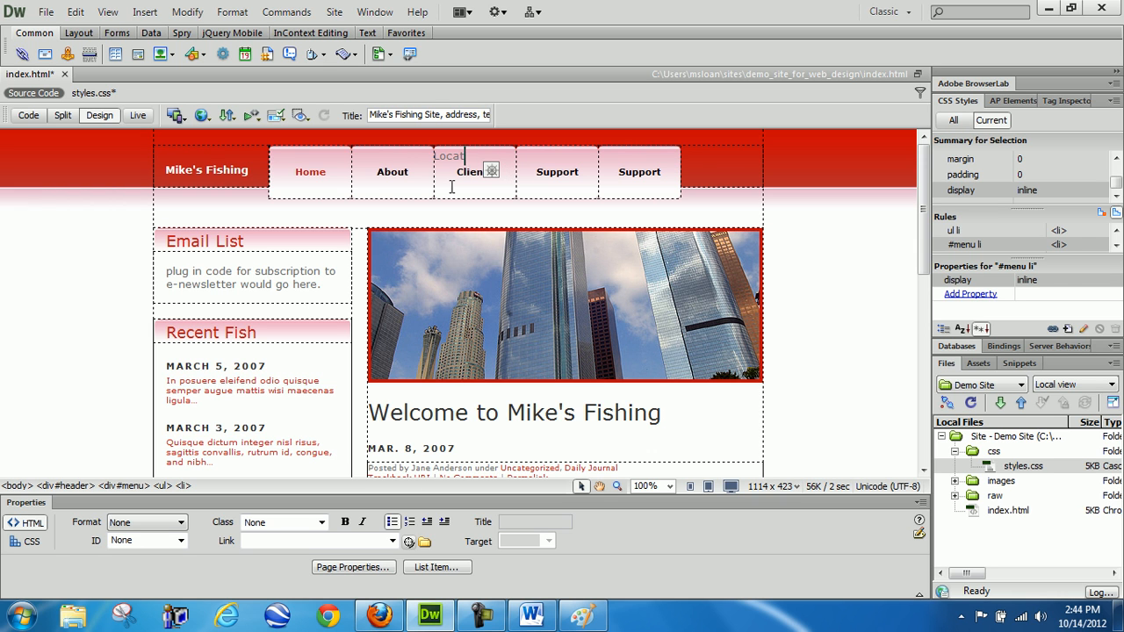
{"action": "key", "text": "ctrl+z"}
{"action": "key", "text": "ctrl+z"}
{"action": "key", "text": "ctrl+z"}
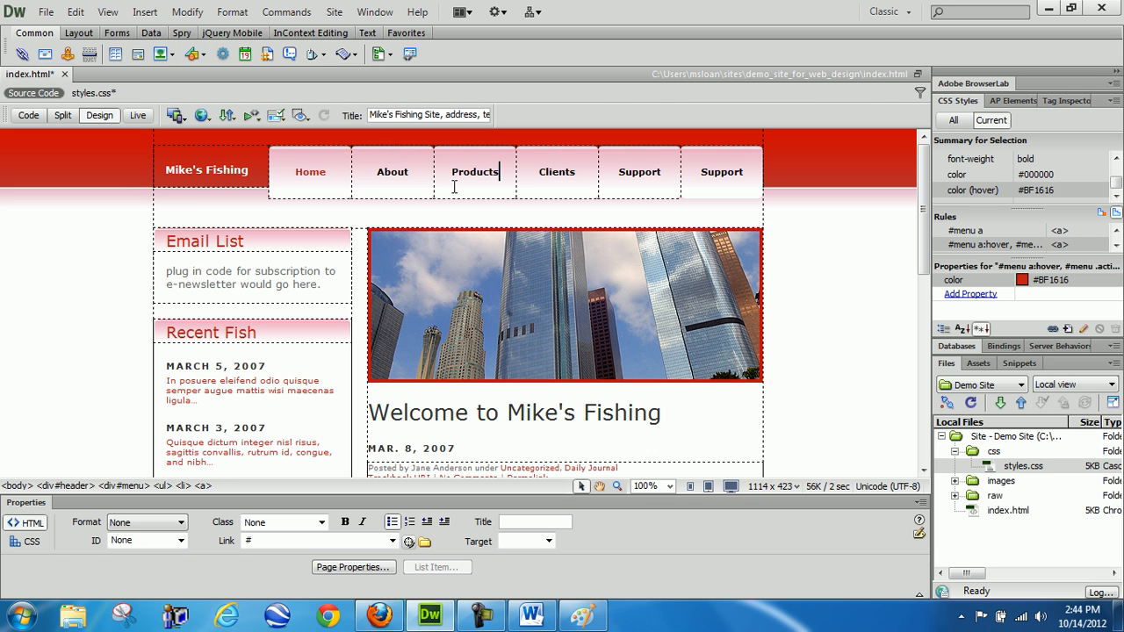
Step: Rename the Products menu item to Locations and the Clients menu item to Gear
{"action": "left_click", "coordinate": [452, 173]}
{"action": "double_click", "coordinate": [453, 173]}
{"action": "type", "text": "Locations"}
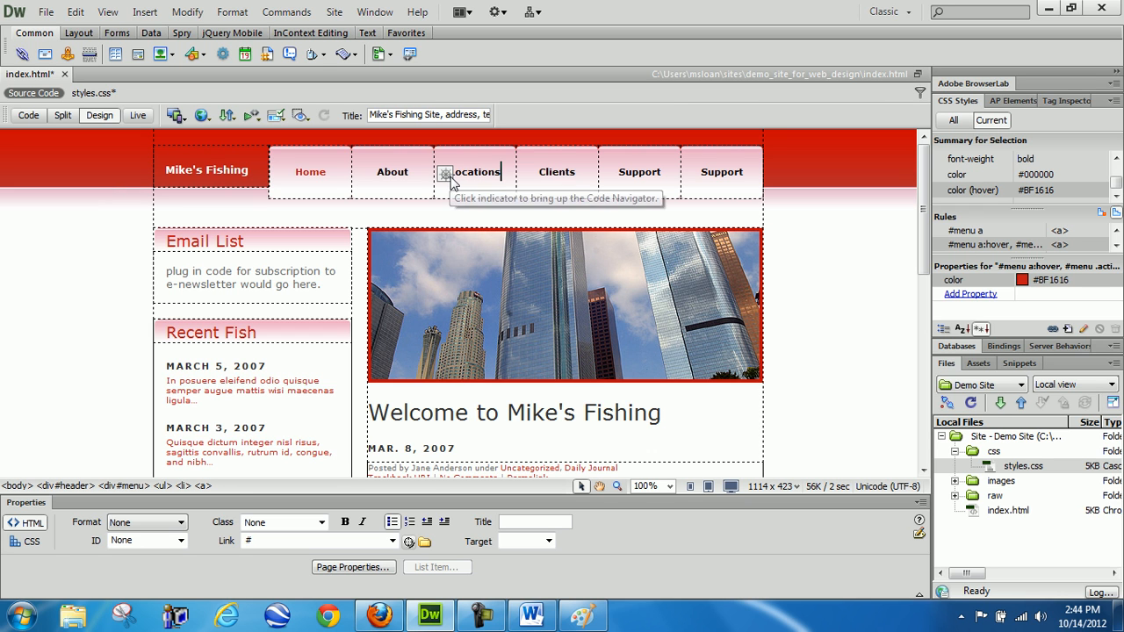
{"action": "double_click", "coordinate": [544, 172]}
{"action": "type", "text": "Gear"}
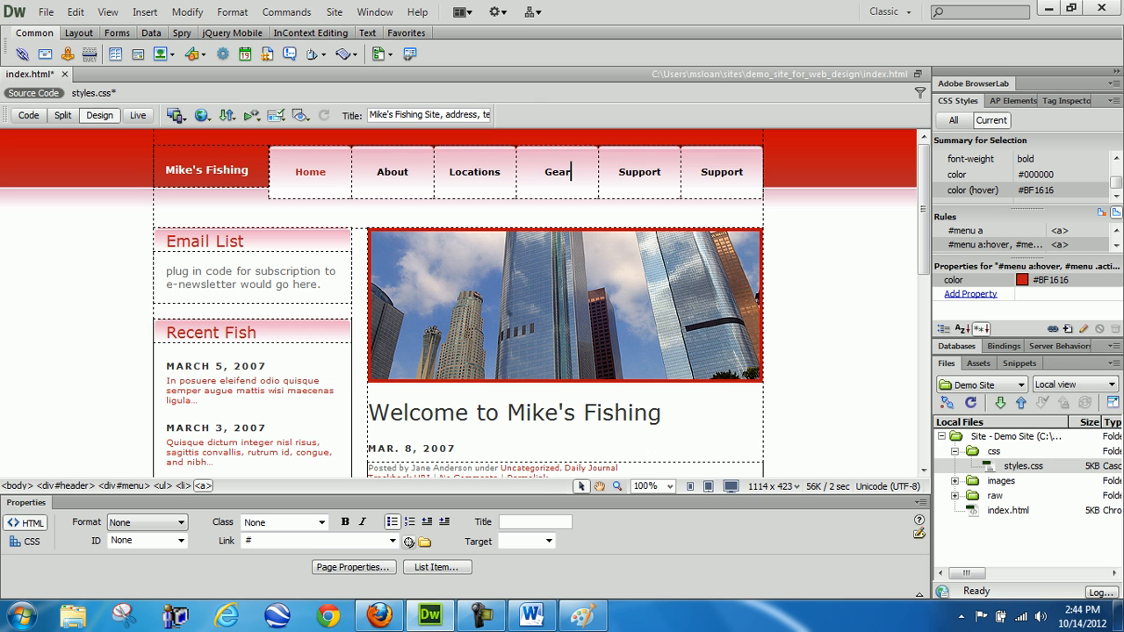
Step: Rename the first Support menu item to Contact and the last one to Maps, and save the page
{"action": "double_click", "coordinate": [623, 172]}
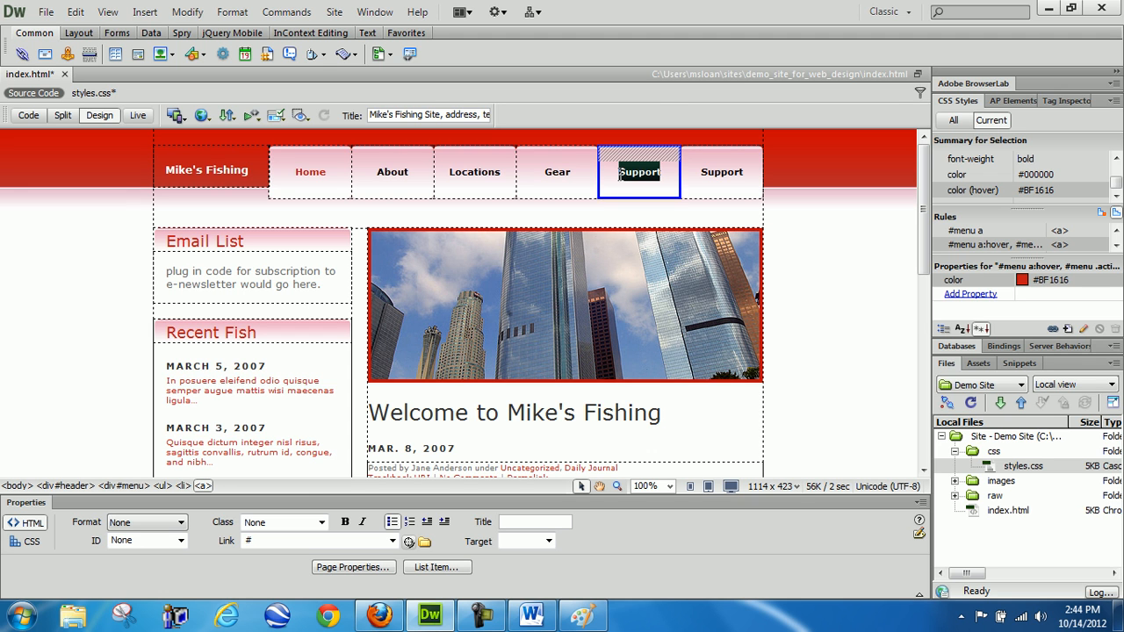
{"action": "type", "text": "Contact"}
{"action": "left_click", "coordinate": [702, 174]}
{"action": "double_click", "coordinate": [703, 174]}
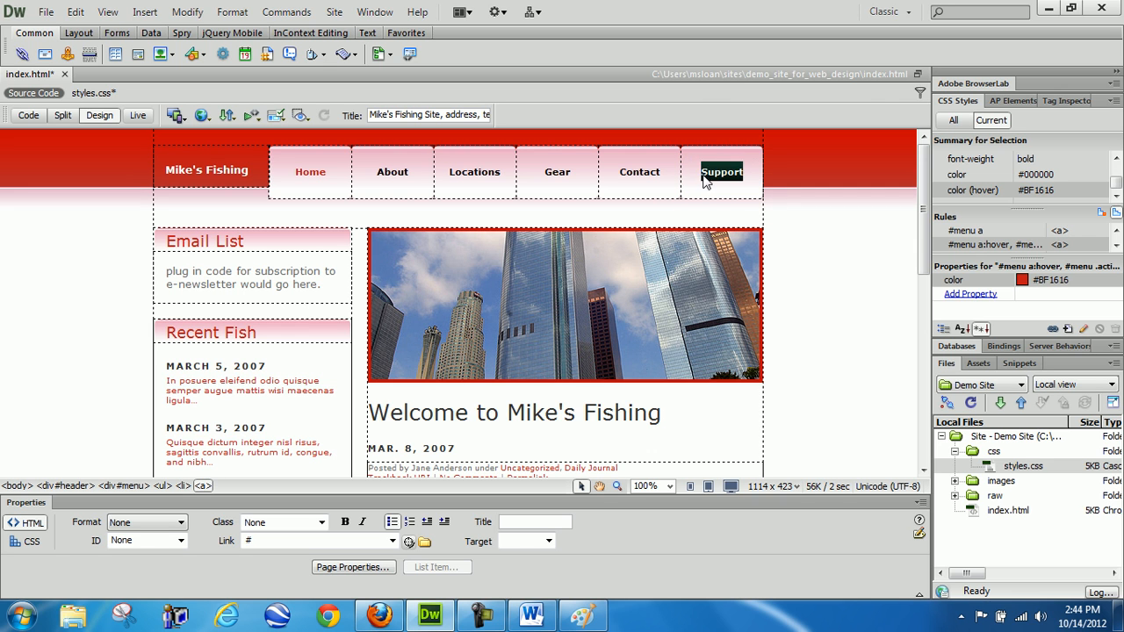
{"action": "type", "text": "Mapos"}
{"action": "key", "text": "BackSpace"}
{"action": "key", "text": "BackSpace"}
{"action": "type", "text": "s"}
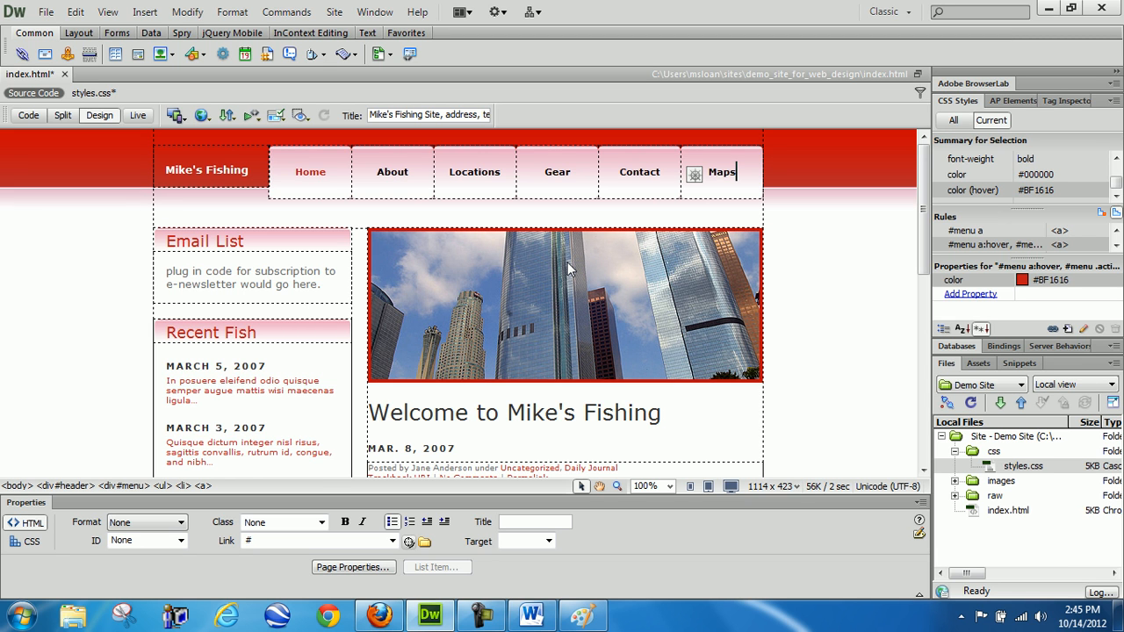
{"action": "key", "text": "ctrl+s"}
Step: Set the Home menu item's link to index.html
{"action": "left_click", "coordinate": [317, 172]}
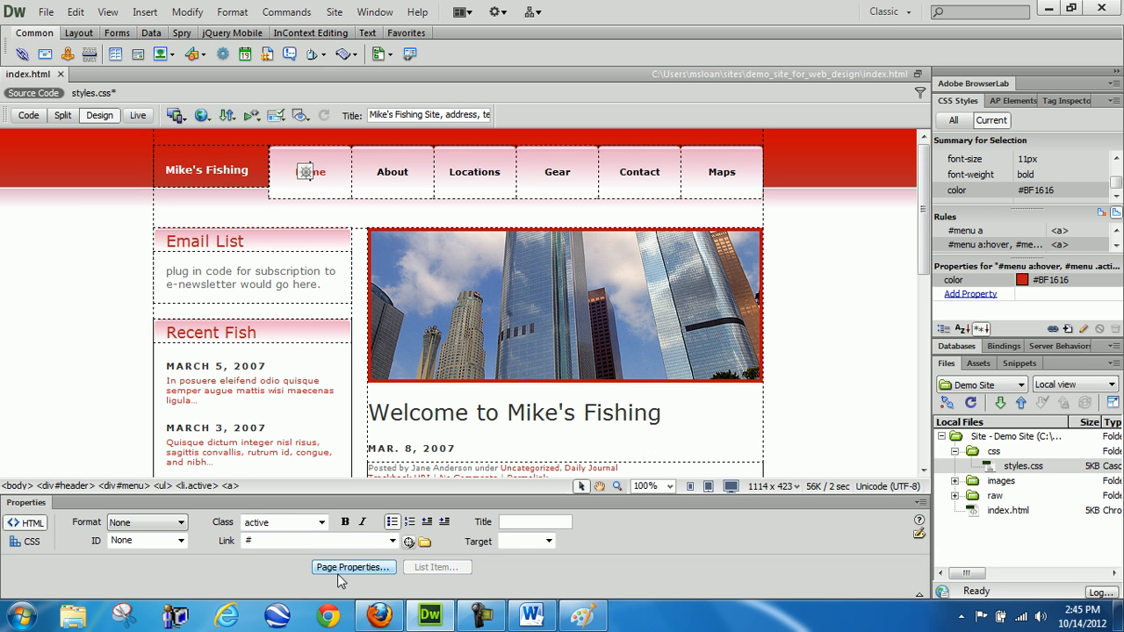
{"action": "left_click", "coordinate": [282, 540]}
{"action": "type", "text": "unde"}
{"action": "key", "text": "BackSpace"}
{"action": "key", "text": "BackSpace"}
{"action": "key", "text": "BackSpace"}
{"action": "key", "text": "BackSpace"}
{"action": "type", "text": "index.html"}
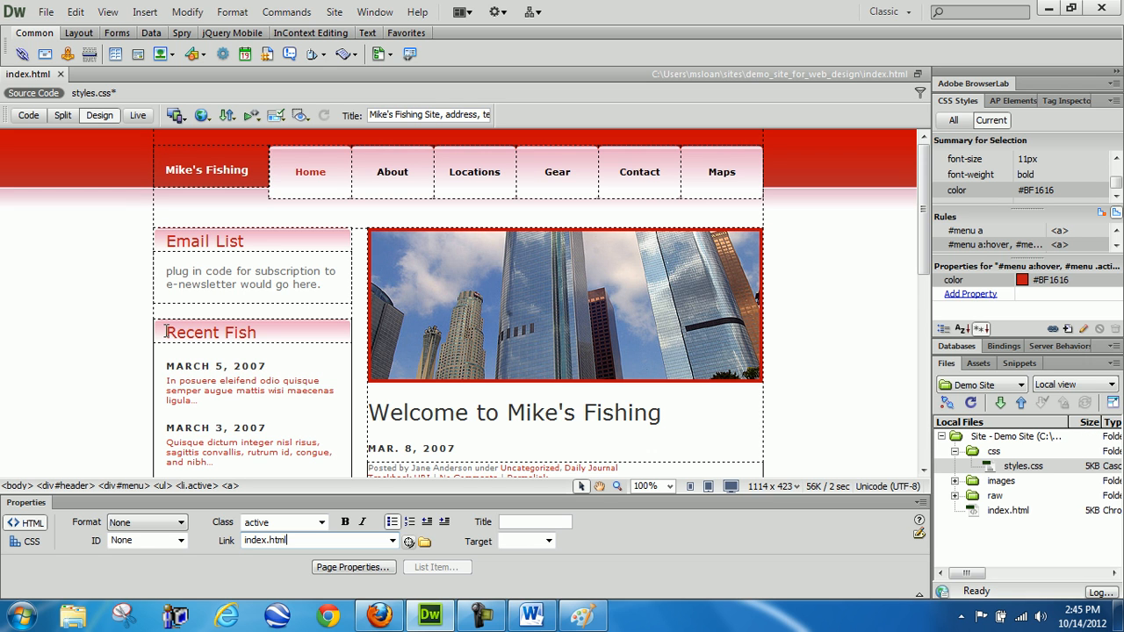
{"action": "left_click", "coordinate": [308, 534]}
{"action": "key", "text": "Return"}
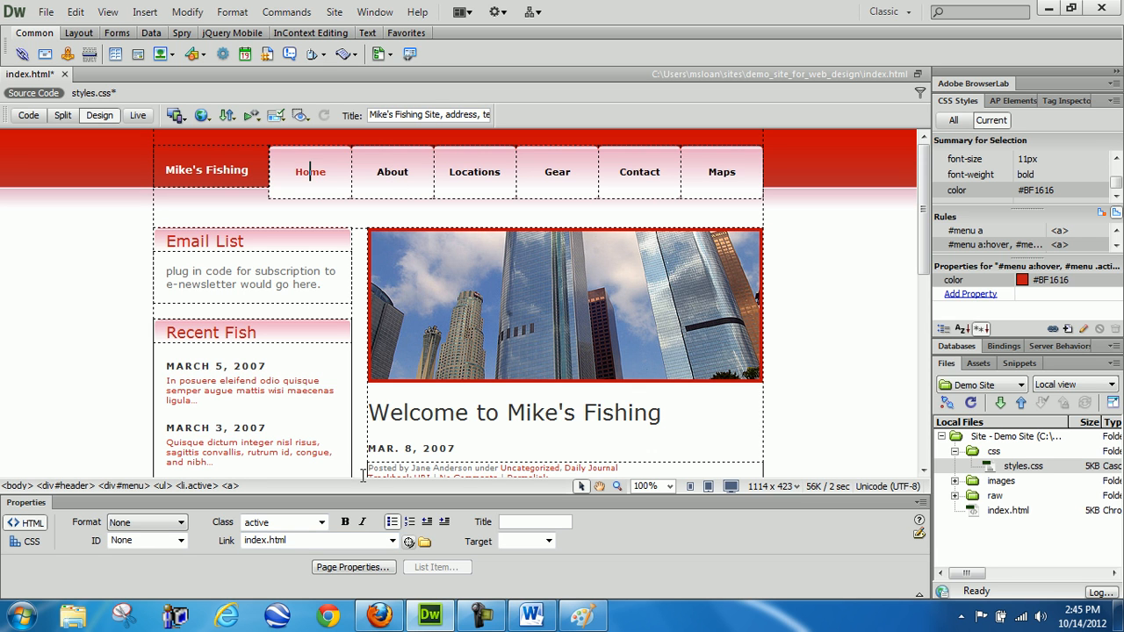
Step: Set the About menu item's link to mikesfishingabout.html
{"action": "left_click", "coordinate": [397, 175]}
{"action": "double_click", "coordinate": [272, 540]}
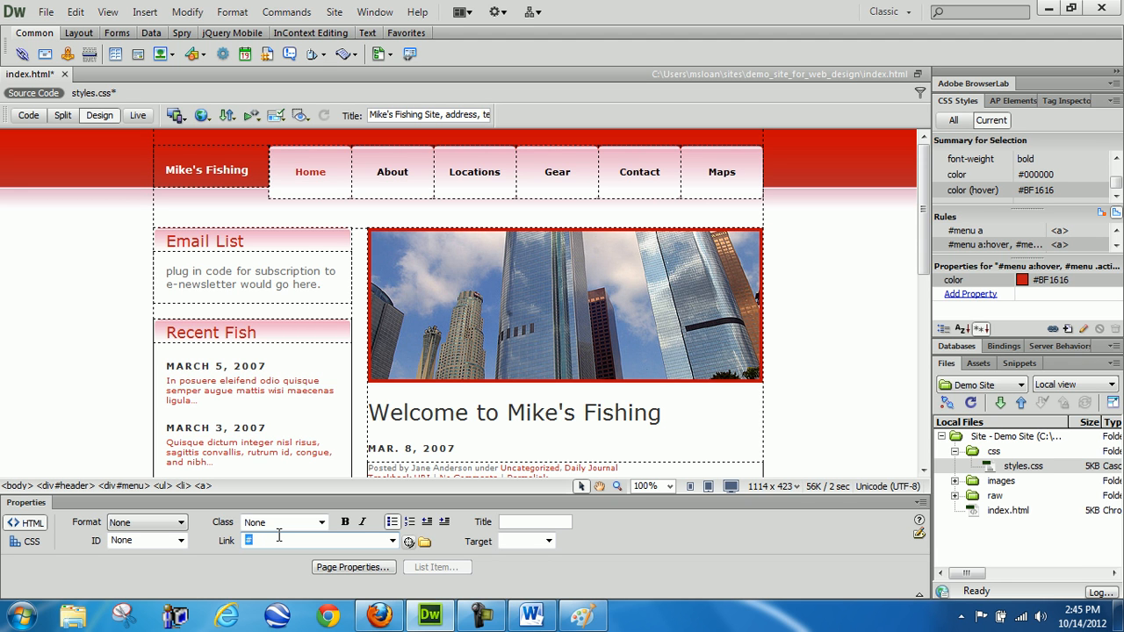
{"action": "type", "text": "mikesfishingabout."}
{"action": "type", "text": "html"}
{"action": "key", "text": "Return"}
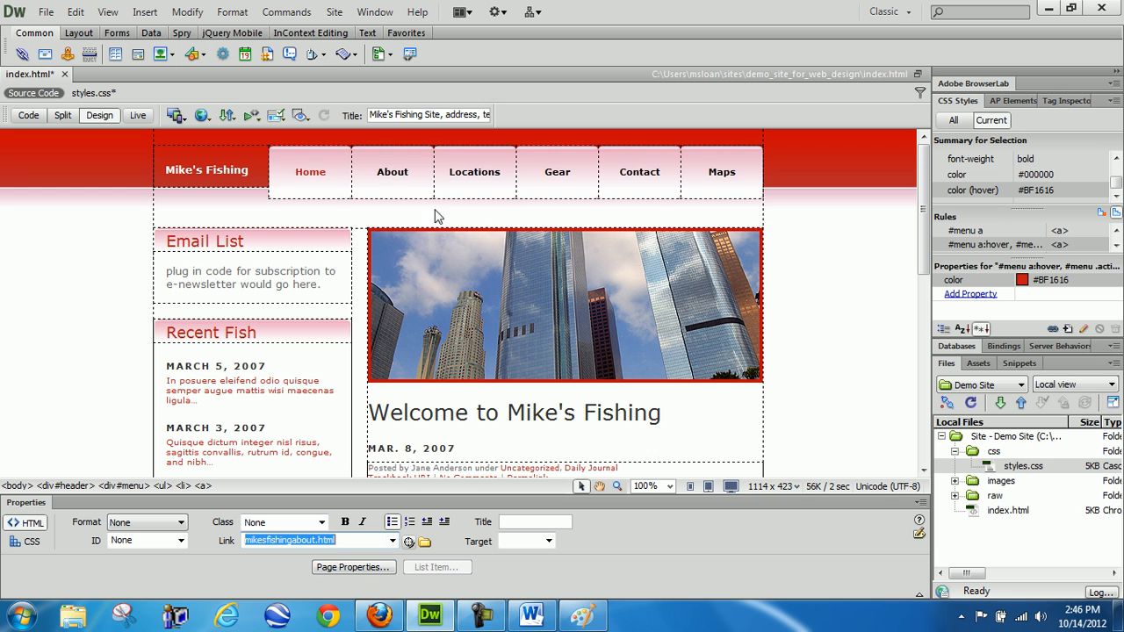
Step: Compare the link targets of the Locations and About menu items
{"action": "left_click", "coordinate": [470, 173]}
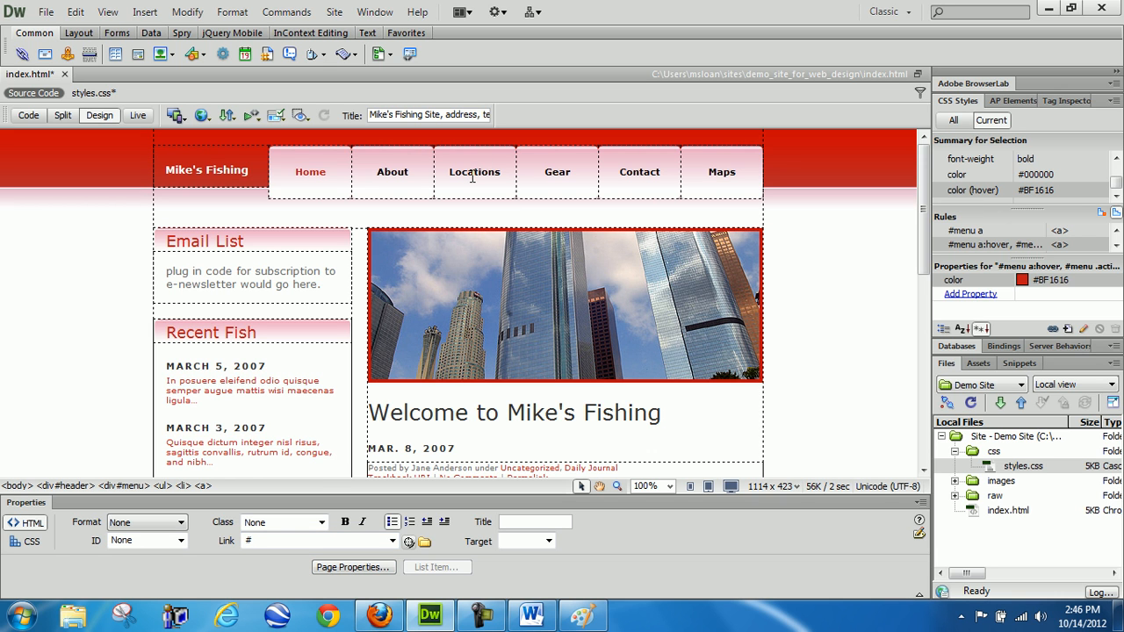
{"action": "left_click", "coordinate": [392, 172]}
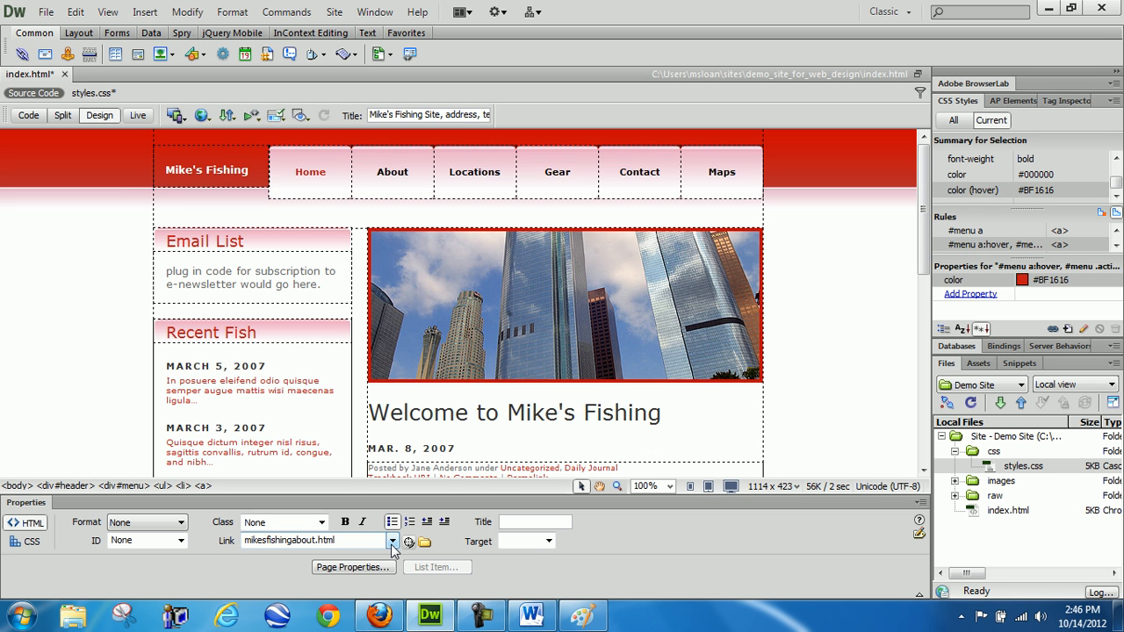
{"action": "scroll", "coordinate": [392, 544], "scroll_direction": "down", "scroll_amount": 3}
{"action": "scroll", "coordinate": [392, 544], "scroll_direction": "up", "scroll_amount": 1}
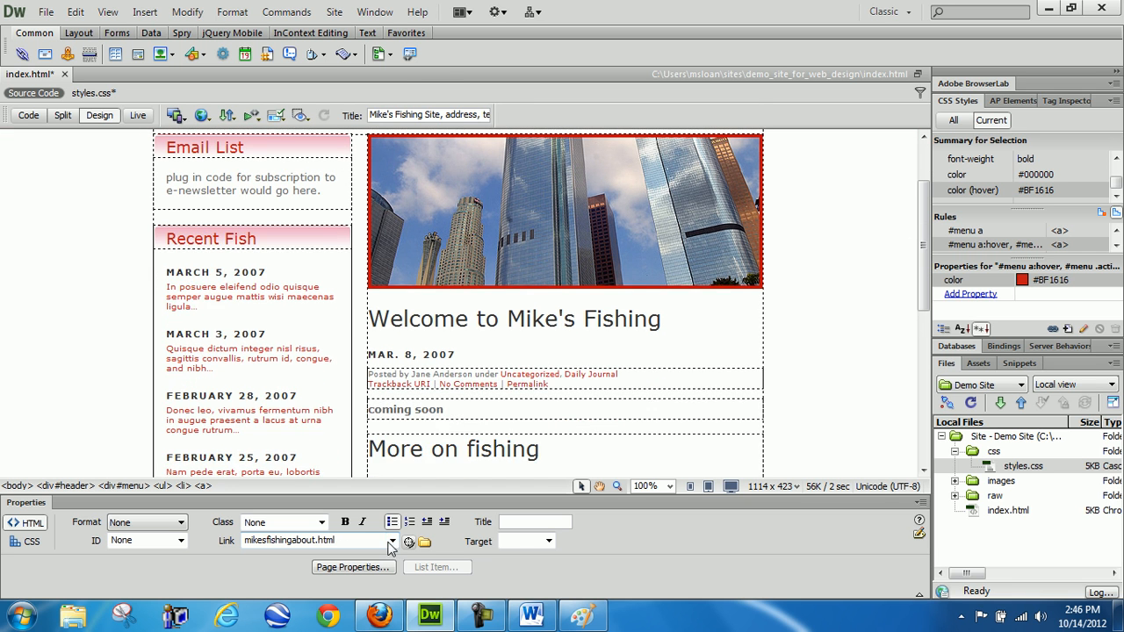
{"action": "scroll", "coordinate": [389, 544], "scroll_direction": "up", "scroll_amount": 1}
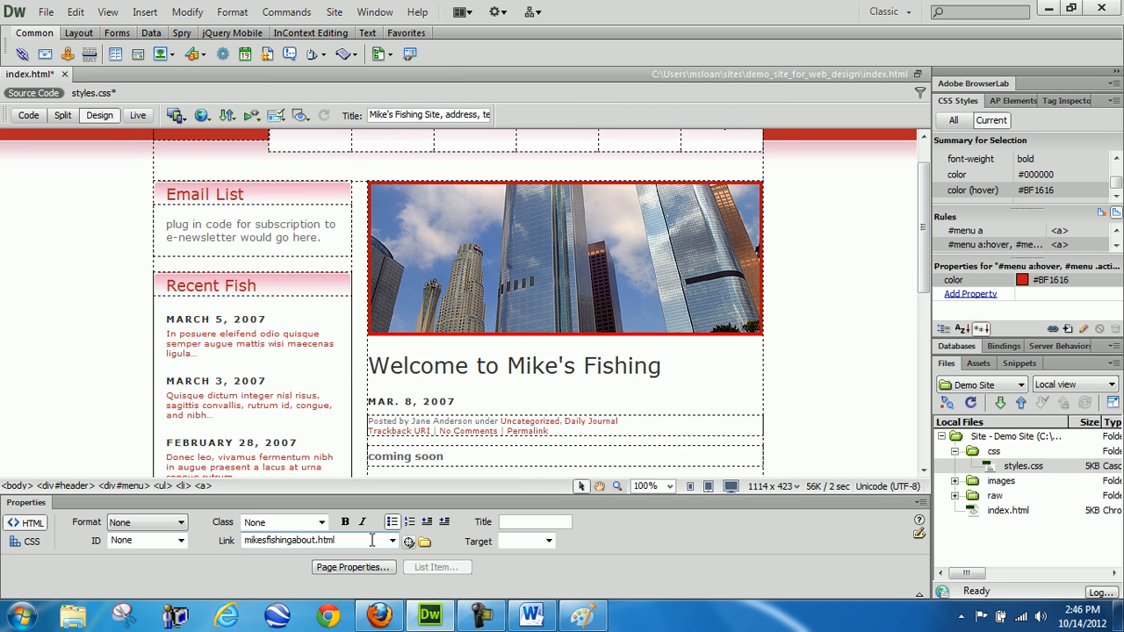
{"action": "left_click", "coordinate": [372, 540]}
{"action": "scroll", "coordinate": [371, 541], "scroll_direction": "down", "scroll_amount": 1}
{"action": "scroll", "coordinate": [369, 541], "scroll_direction": "up", "scroll_amount": 2}
{"action": "scroll", "coordinate": [369, 541], "scroll_direction": "down", "scroll_amount": 3}
{"action": "scroll", "coordinate": [369, 541], "scroll_direction": "up", "scroll_amount": 2}
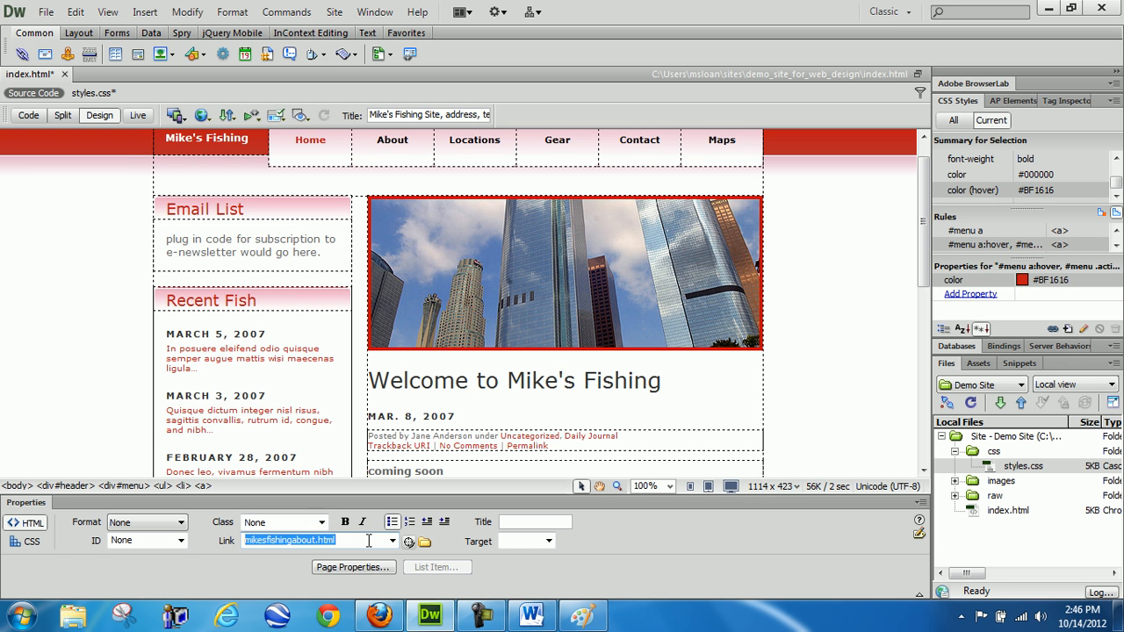
{"action": "scroll", "coordinate": [367, 543], "scroll_direction": "down", "scroll_amount": 2}
{"action": "scroll", "coordinate": [365, 547], "scroll_direction": "up", "scroll_amount": 2}
Step: Set the Locations menu item's link to mikesfishinglocations.html
{"action": "left_click", "coordinate": [472, 143]}
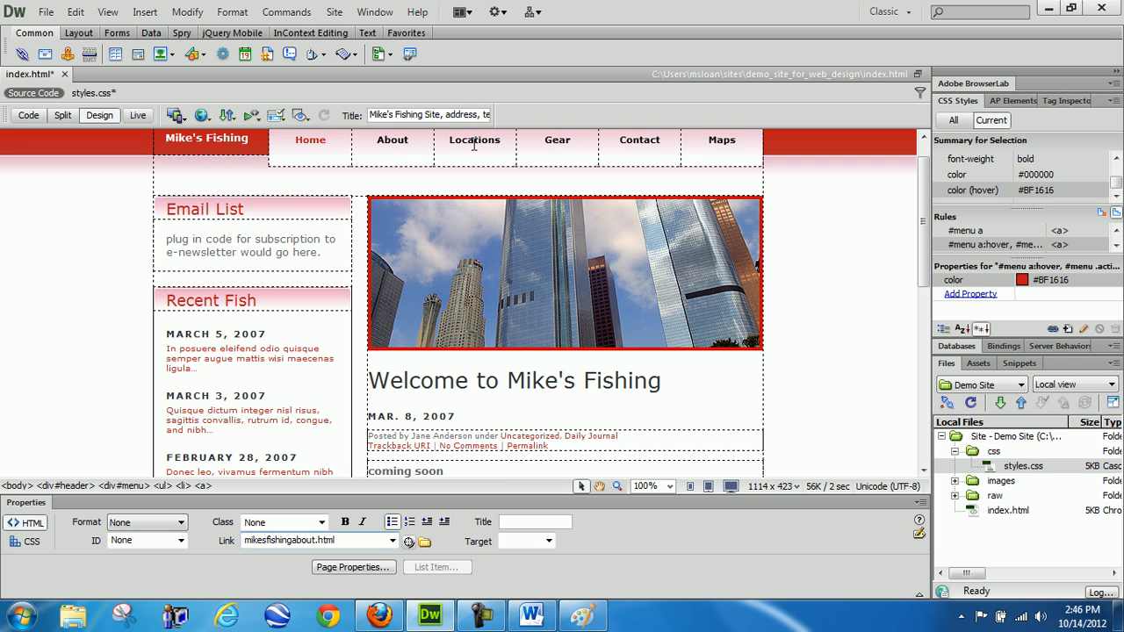
{"action": "left_click", "coordinate": [474, 145]}
{"action": "left_click", "coordinate": [271, 540]}
{"action": "double_click", "coordinate": [270, 540]}
{"action": "type", "text": "mikesfishinglocations.html"}
{"action": "double_click", "coordinate": [298, 540]}
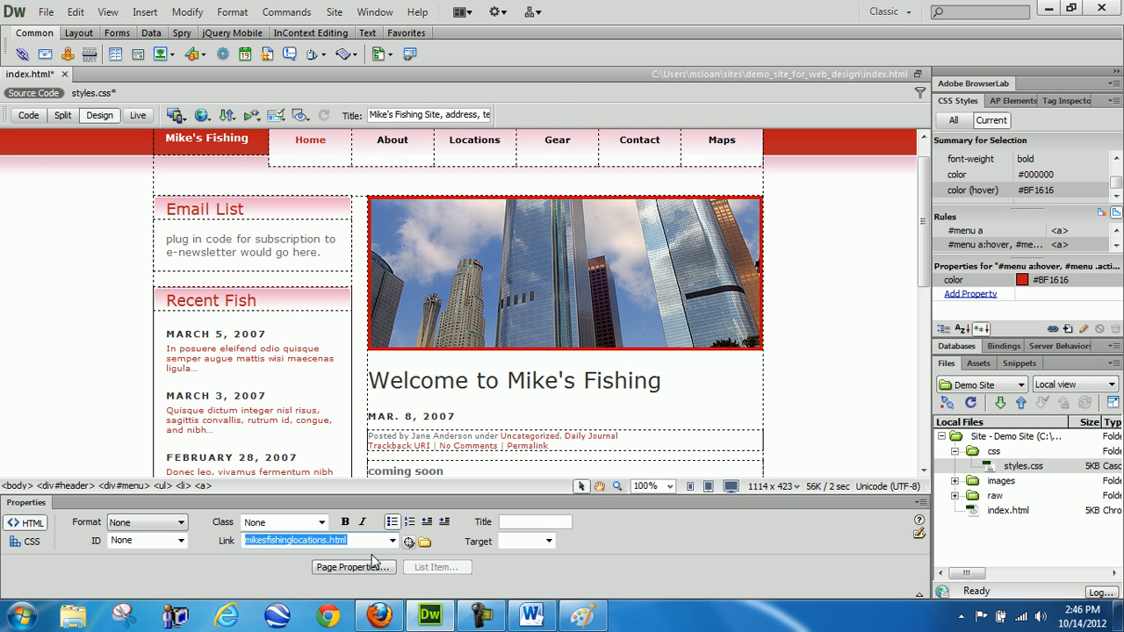
Step: Set the Gear menu item's link to mikesfishinggear.html and select the Contact menu item
{"action": "left_click", "coordinate": [562, 142]}
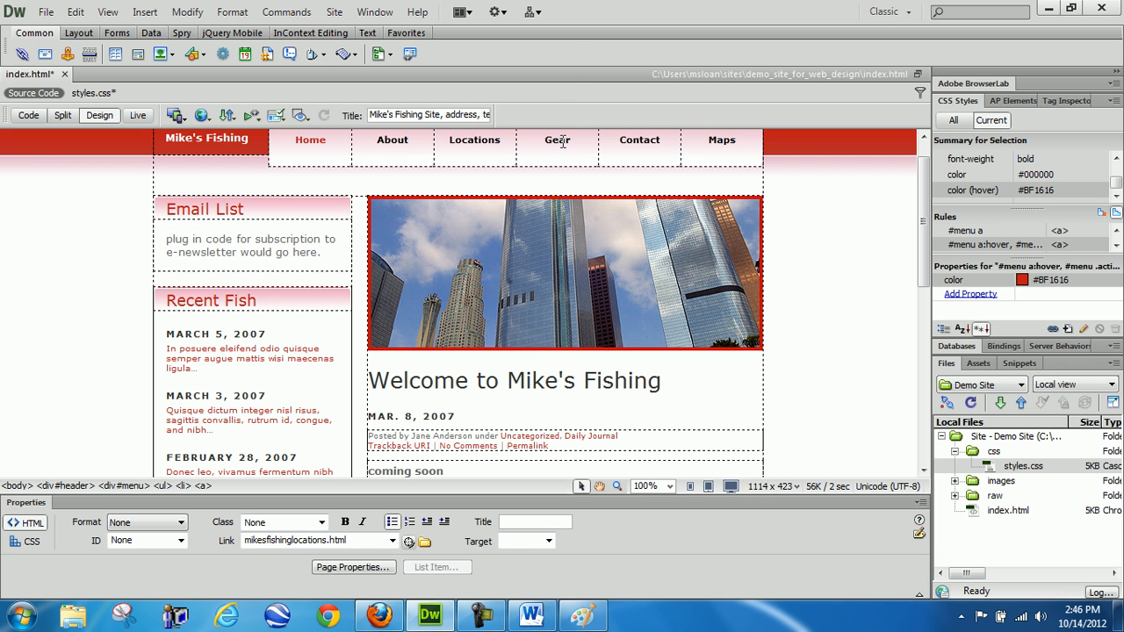
{"action": "double_click", "coordinate": [294, 539]}
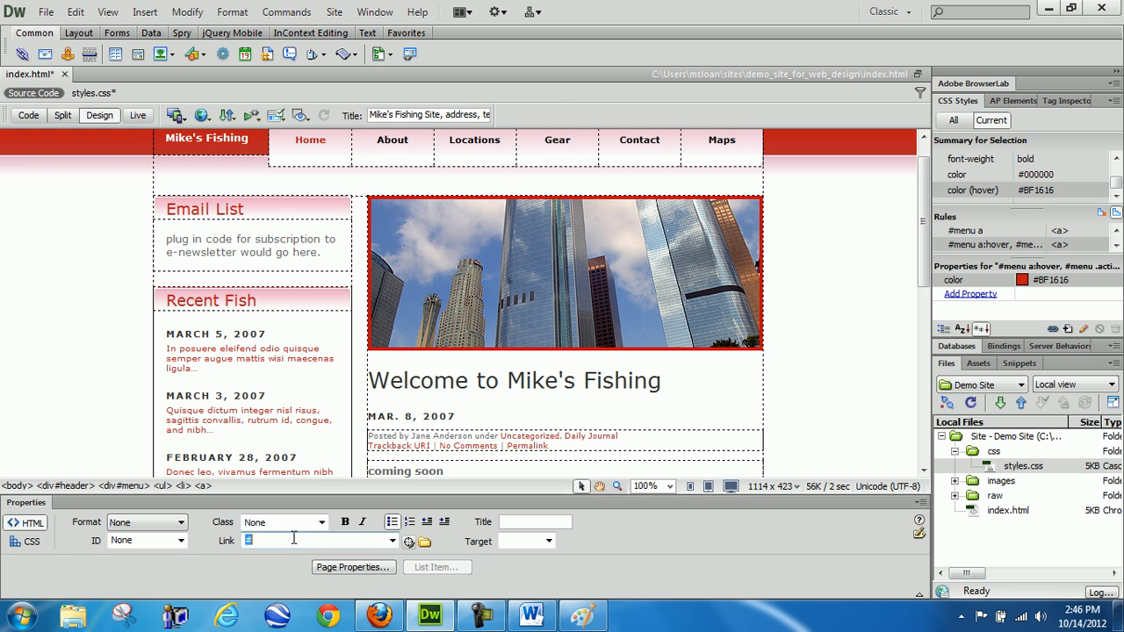
{"action": "type", "text": "mikesfishinggear.html"}
{"action": "left_click", "coordinate": [642, 140]}
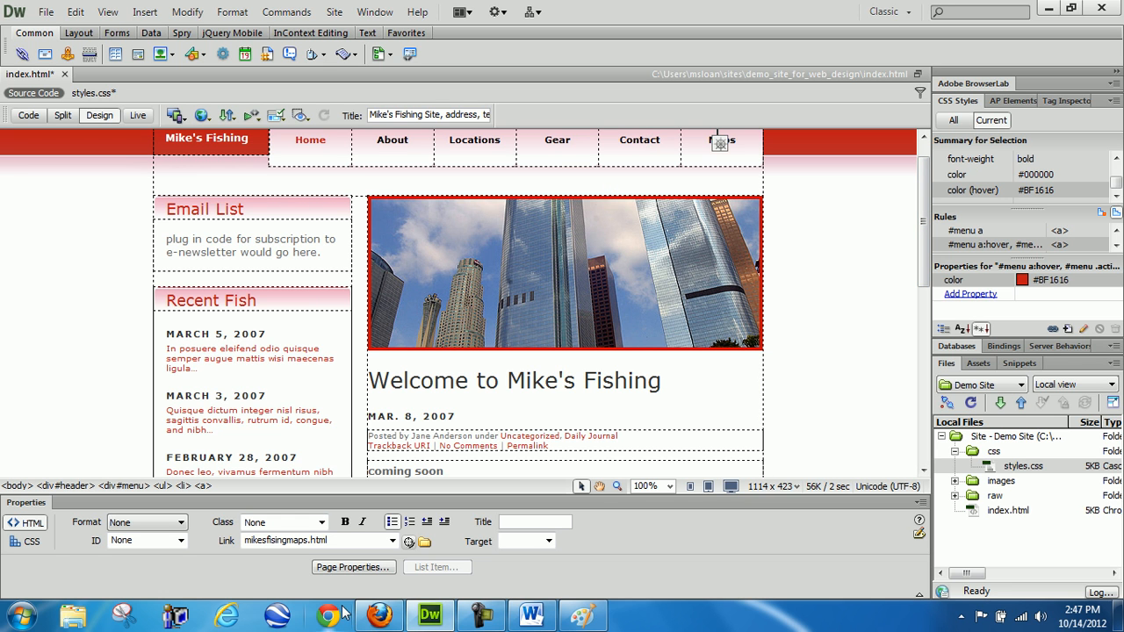
Step: Review the menu's list items and their link targets in the page's source code
{"action": "left_click", "coordinate": [29, 117]}
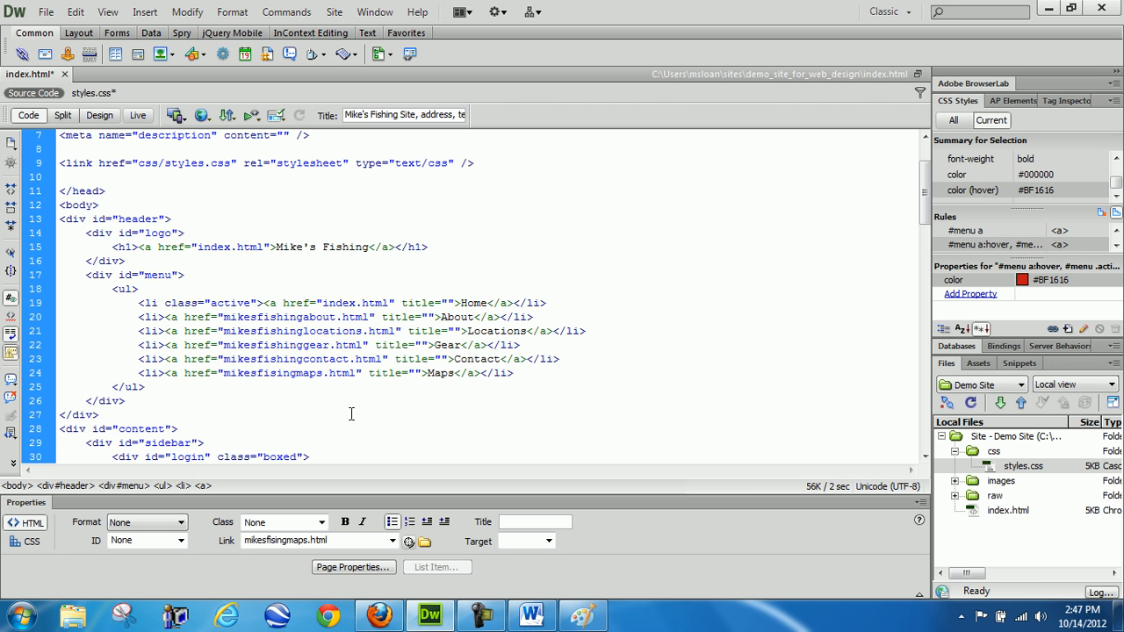
{"action": "left_click_drag", "start_coordinate": [139, 303], "coordinate": [572, 376]}
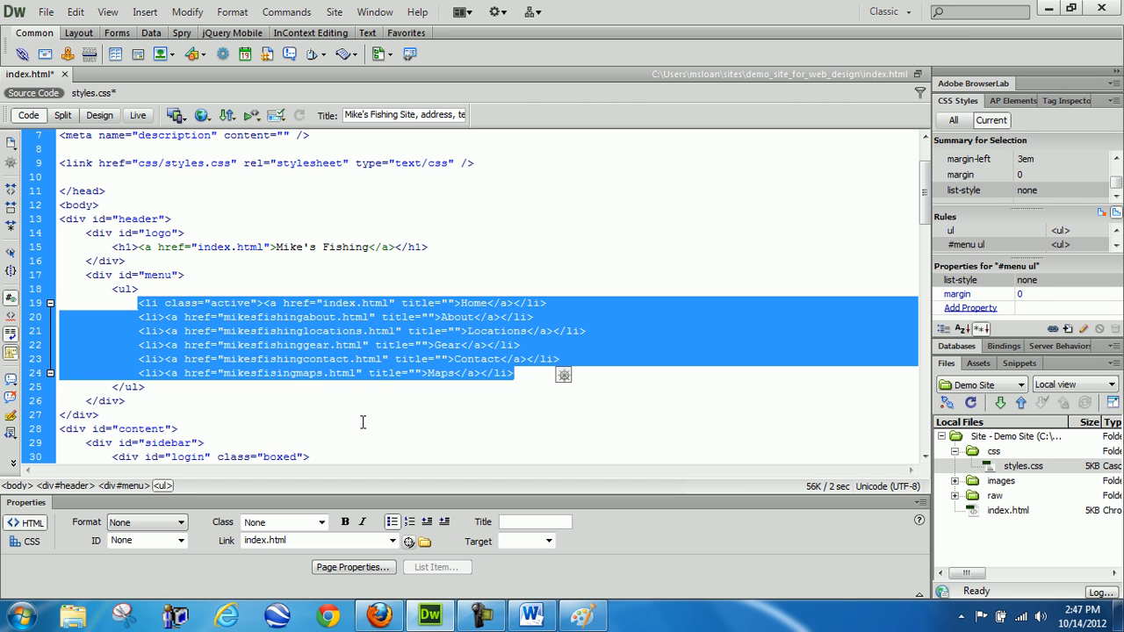
{"action": "left_click", "coordinate": [333, 408]}
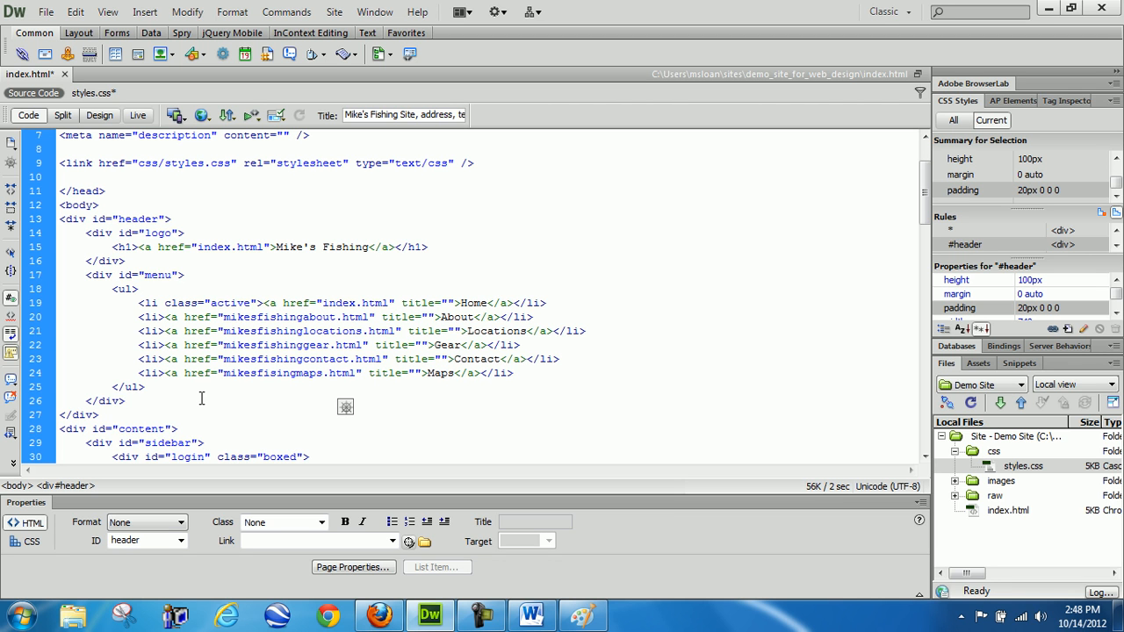
Step: Add the line "HOME | ABOUT | LOCATIONS | GEAR | CONTACT | MAPS" above the copyright text in the page footer, working in Design view
{"action": "left_click", "coordinate": [96, 121]}
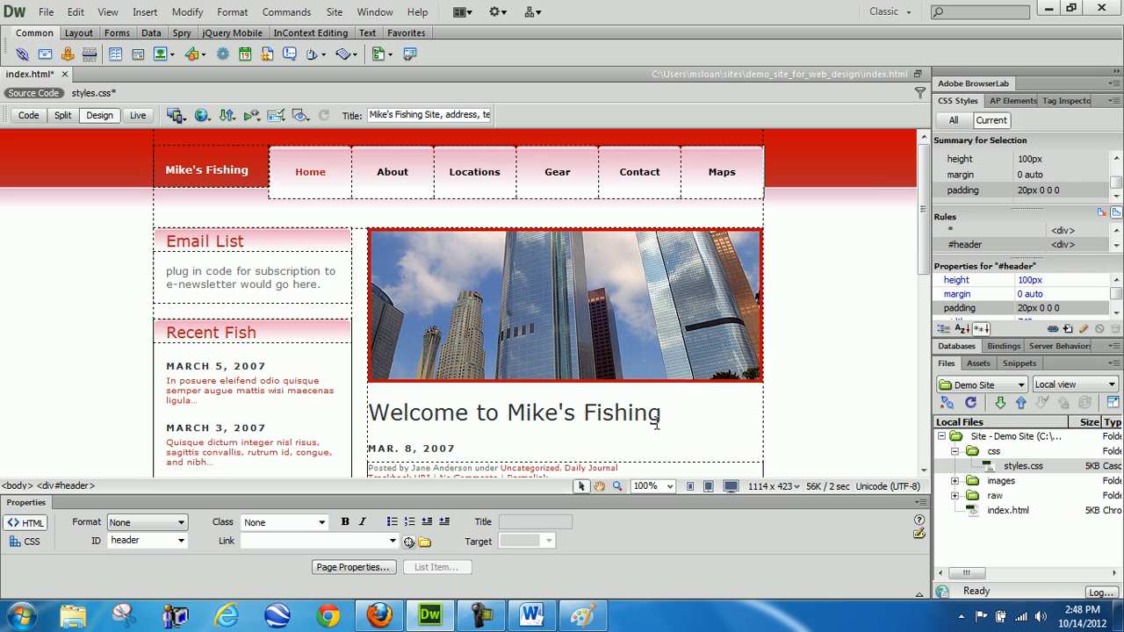
{"action": "scroll", "coordinate": [656, 421], "scroll_direction": "down", "scroll_amount": 10}
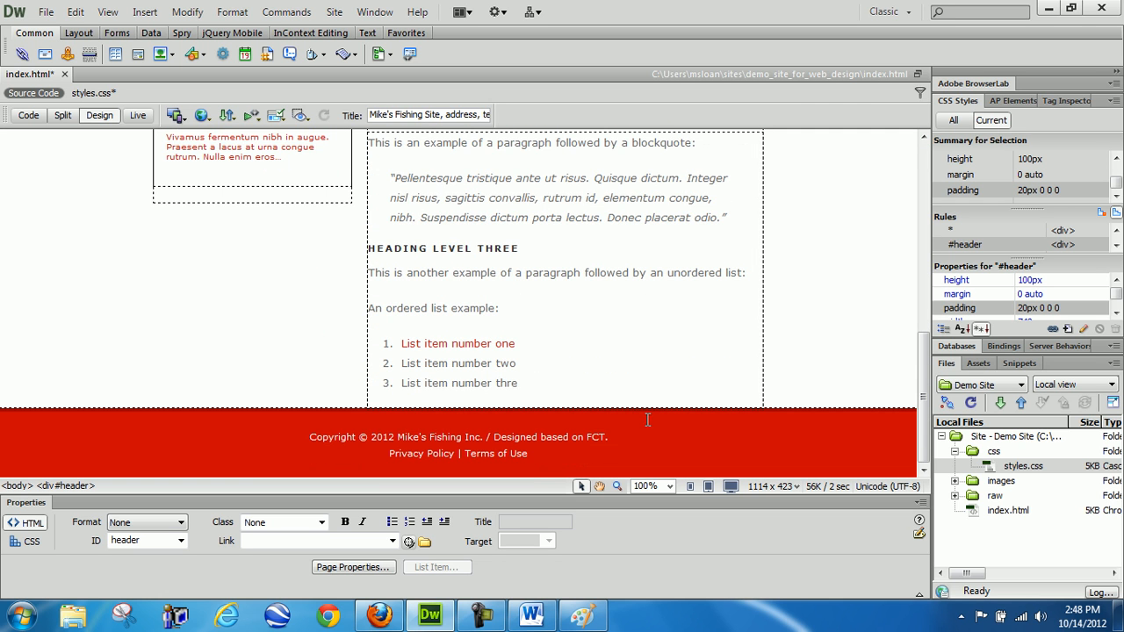
{"action": "left_click", "coordinate": [313, 438]}
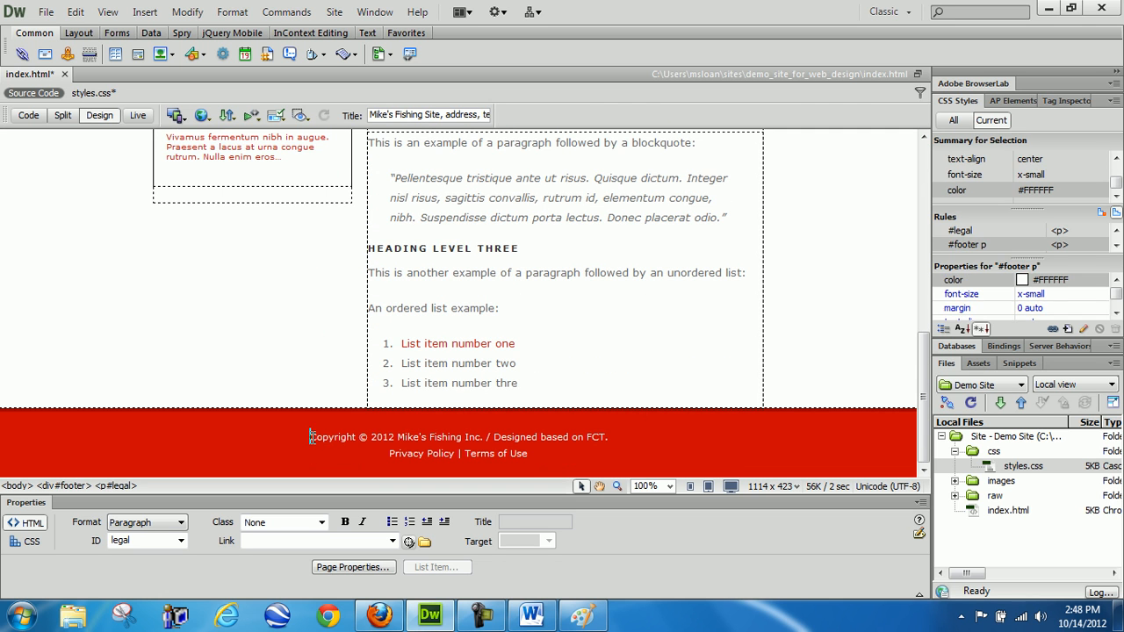
{"action": "key", "text": "Return"}
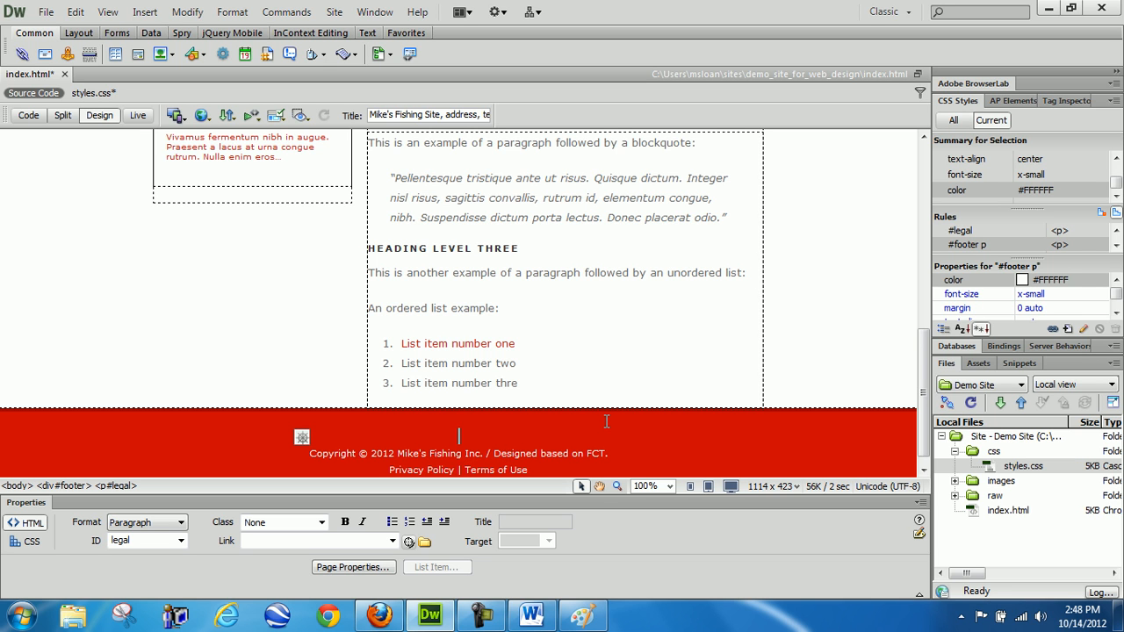
{"action": "scroll", "coordinate": [543, 363], "scroll_direction": "up", "scroll_amount": 15}
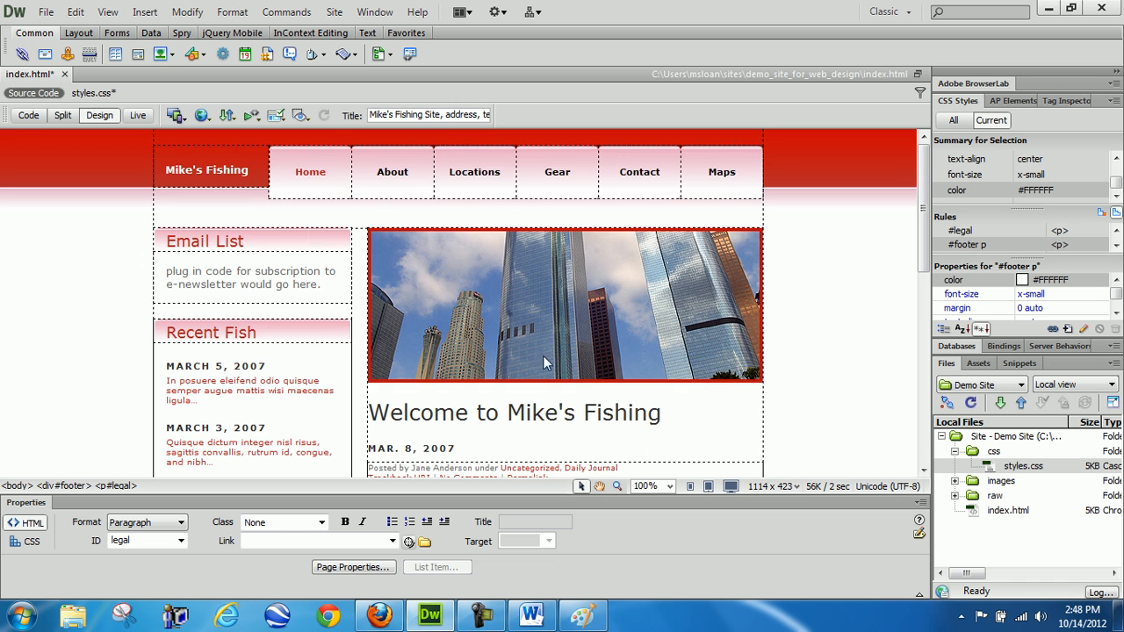
{"action": "scroll", "coordinate": [543, 361], "scroll_direction": "down", "scroll_amount": 15}
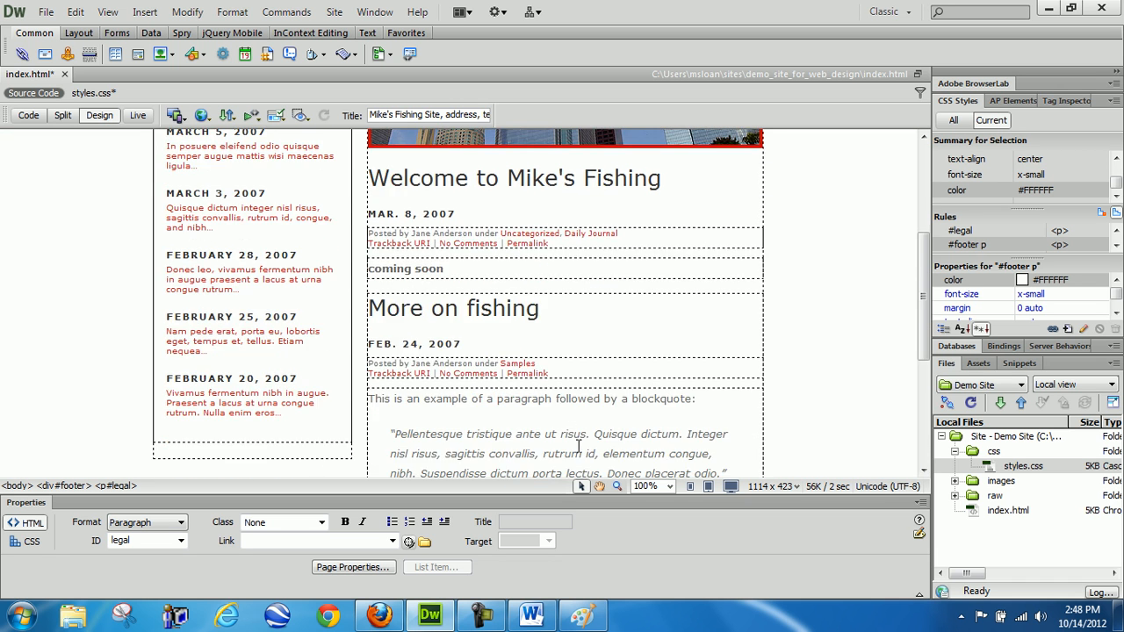
{"action": "type", "text": "OME"}
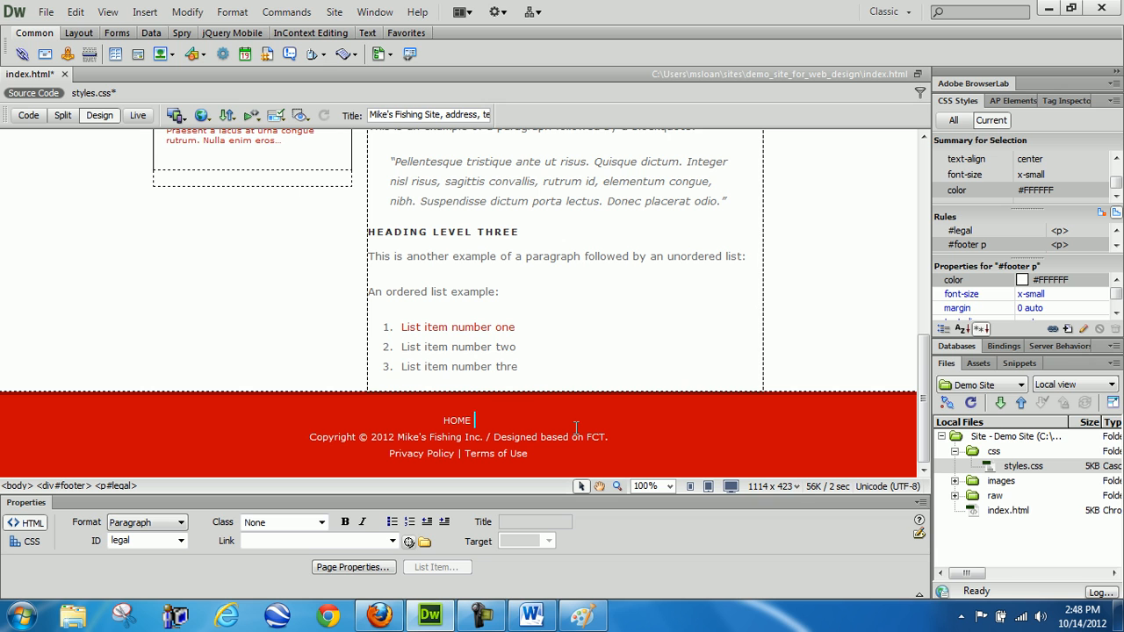
{"action": "type", "text": "|"}
{"action": "type", "text": "ABOUT |"}
{"action": "type", "text": "LOCATIONS | GEAR | CONTACT | MAPS"}
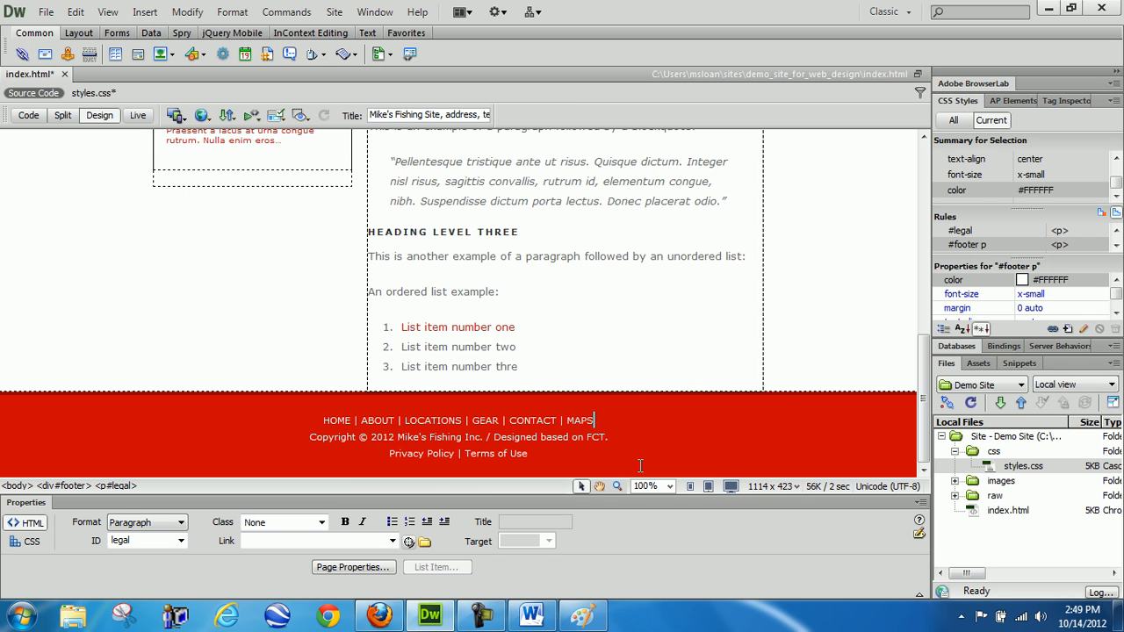
Step: Link the word HOME in the footer to index.html
{"action": "triple_click", "coordinate": [324, 422]}
{"action": "double_click", "coordinate": [329, 423]}
{"action": "left_click", "coordinate": [256, 544]}
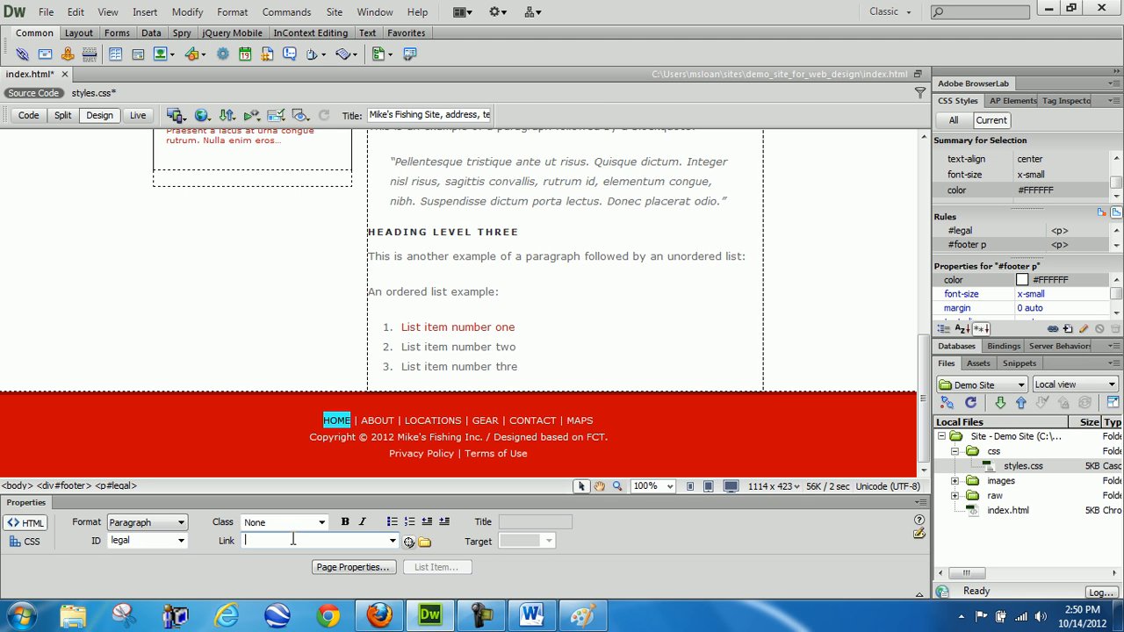
{"action": "left_click", "coordinate": [391, 542]}
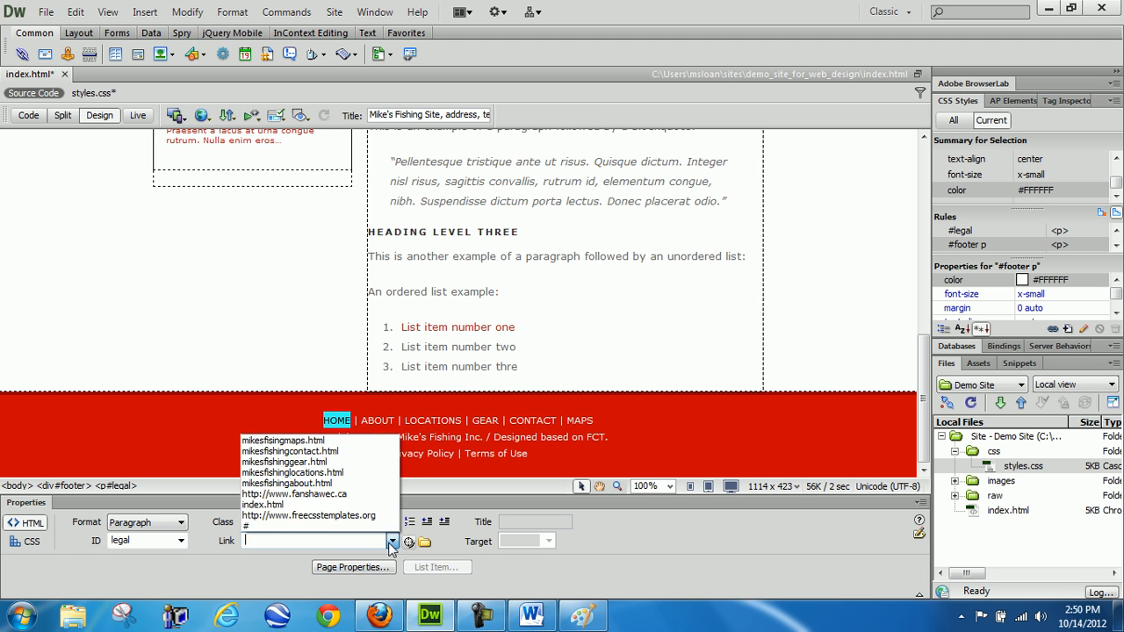
{"action": "left_click", "coordinate": [294, 505]}
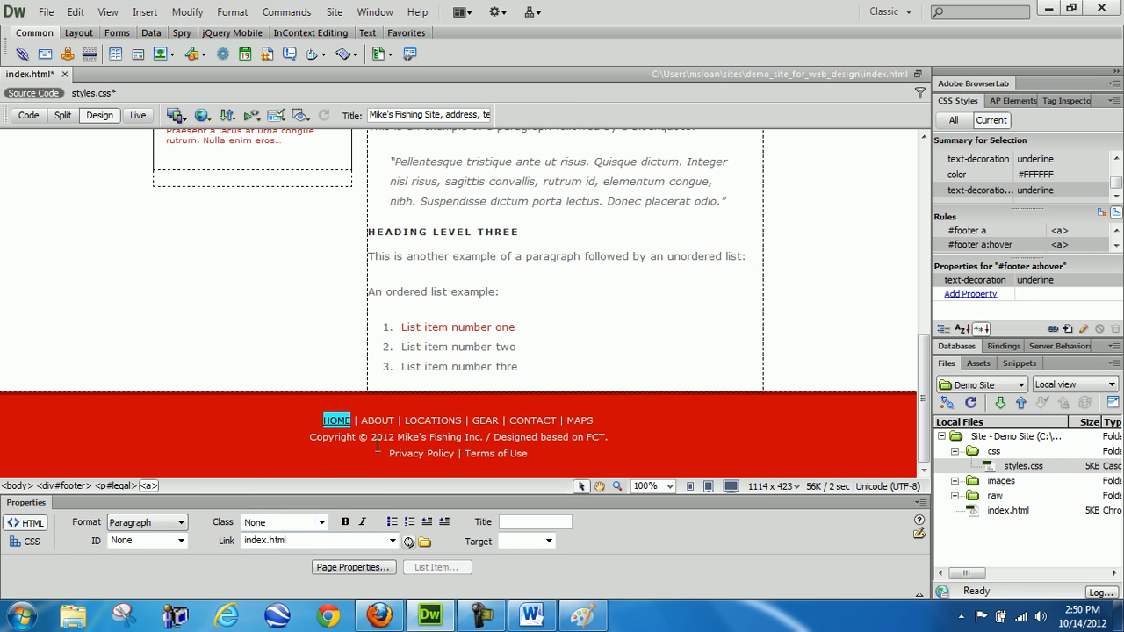
Step: Link the word ABOUT in the footer to mikesfishingabout.html
{"action": "left_click", "coordinate": [362, 421]}
{"action": "double_click", "coordinate": [364, 420]}
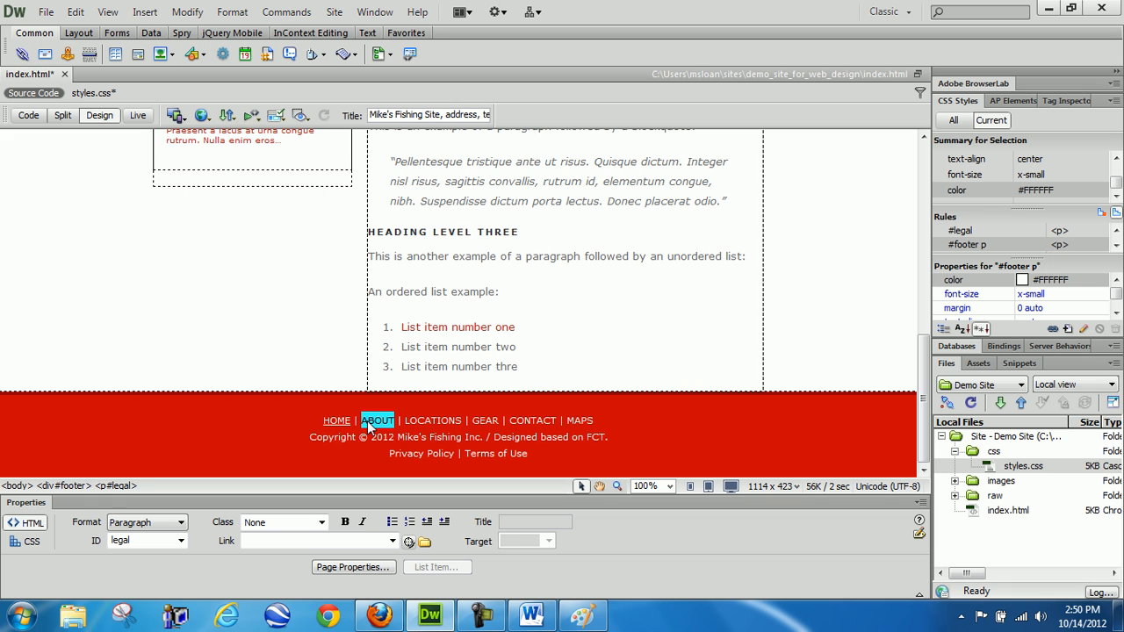
{"action": "left_click", "coordinate": [392, 541]}
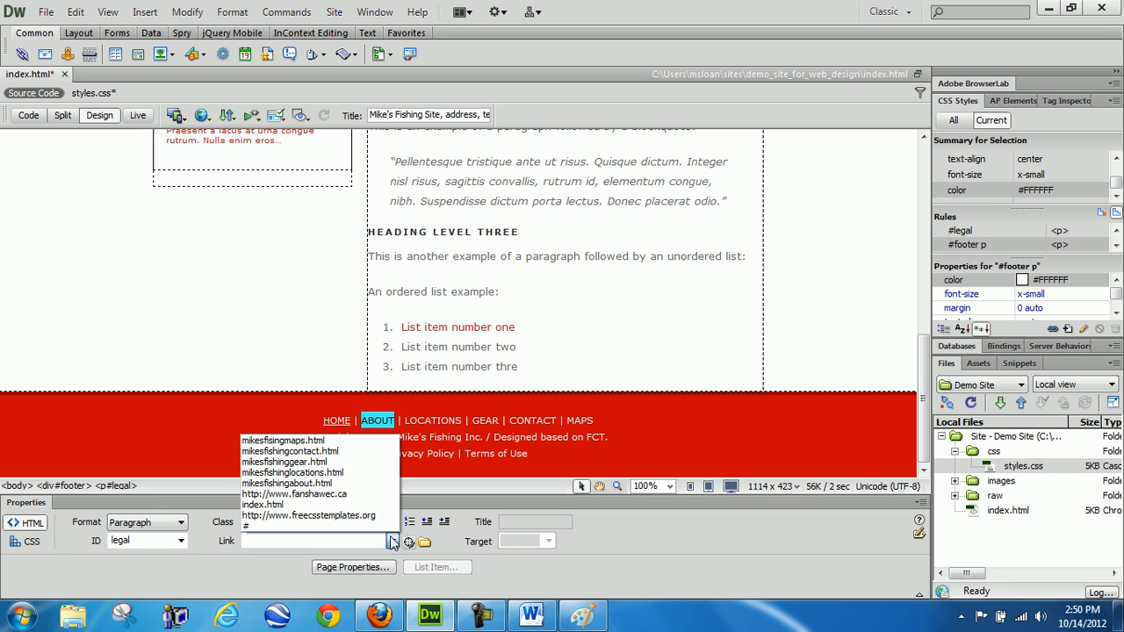
{"action": "left_click", "coordinate": [355, 483]}
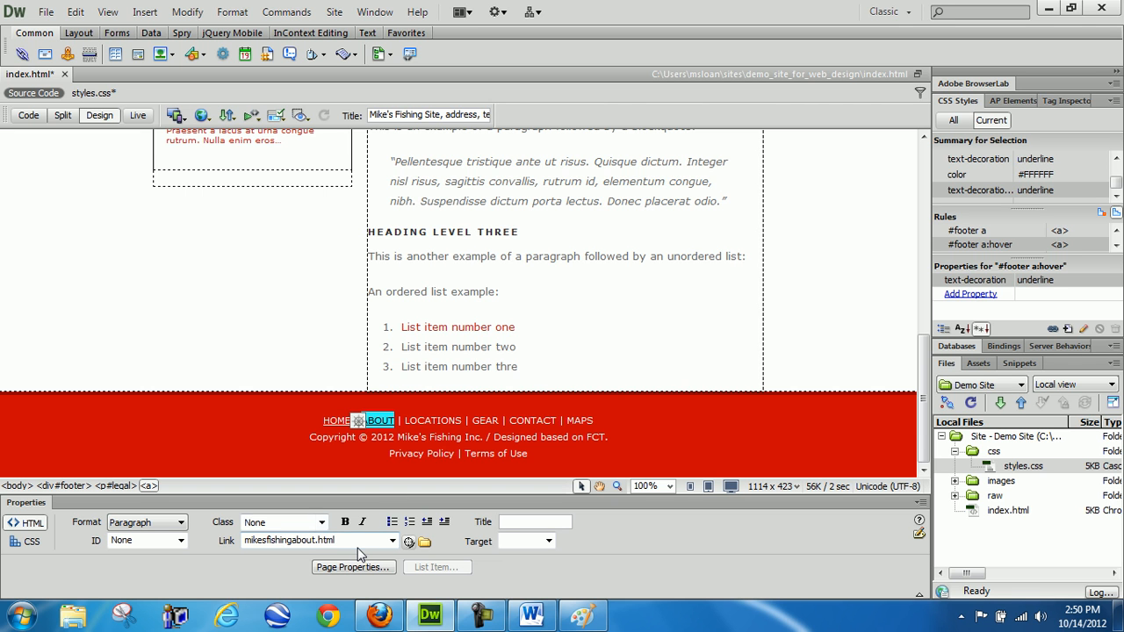
Step: Link the word LOCATIONS in the footer to mikesfishinglocations.html
{"action": "scroll", "coordinate": [358, 545], "scroll_direction": "up", "scroll_amount": 2}
{"action": "scroll", "coordinate": [355, 545], "scroll_direction": "down", "scroll_amount": 3}
{"action": "scroll", "coordinate": [355, 545], "scroll_direction": "up", "scroll_amount": 1}
{"action": "scroll", "coordinate": [356, 545], "scroll_direction": "down", "scroll_amount": 1}
{"action": "double_click", "coordinate": [428, 422]}
{"action": "left_click", "coordinate": [395, 543]}
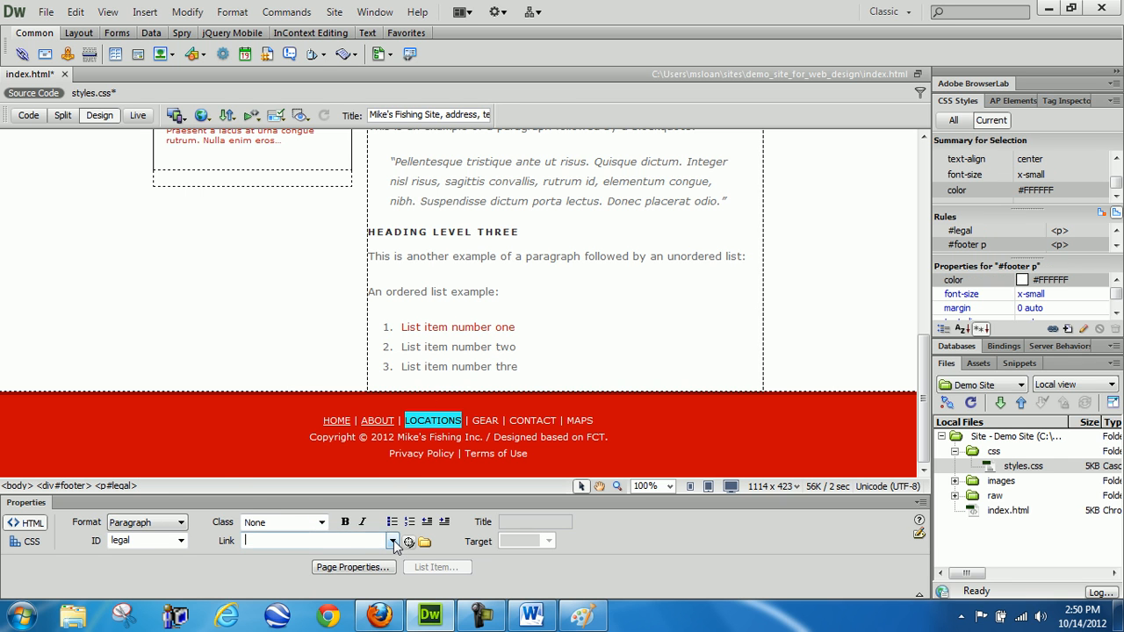
{"action": "left_click", "coordinate": [392, 542]}
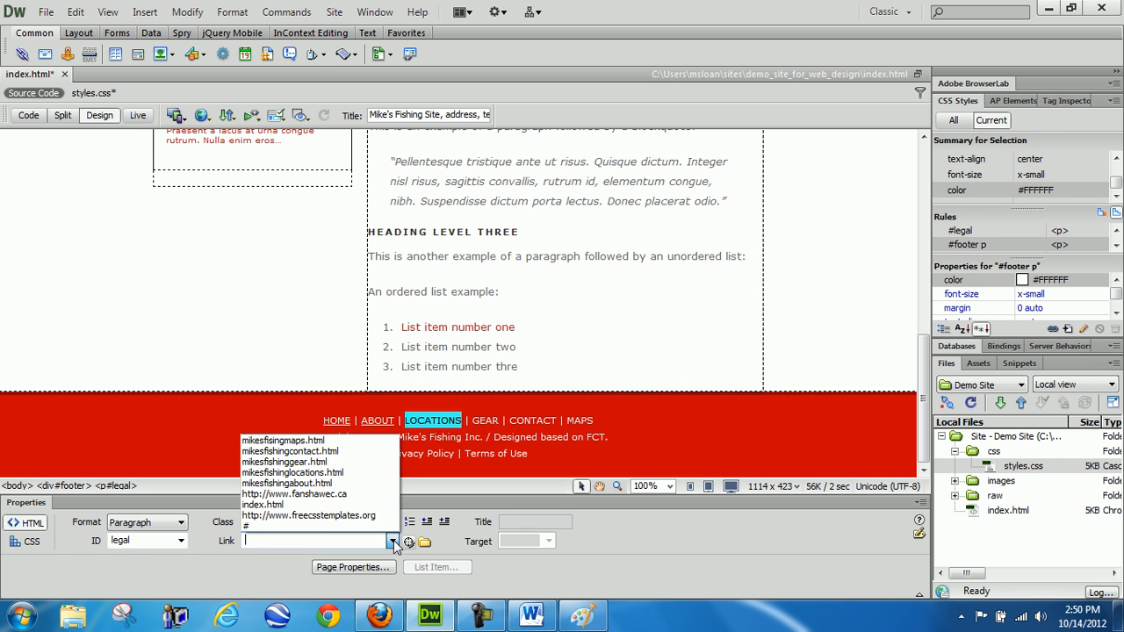
{"action": "left_click", "coordinate": [342, 473]}
Step: Link the word GEAR in the footer to mikesfishinggear.html
{"action": "left_click", "coordinate": [481, 420]}
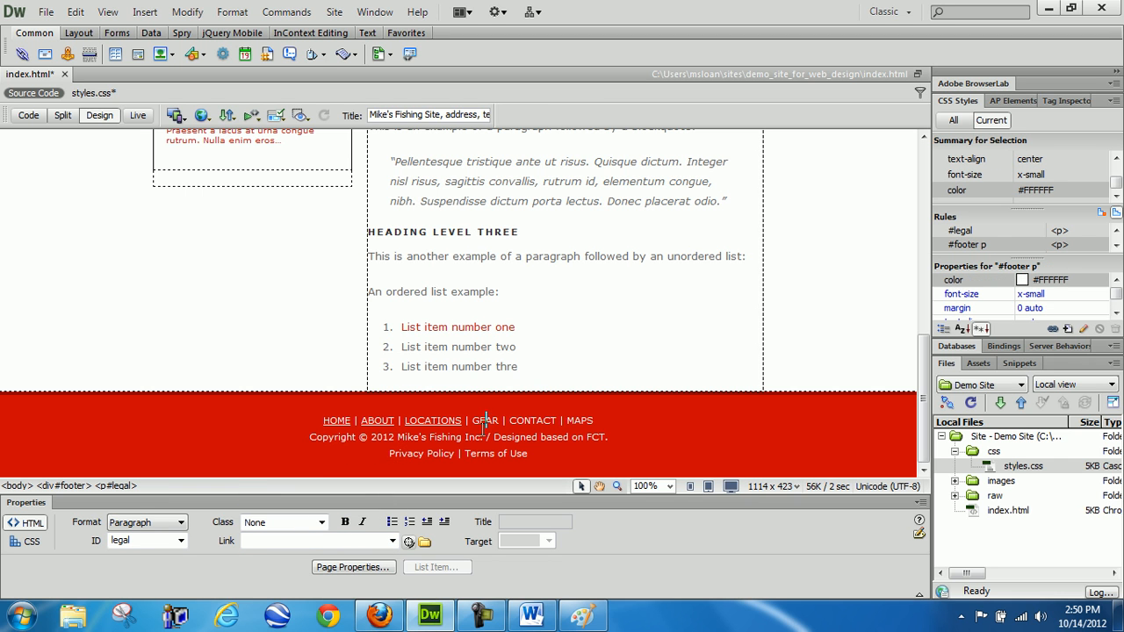
{"action": "double_click", "coordinate": [484, 421]}
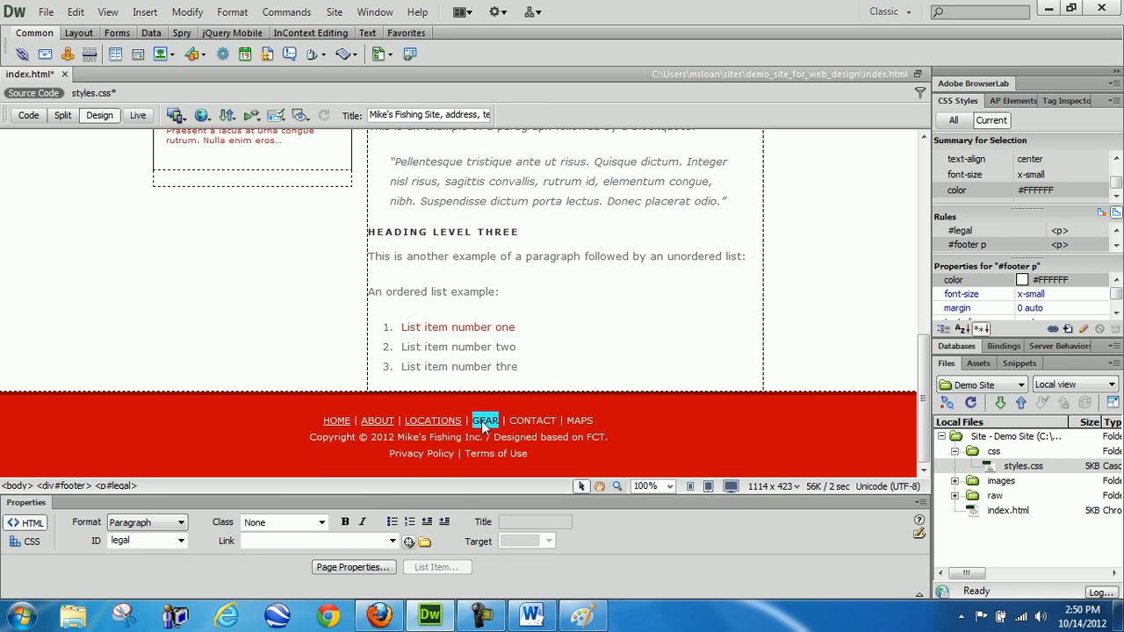
{"action": "left_click", "coordinate": [393, 541]}
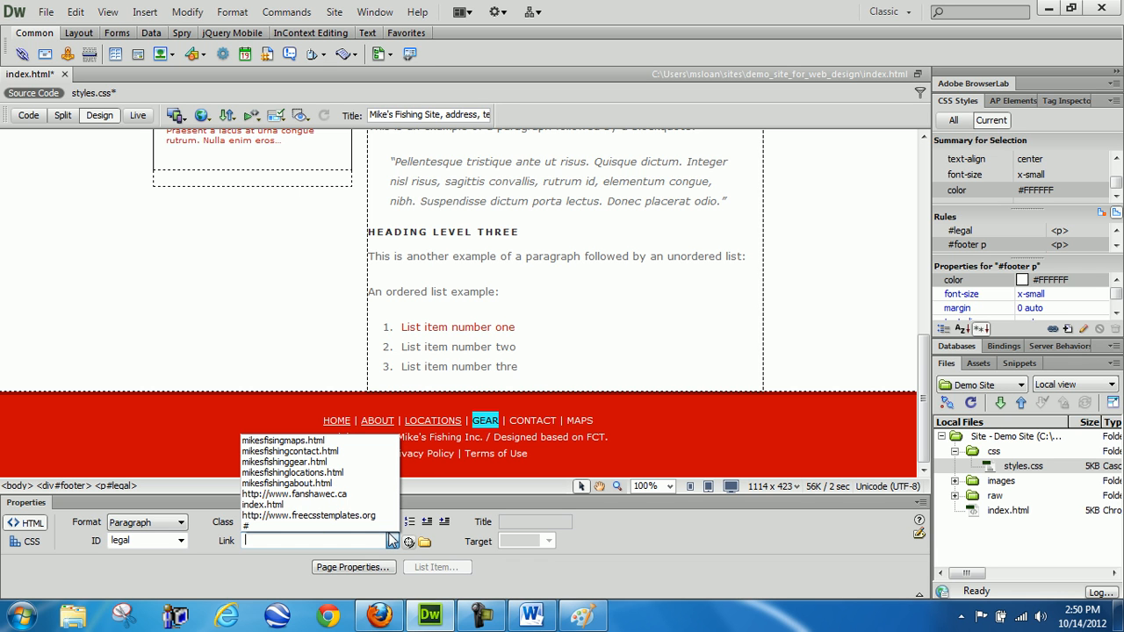
{"action": "left_click", "coordinate": [322, 462]}
Step: Link the word CONTACT in the footer to mikesfishingcontact.html
{"action": "triple_click", "coordinate": [535, 428]}
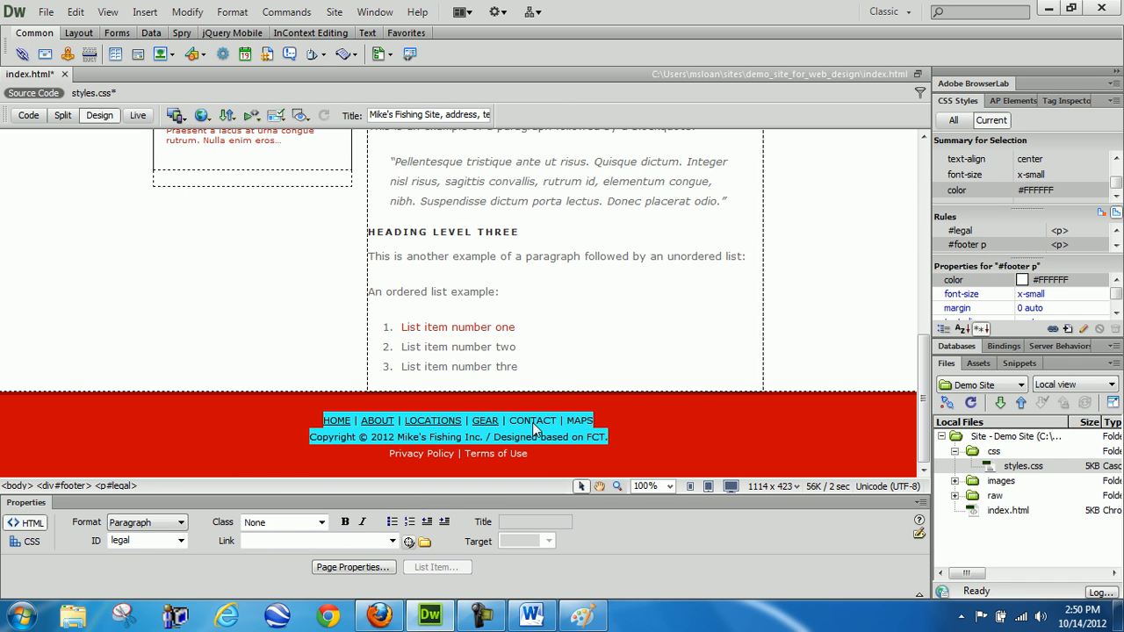
{"action": "double_click", "coordinate": [534, 423]}
{"action": "left_click", "coordinate": [393, 541]}
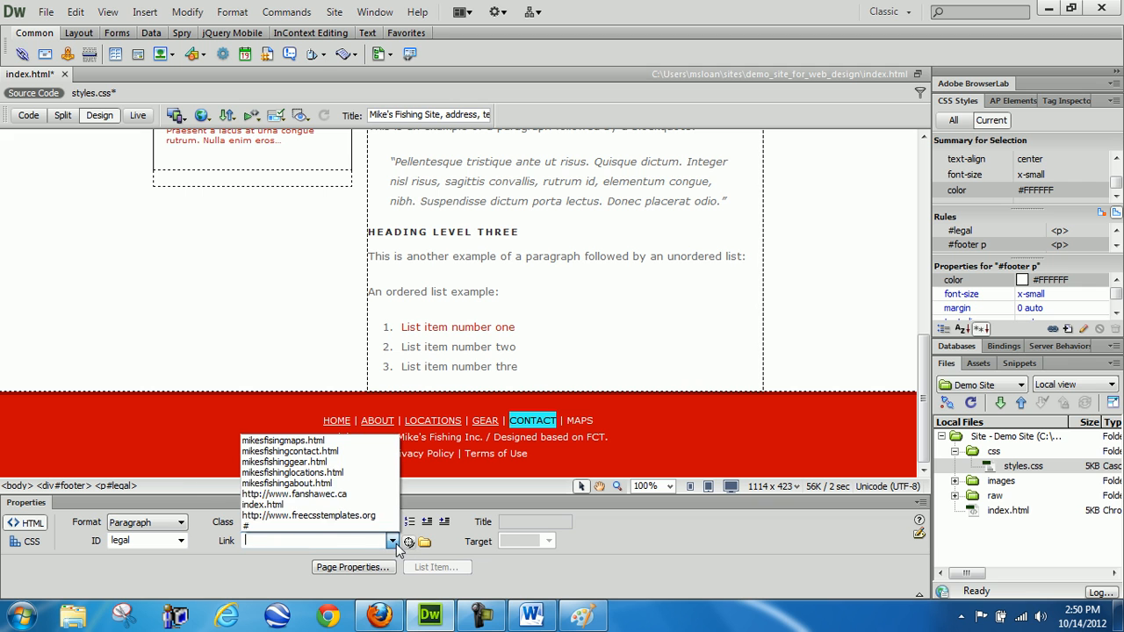
{"action": "left_click", "coordinate": [333, 451]}
{"action": "left_click", "coordinate": [585, 422]}
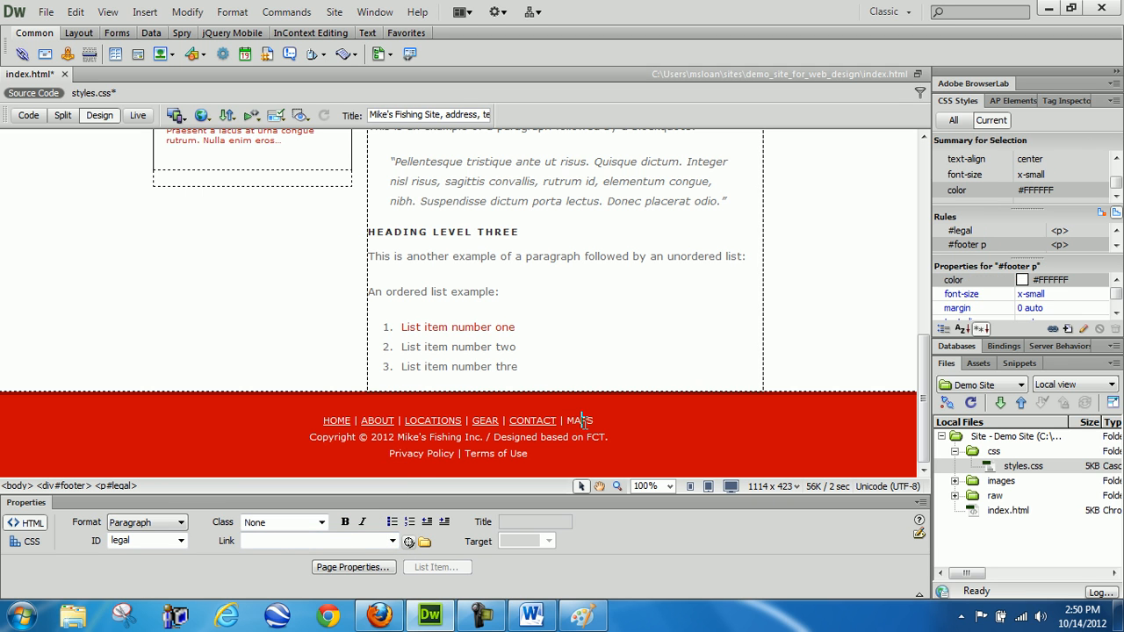
{"action": "left_click", "coordinate": [392, 541]}
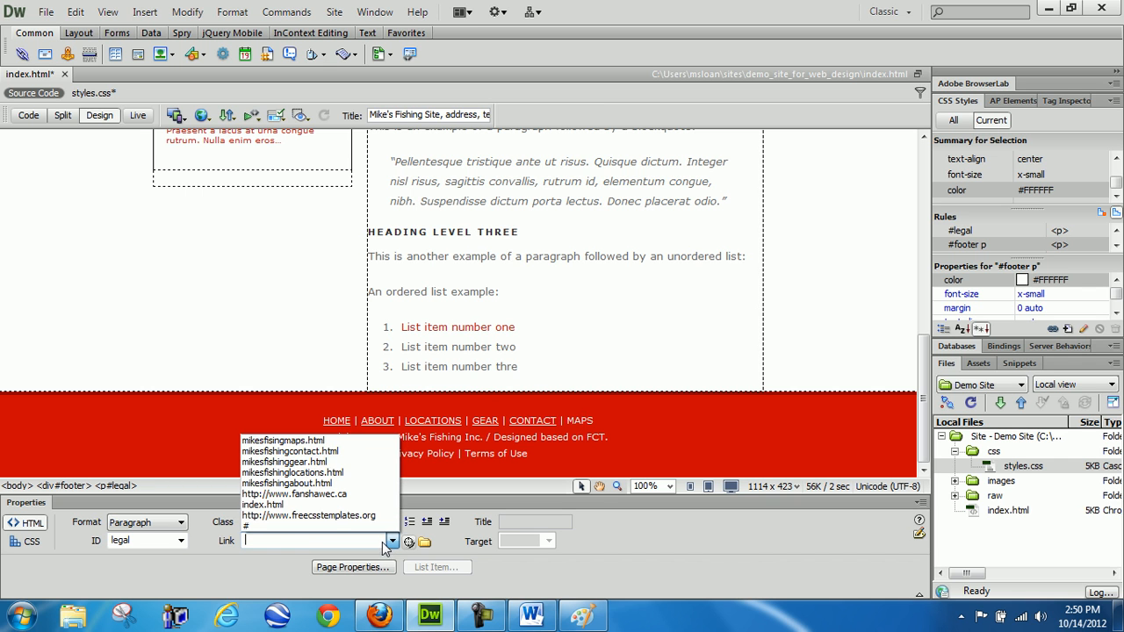
{"action": "left_click", "coordinate": [337, 442]}
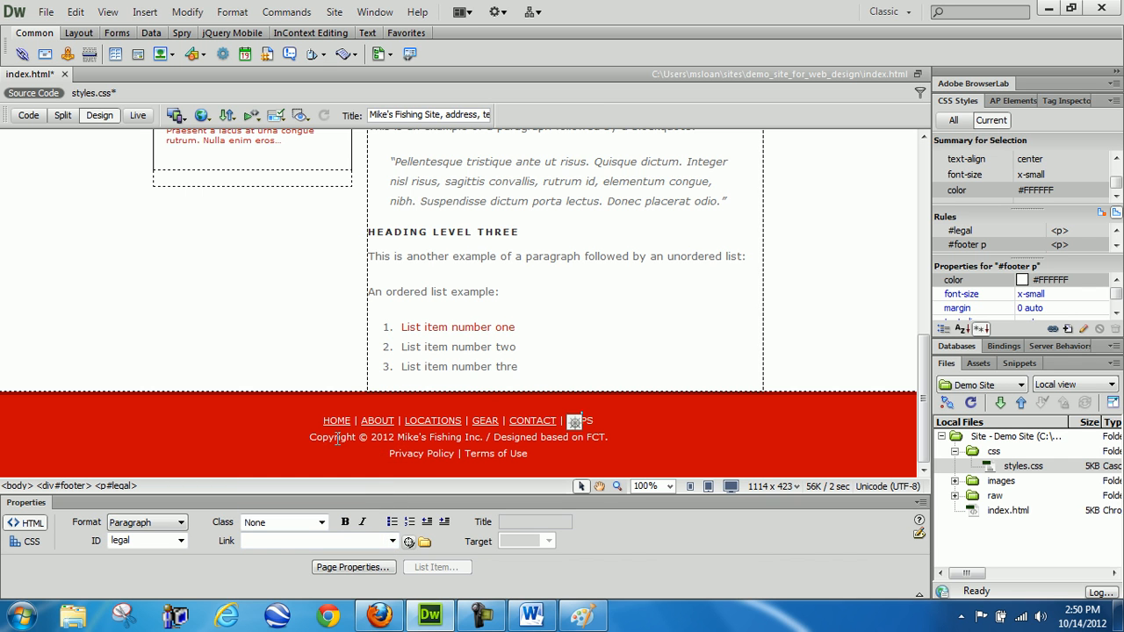
Step: Select the whole word MAPS in the footer and link it to mikesfisingmaps.html
{"action": "left_click", "coordinate": [594, 419]}
{"action": "triple_click", "coordinate": [572, 419]}
{"action": "double_click", "coordinate": [573, 420]}
{"action": "scroll", "coordinate": [907, 222], "scroll_direction": "up", "scroll_amount": 10}
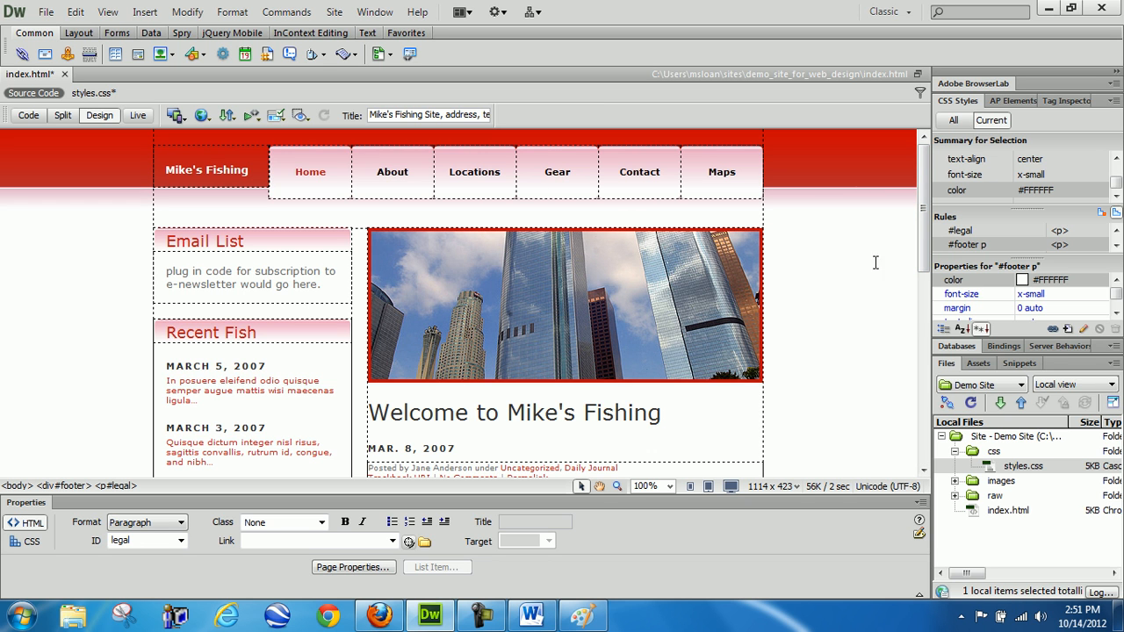
{"action": "scroll", "coordinate": [922, 215], "scroll_direction": "down", "scroll_amount": 10}
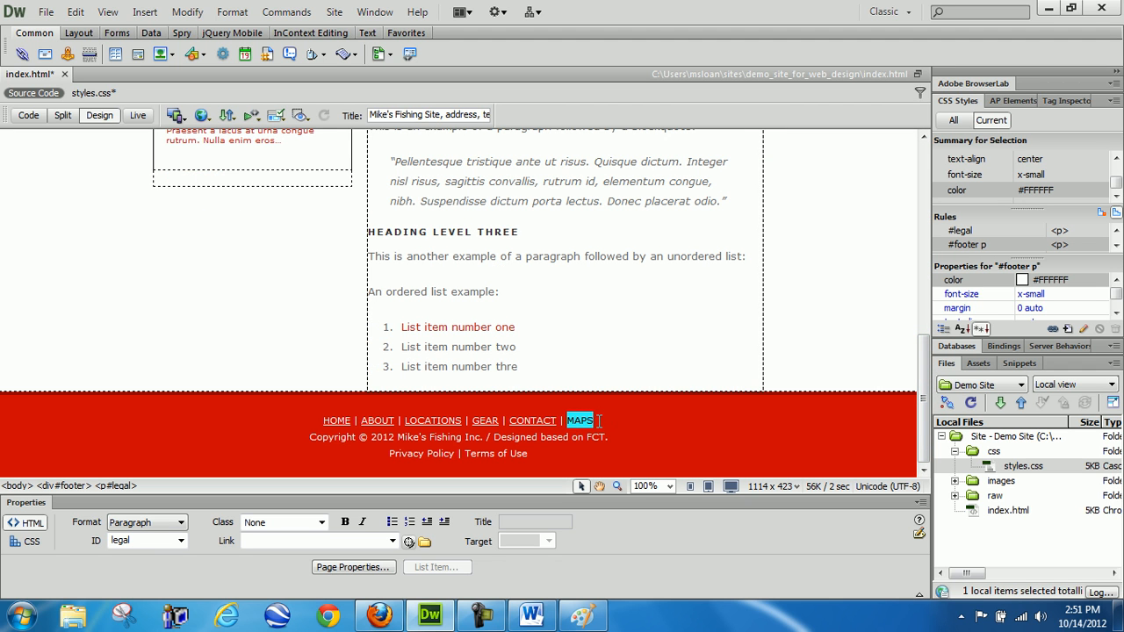
{"action": "left_click", "coordinate": [392, 542]}
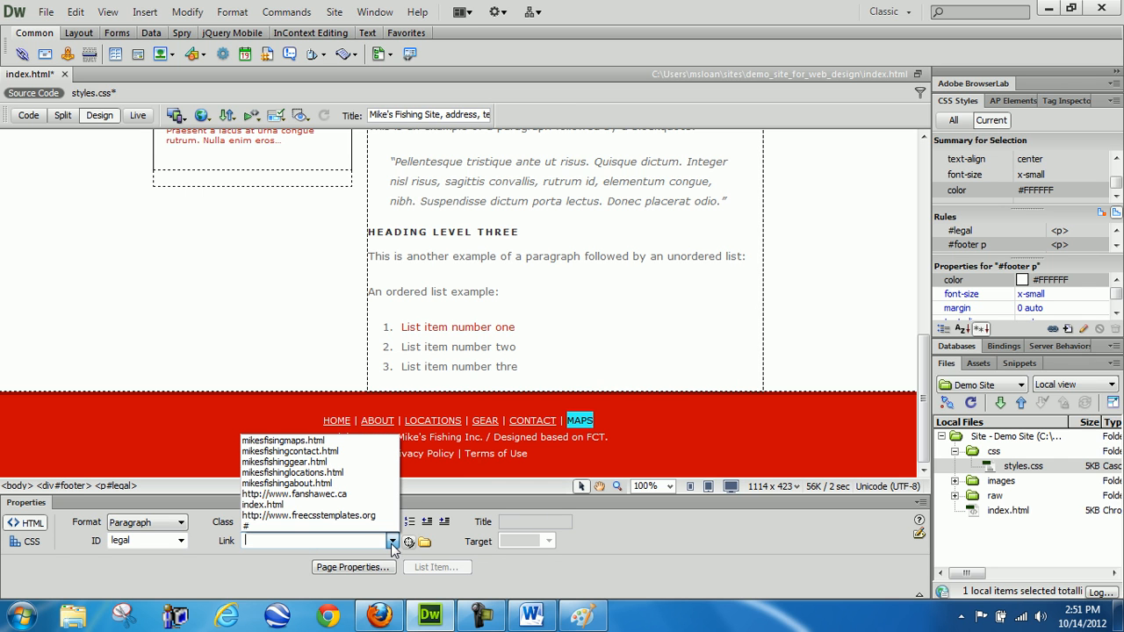
{"action": "left_click", "coordinate": [330, 444]}
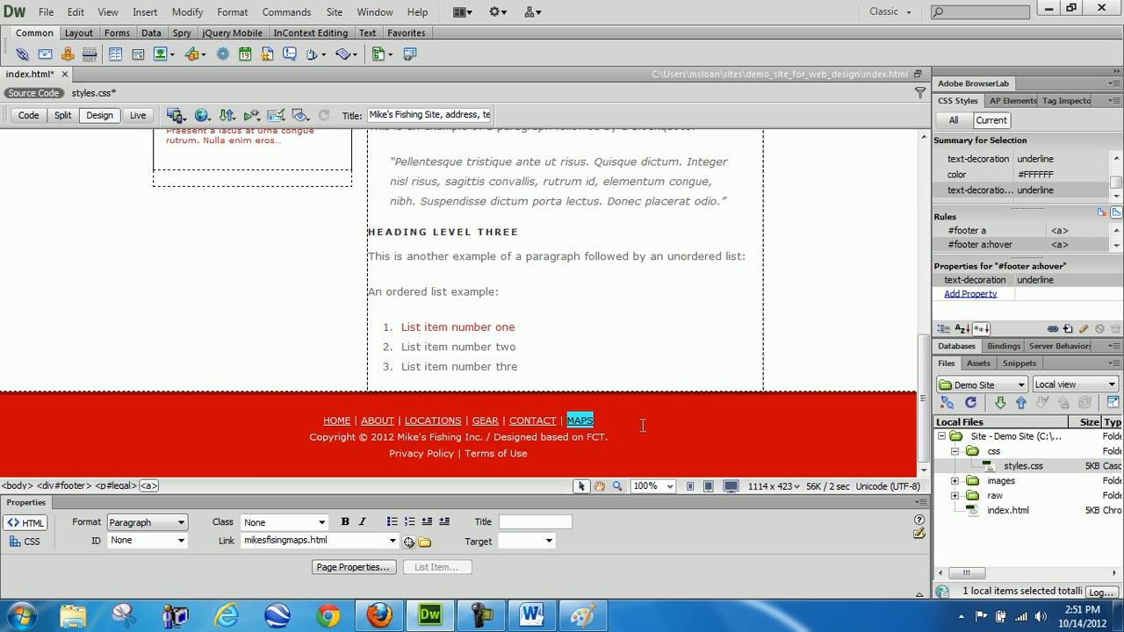
Step: Review the whole page, comparing the header menu items with the footer's text links
{"action": "scroll", "coordinate": [720, 442], "scroll_direction": "up", "scroll_amount": 15}
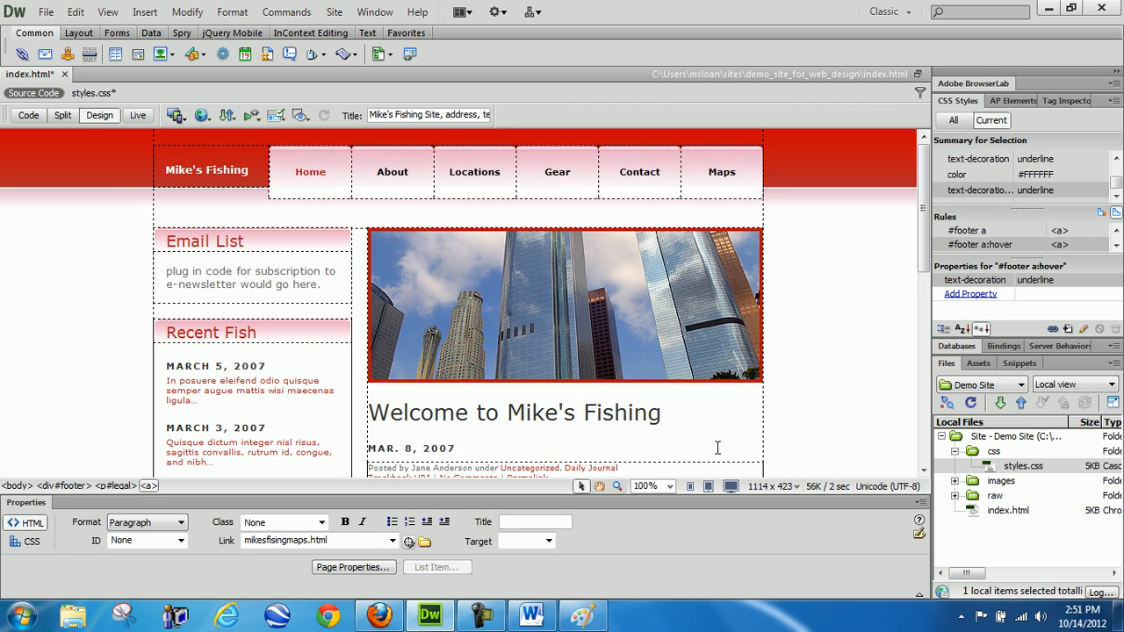
{"action": "scroll", "coordinate": [703, 391], "scroll_direction": "down", "scroll_amount": 15}
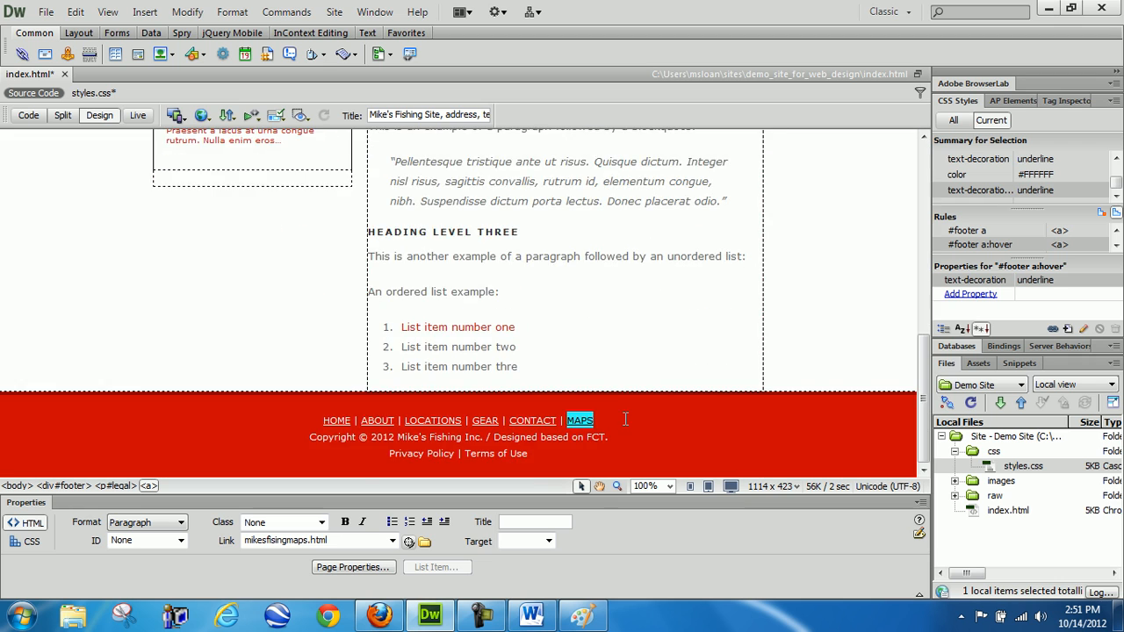
{"action": "scroll", "coordinate": [625, 419], "scroll_direction": "up", "scroll_amount": 15}
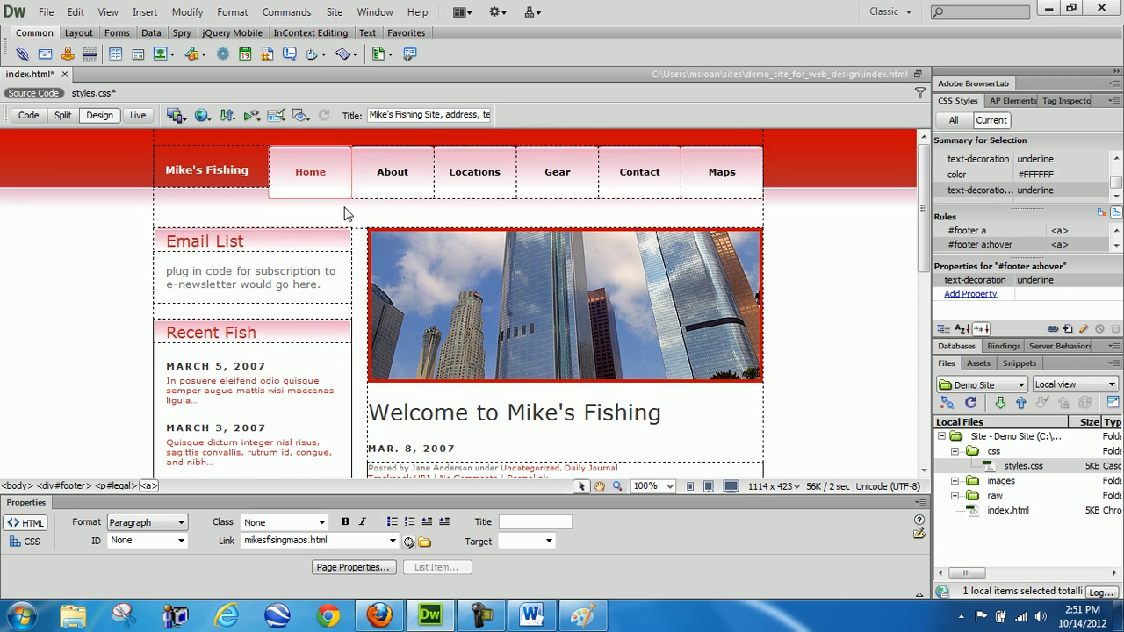
{"action": "scroll", "coordinate": [505, 447], "scroll_direction": "down", "scroll_amount": 2}
{"action": "scroll", "coordinate": [505, 447], "scroll_direction": "down", "scroll_amount": 6}
{"action": "scroll", "coordinate": [803, 378], "scroll_direction": "up", "scroll_amount": 8}
{"action": "scroll", "coordinate": [505, 394], "scroll_direction": "down", "scroll_amount": 2}
{"action": "scroll", "coordinate": [492, 448], "scroll_direction": "down", "scroll_amount": 1}
{"action": "scroll", "coordinate": [497, 443], "scroll_direction": "up", "scroll_amount": 3}
Step: Save index.html and close it, saving the changes to its styles stylesheet as well
{"action": "double_click", "coordinate": [374, 115]}
{"action": "left_click", "coordinate": [373, 115]}
{"action": "key", "text": "ctrl+s"}
{"action": "left_click", "coordinate": [64, 74]}
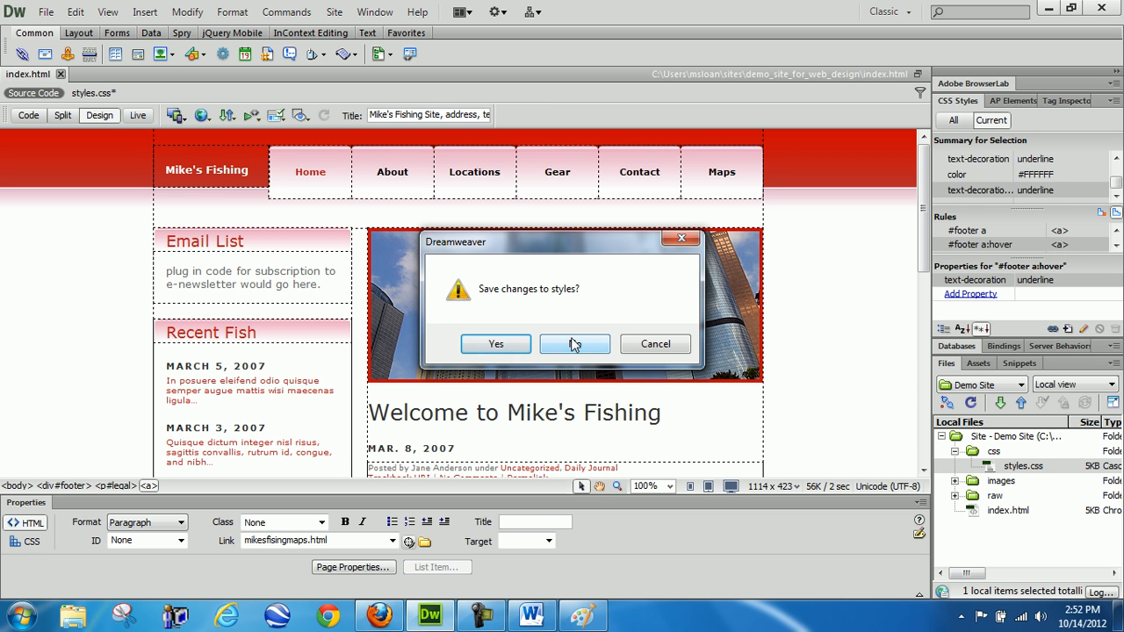
{"action": "left_click", "coordinate": [487, 342]}
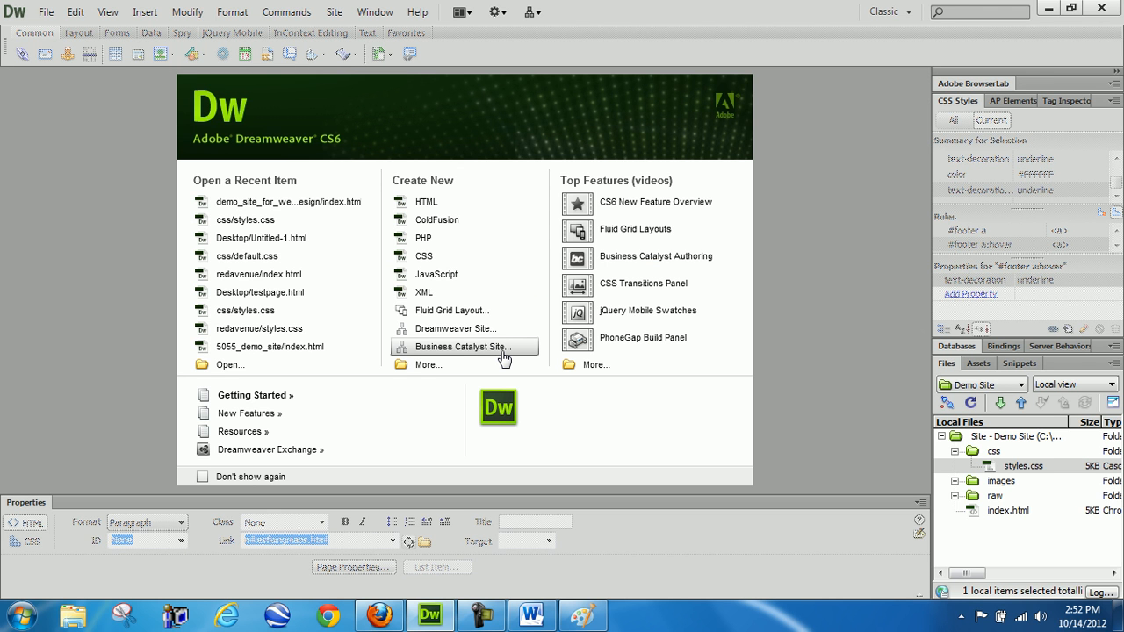
Step: Open index.html from the Demo Site files and save a copy of it as mikesfishingabout
{"action": "double_click", "coordinate": [1034, 512]}
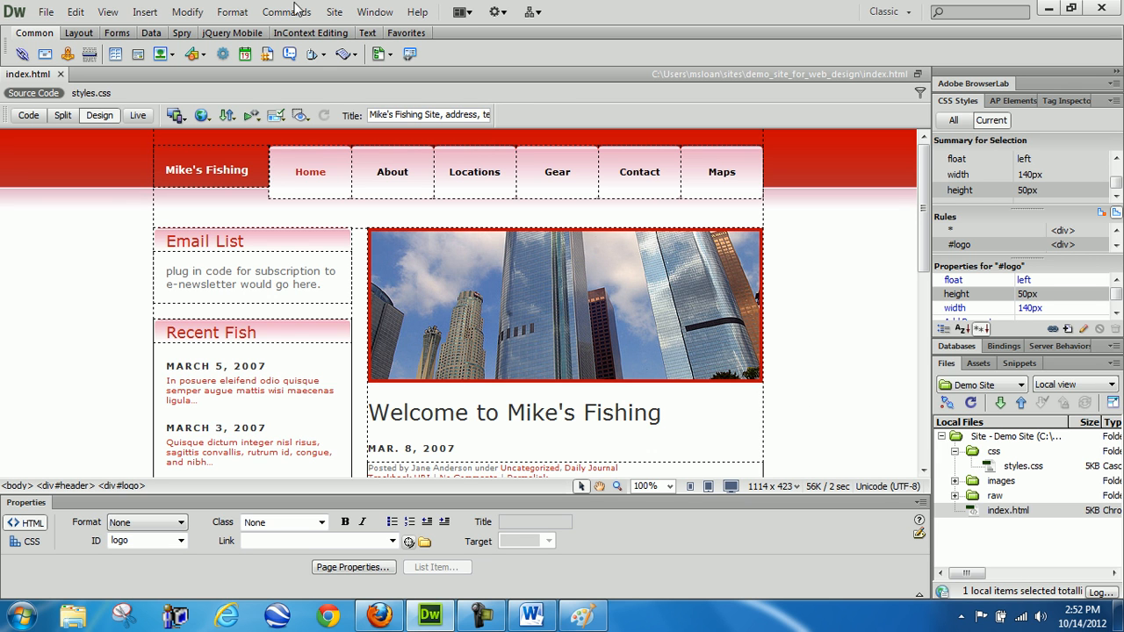
{"action": "left_click", "coordinate": [51, 13]}
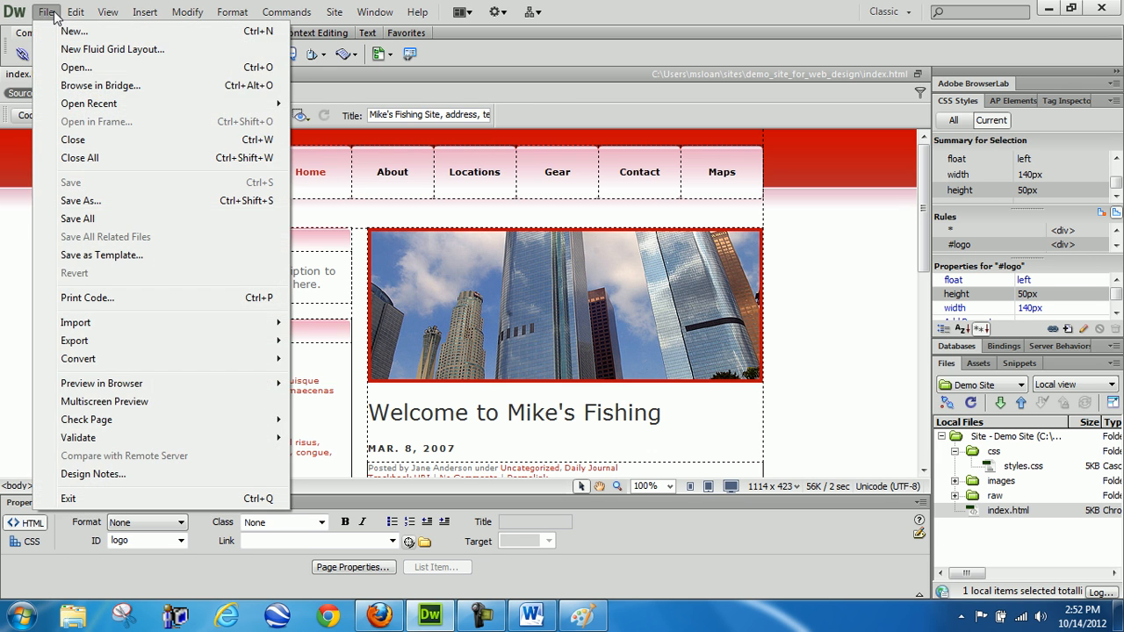
{"action": "left_click", "coordinate": [88, 201]}
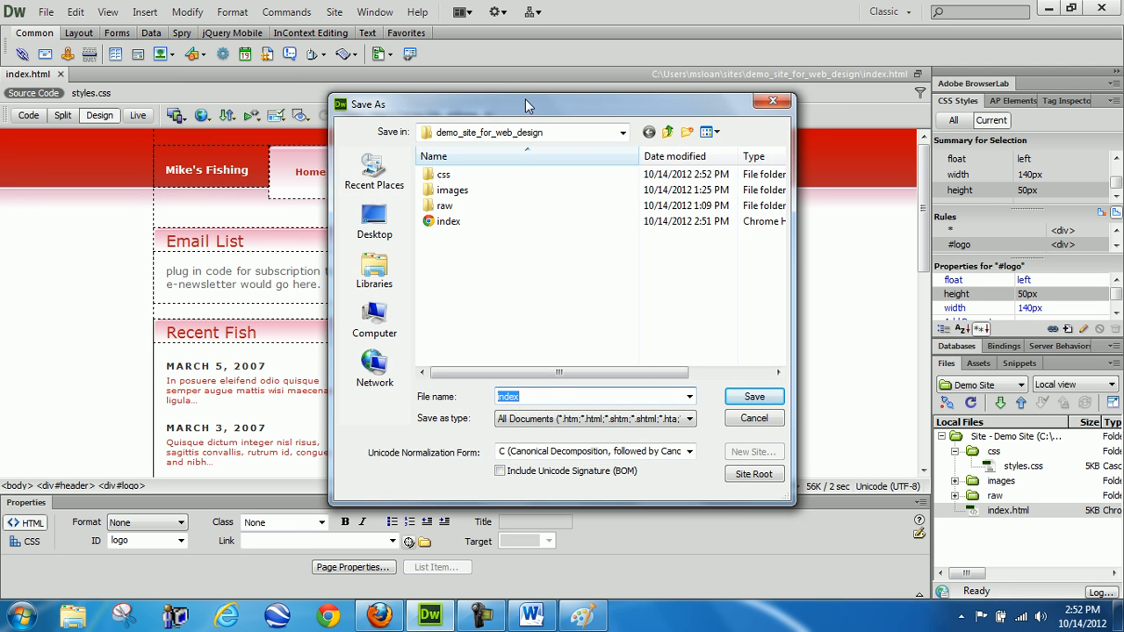
{"action": "left_click_drag", "start_coordinate": [525, 100], "coordinate": [467, 249]}
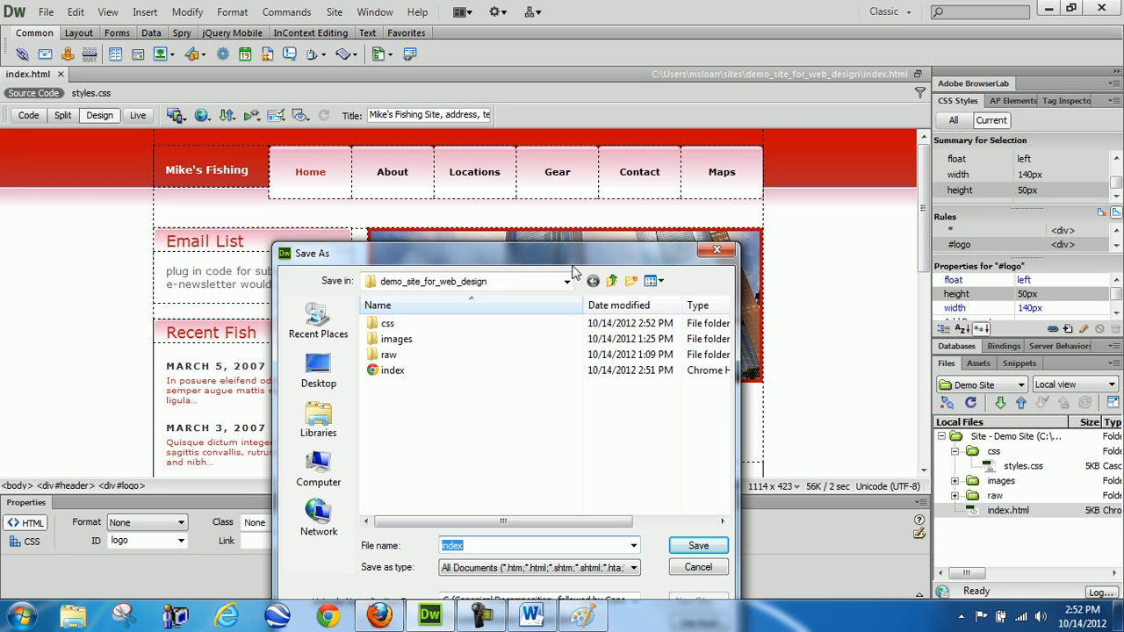
{"action": "type", "text": "mikesfishingabout"}
{"action": "key", "text": "Return"}
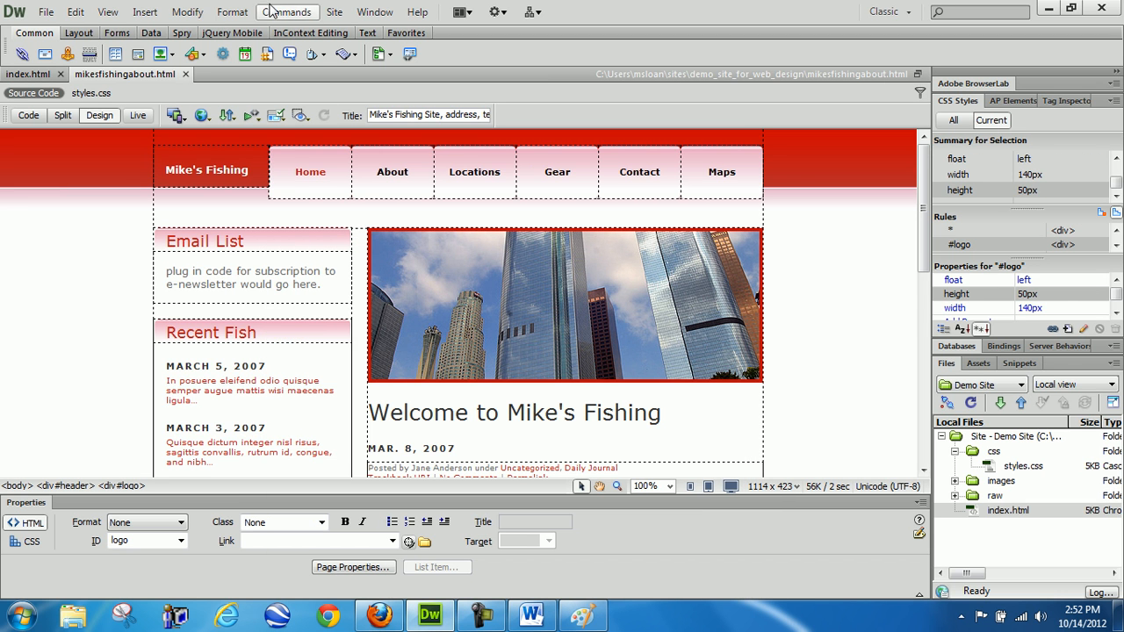
Step: Save another copy of the page as mikesfishinglocations in the demo_site_for_web_design folder
{"action": "left_click", "coordinate": [46, 11]}
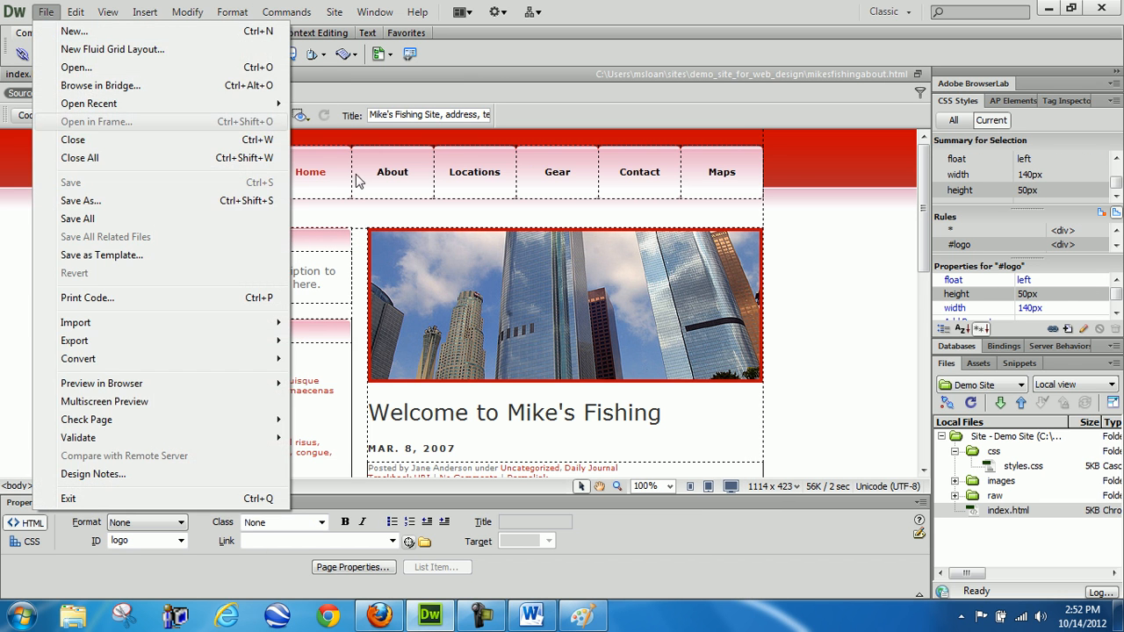
{"action": "left_click", "coordinate": [77, 200]}
{"action": "type", "text": "mike"}
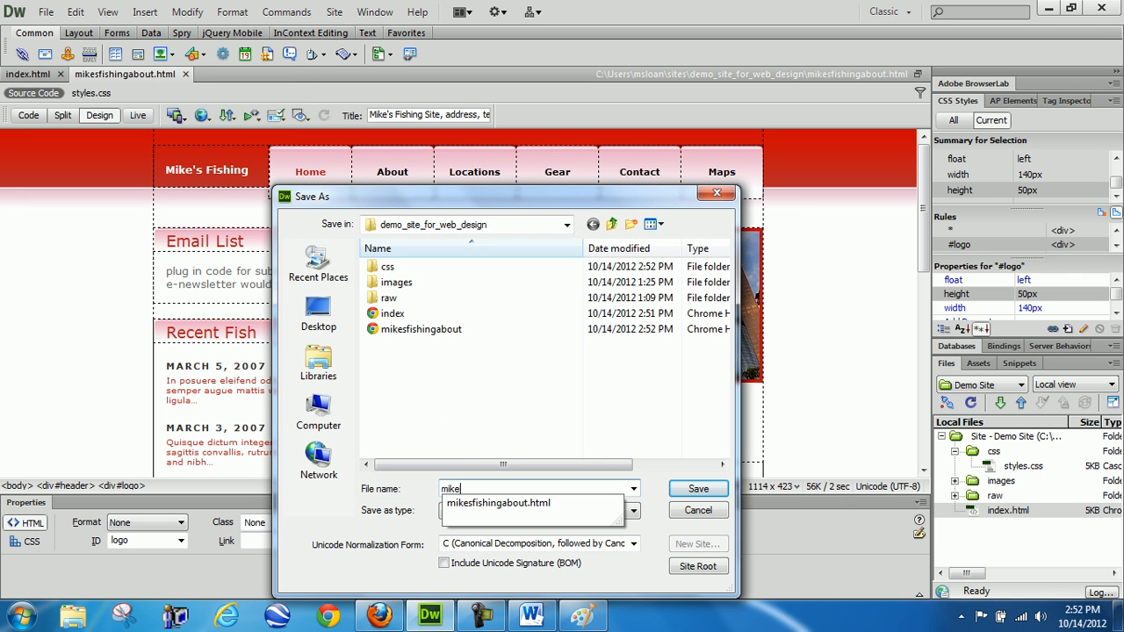
{"action": "type", "text": "sfishinglocations"}
{"action": "key", "text": "Return"}
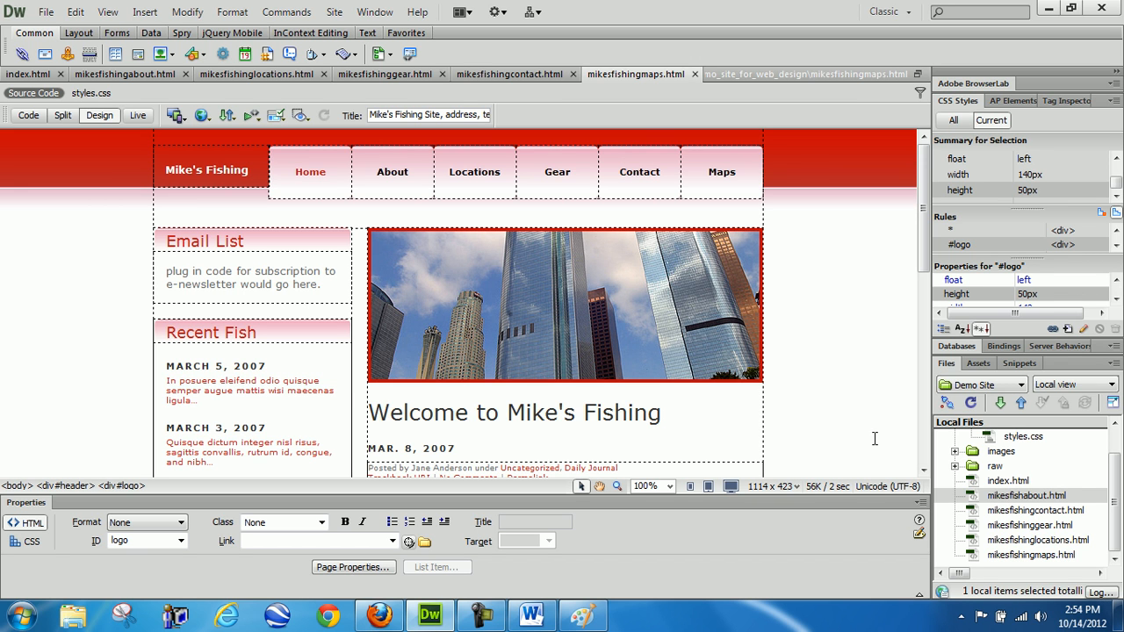
Step: Enlarge the site's file list and check the footer links and header of mikesfishingmaps.html
{"action": "left_click_drag", "start_coordinate": [1051, 338], "coordinate": [1050, 251]}
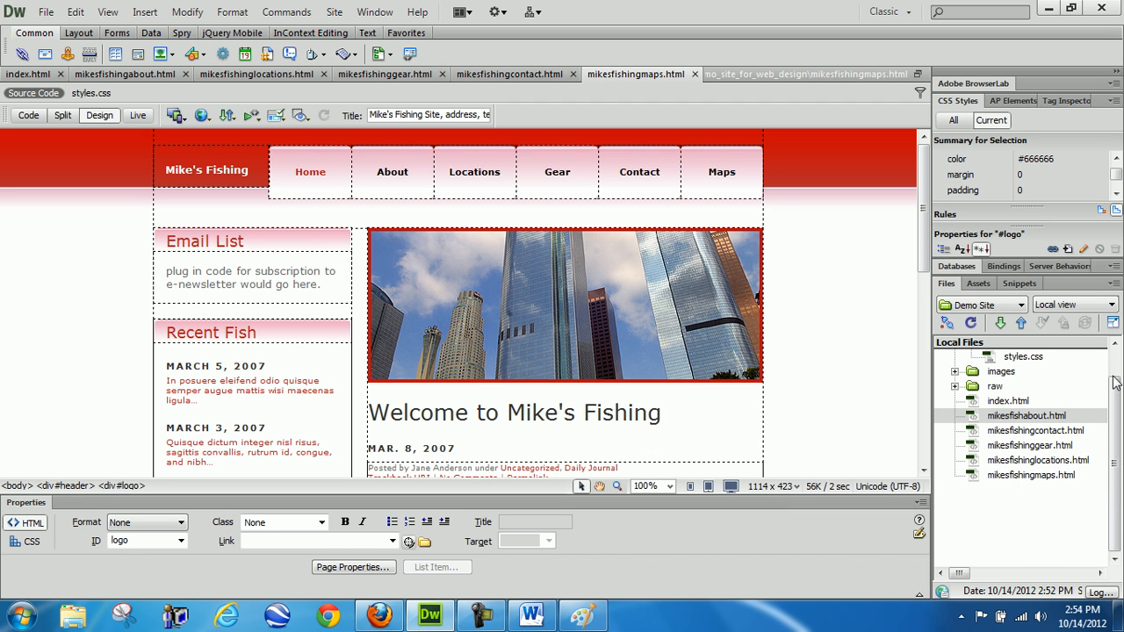
{"action": "left_click", "coordinate": [971, 324]}
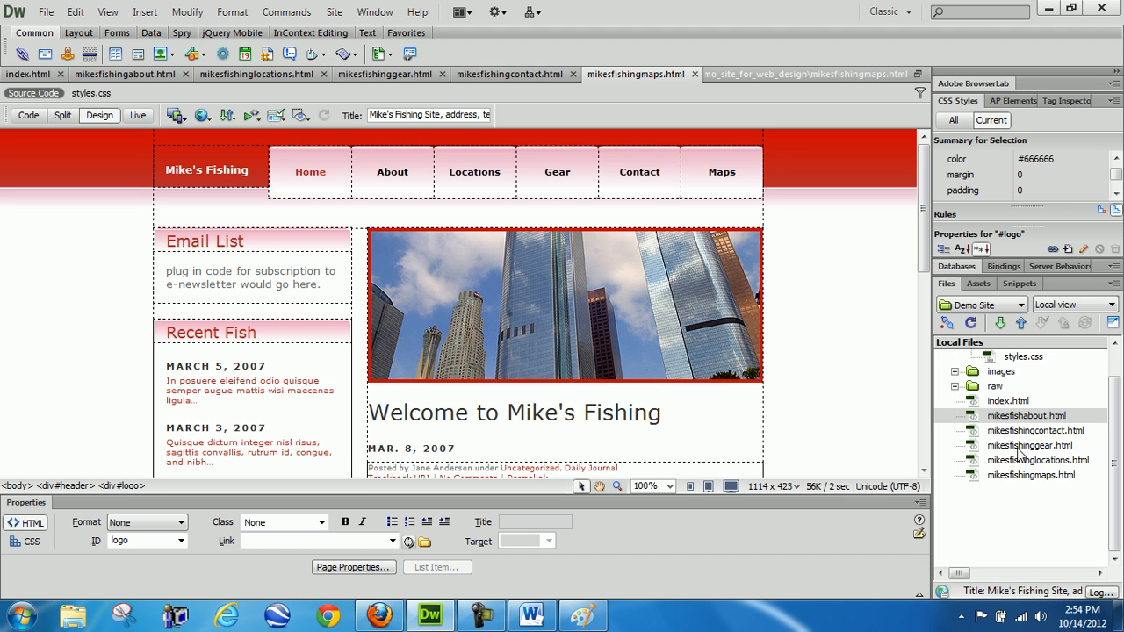
{"action": "left_click_drag", "start_coordinate": [923, 253], "coordinate": [955, 455]}
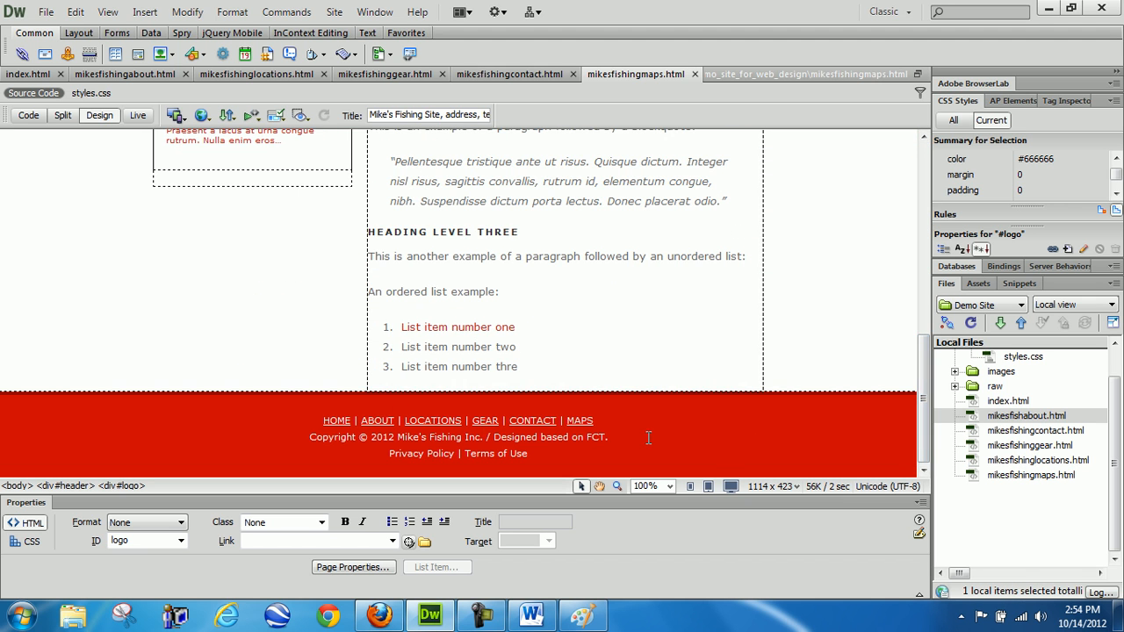
{"action": "left_click_drag", "start_coordinate": [929, 440], "coordinate": [952, 458]}
{"action": "left_click_drag", "start_coordinate": [924, 400], "coordinate": [922, 219]}
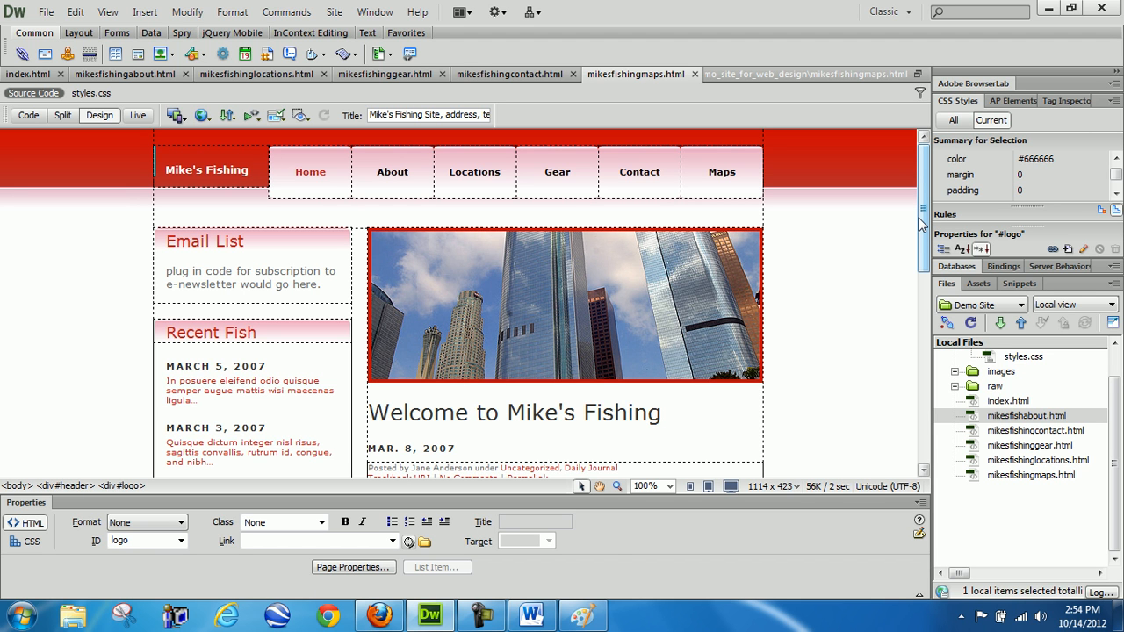
Step: In the page title of mikesfishingmaps.html, replace the description after "Mike's Fishing Site," with "the easiest to follow maps."
{"action": "left_click", "coordinate": [371, 114]}
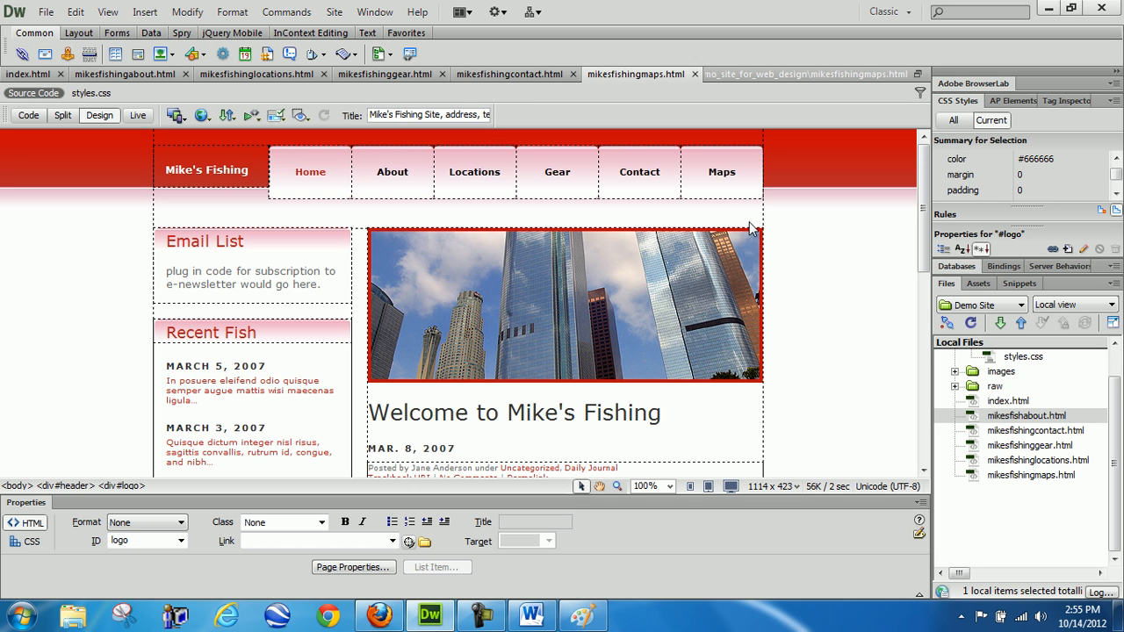
{"action": "key", "text": "ctrl+shift+Right"}
{"action": "key", "text": "ctrl+shift+Right"}
{"action": "key", "text": "ctrl+shift+Right"}
{"action": "key", "text": "ctrl+shift+Right"}
{"action": "key", "text": "ctrl+shift+Right"}
{"action": "key", "text": "ctrl+shift+Right"}
{"action": "key", "text": "ctrl+shift+Right"}
{"action": "key", "text": "ctrl+shift+Right"}
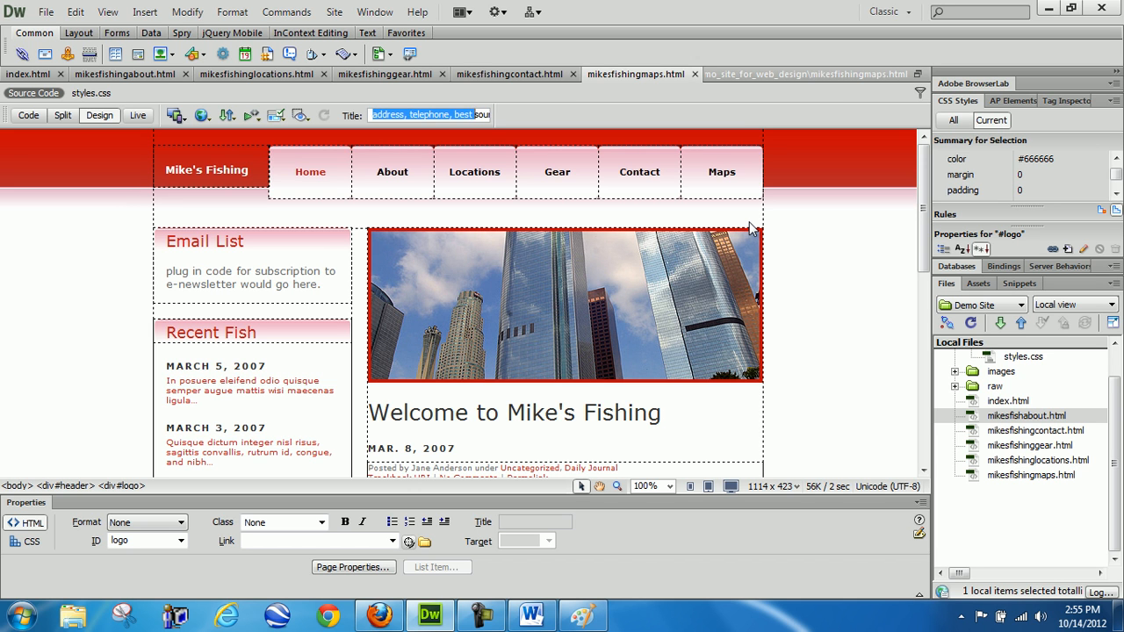
{"action": "key", "text": "ctrl+shift+Right"}
{"action": "key", "text": "ctrl+shift+Right"}
{"action": "key", "text": "ctrl+shift+Right"}
{"action": "key", "text": "BackSpace"}
{"action": "type", "text": "easiest"}
{"action": "type", "text": " to fol"}
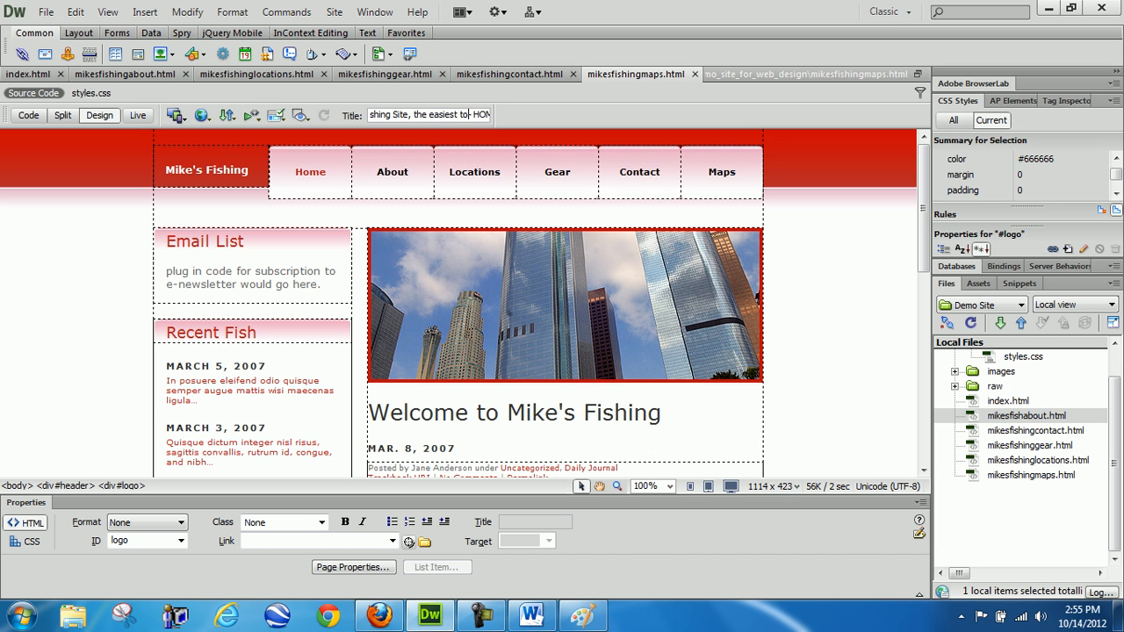
{"action": "type", "text": "low maps."}
Step: Replace the word HOME at the end of the maps page's title with MAPS
{"action": "key", "text": "Right"}
{"action": "key", "text": "Right"}
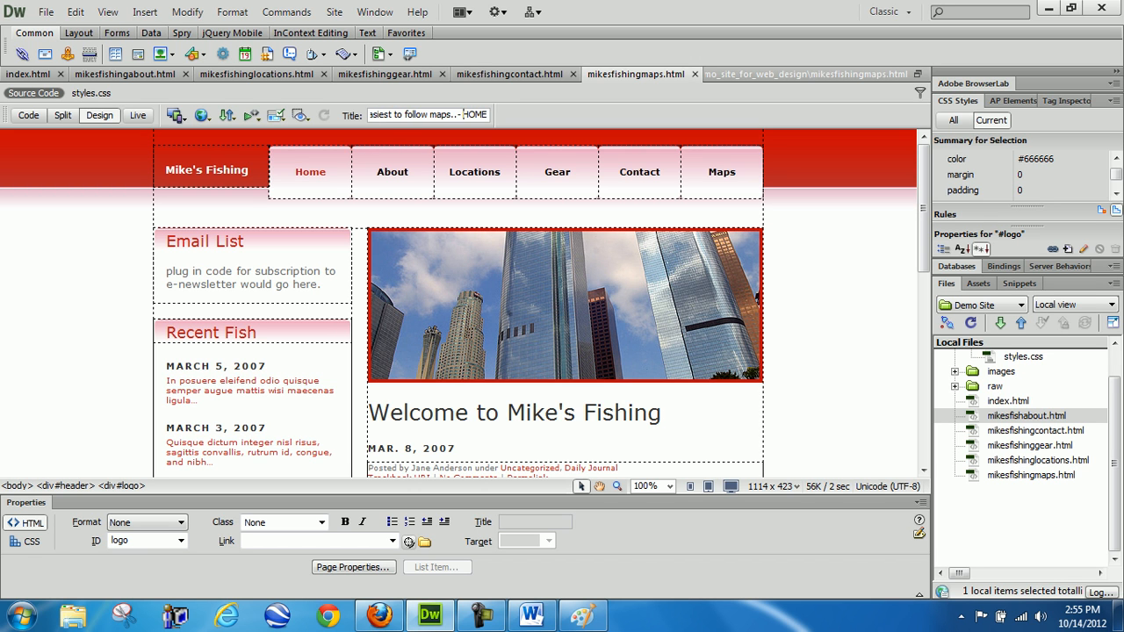
{"action": "key", "text": "shift+End"}
{"action": "type", "text": "MAPS"}
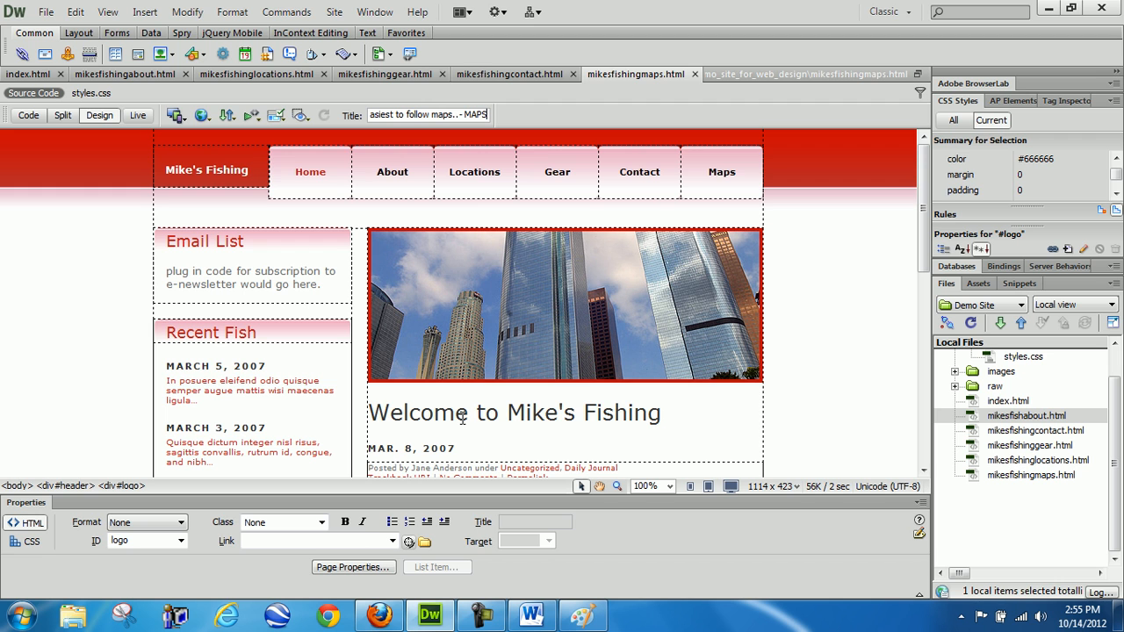
{"action": "key", "text": "Return"}
Step: Look through the open contact, gear, locations and about pages, checking the title of each
{"action": "left_click", "coordinate": [508, 75]}
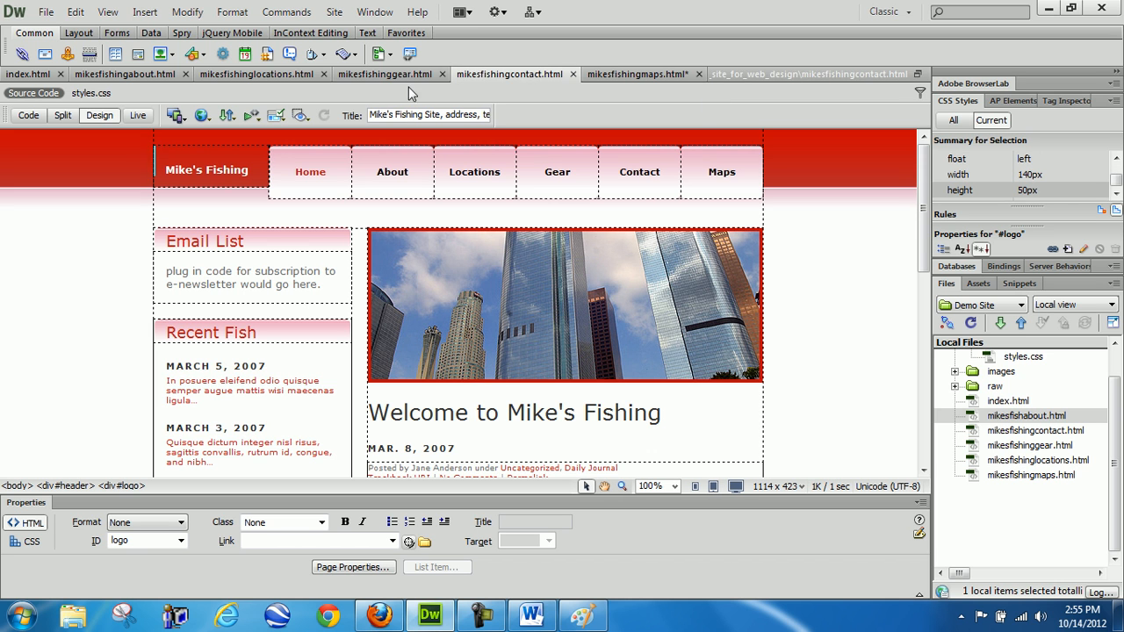
{"action": "left_click", "coordinate": [399, 79]}
{"action": "left_click", "coordinate": [257, 75]}
{"action": "left_click", "coordinate": [125, 76]}
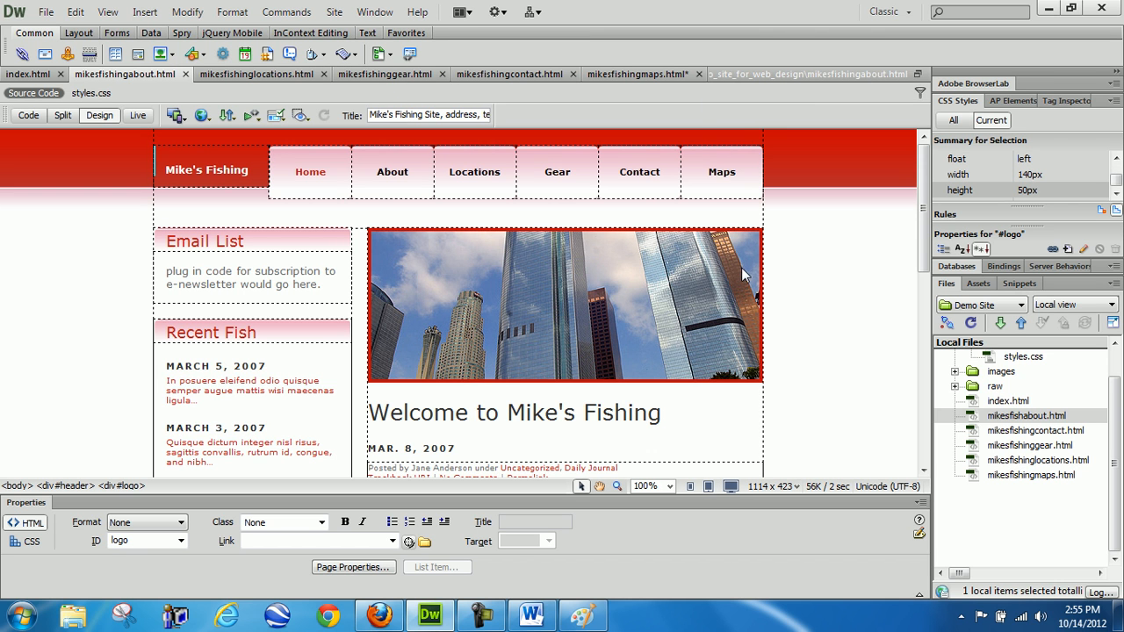
Step: Save all open pages of the site and close them all
{"action": "left_click", "coordinate": [46, 13]}
{"action": "left_click", "coordinate": [78, 219]}
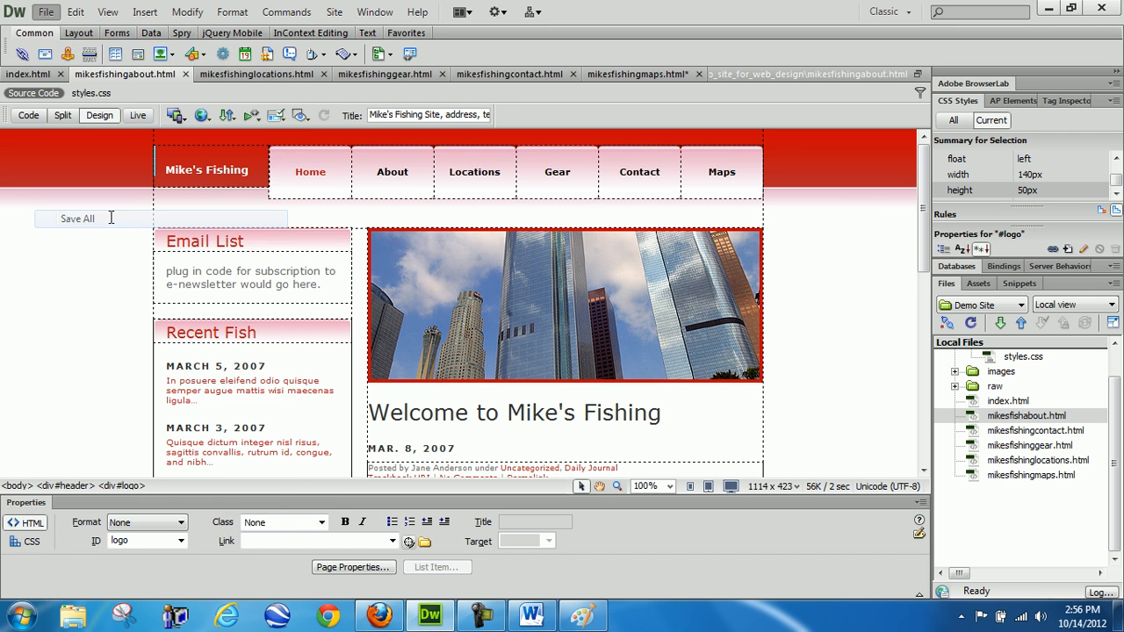
{"action": "left_click", "coordinate": [46, 12]}
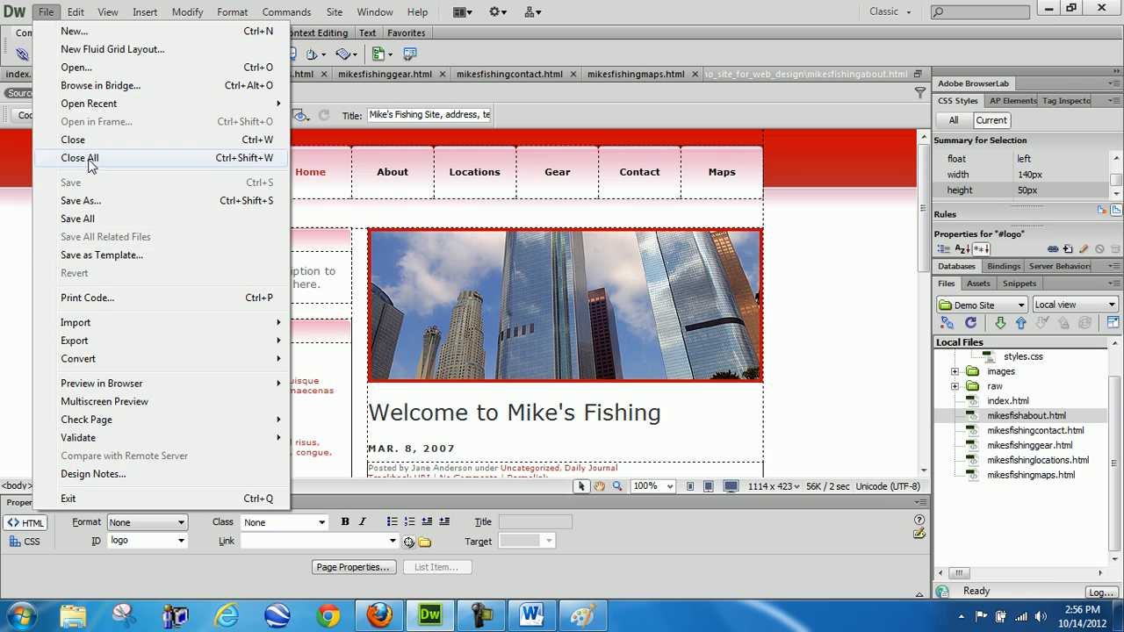
{"action": "left_click", "coordinate": [154, 157]}
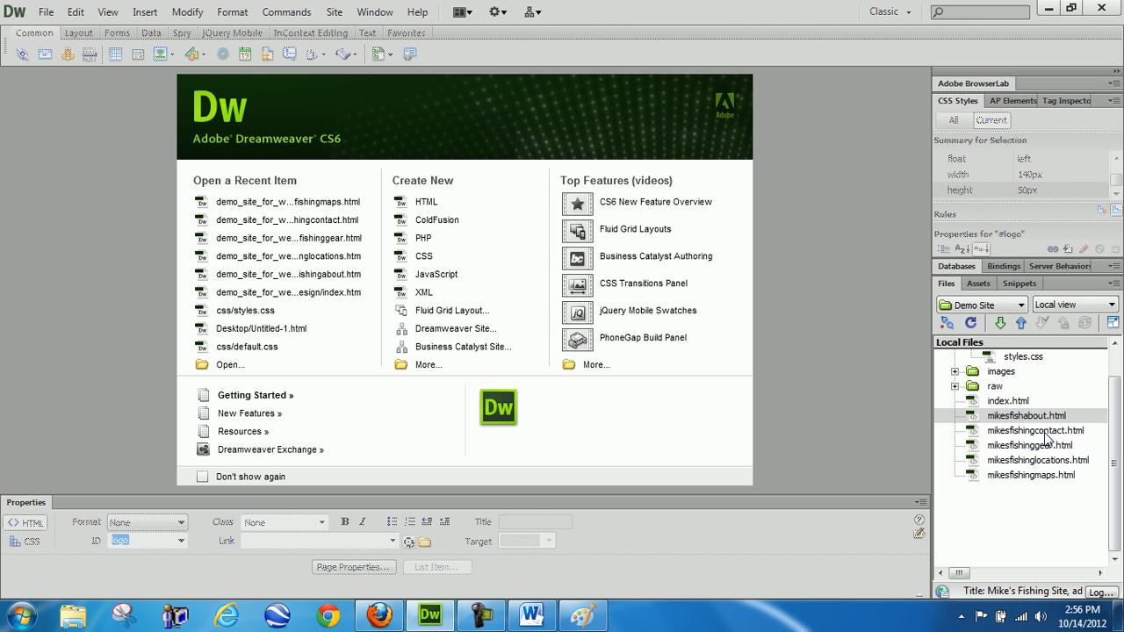
Step: Reopen index.html, examine the link of the Maps item in the header menu against the site files, and close the page
{"action": "double_click", "coordinate": [1007, 401]}
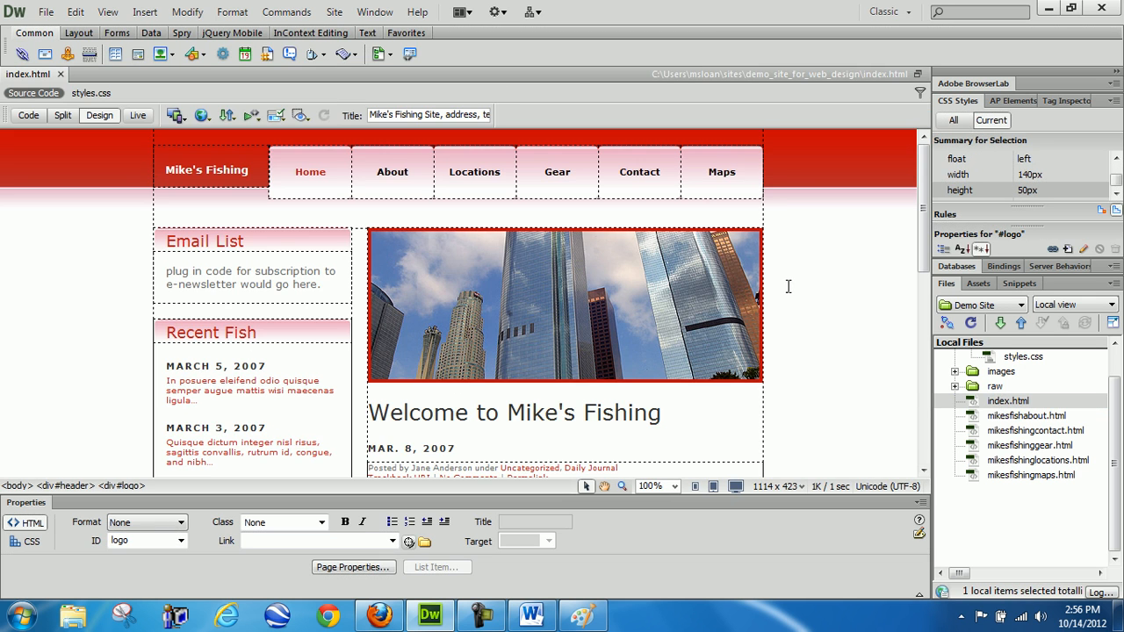
{"action": "left_click_drag", "start_coordinate": [926, 193], "coordinate": [929, 162]}
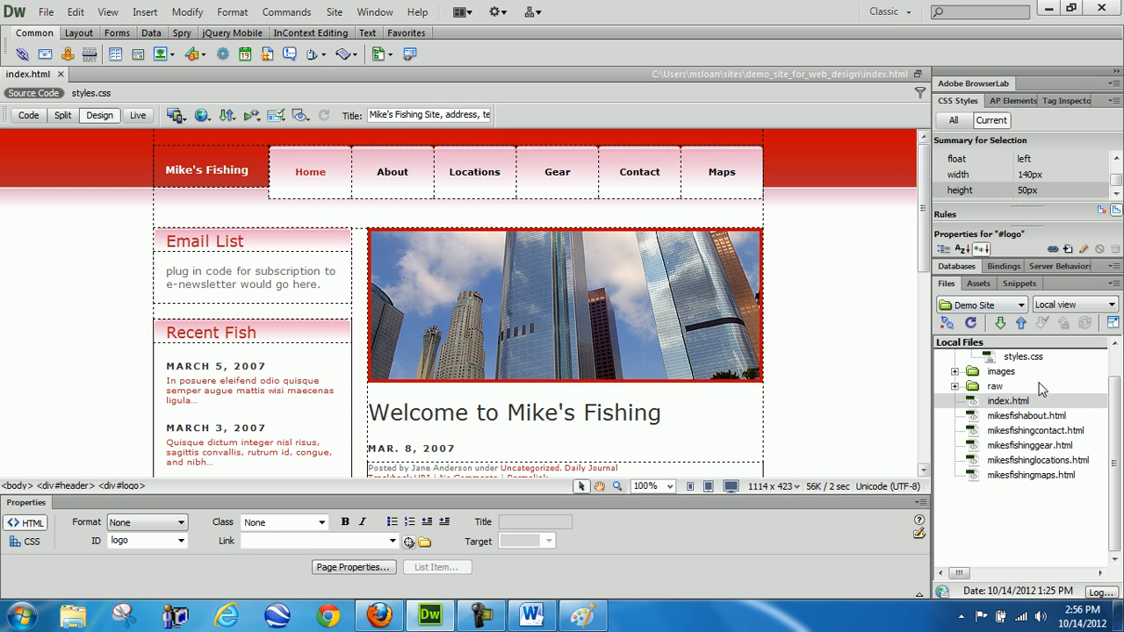
{"action": "left_click", "coordinate": [1118, 449]}
{"action": "left_click_drag", "start_coordinate": [1118, 449], "coordinate": [1121, 417]}
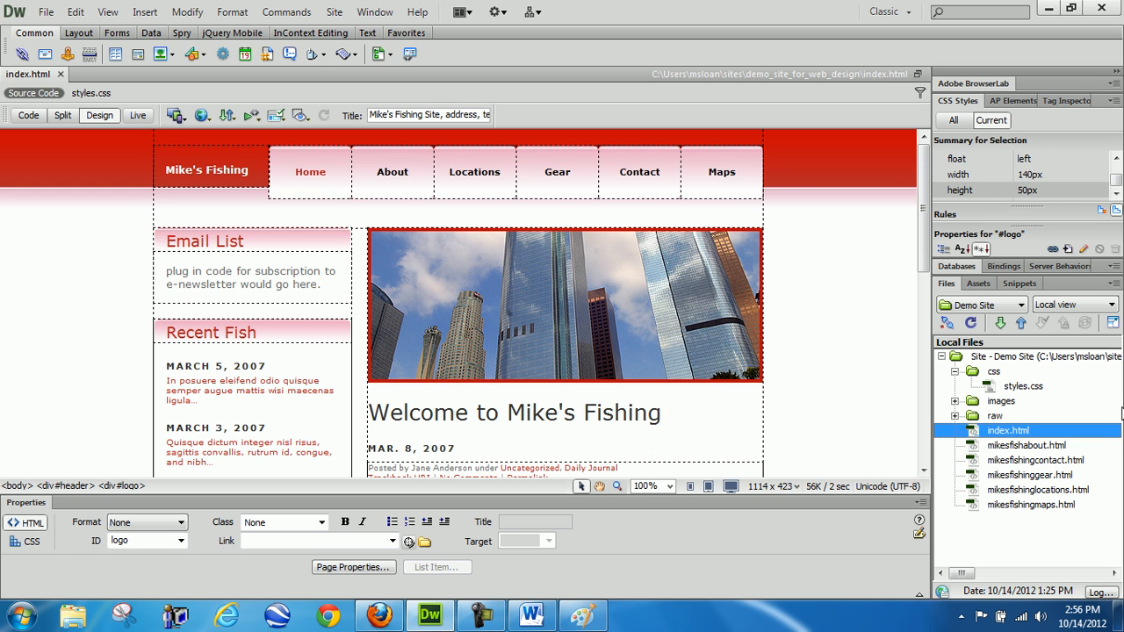
{"action": "left_click", "coordinate": [722, 172]}
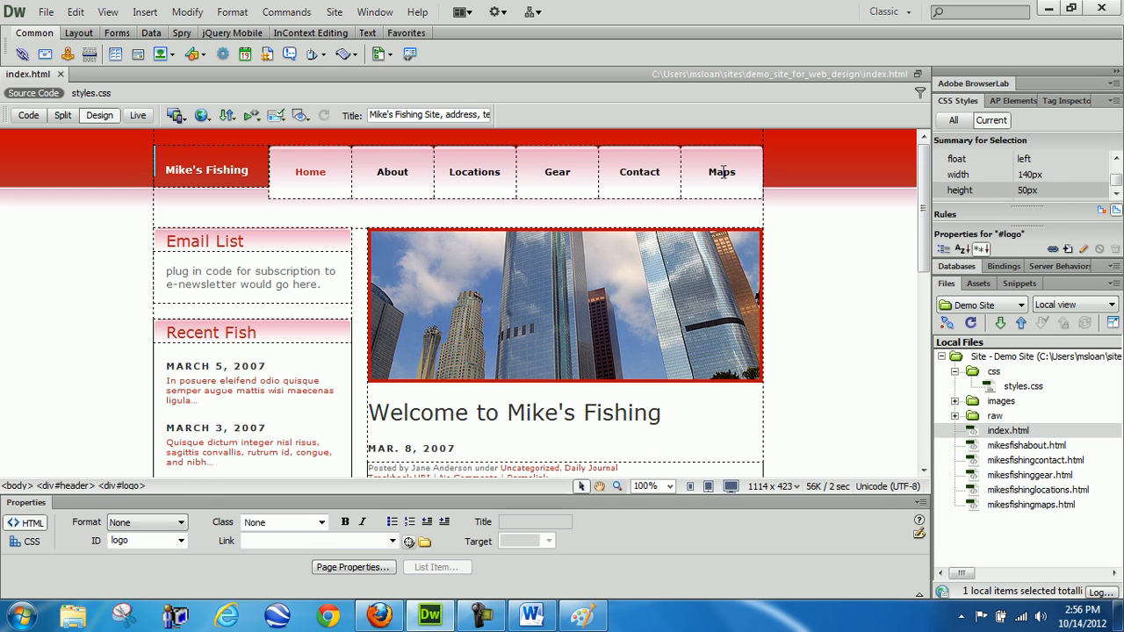
{"action": "left_click", "coordinate": [722, 172]}
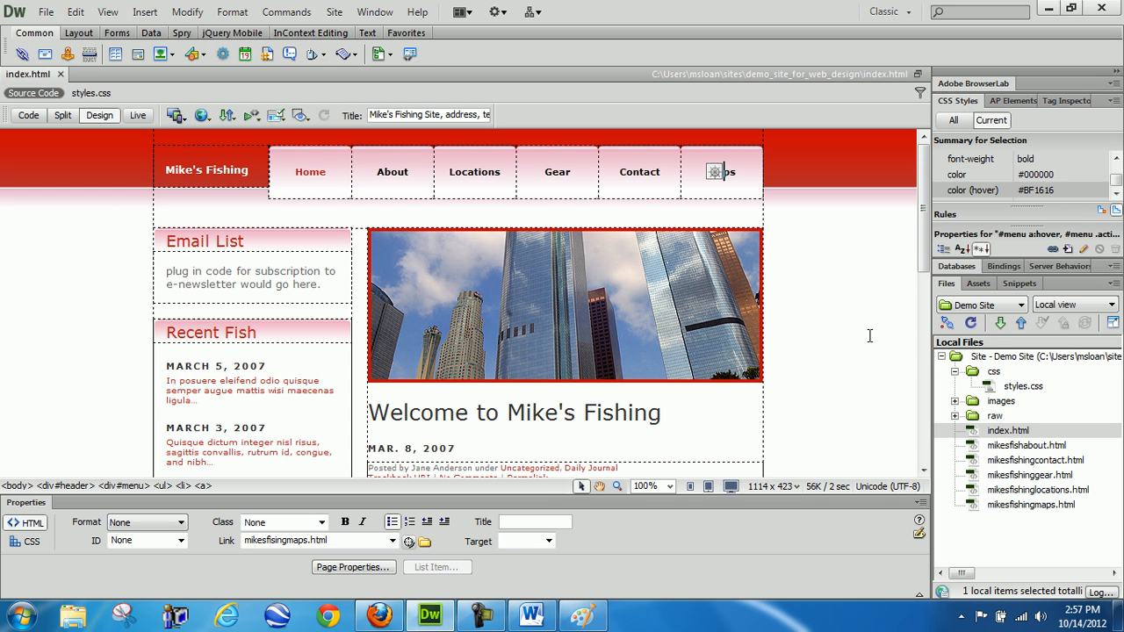
{"action": "key", "text": "ctrl+w"}
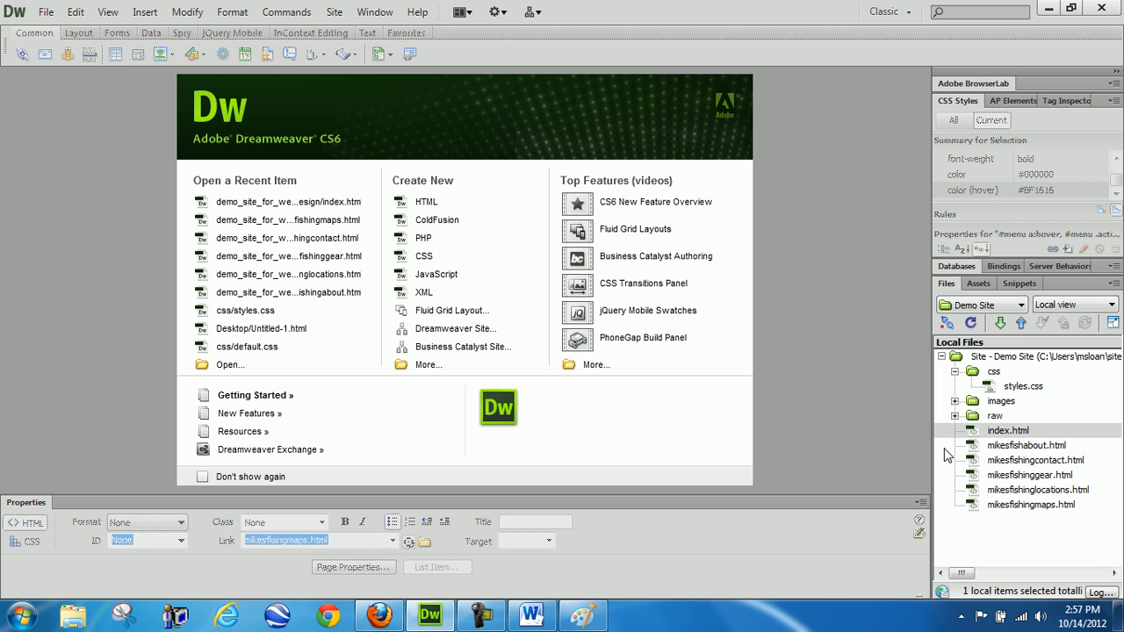
Step: Minimize Dreamweaver, close the Paint sketch without saving it, and minimize Firefox to reach the desktop
{"action": "left_click", "coordinate": [1047, 7]}
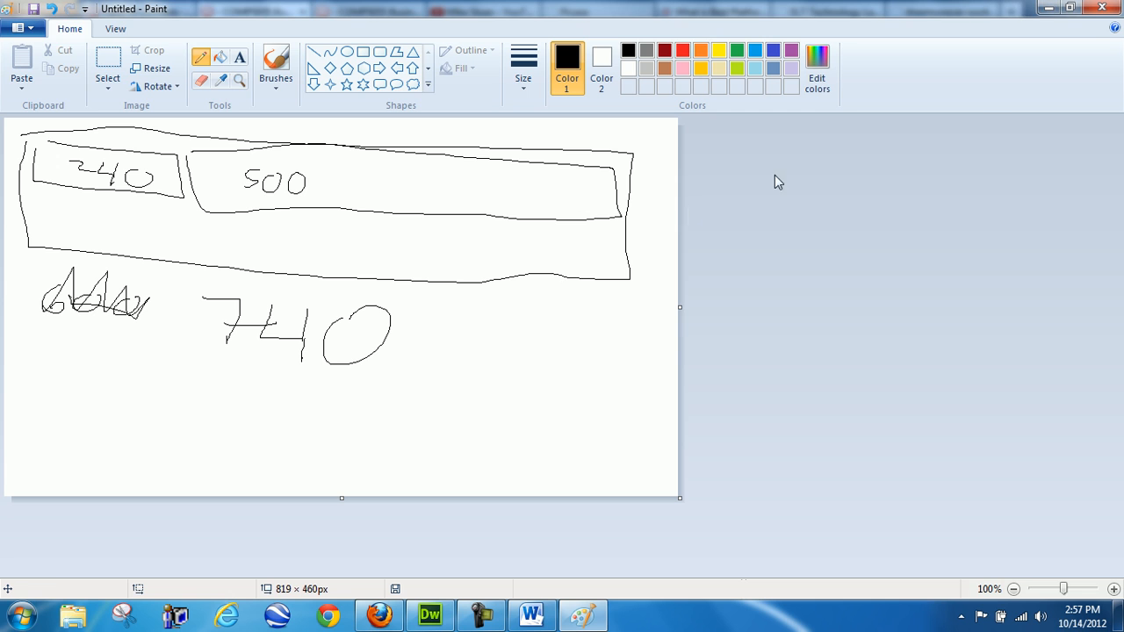
{"action": "left_click", "coordinate": [1101, 7]}
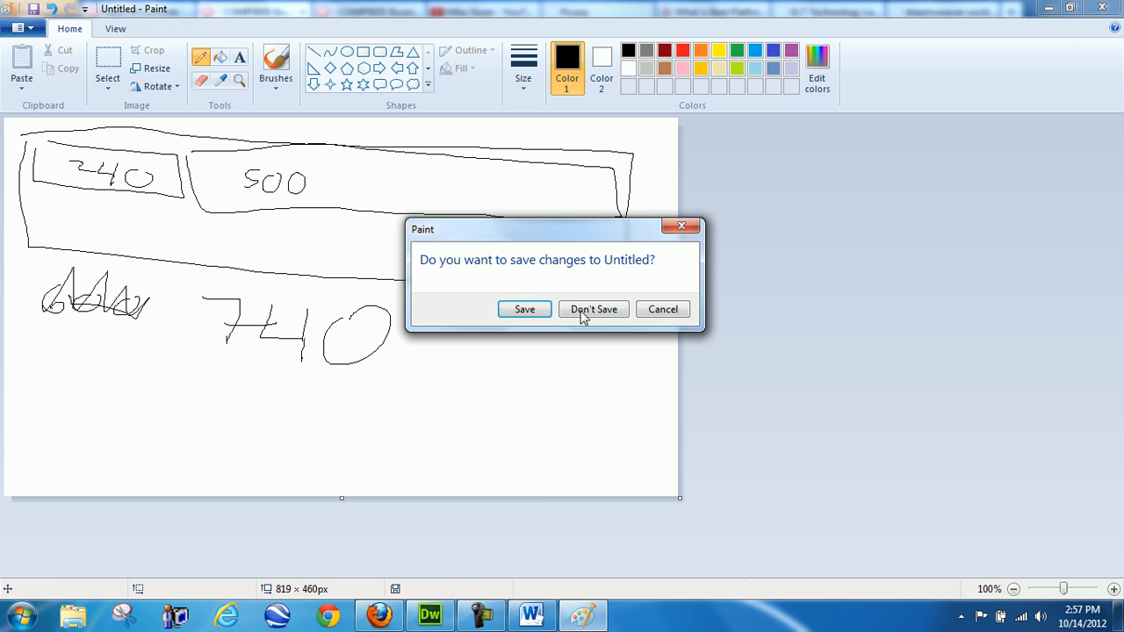
{"action": "left_click", "coordinate": [593, 309]}
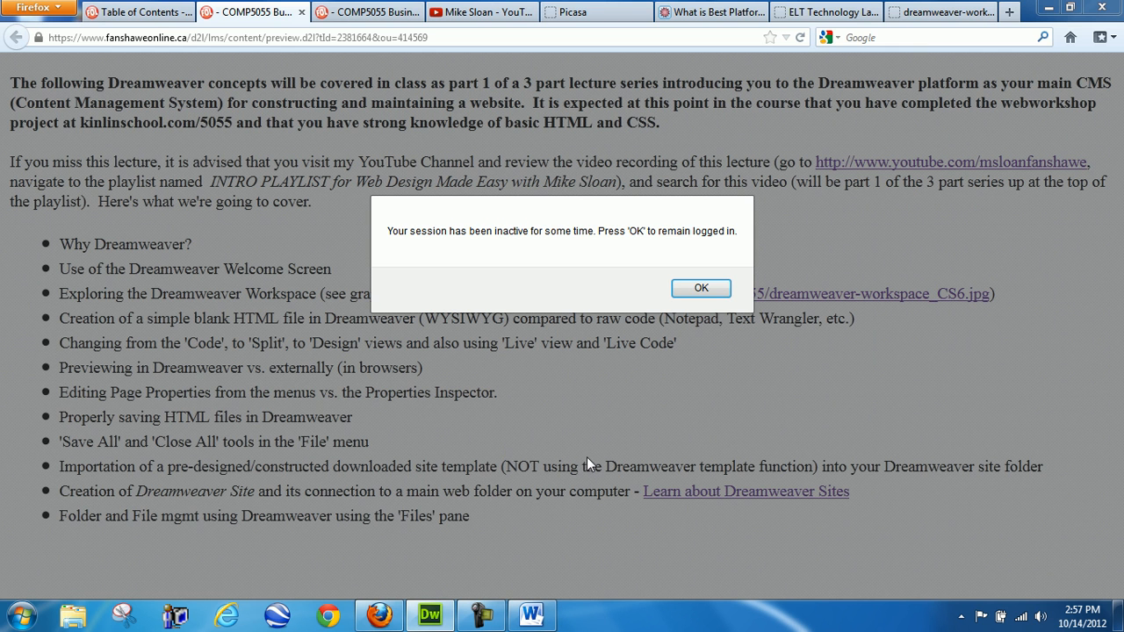
{"action": "left_click", "coordinate": [1049, 7]}
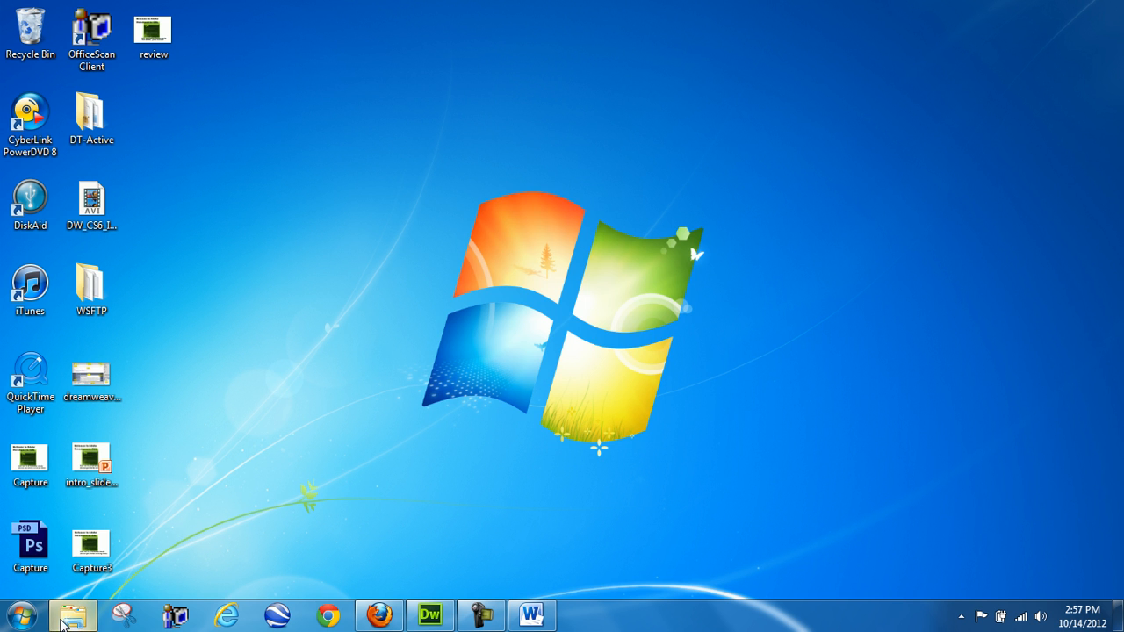
Step: Switch to Windows Explorer and open the demo_site_for_web_design folder inside sites to view its files
{"action": "left_click", "coordinate": [72, 616]}
{"action": "scroll", "coordinate": [378, 259], "scroll_direction": "down", "scroll_amount": 2}
{"action": "scroll", "coordinate": [378, 259], "scroll_direction": "down", "scroll_amount": 5}
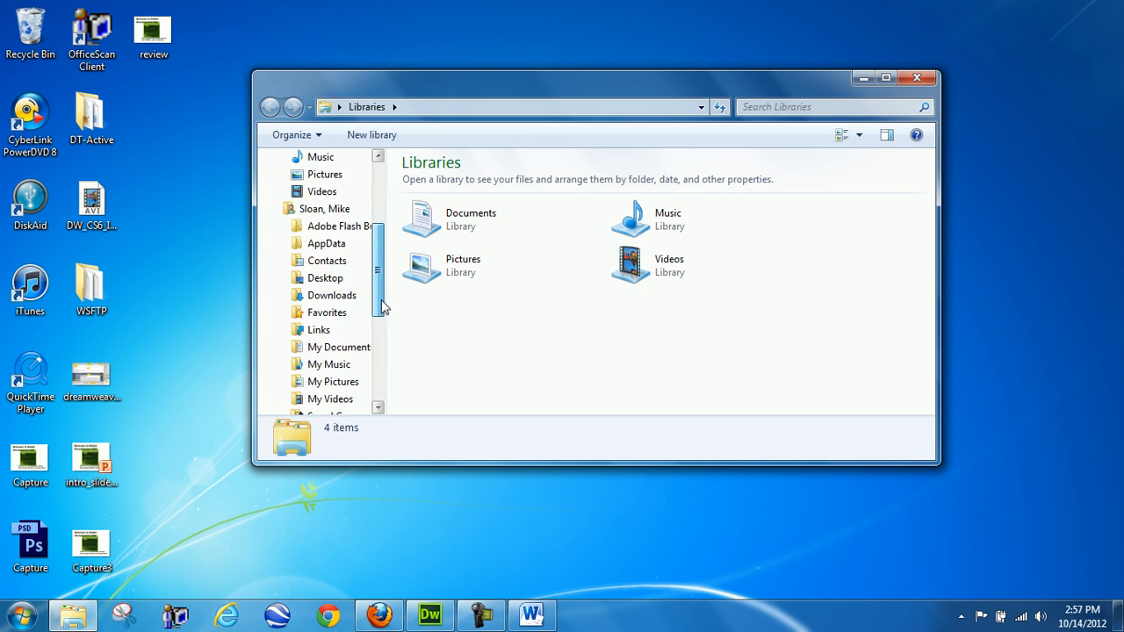
{"action": "left_click", "coordinate": [321, 295]}
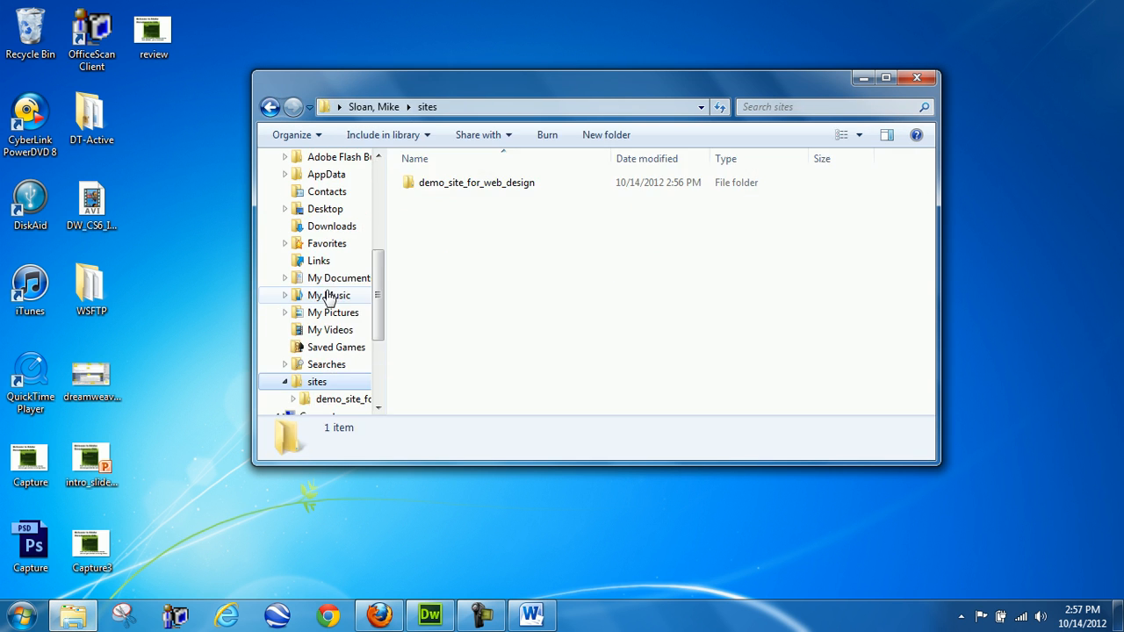
{"action": "double_click", "coordinate": [471, 185]}
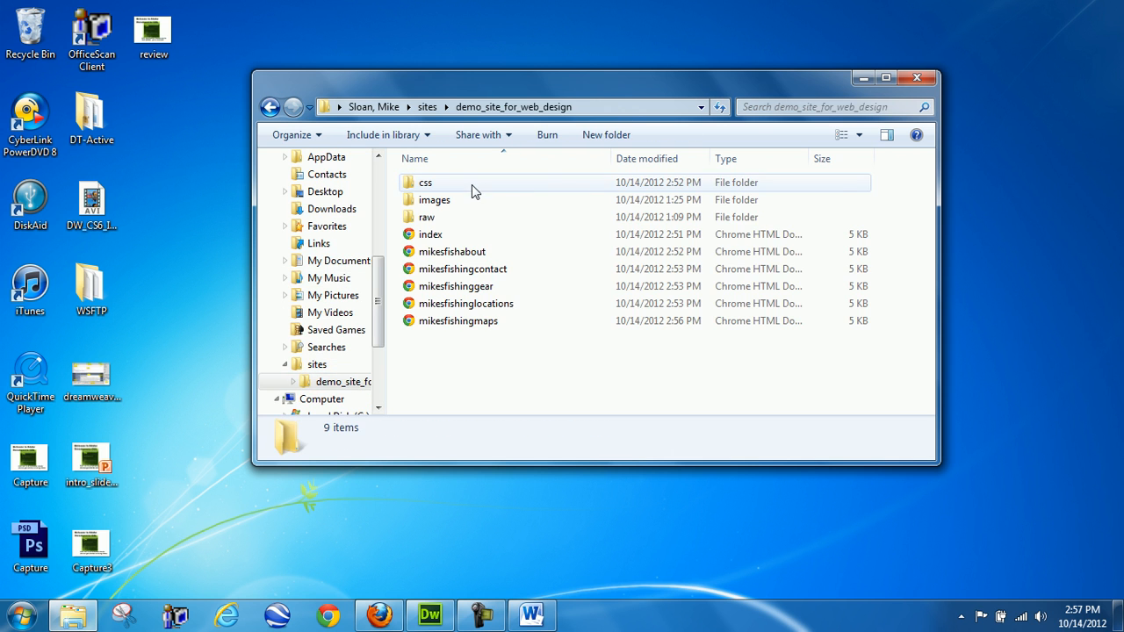
Step: Open the mikesfishabout page in the browser, test the Home and About links of its header menu, and return to the home page
{"action": "left_click", "coordinate": [468, 252]}
{"action": "key", "text": "Return"}
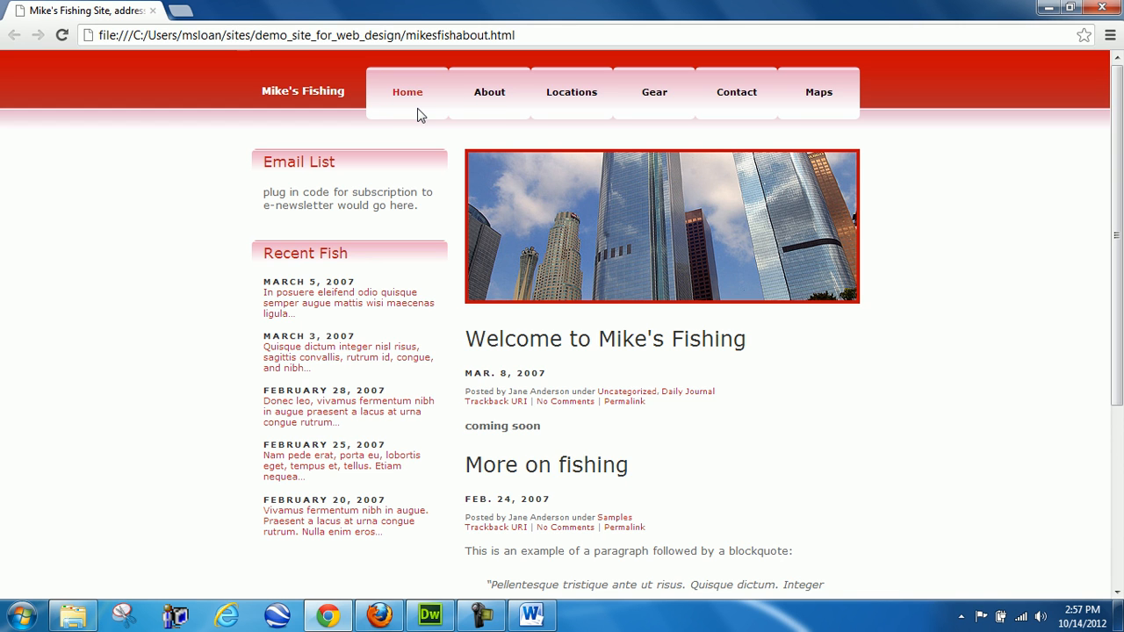
{"action": "left_click", "coordinate": [420, 117]}
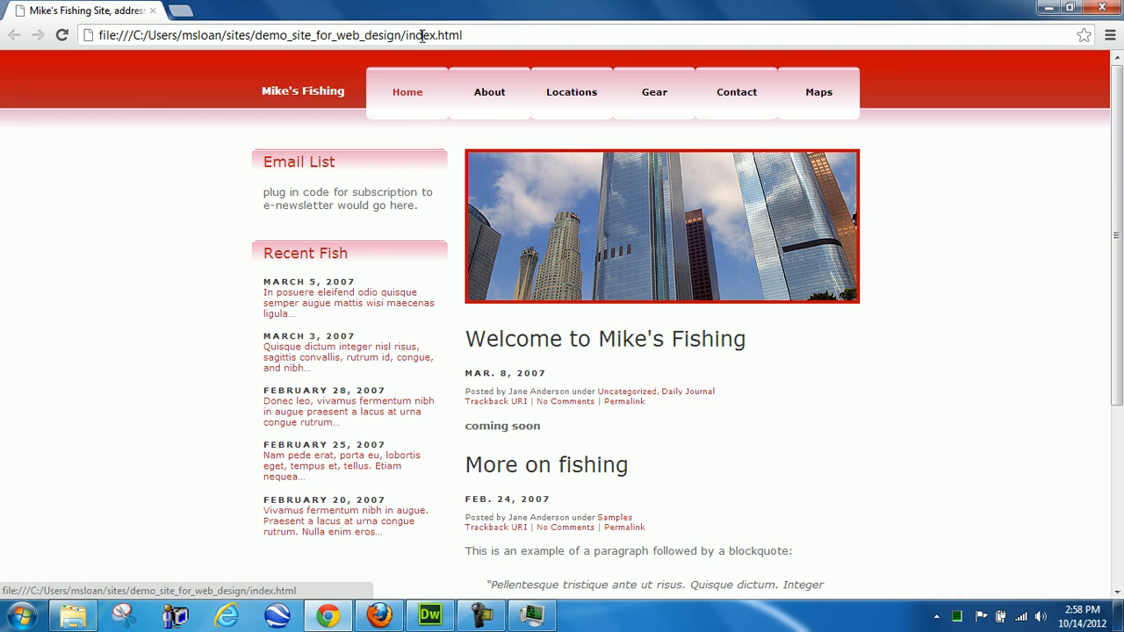
{"action": "left_click", "coordinate": [472, 103]}
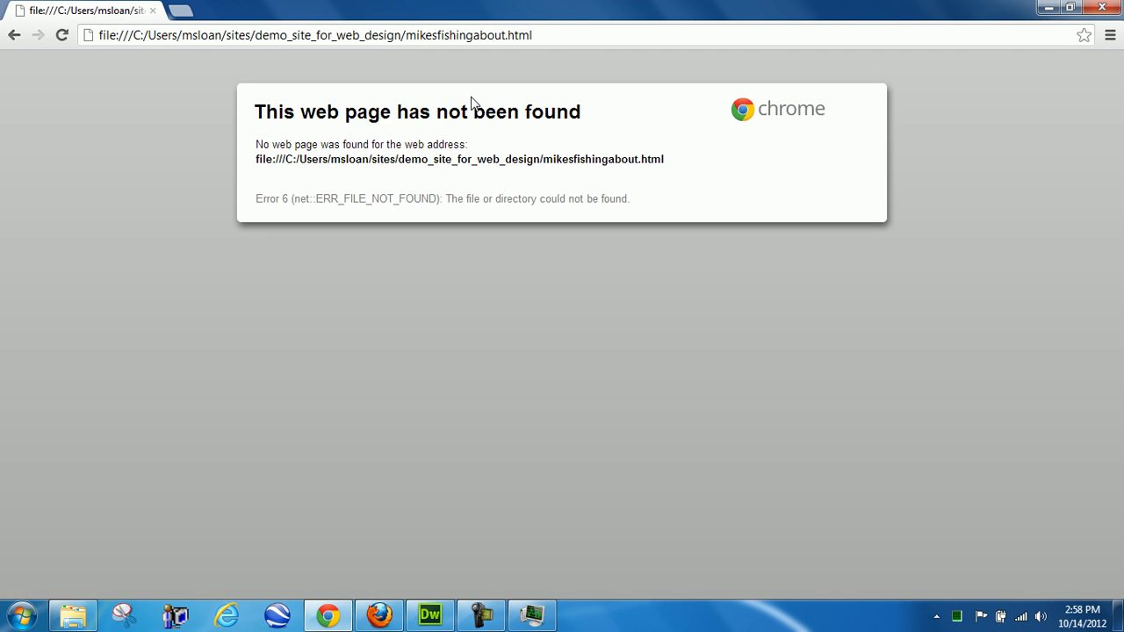
{"action": "left_click", "coordinate": [14, 35]}
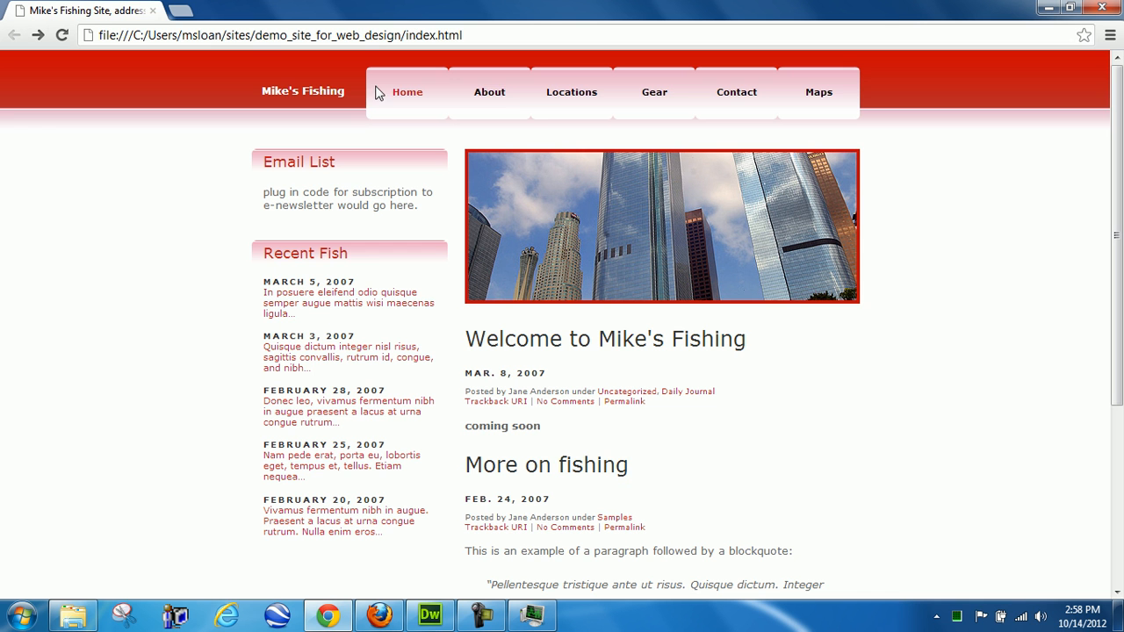
Step: Test the Locations, Gear, Contact and Maps links of the header menu, going back to the Contact page after Maps
{"action": "left_click", "coordinate": [574, 98]}
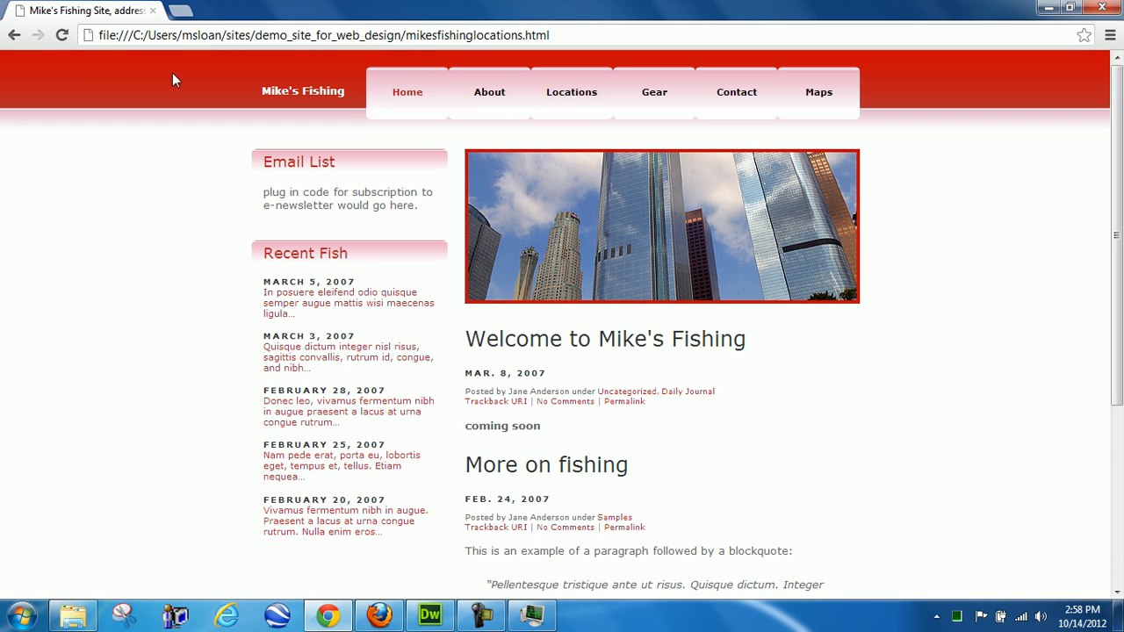
{"action": "left_click", "coordinate": [14, 35]}
{"action": "left_click", "coordinate": [652, 98]}
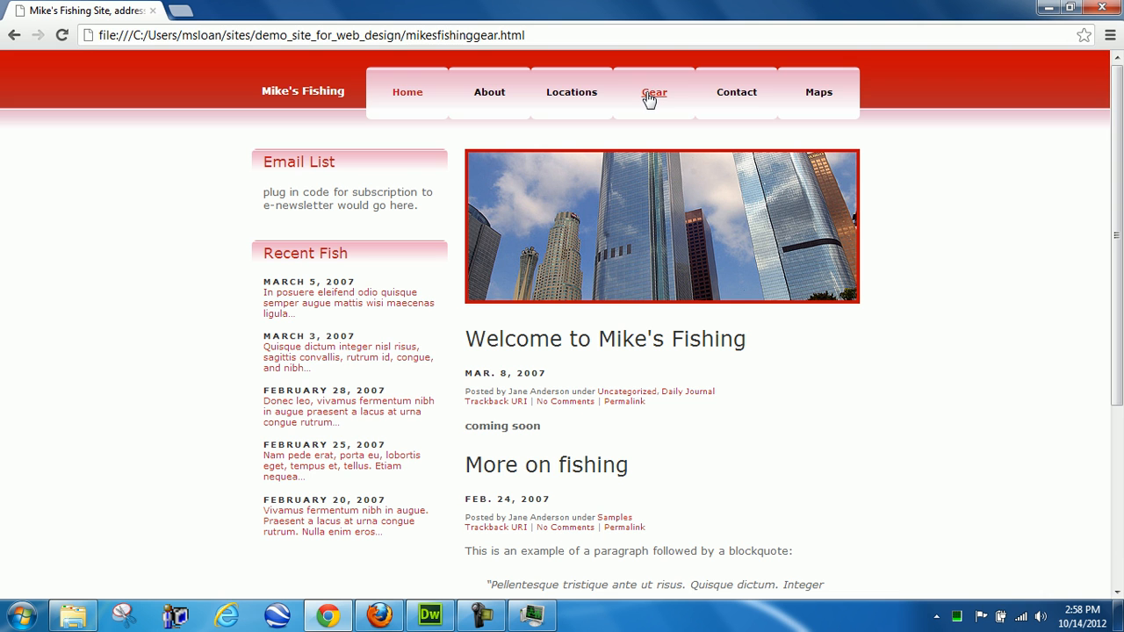
{"action": "left_click", "coordinate": [745, 105]}
{"action": "left_click", "coordinate": [814, 99]}
{"action": "left_click", "coordinate": [14, 35]}
Step: Examine the footer links at the end of the Contact page, and close the browser
{"action": "scroll", "coordinate": [634, 456], "scroll_direction": "down", "scroll_amount": 3}
{"action": "key", "text": "F5"}
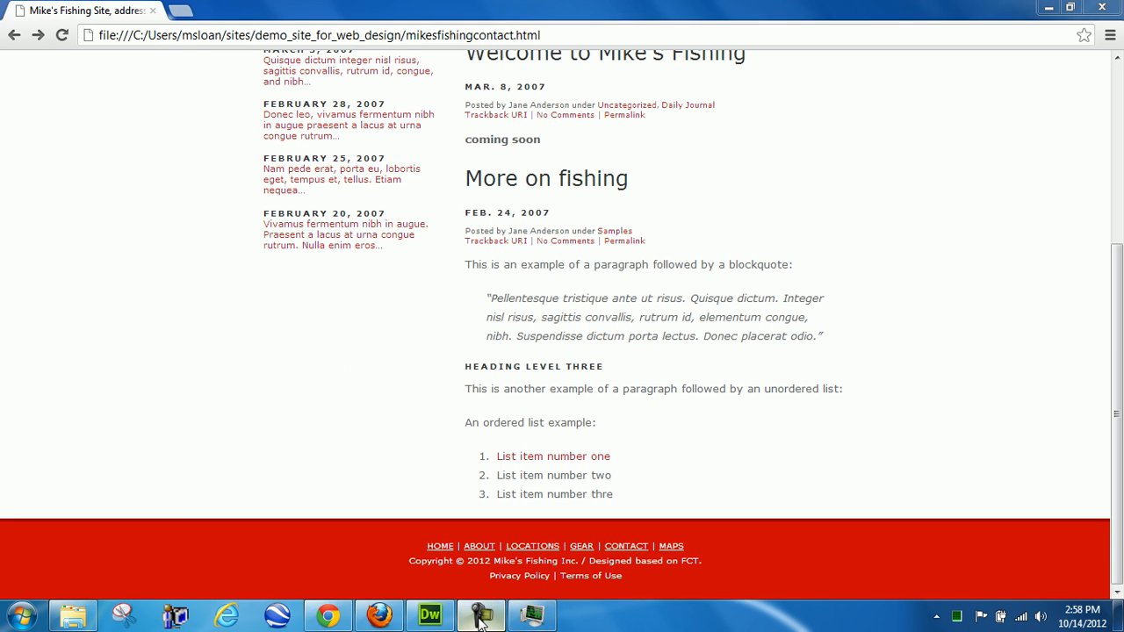
{"action": "left_click", "coordinate": [531, 617]}
{"action": "left_click", "coordinate": [387, 349]}
{"action": "scroll", "coordinate": [911, 410], "scroll_direction": "up", "scroll_amount": 3}
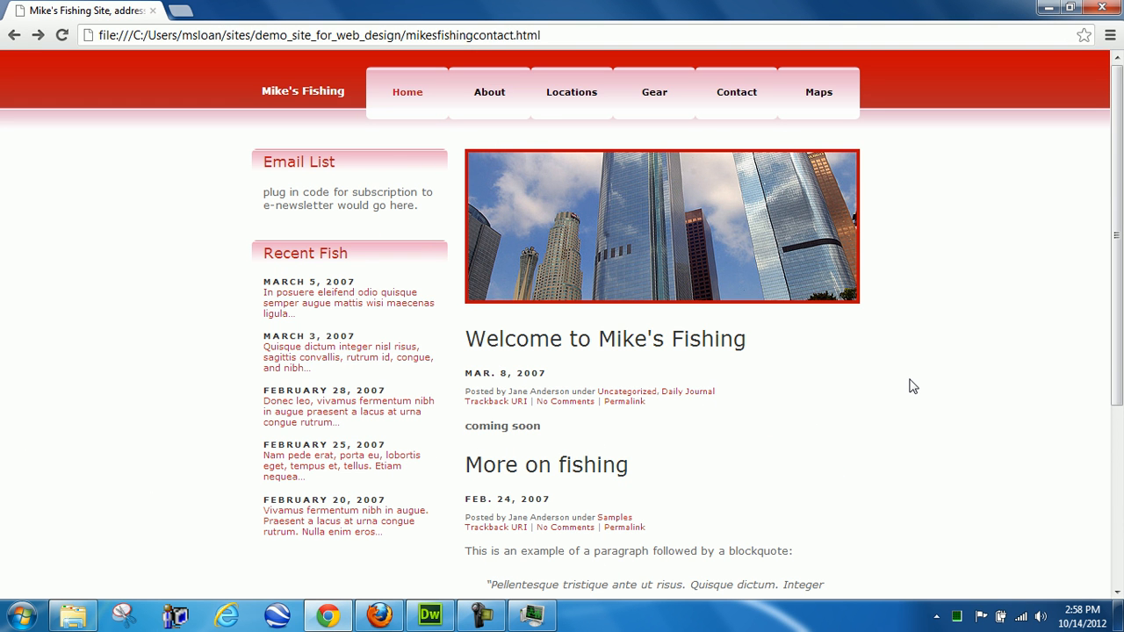
{"action": "left_click", "coordinate": [1101, 7]}
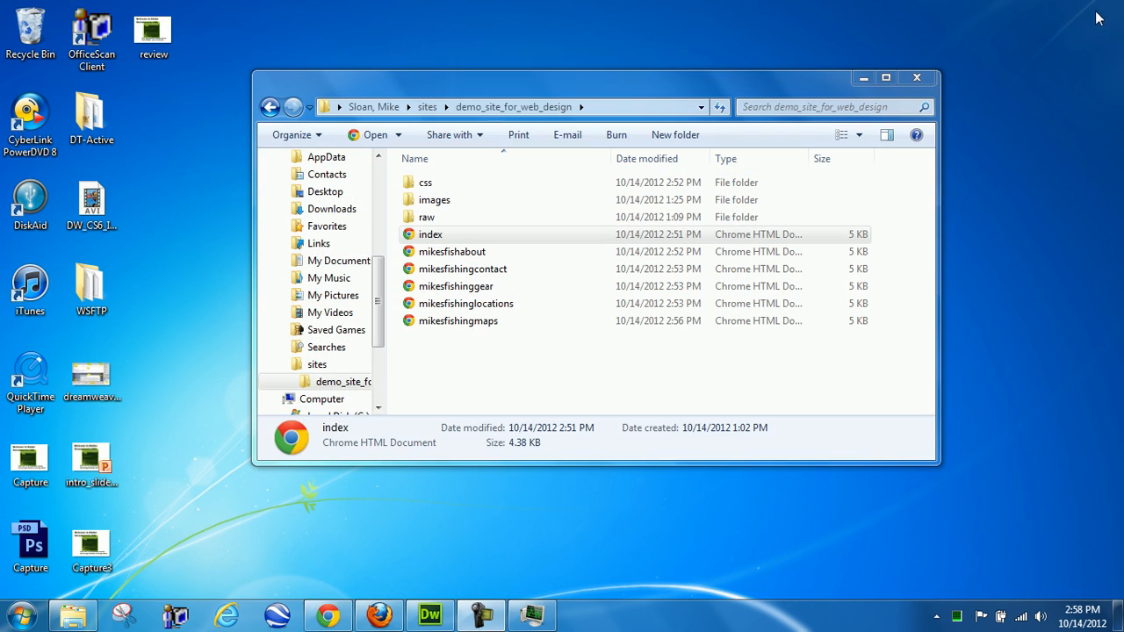
Step: Switch to Dreamweaver, check the links sitewide, and examine the first broken link reported for index.html
{"action": "left_click", "coordinate": [429, 614]}
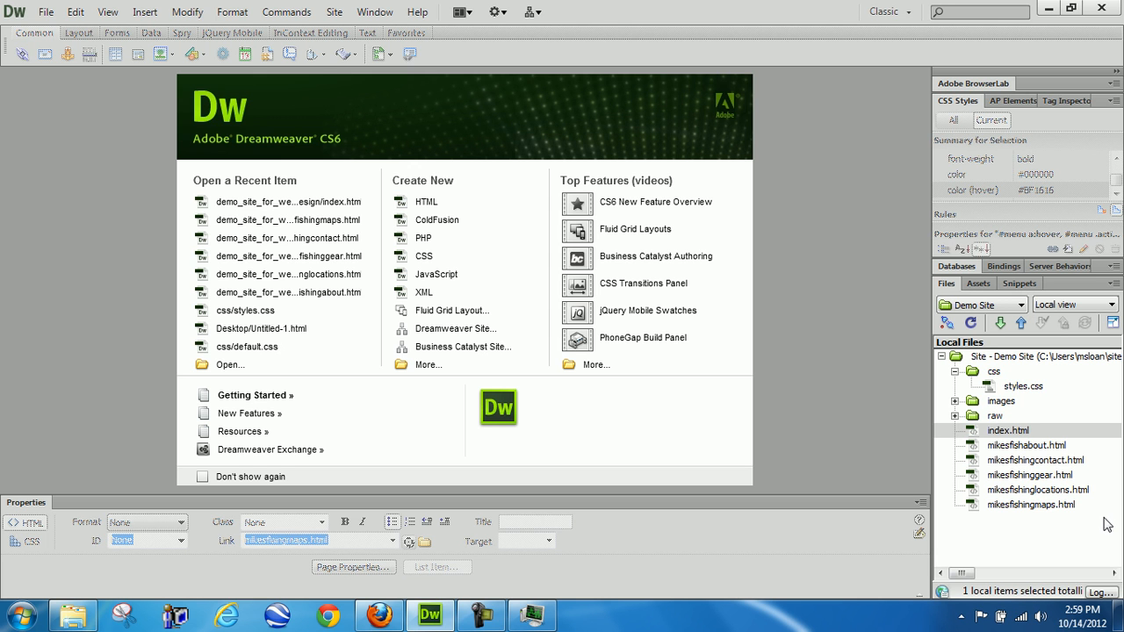
{"action": "left_click", "coordinate": [335, 11]}
{"action": "left_click", "coordinate": [420, 280]}
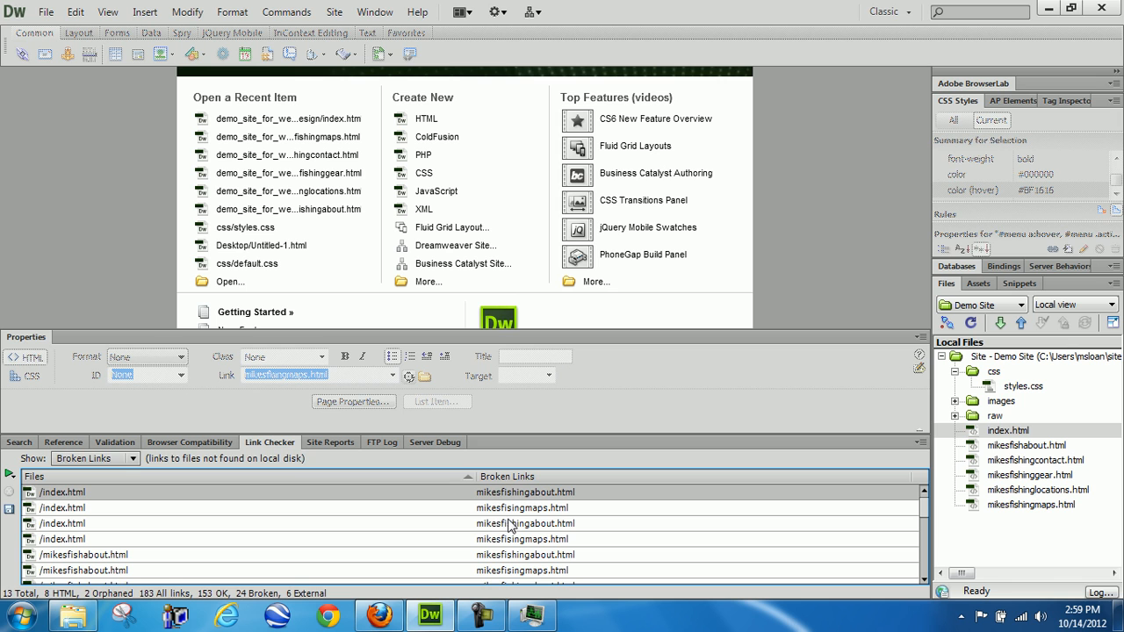
{"action": "left_click", "coordinate": [520, 494]}
{"action": "left_click", "coordinate": [512, 493]}
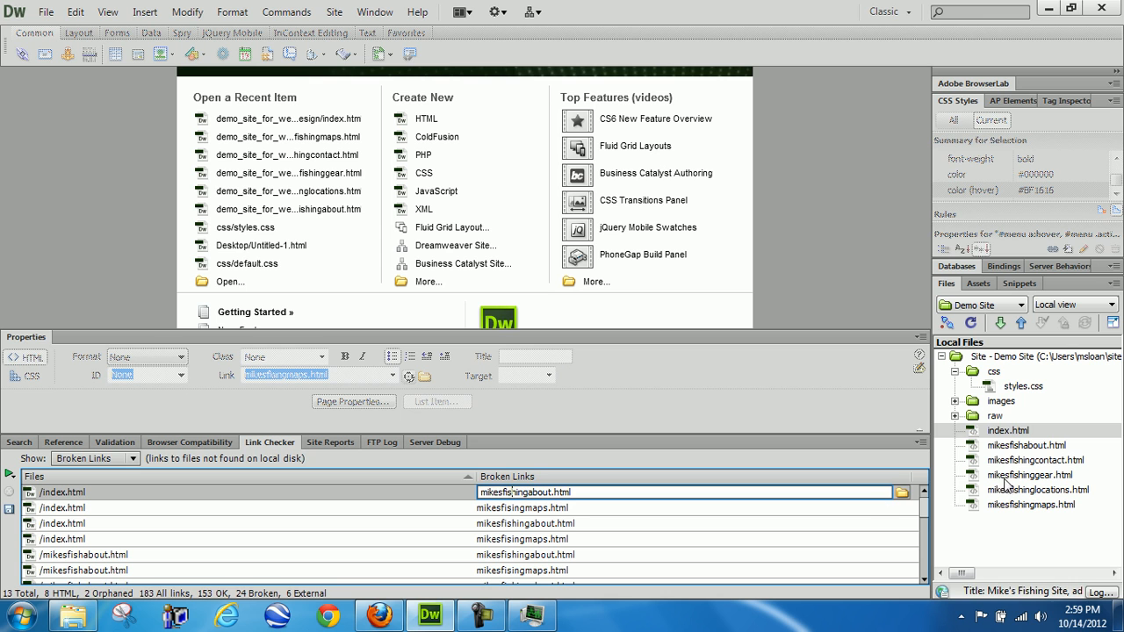
Step: Rename mikesfishabout.html to mikesfishingabout.html in the site files and update the links in the affected file
{"action": "left_click", "coordinate": [1015, 446]}
{"action": "left_click", "coordinate": [1014, 447]}
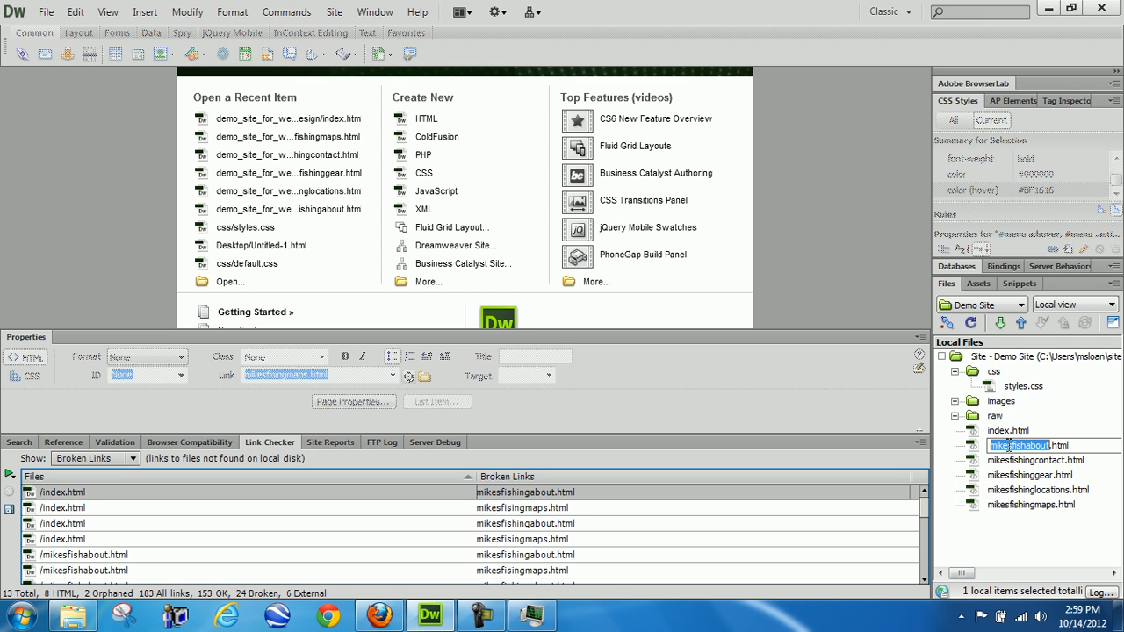
{"action": "left_click", "coordinate": [1024, 445]}
{"action": "type", "text": "ing"}
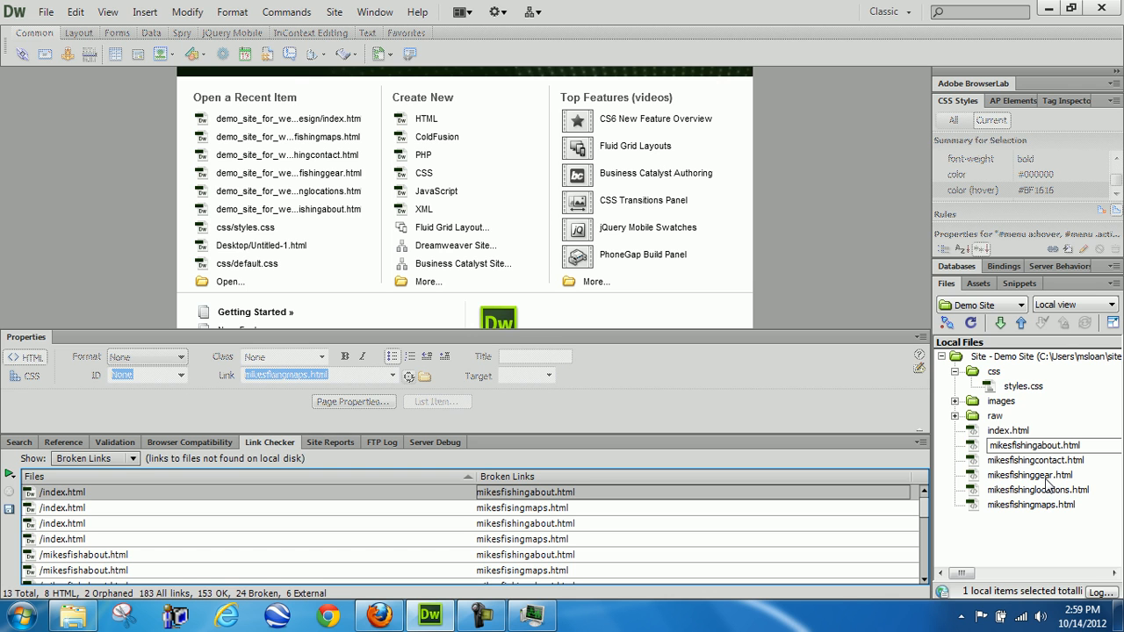
{"action": "key", "text": "Return"}
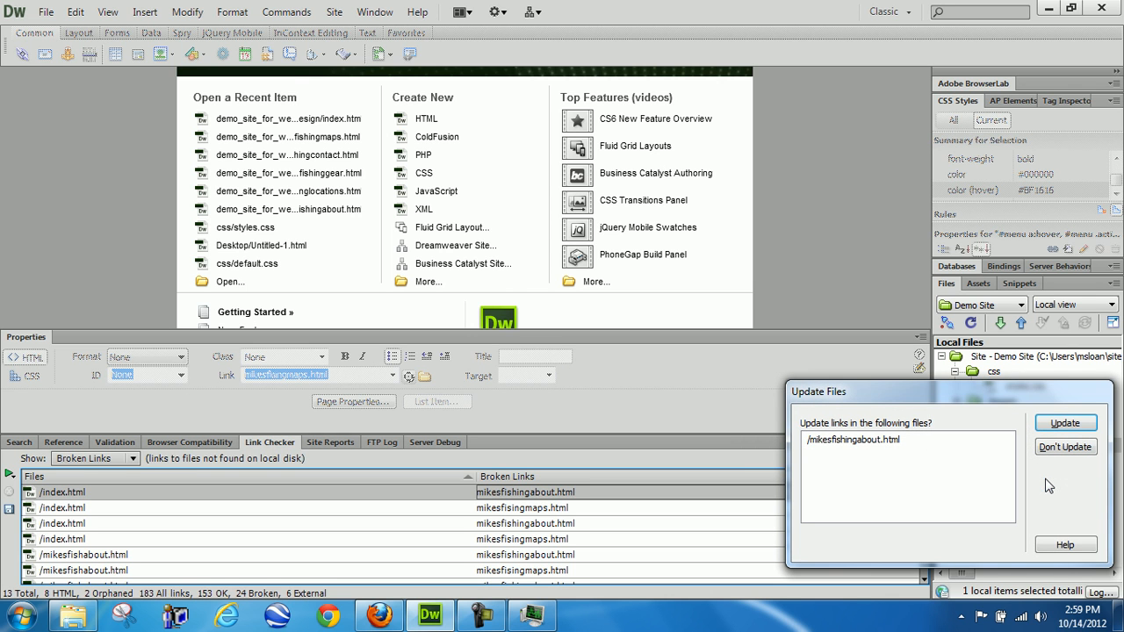
{"action": "left_click", "coordinate": [1068, 424]}
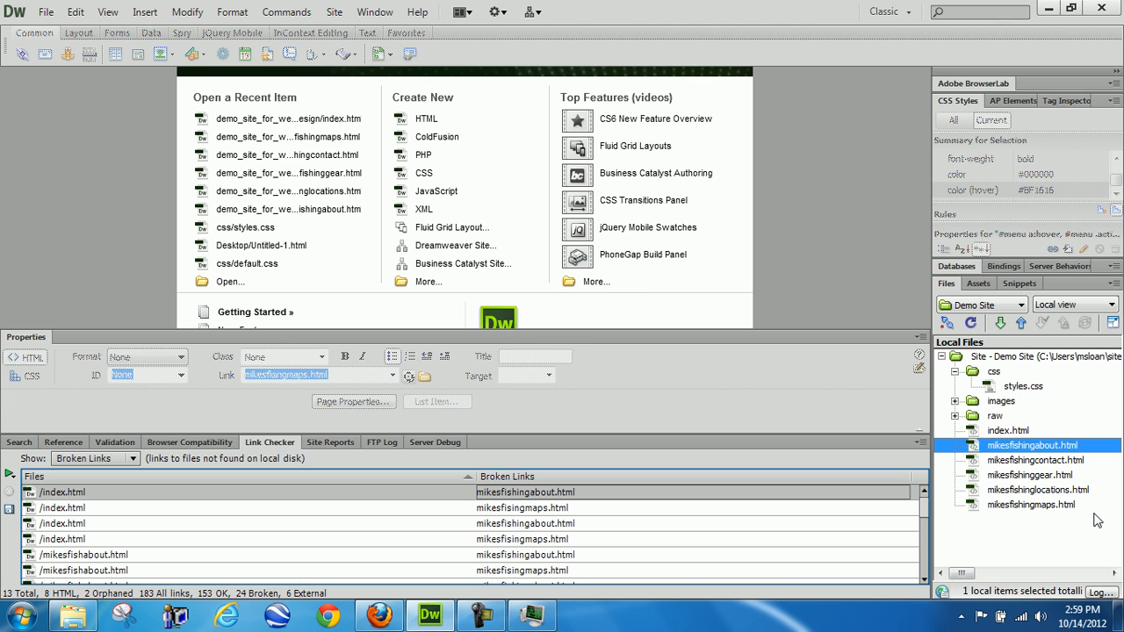
Step: Check the links sitewide again and look through the list of remaining broken links
{"action": "left_click", "coordinate": [335, 13]}
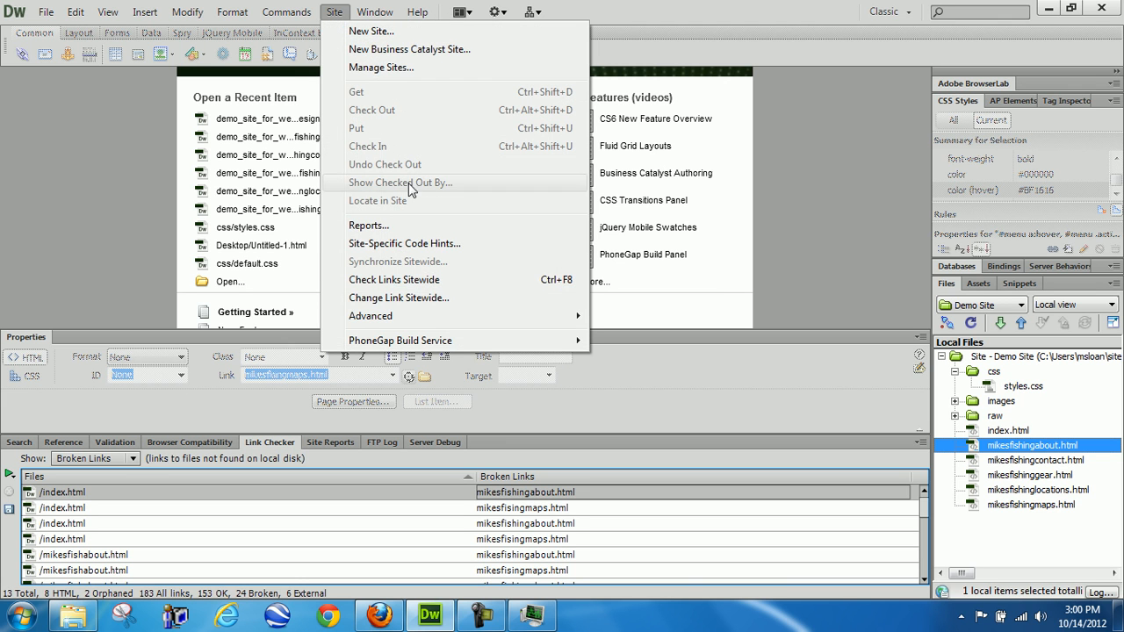
{"action": "left_click", "coordinate": [423, 281]}
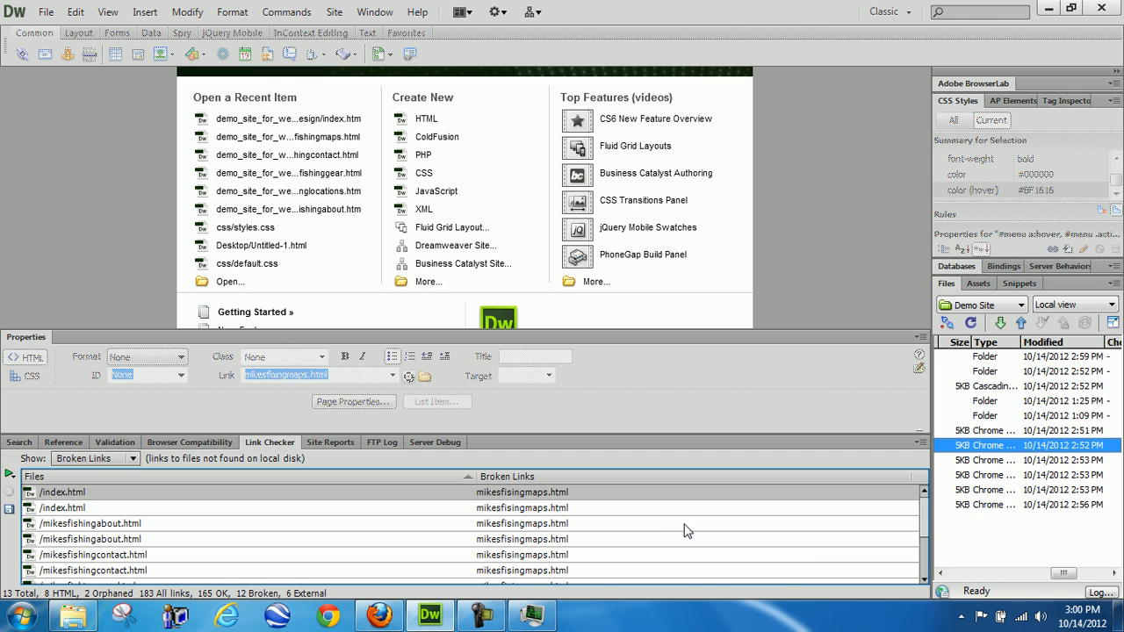
{"action": "mouse_move", "coordinate": [925, 516]}
{"action": "left_mouse_down"}
{"action": "mouse_move", "coordinate": [922, 572]}
{"action": "mouse_move", "coordinate": [918, 497]}
{"action": "left_mouse_up"}
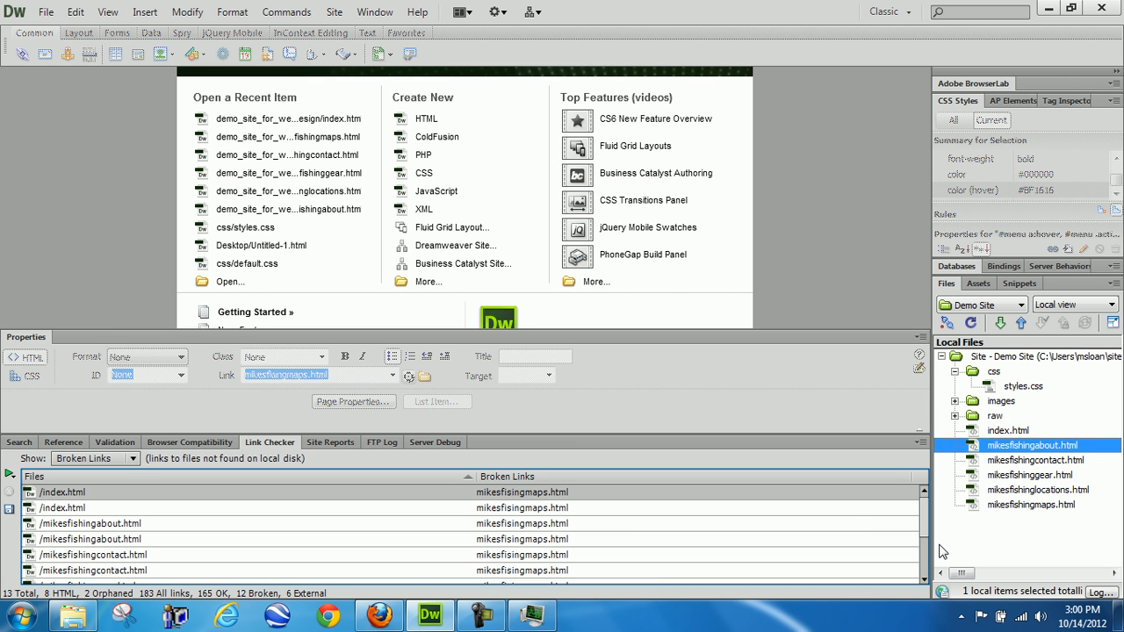
{"action": "left_click", "coordinate": [335, 12]}
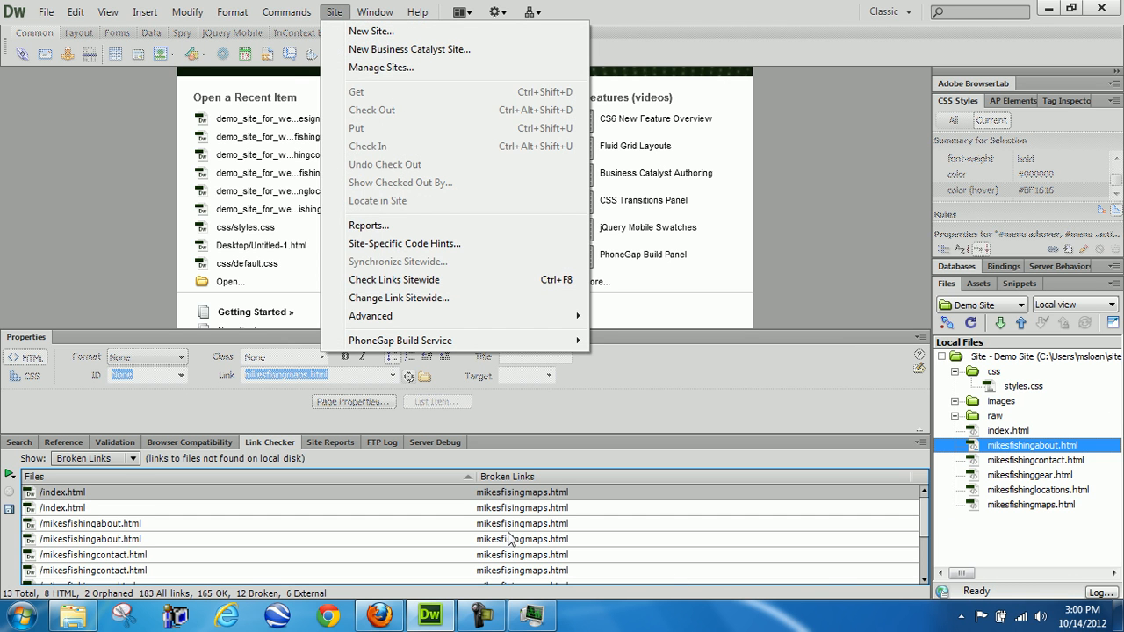
{"action": "left_click", "coordinate": [517, 525]}
{"action": "left_click", "coordinate": [533, 493]}
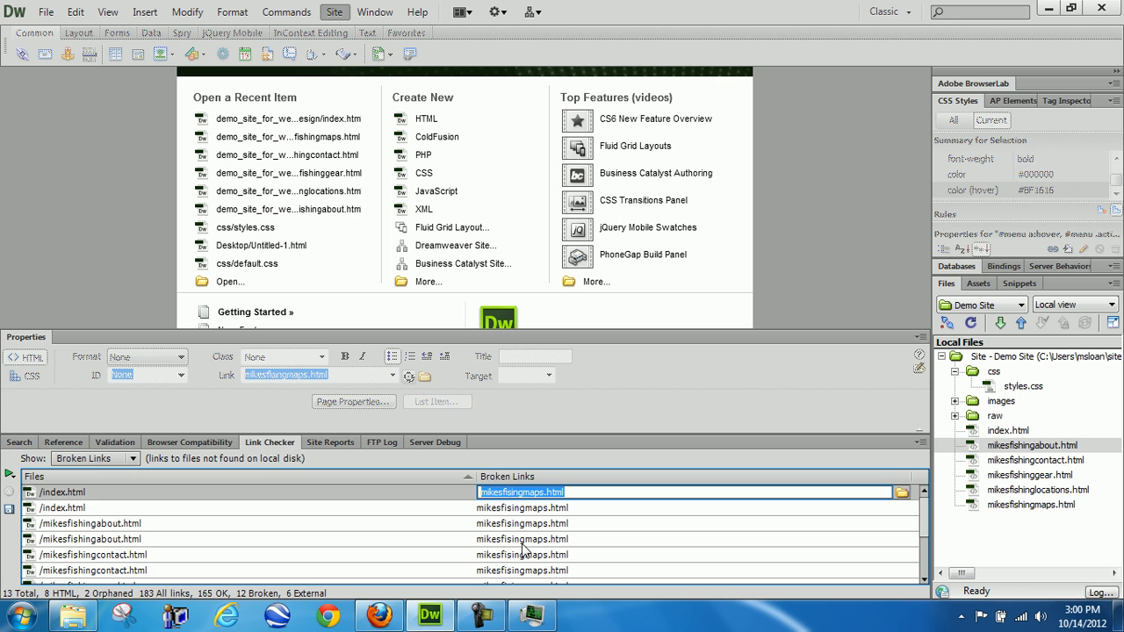
{"action": "scroll", "coordinate": [524, 549], "scroll_direction": "down", "scroll_amount": 2}
{"action": "scroll", "coordinate": [524, 549], "scroll_direction": "up", "scroll_amount": 2}
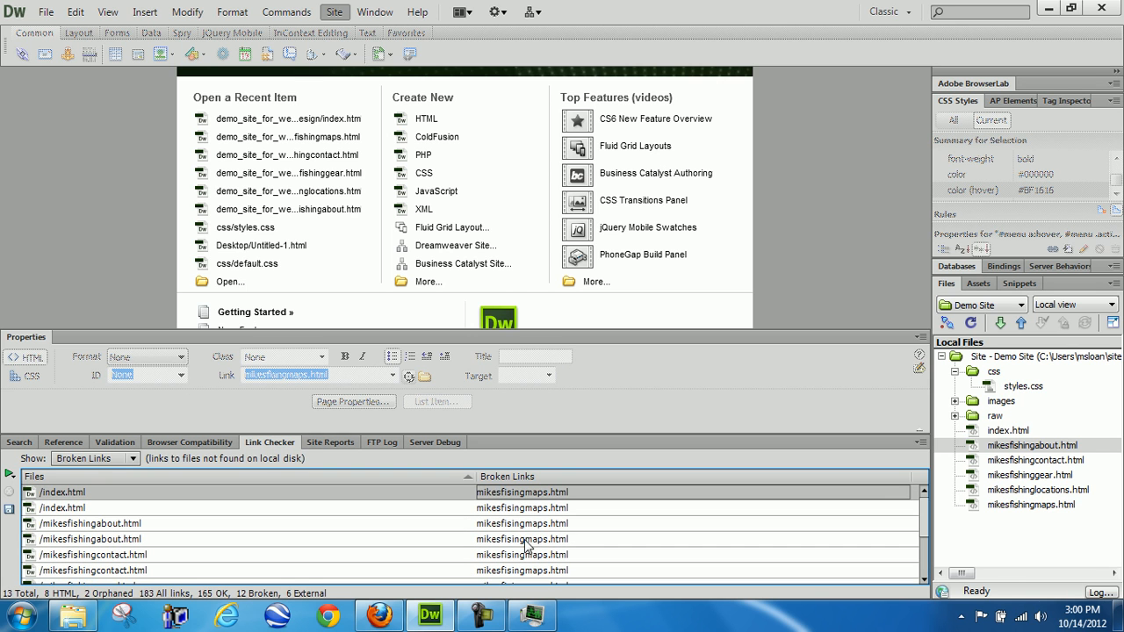
{"action": "left_click", "coordinate": [515, 493]}
{"action": "left_click", "coordinate": [513, 490]}
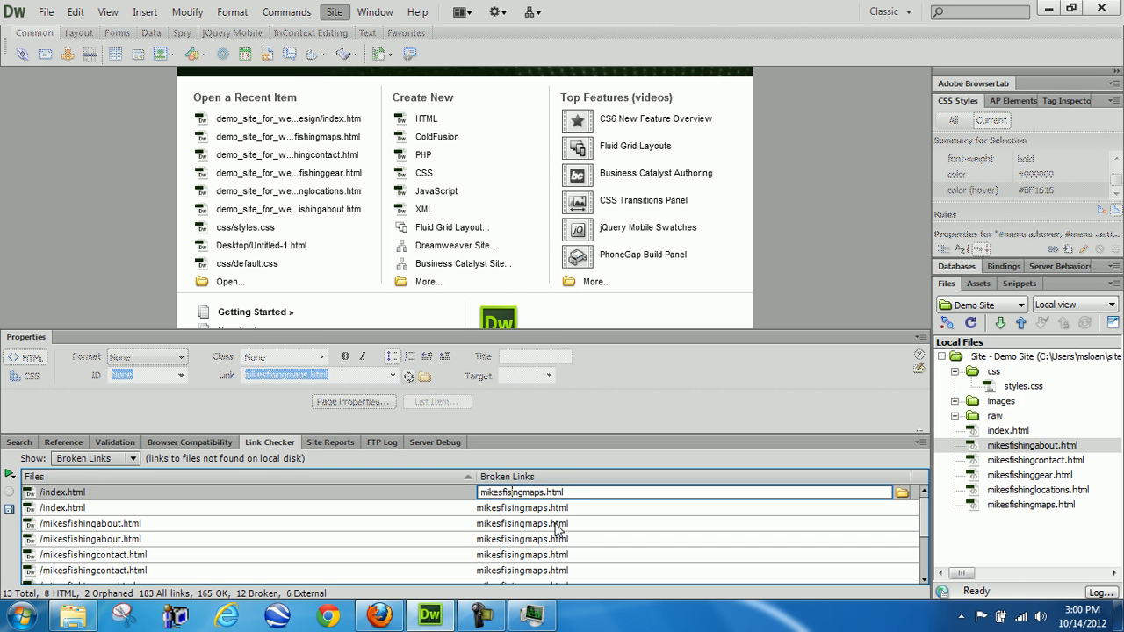
{"action": "key", "text": "h"}
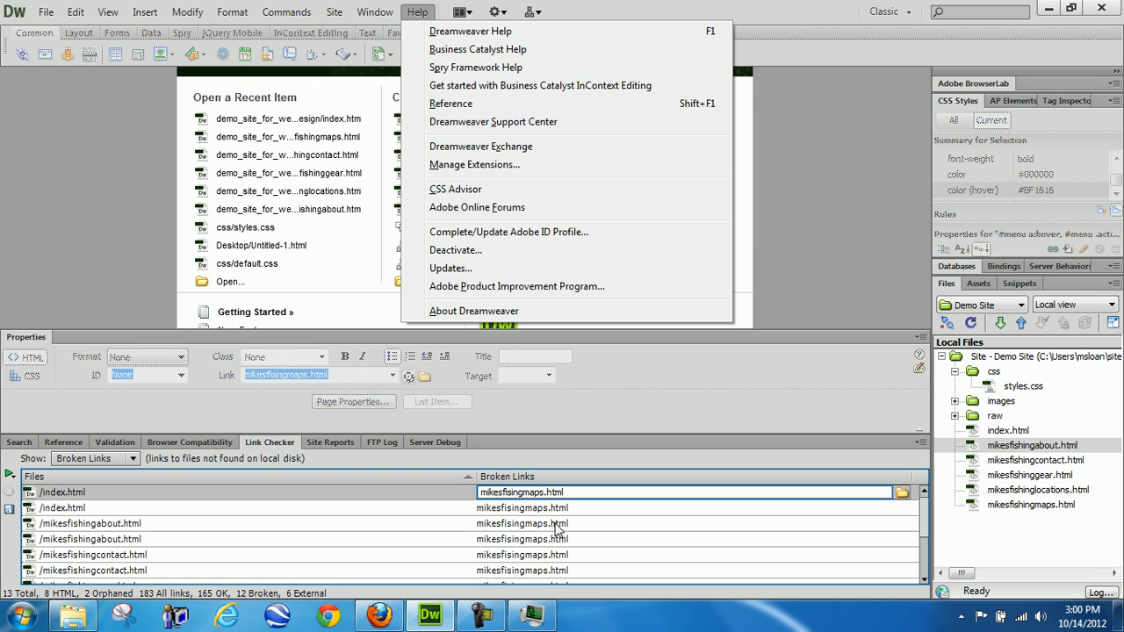
{"action": "key", "text": "Escape"}
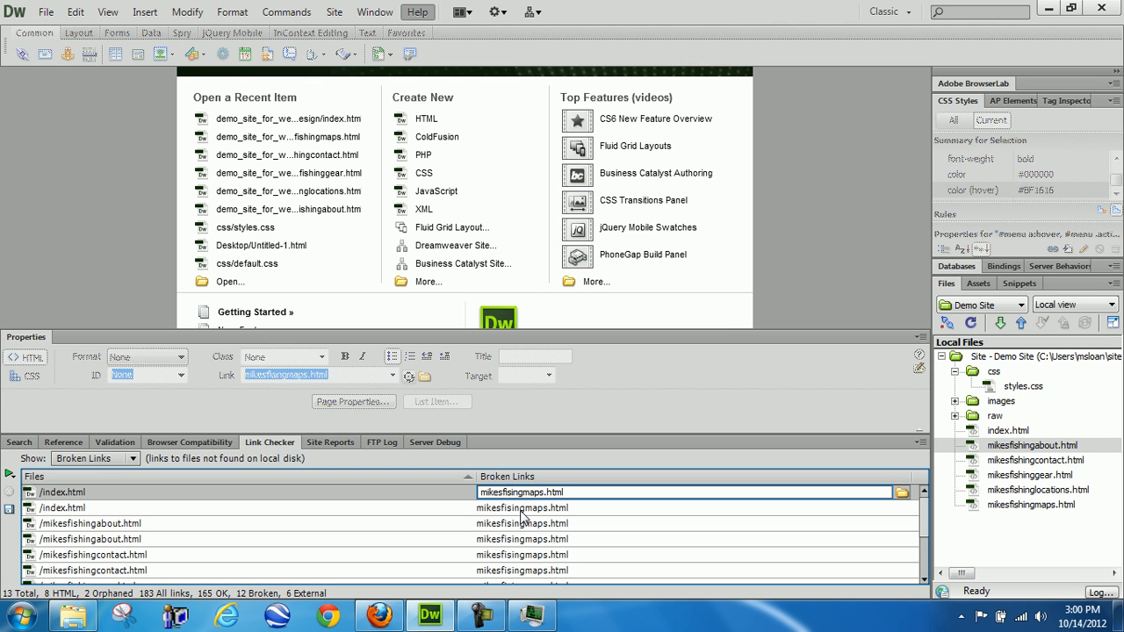
{"action": "key", "text": "Down"}
{"action": "key", "text": "Escape"}
{"action": "left_click", "coordinate": [511, 509]}
{"action": "left_click", "coordinate": [514, 492]}
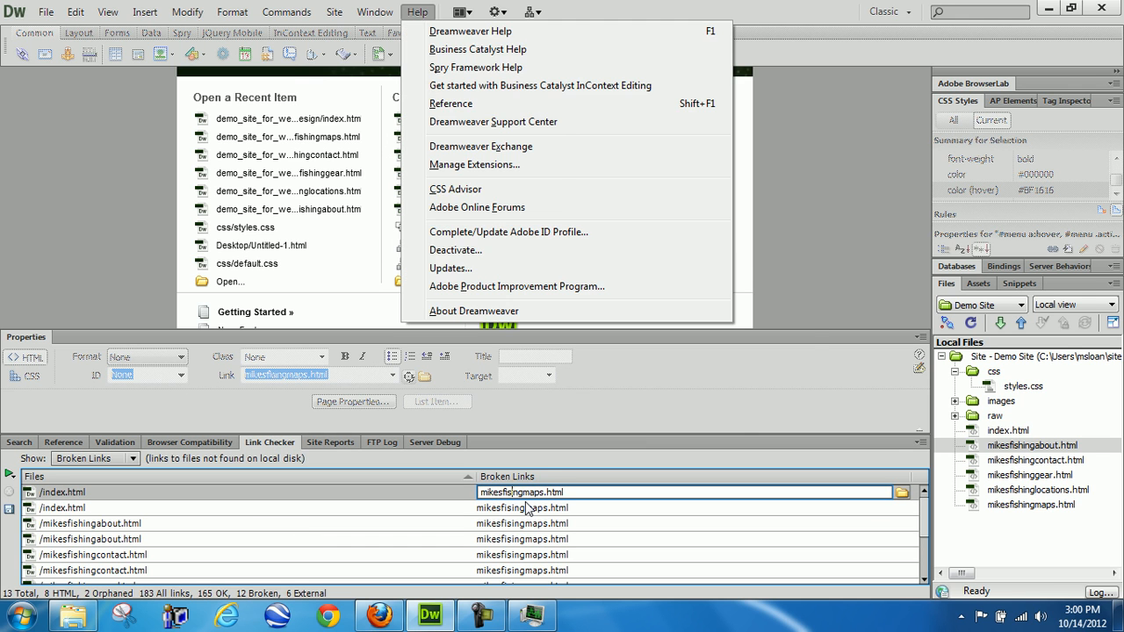
{"action": "key", "text": "super"}
{"action": "left_click", "coordinate": [795, 317]}
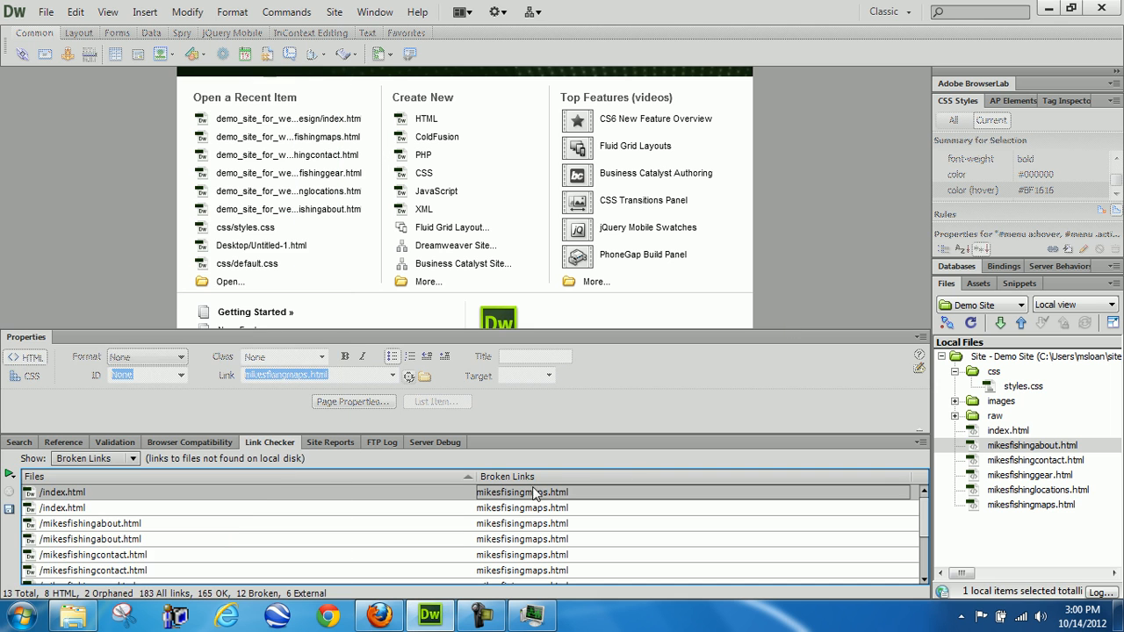
Step: Correct the first broken maps link of index.html to mikesfishingmaps.html and fix the remaining broken references to this file too
{"action": "left_click", "coordinate": [522, 493]}
{"action": "left_click", "coordinate": [513, 493]}
{"action": "type", "text": "hi"}
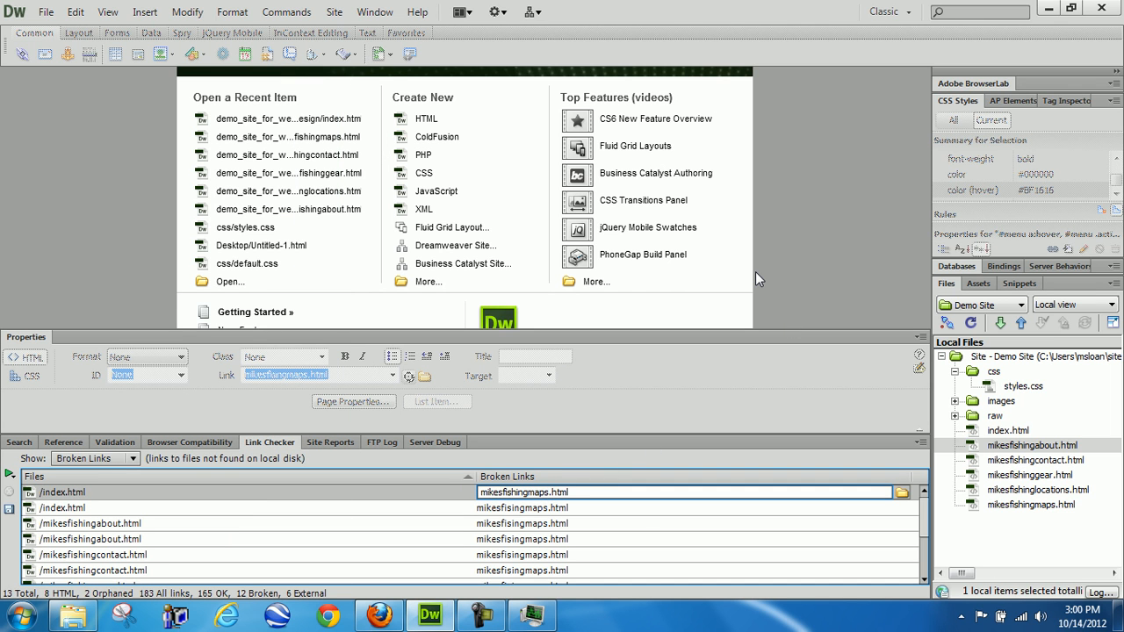
{"action": "key", "text": "Return"}
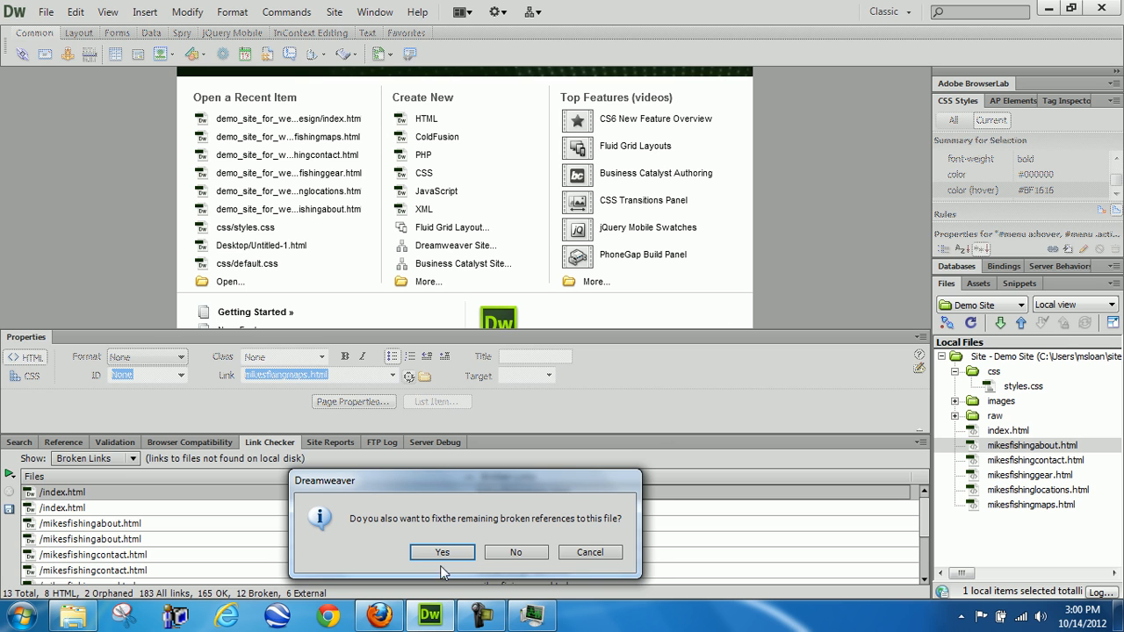
{"action": "left_click", "coordinate": [442, 553]}
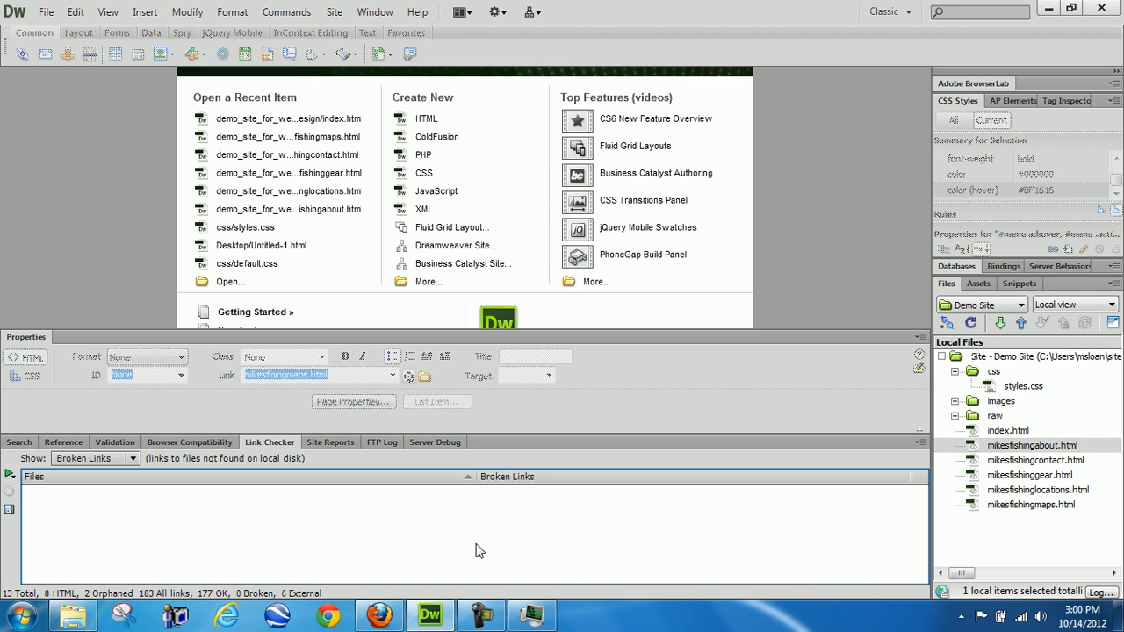
Step: Examine the options for changing a link sitewide, and leave them without changing any link
{"action": "left_click", "coordinate": [334, 12]}
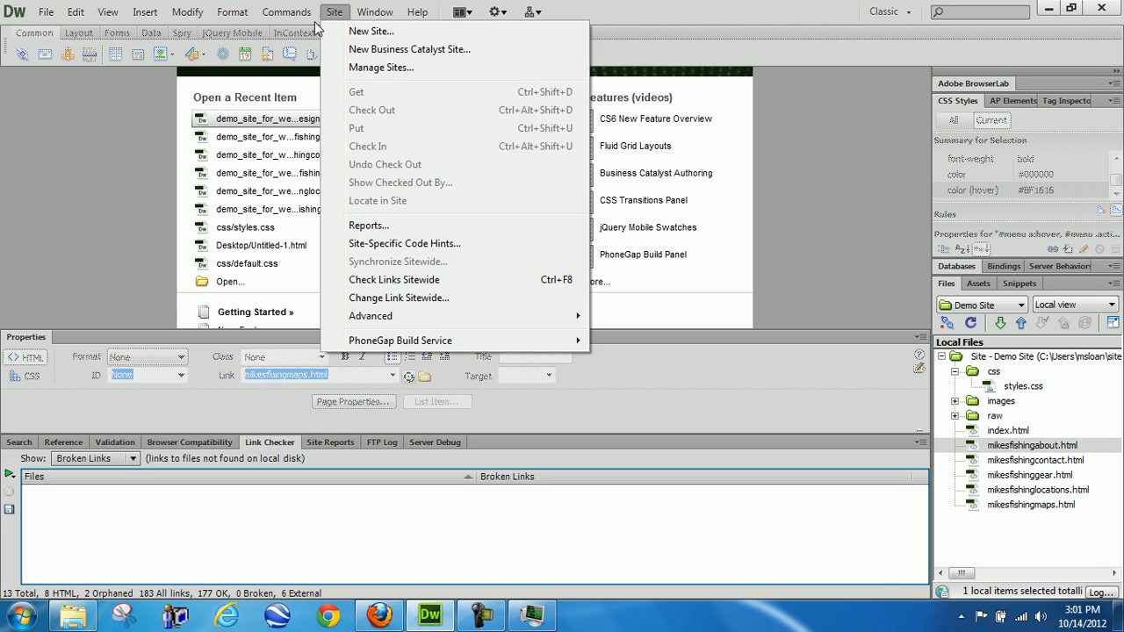
{"action": "left_click", "coordinate": [413, 298]}
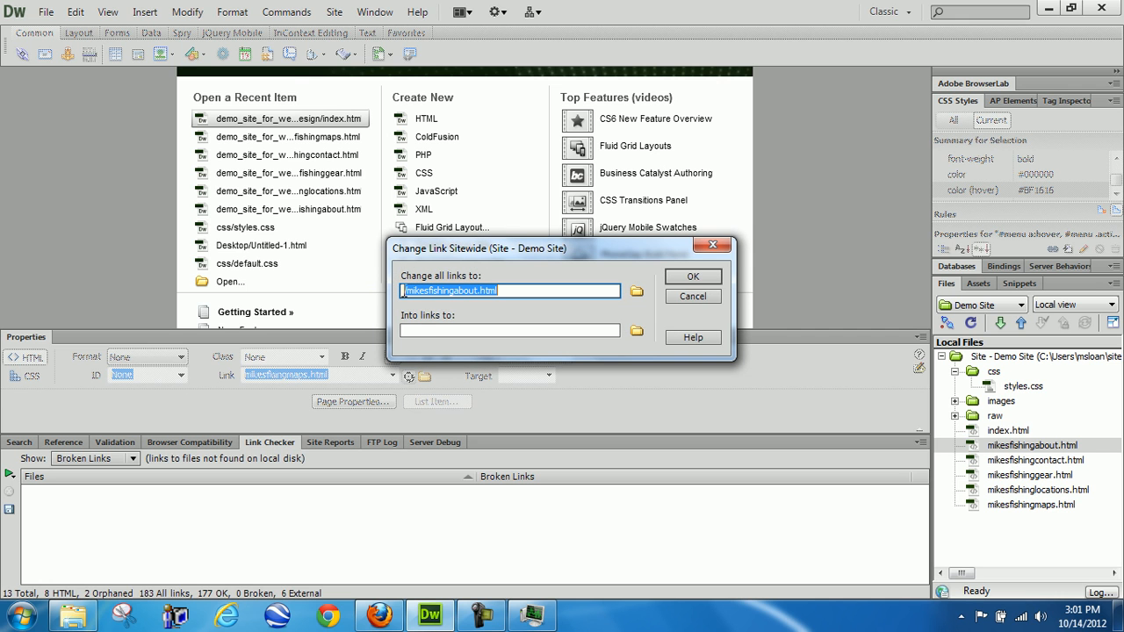
{"action": "left_click", "coordinate": [692, 296]}
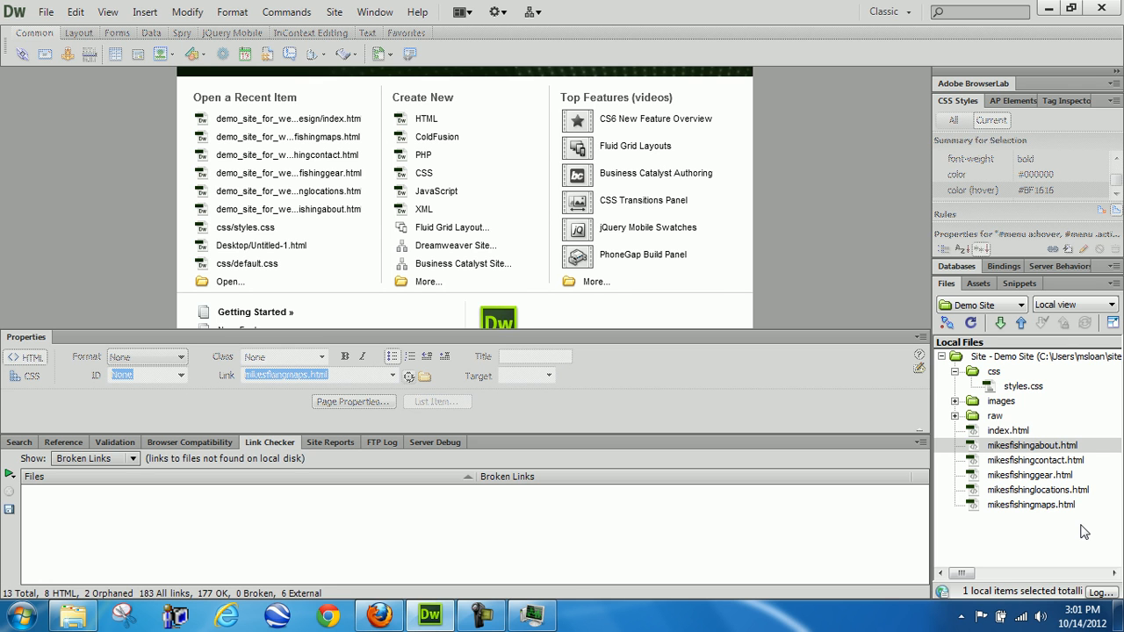
{"action": "left_click", "coordinate": [334, 11]}
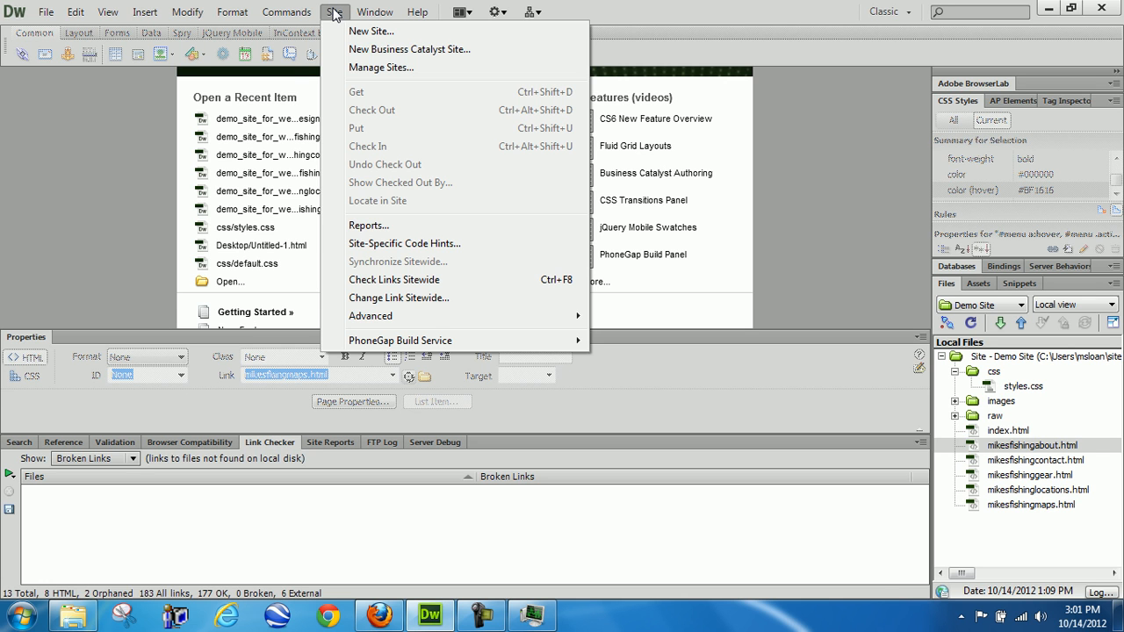
{"action": "left_click", "coordinate": [278, 16]}
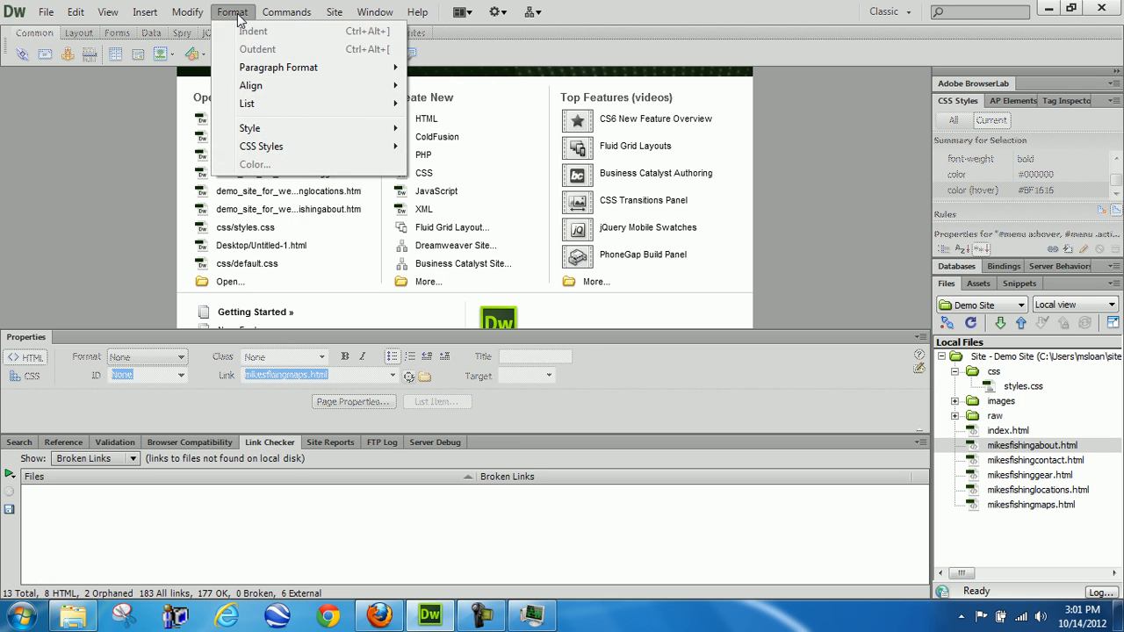
{"action": "mouse_move", "coordinate": [337, 17]}
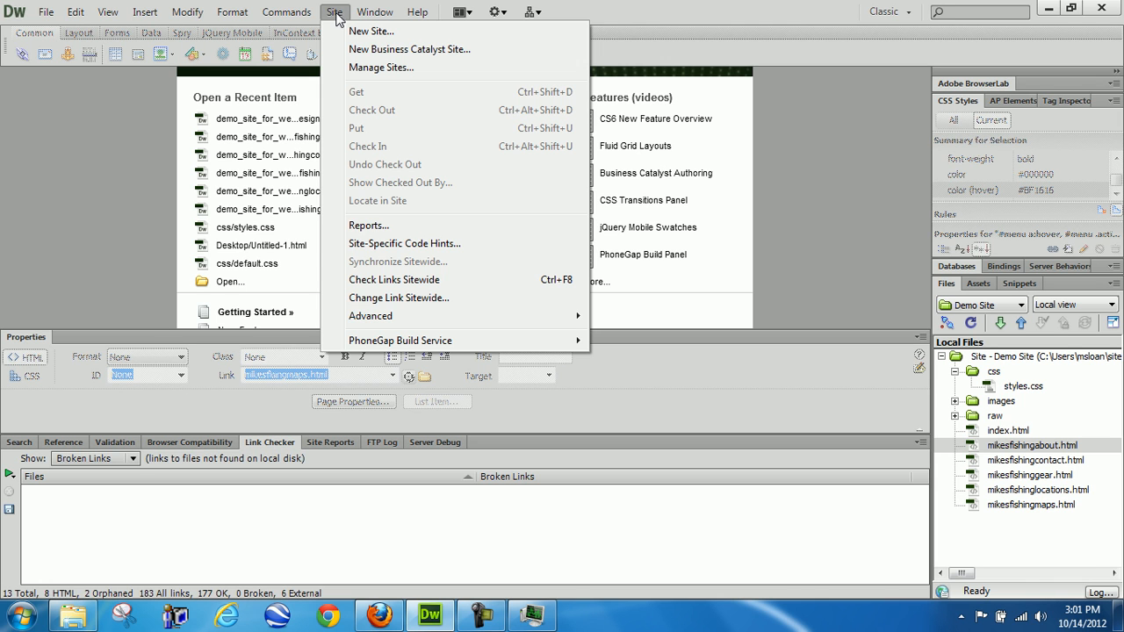
{"action": "mouse_move", "coordinate": [544, 320]}
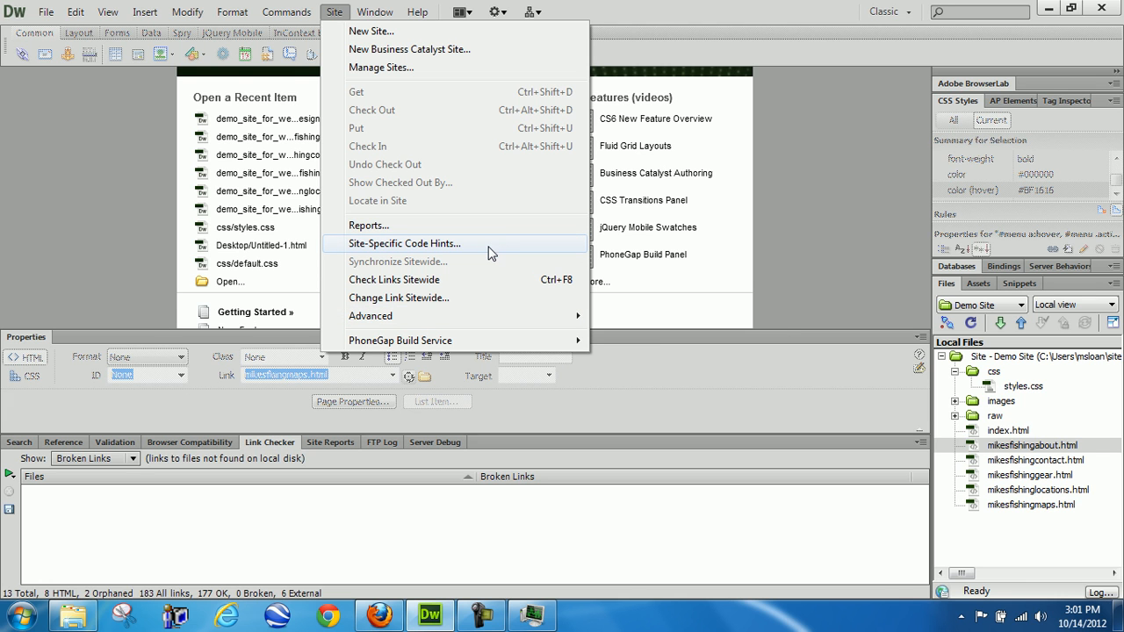
{"action": "left_click", "coordinate": [233, 15]}
{"action": "mouse_move", "coordinate": [201, 17]}
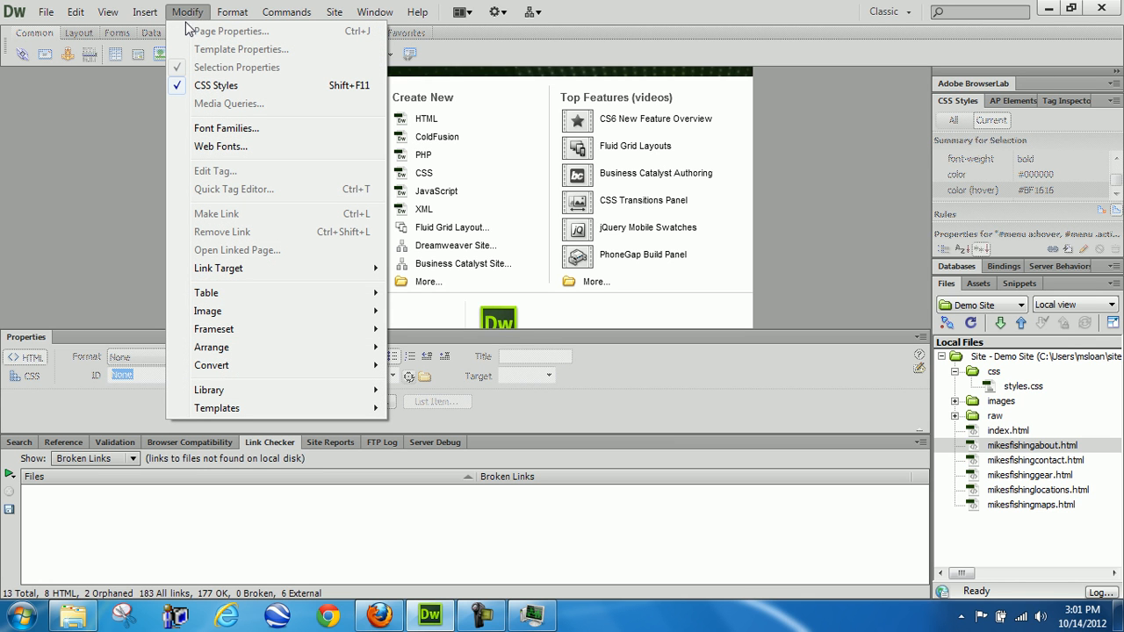
{"action": "mouse_move", "coordinate": [272, 13]}
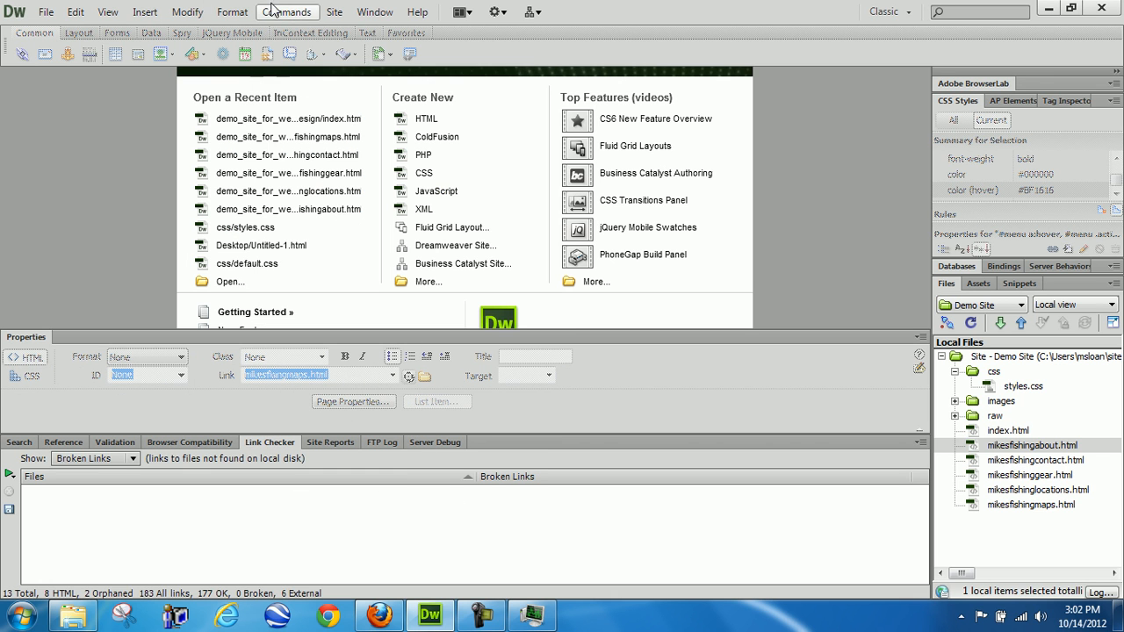
{"action": "left_click", "coordinate": [275, 13]}
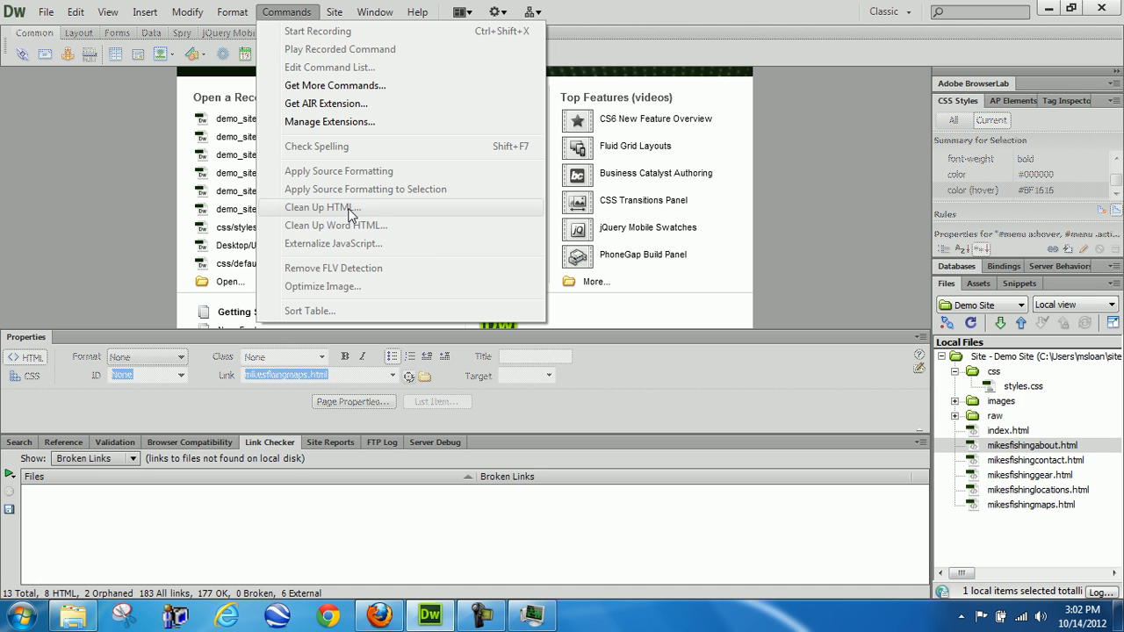
{"action": "key", "text": "Escape"}
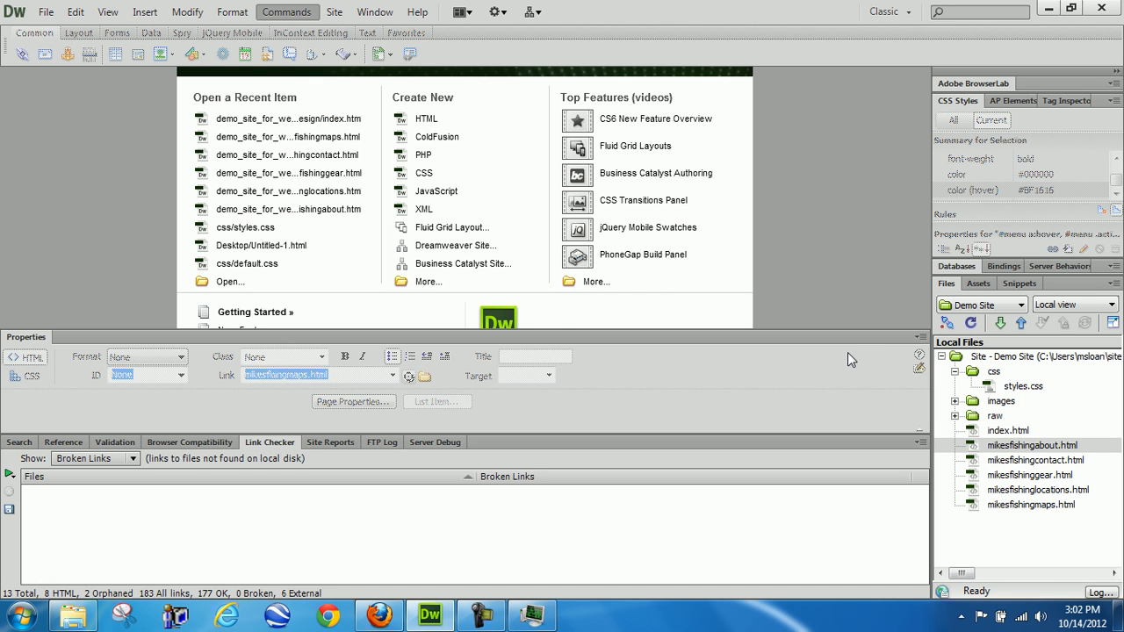
Step: Check the links sitewide once more and close the link check results
{"action": "left_click", "coordinate": [919, 441]}
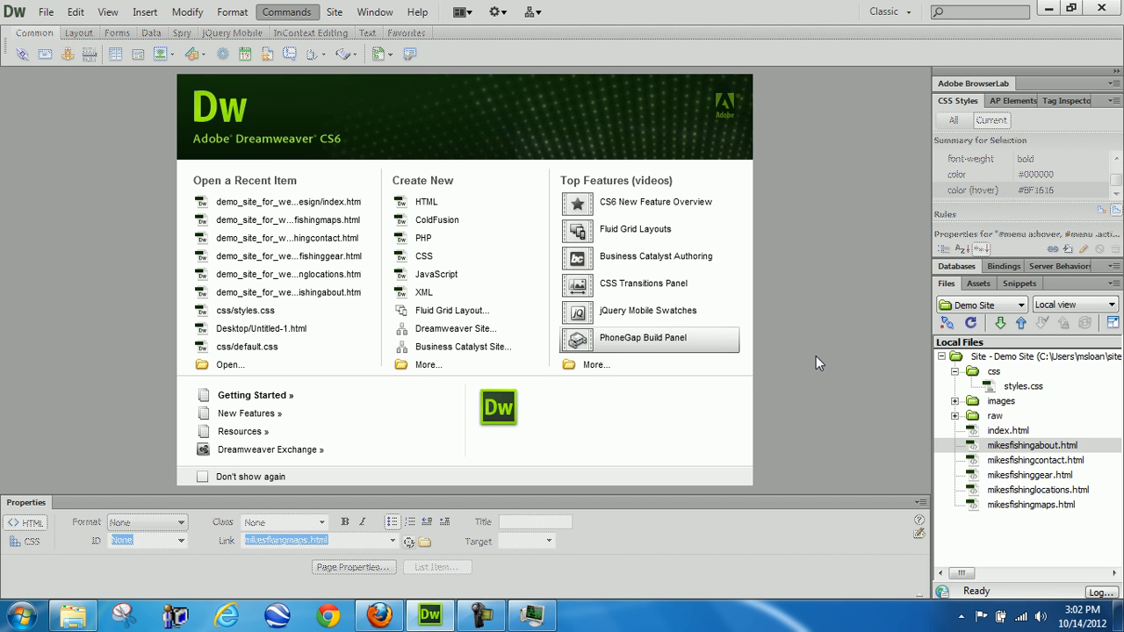
{"action": "left_click", "coordinate": [335, 12]}
{"action": "left_click", "coordinate": [391, 281]}
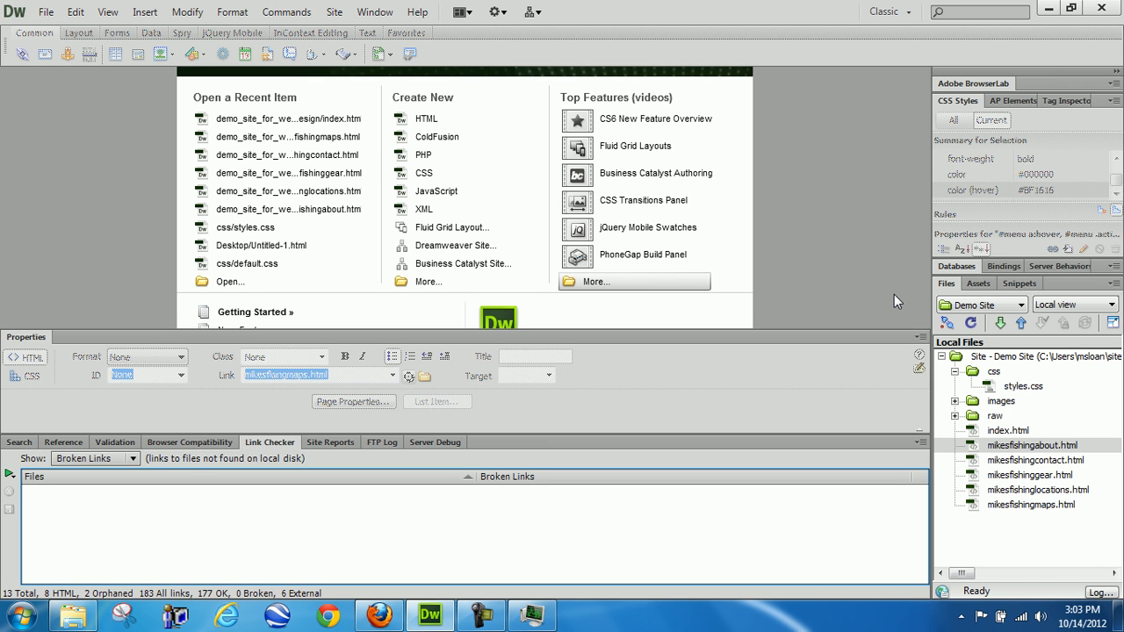
{"action": "left_click", "coordinate": [919, 441]}
{"action": "left_click", "coordinate": [921, 424]}
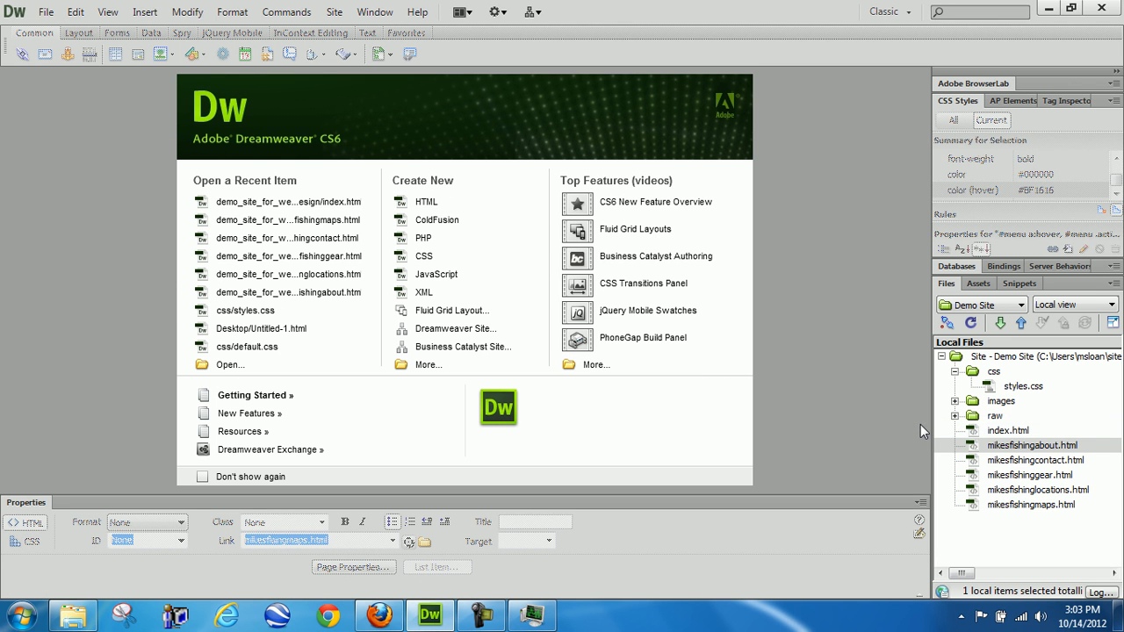
Step: Create a new folder named pages in the root of the Demo Site
{"action": "left_click", "coordinate": [1021, 360]}
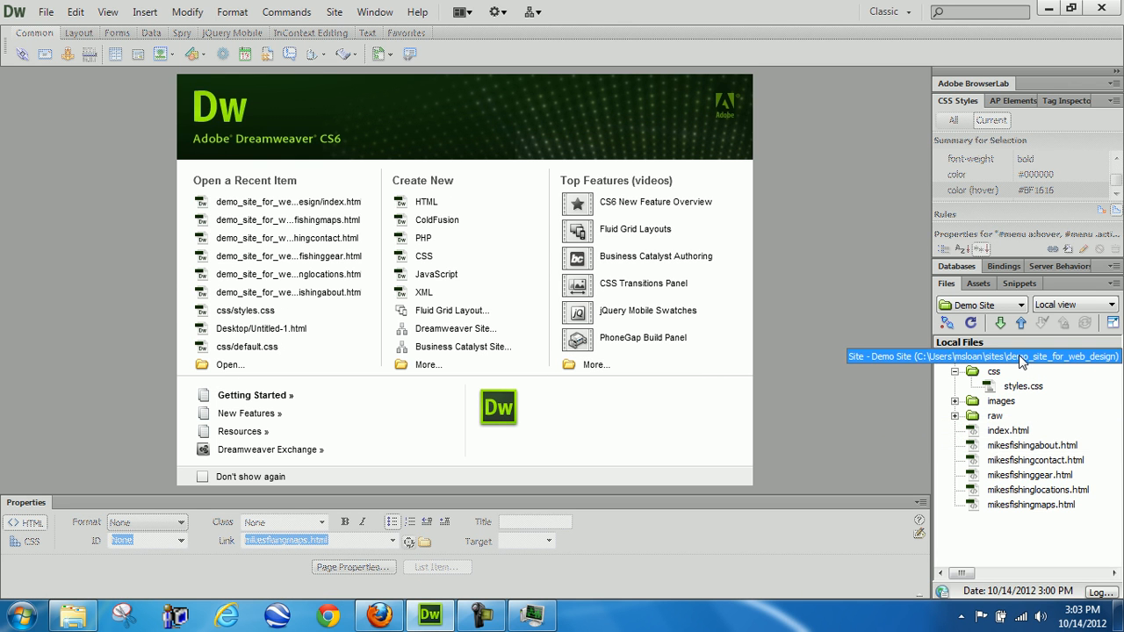
{"action": "right_click", "coordinate": [1021, 360]}
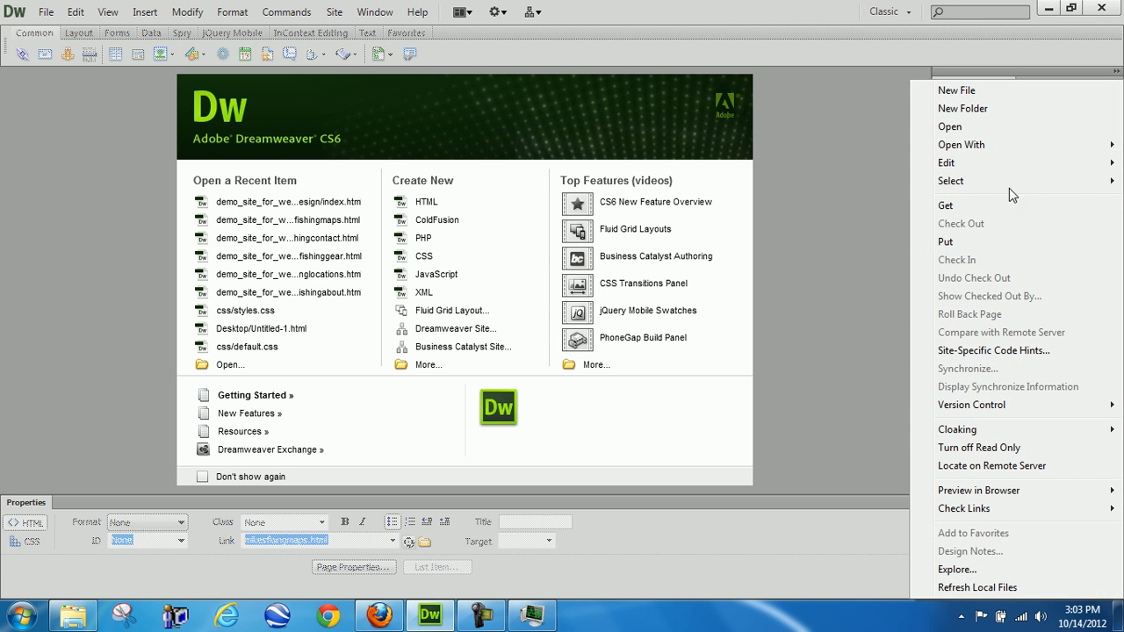
{"action": "left_click", "coordinate": [963, 108]}
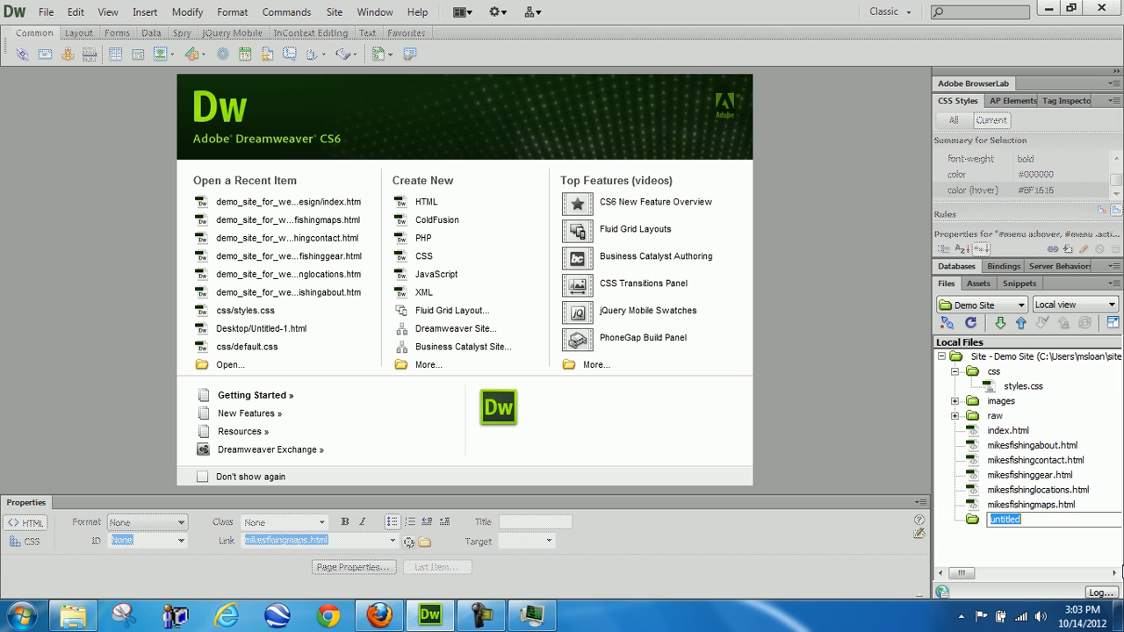
{"action": "type", "text": "pages"}
{"action": "key", "text": "Return"}
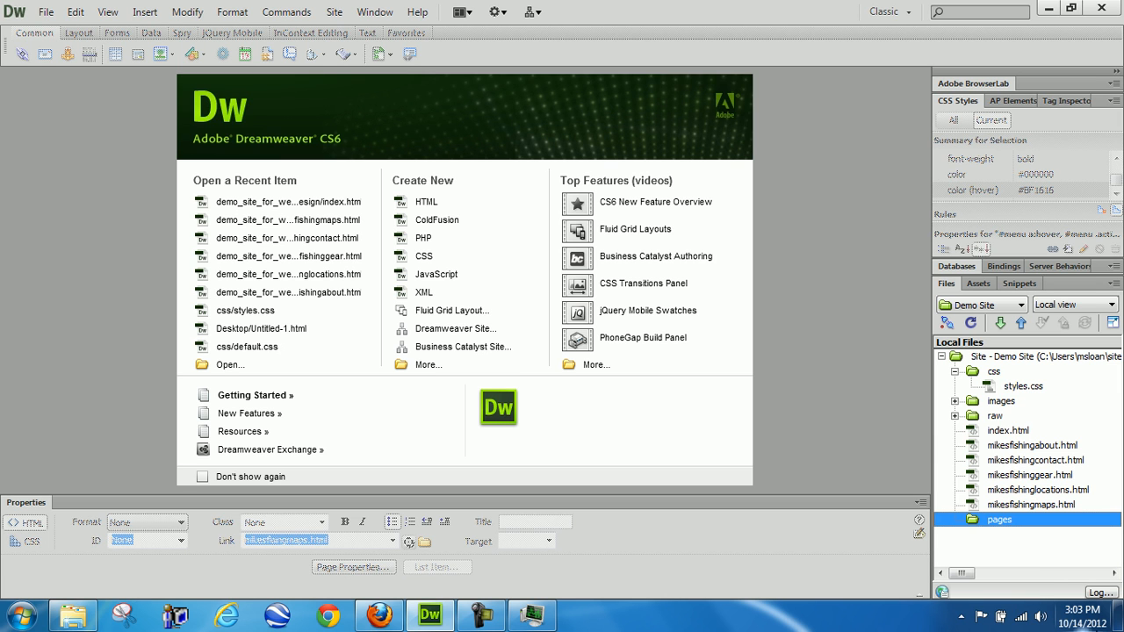
{"action": "left_click", "coordinate": [1001, 446]}
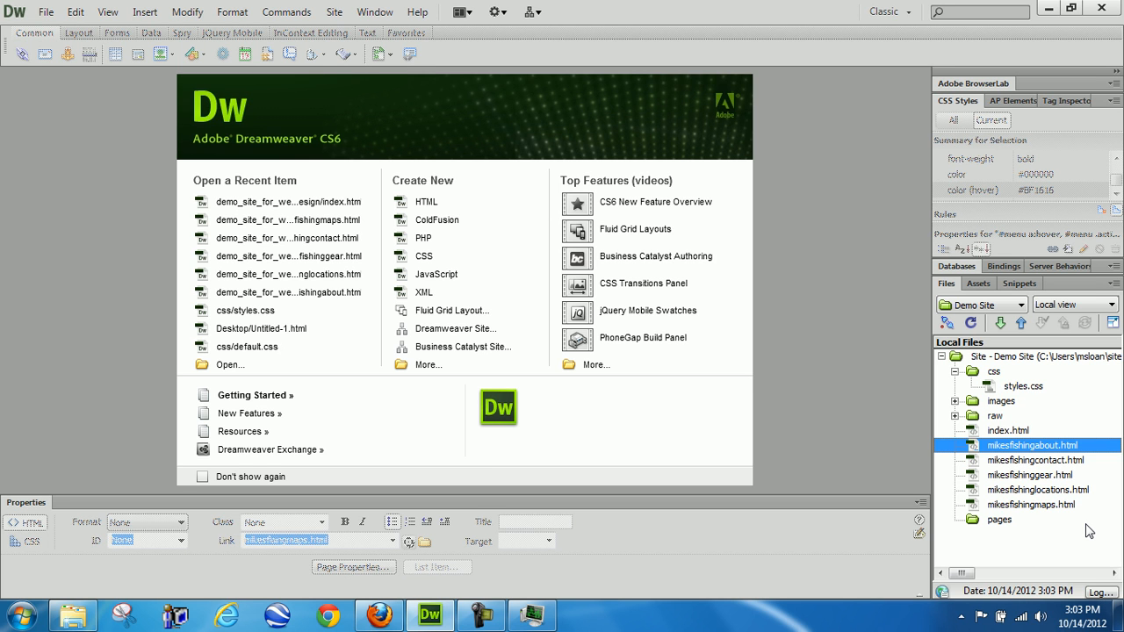
{"action": "key", "text": "shift+Down"}
{"action": "key", "text": "shift+Down"}
{"action": "key", "text": "shift+Down"}
{"action": "key", "text": "shift+Down"}
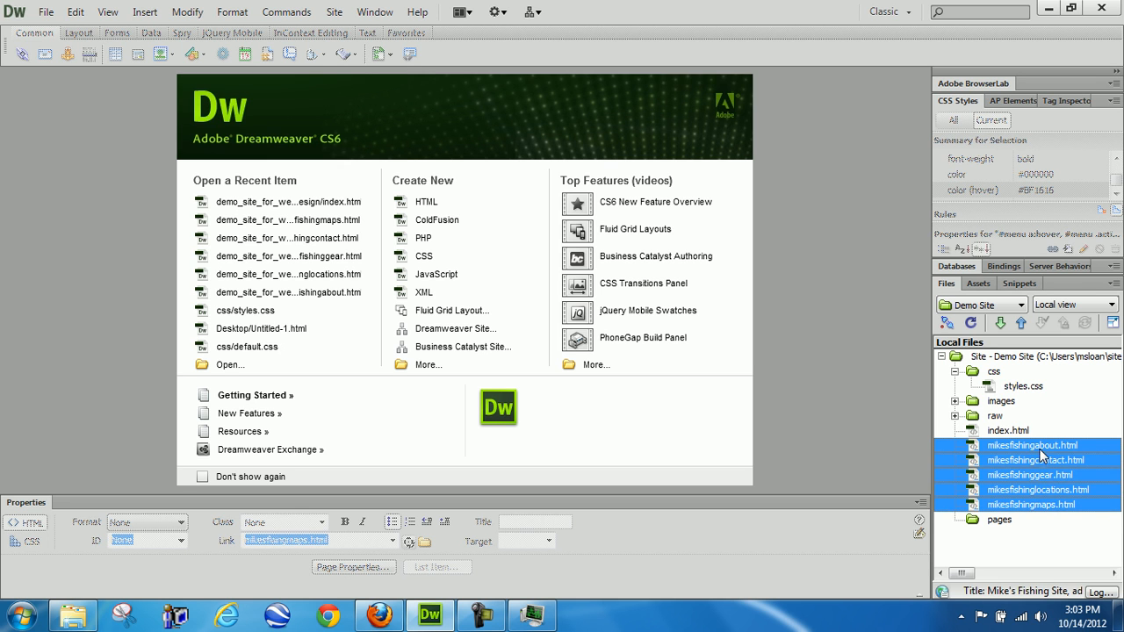
{"action": "left_click", "coordinate": [1043, 450]}
{"action": "left_click", "coordinate": [1043, 514], "text": "shift"}
{"action": "left_click", "coordinate": [1026, 449]}
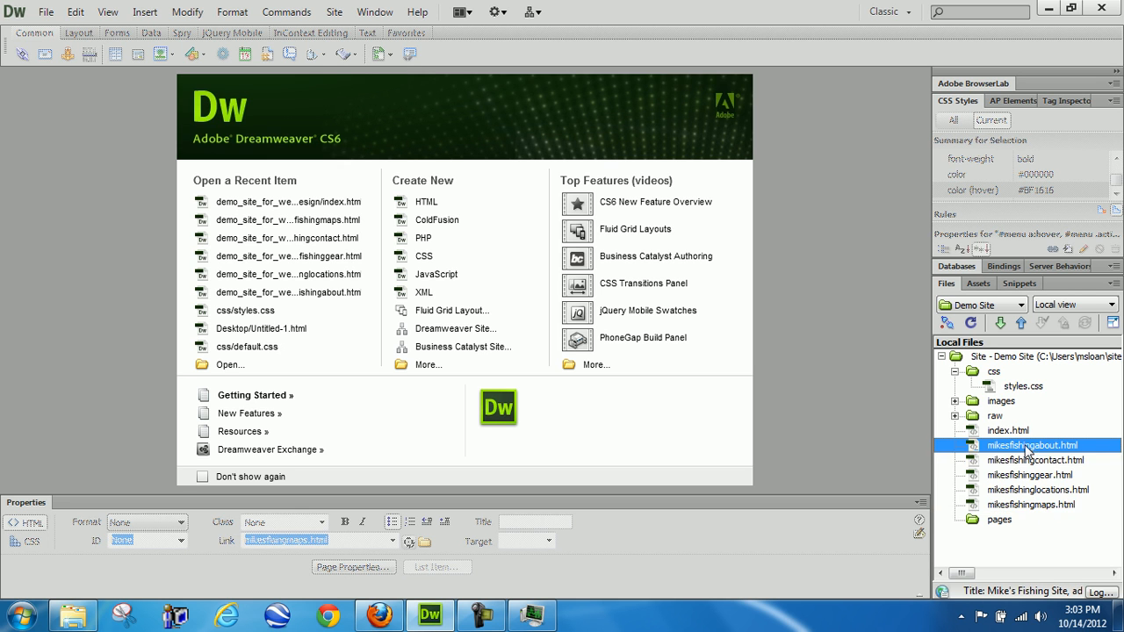
Step: Move the five mikesfishing HTML pages into the pages folder and update the links in all affected files
{"action": "left_click", "coordinate": [970, 446]}
{"action": "key", "text": "shift+Down"}
{"action": "key", "text": "shift+Down"}
{"action": "key", "text": "shift+Down"}
{"action": "key", "text": "shift+Down"}
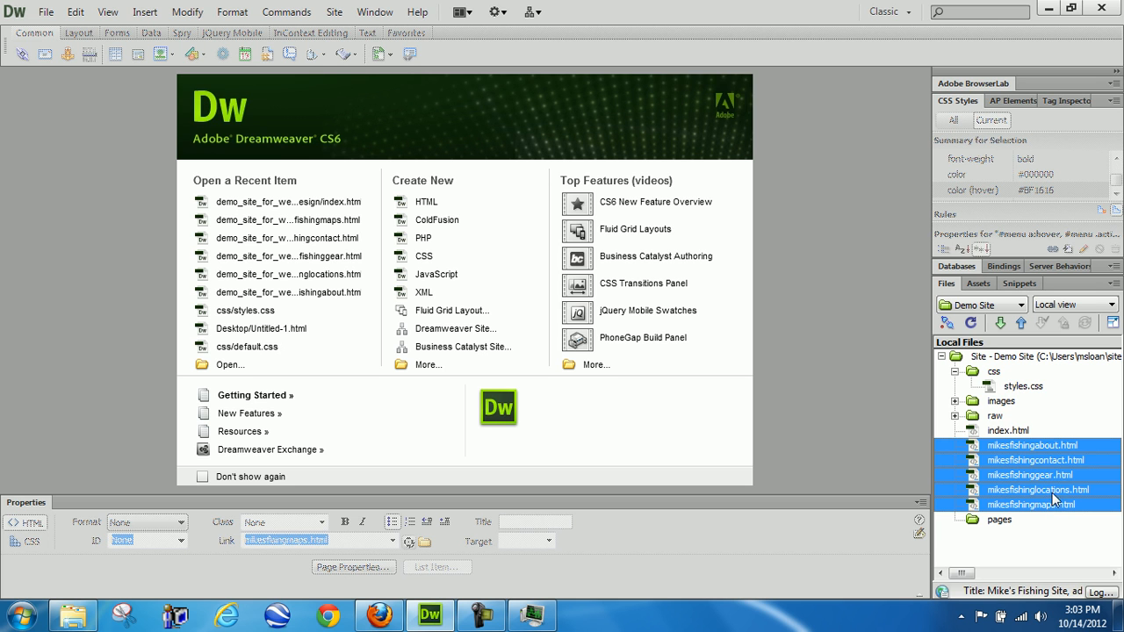
{"action": "left_click_drag", "start_coordinate": [1032, 447], "coordinate": [997, 521]}
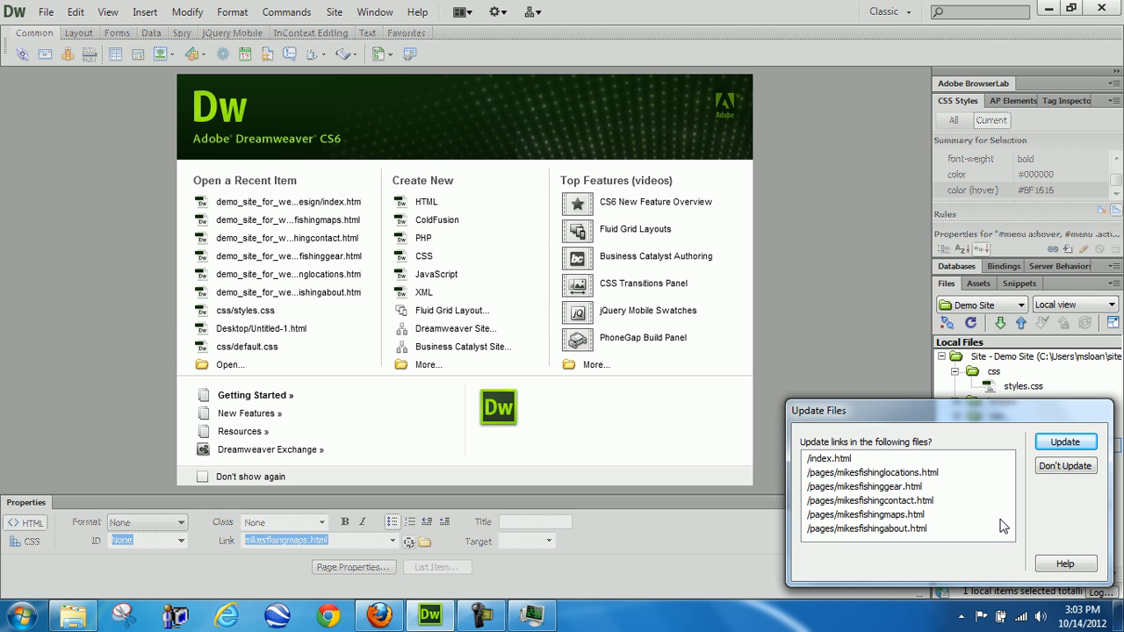
{"action": "left_click", "coordinate": [1054, 441]}
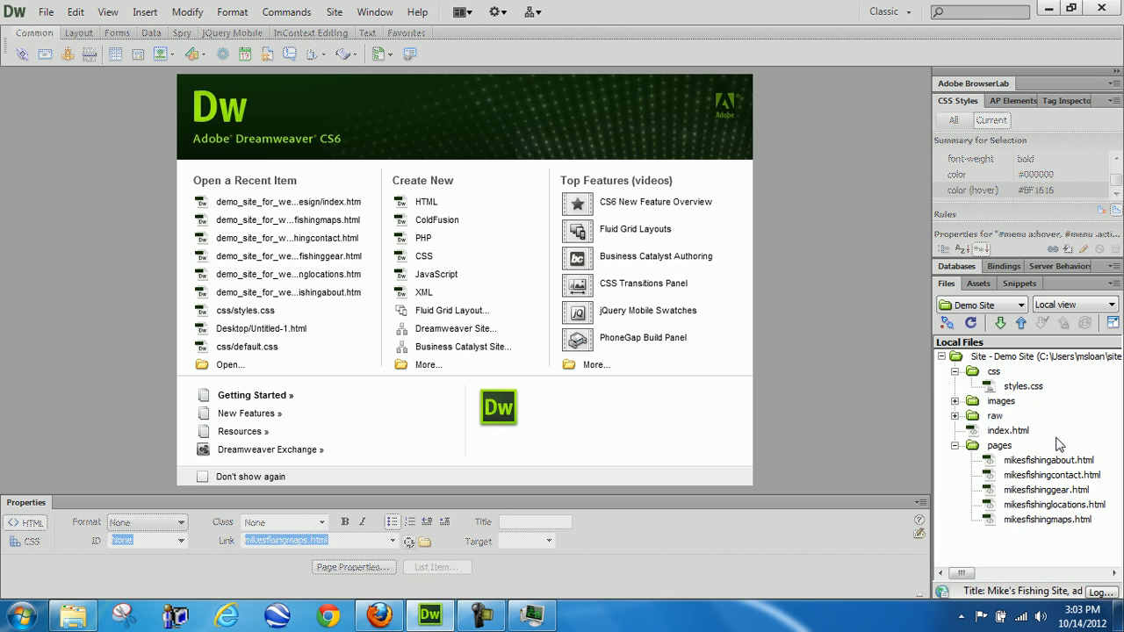
Step: Collapse the pages and css folders and sort the local files by name in ascending order
{"action": "left_click", "coordinate": [955, 446]}
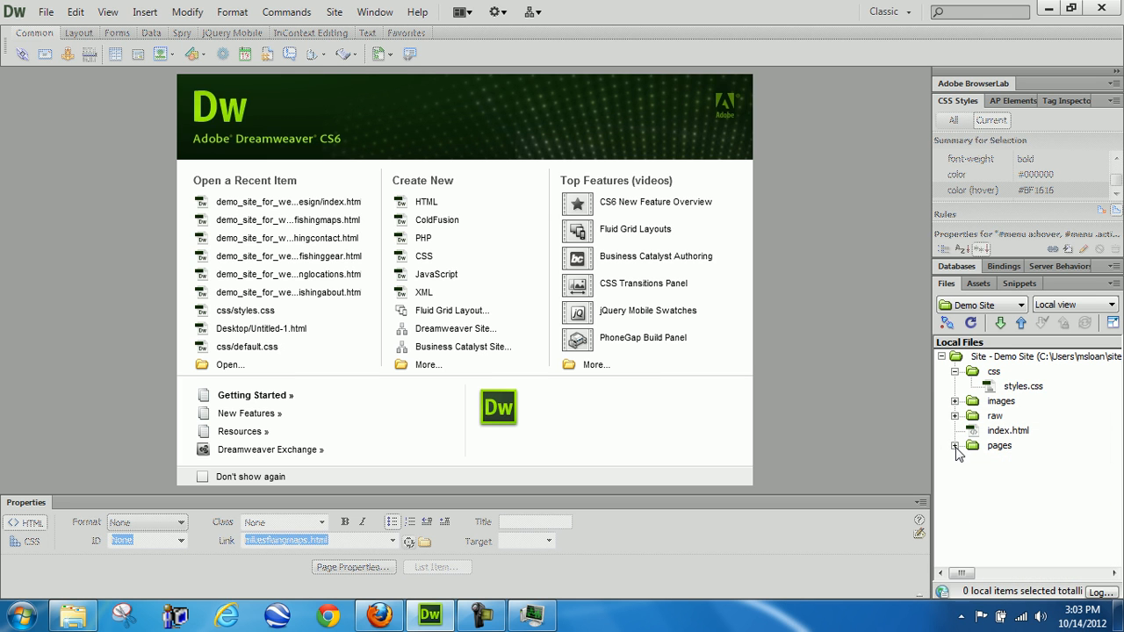
{"action": "left_click", "coordinate": [983, 344]}
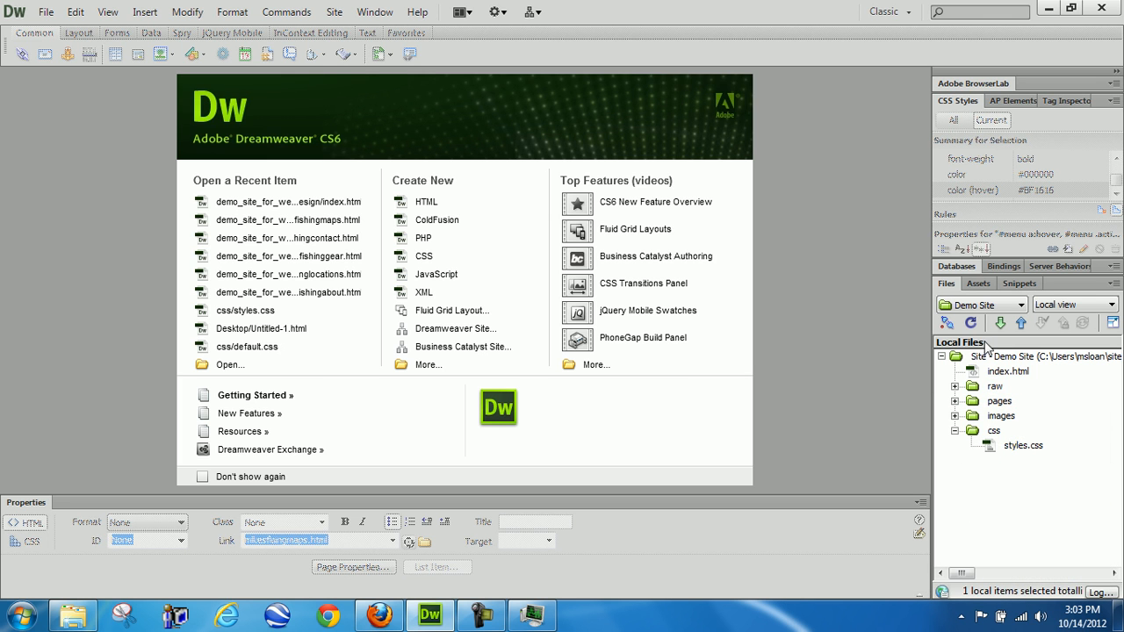
{"action": "left_click", "coordinate": [1010, 346]}
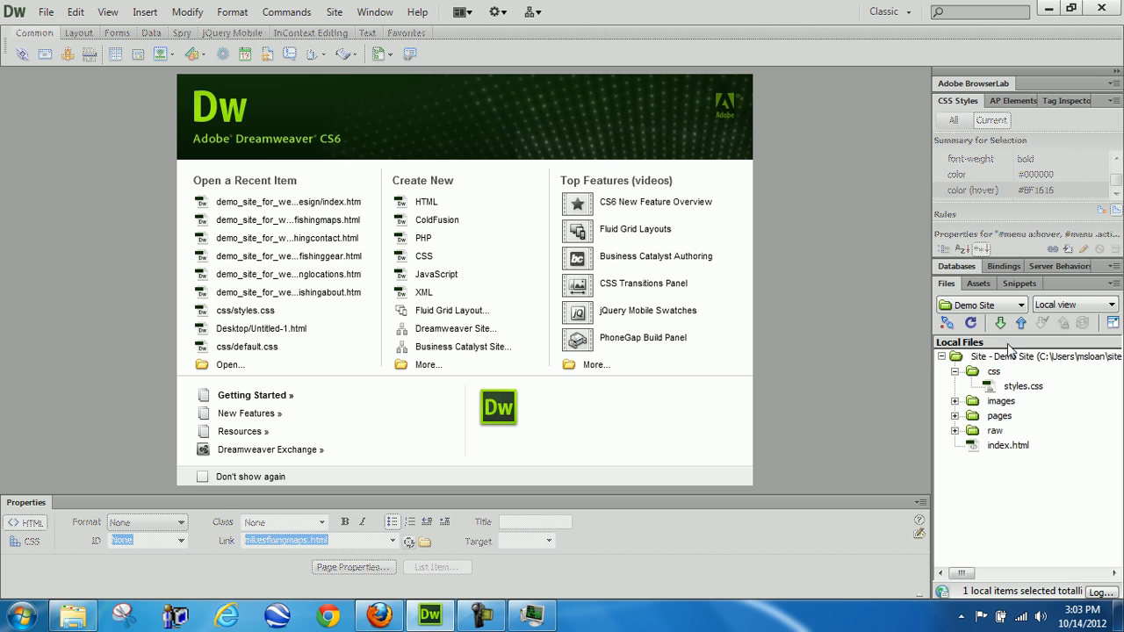
{"action": "left_click", "coordinate": [955, 372]}
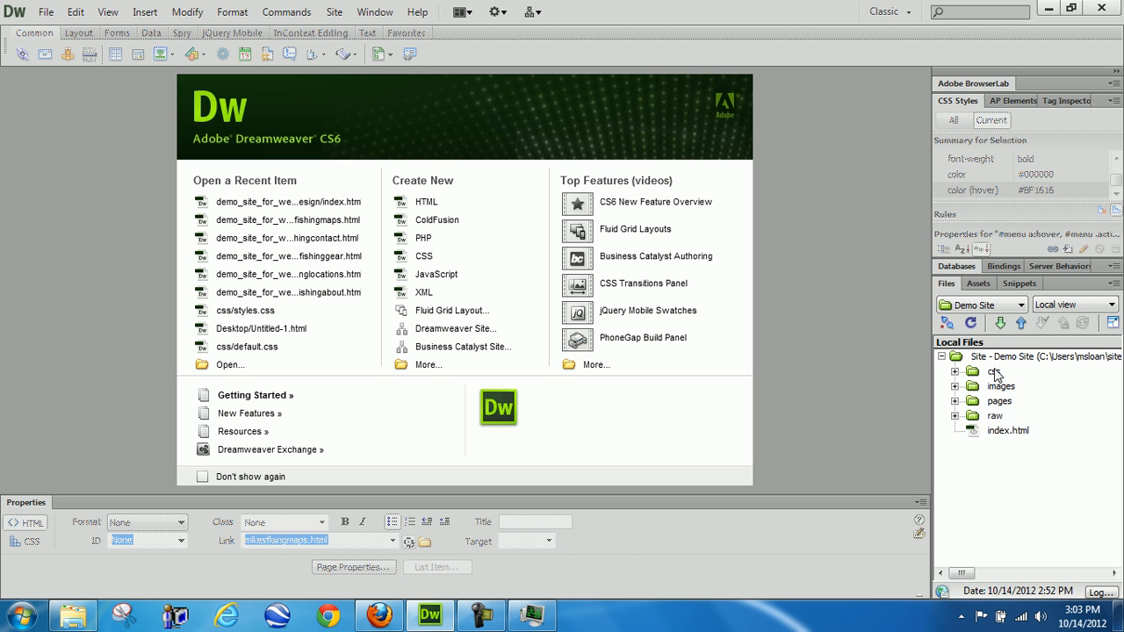
{"action": "left_click", "coordinate": [955, 416]}
{"action": "left_click", "coordinate": [955, 416]}
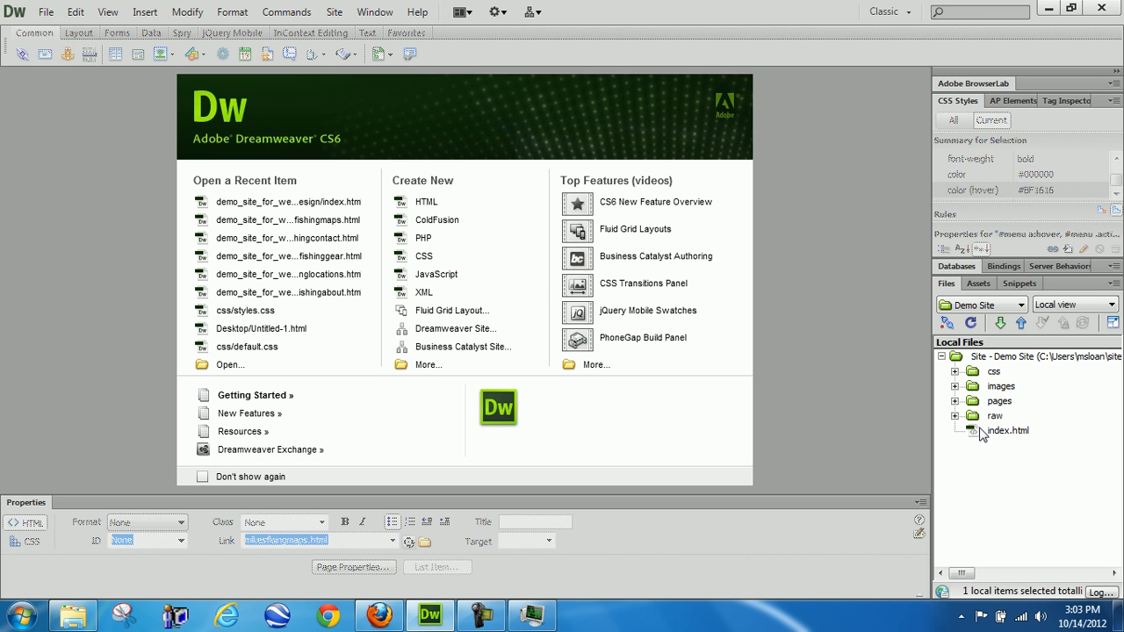
Step: Open index.html and examine the folder path in the Locations menu item's link
{"action": "left_click", "coordinate": [985, 432]}
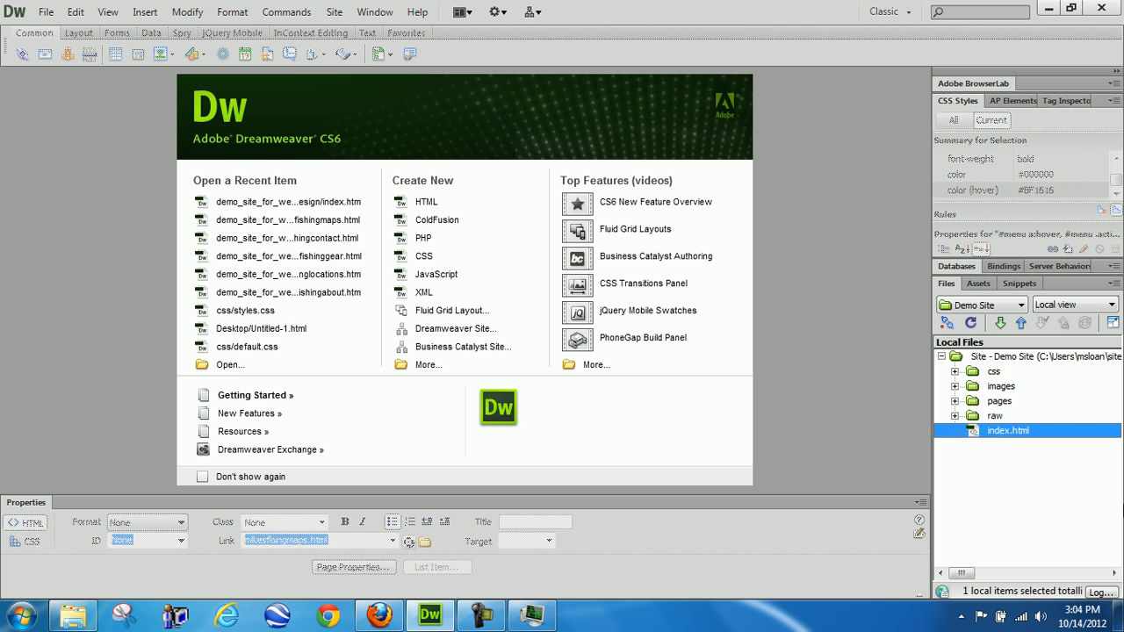
{"action": "double_click", "coordinate": [1007, 430]}
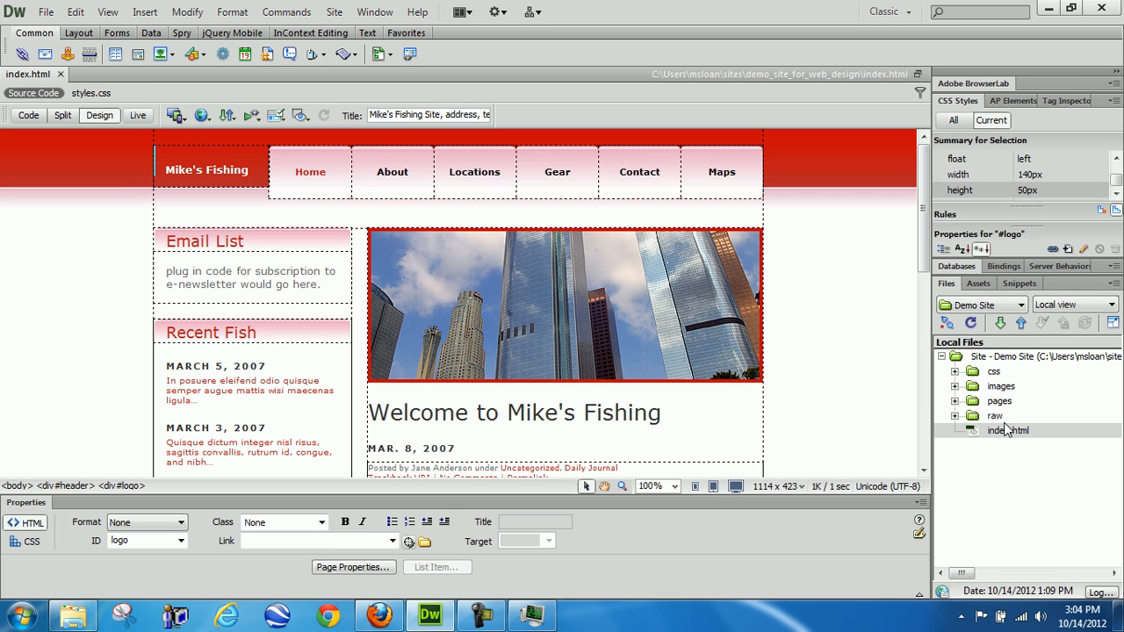
{"action": "left_click", "coordinate": [474, 171]}
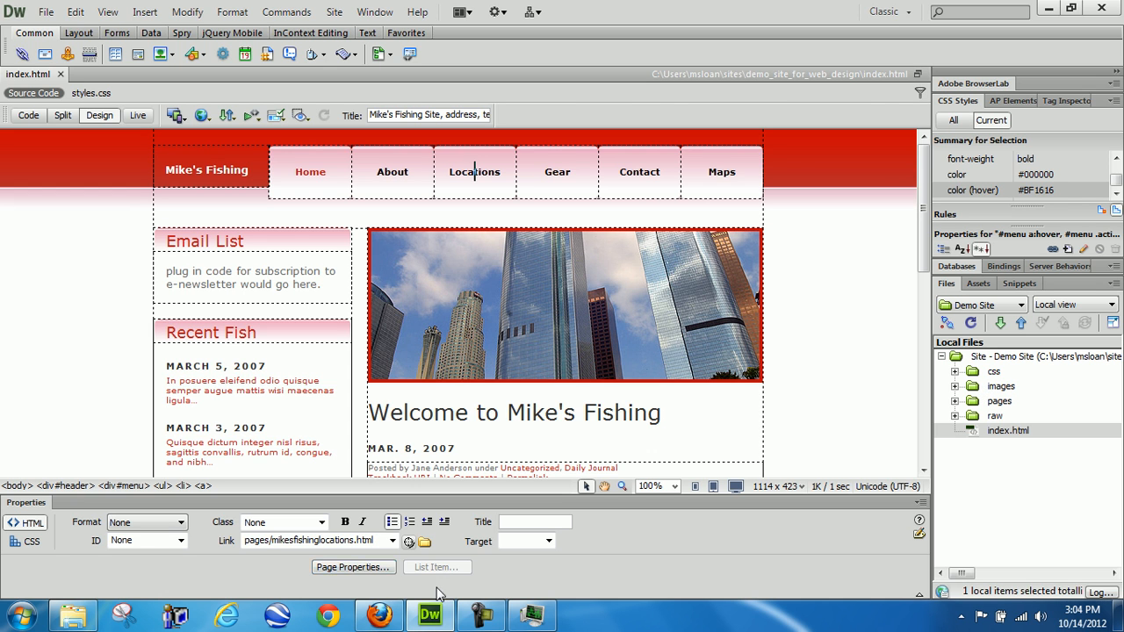
{"action": "left_click_drag", "start_coordinate": [273, 541], "coordinate": [245, 541]}
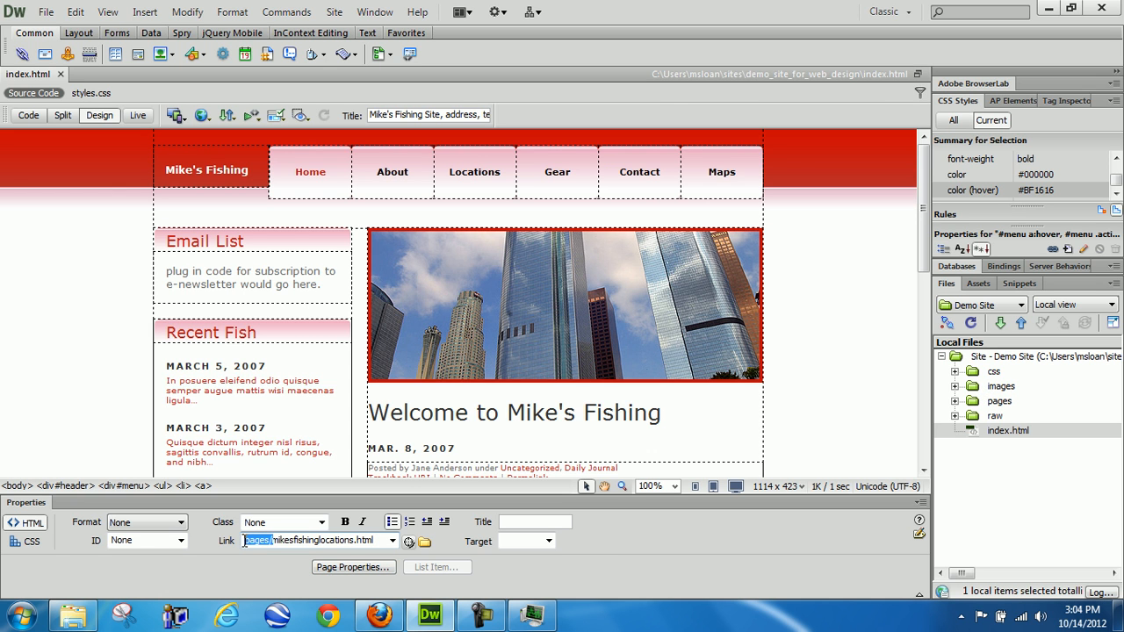
Step: Open mikesfishingcontact.html from the pages folder, examine the link paths of its Home and Locations menu items, and collapse the folder
{"action": "left_click", "coordinate": [955, 401]}
{"action": "double_click", "coordinate": [1045, 430]}
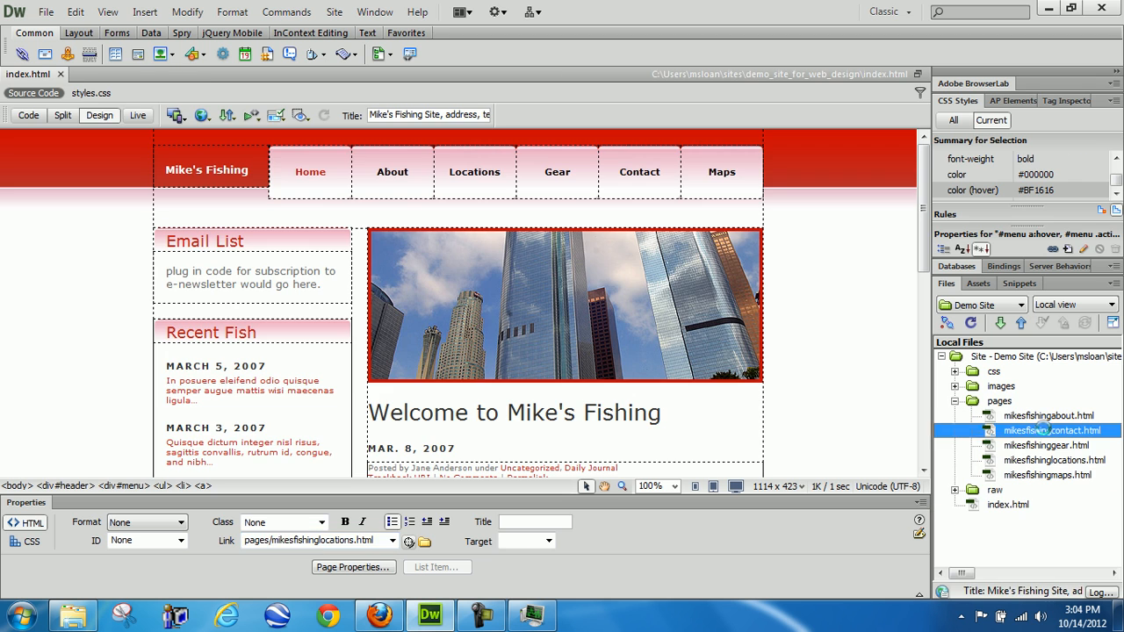
{"action": "double_click", "coordinate": [313, 174]}
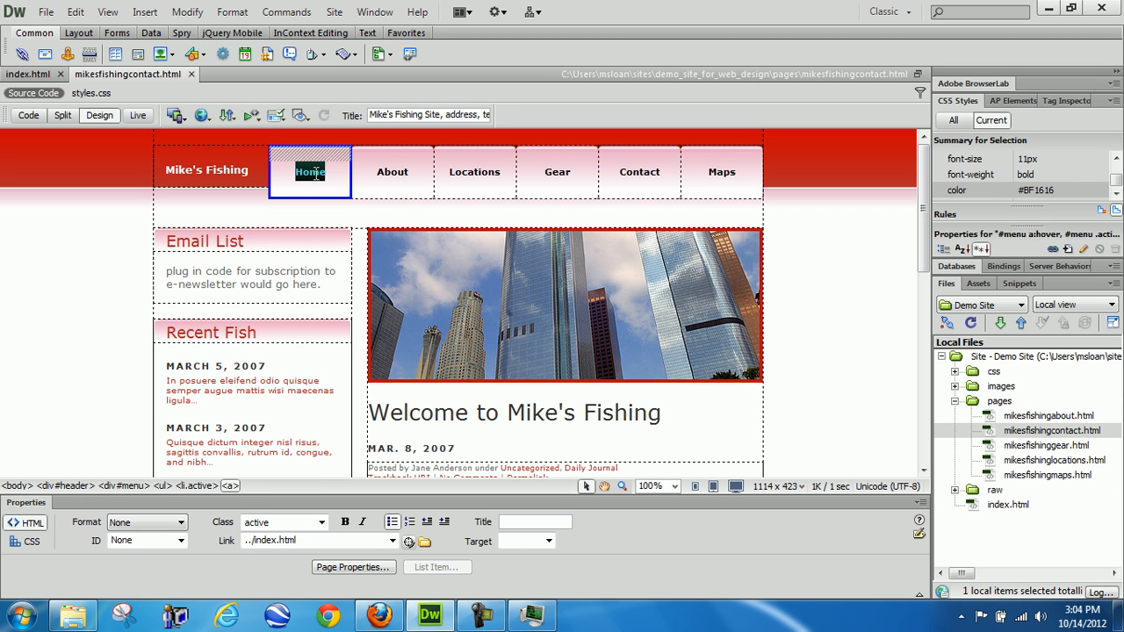
{"action": "left_click", "coordinate": [312, 172]}
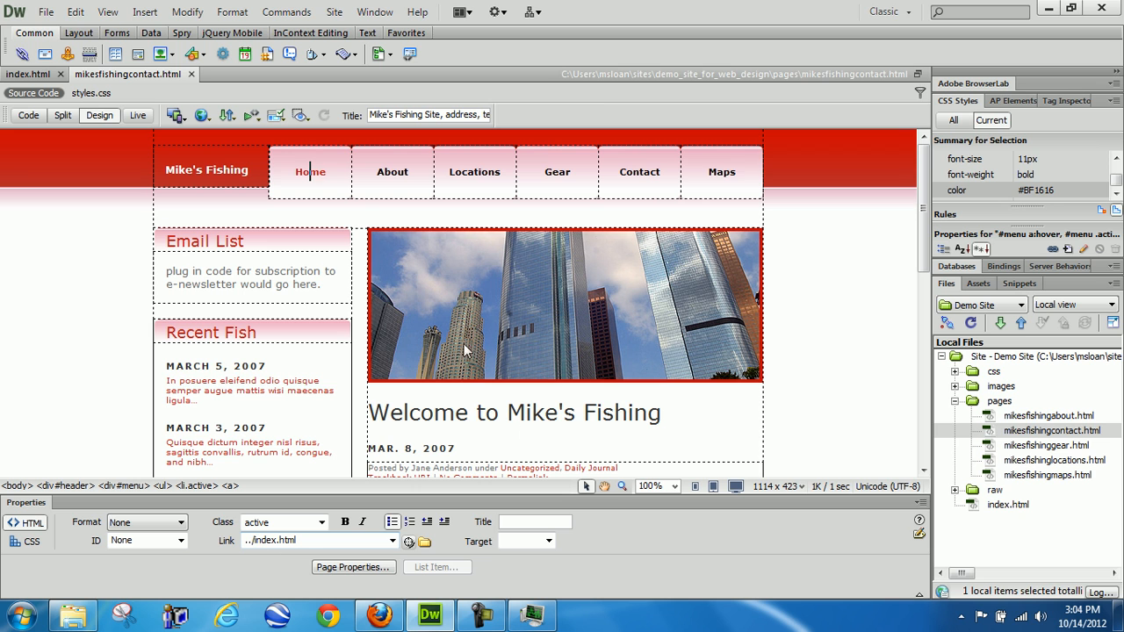
{"action": "left_click", "coordinate": [469, 172]}
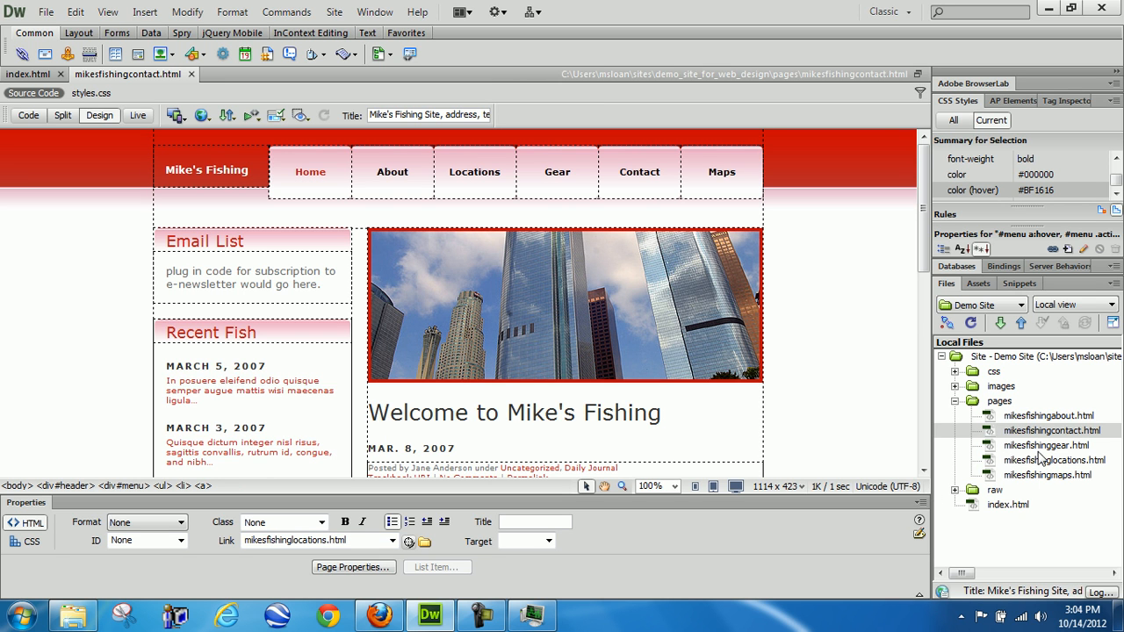
{"action": "left_click", "coordinate": [955, 401]}
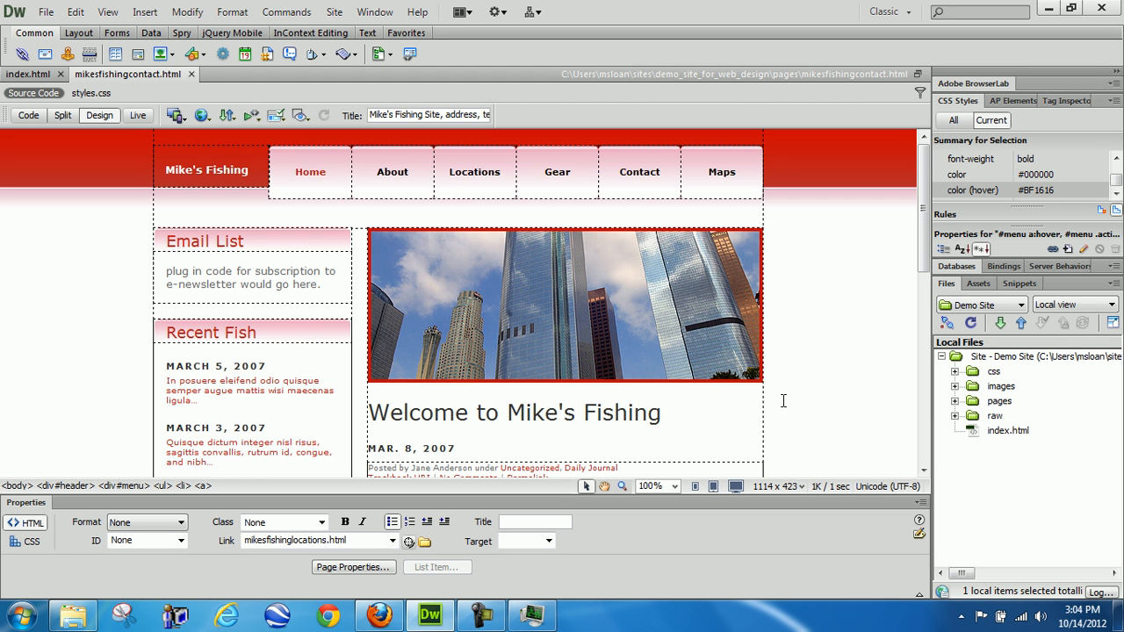
Step: Switch to the lecture outline in Firefox and keep the inactive session logged in
{"action": "left_click", "coordinate": [377, 616]}
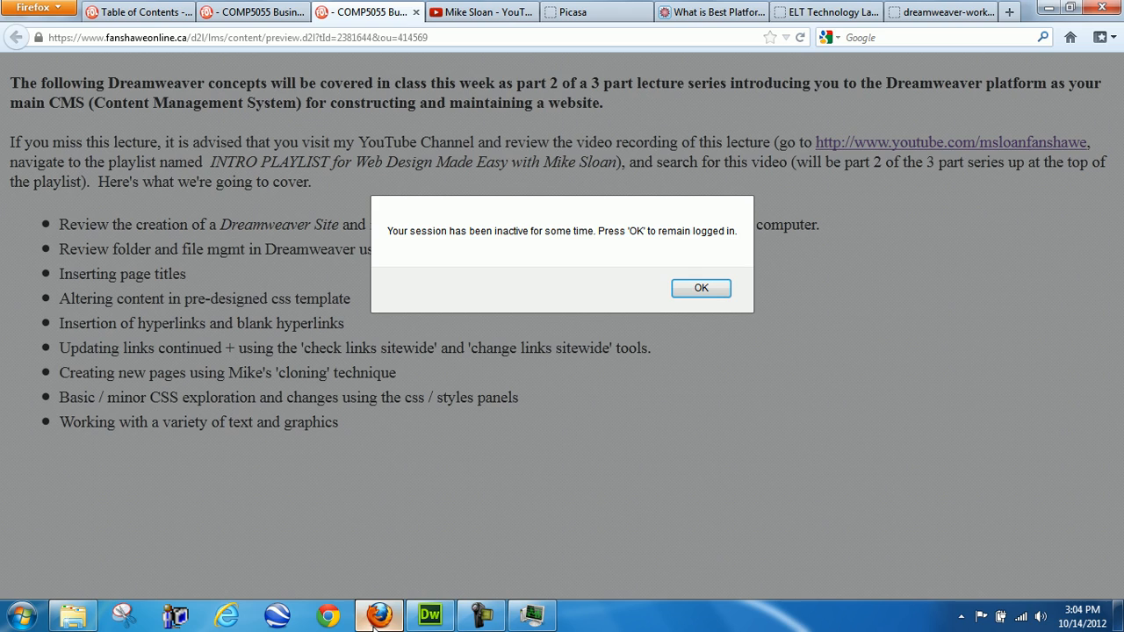
{"action": "left_click", "coordinate": [699, 288]}
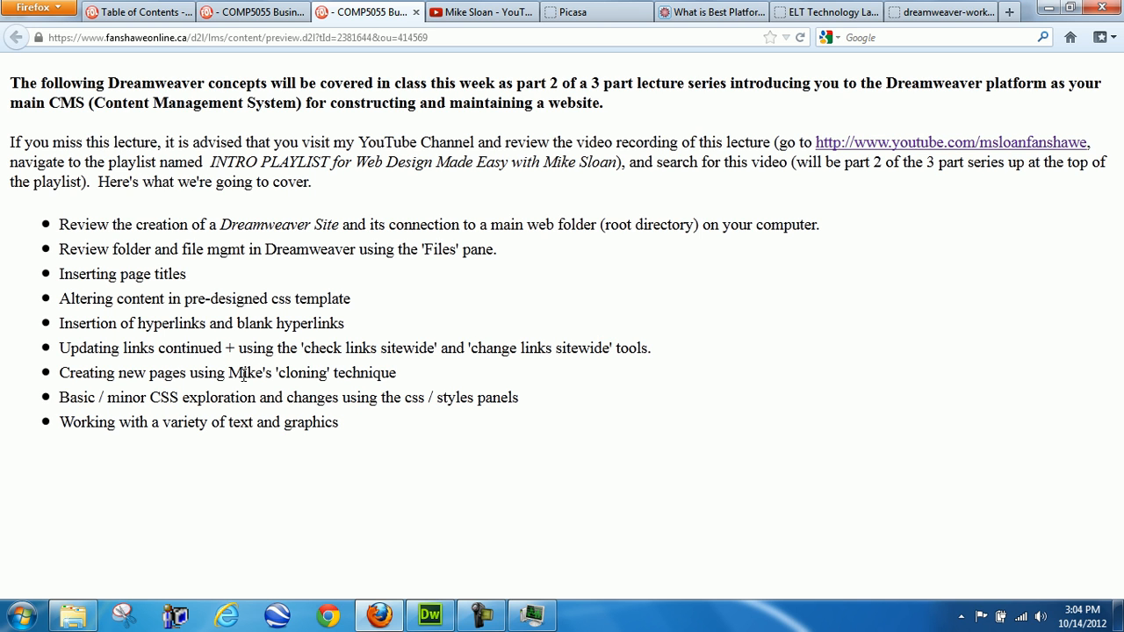
Step: Review the full list of part 2 lecture topics, glance at the site in Dreamweaver, and return to the outline in Firefox
{"action": "left_click_drag", "start_coordinate": [380, 430], "coordinate": [43, 224]}
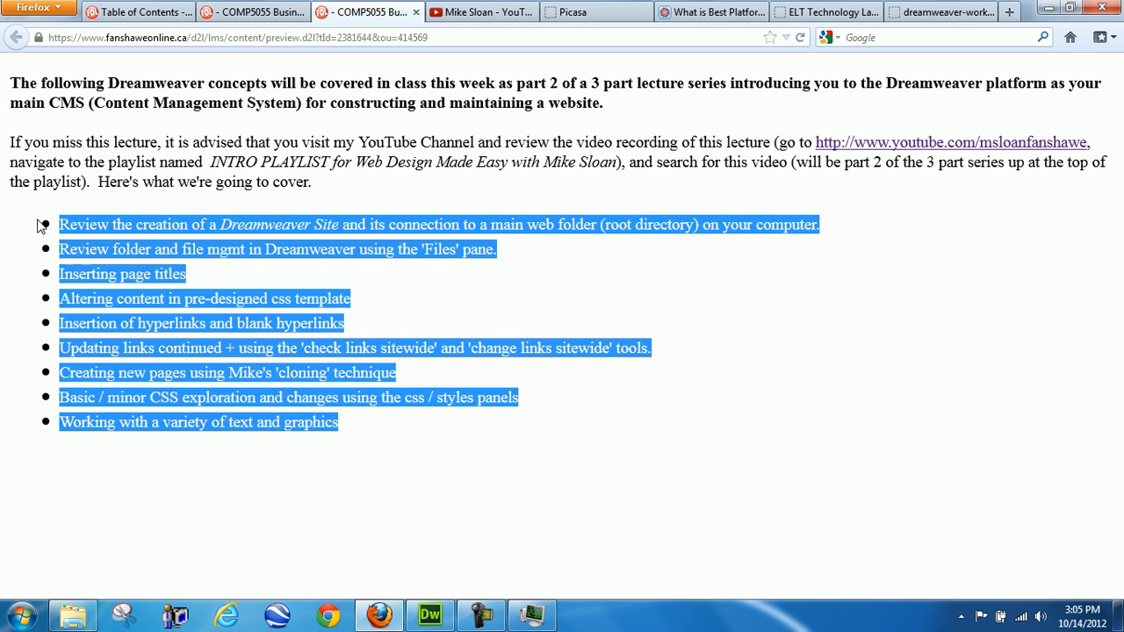
{"action": "left_click", "coordinate": [547, 310]}
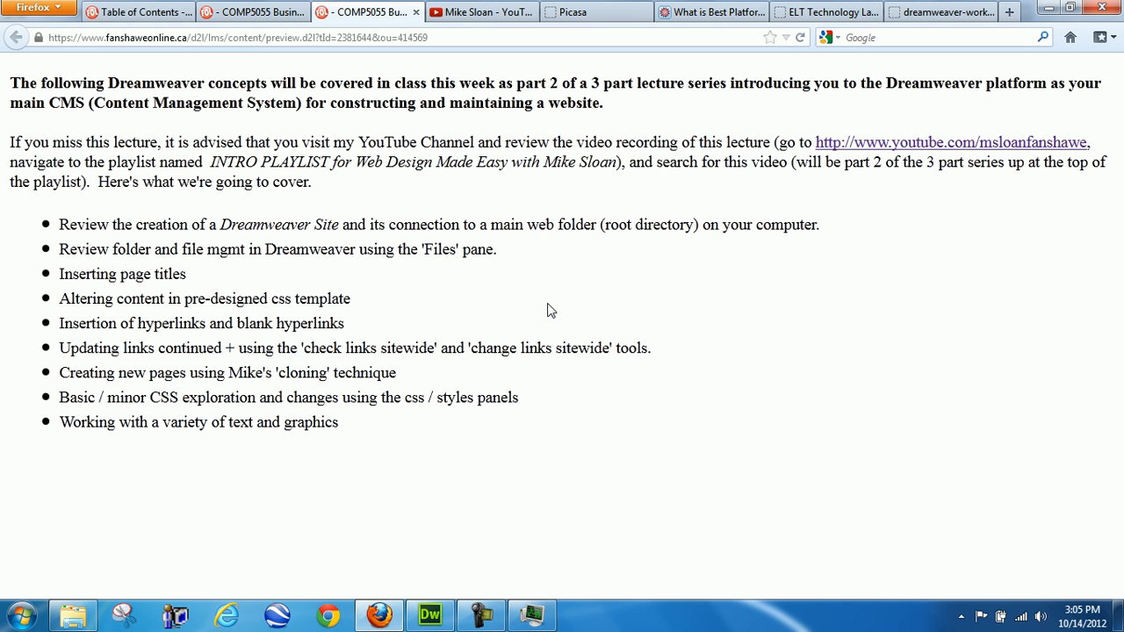
{"action": "left_click", "coordinate": [430, 615]}
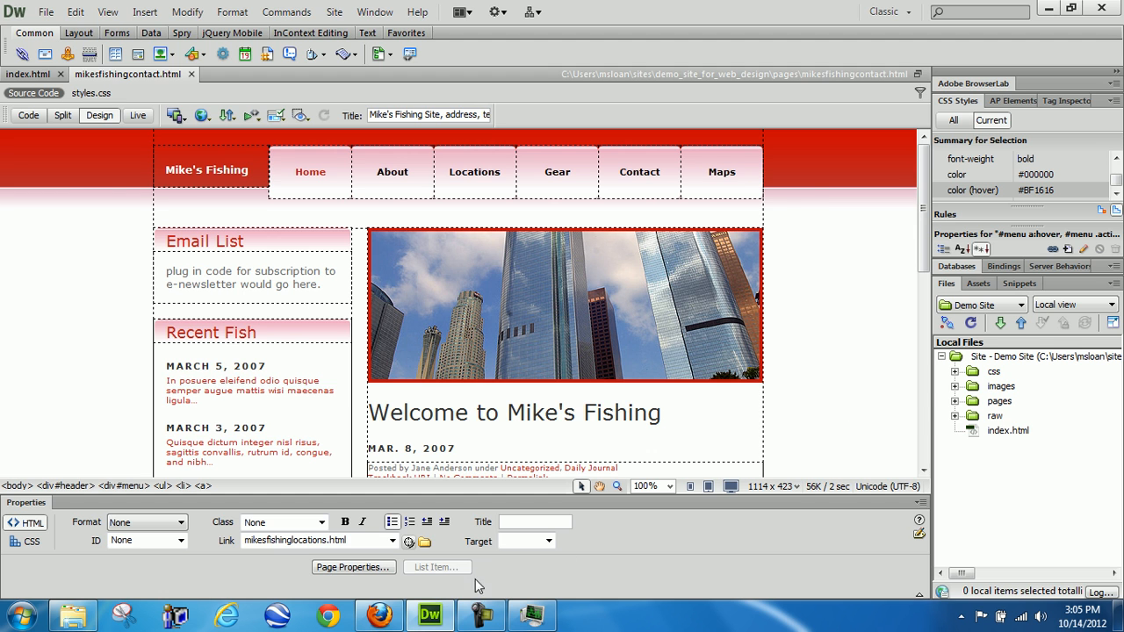
{"action": "left_click", "coordinate": [446, 617]}
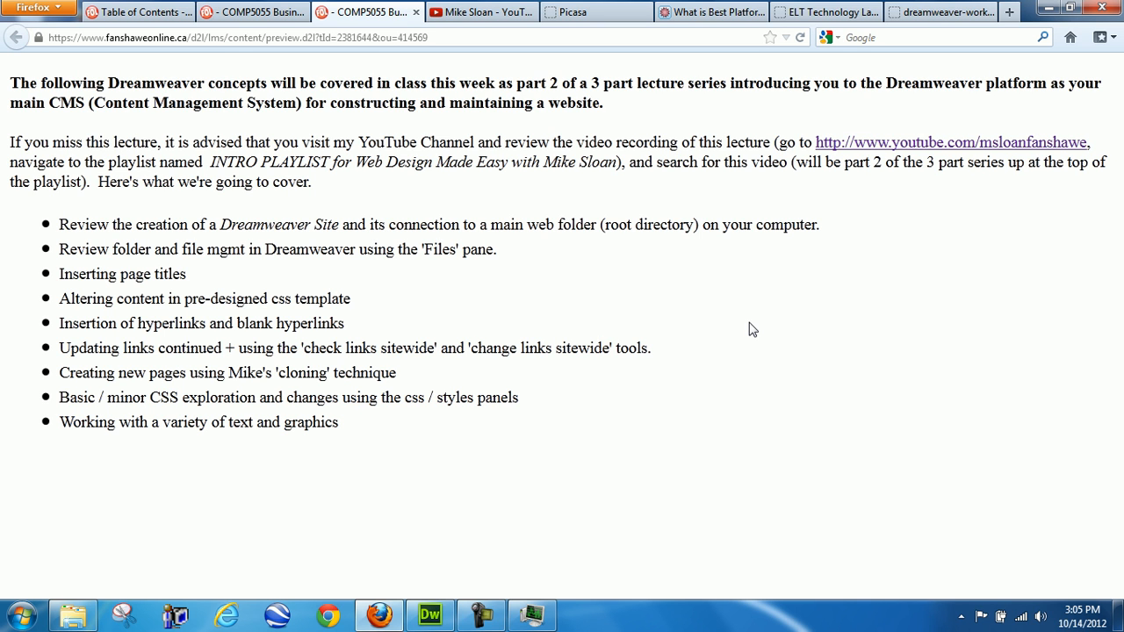
{"action": "left_click", "coordinate": [481, 614]}
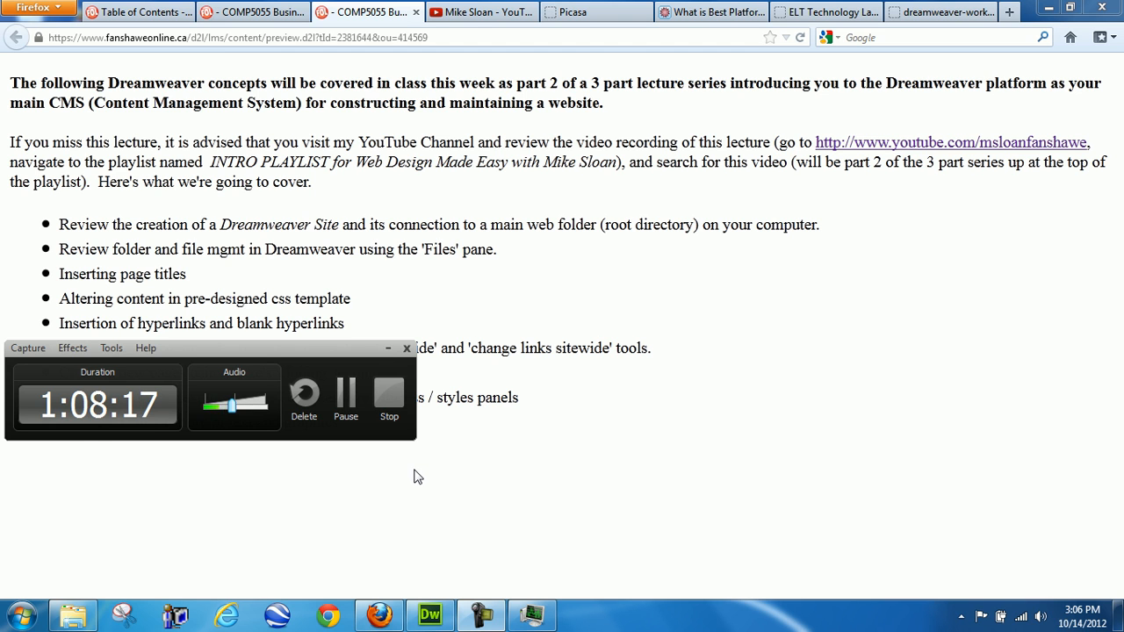
{"action": "left_click", "coordinate": [388, 349]}
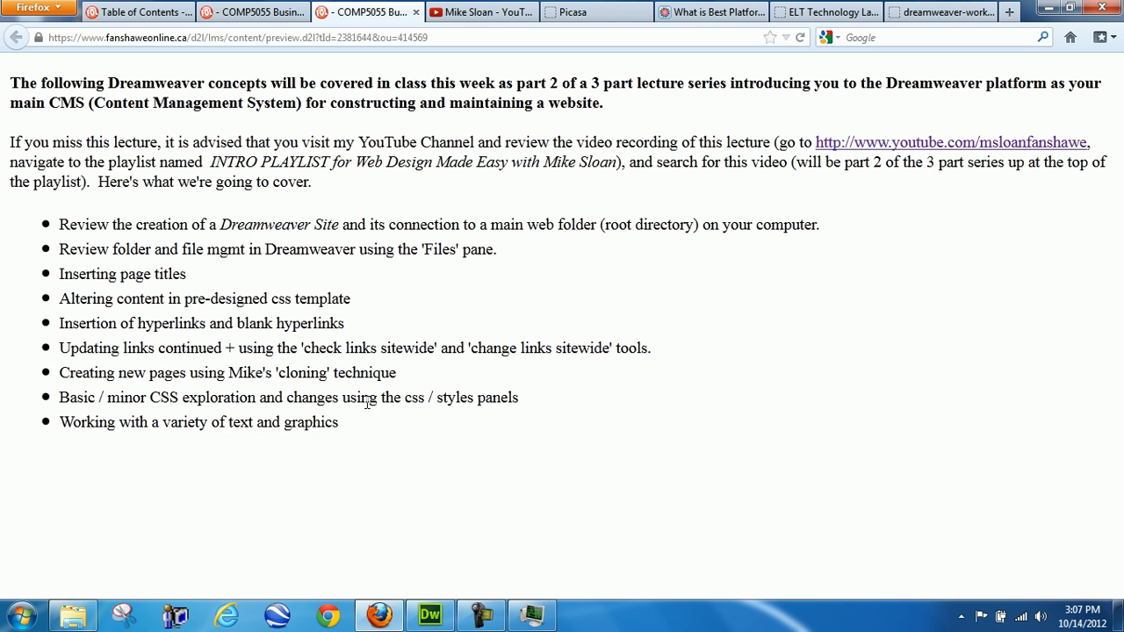
Step: Look over the part 1 lecture outline and return to the part 2 outline
{"action": "left_click", "coordinate": [292, 12]}
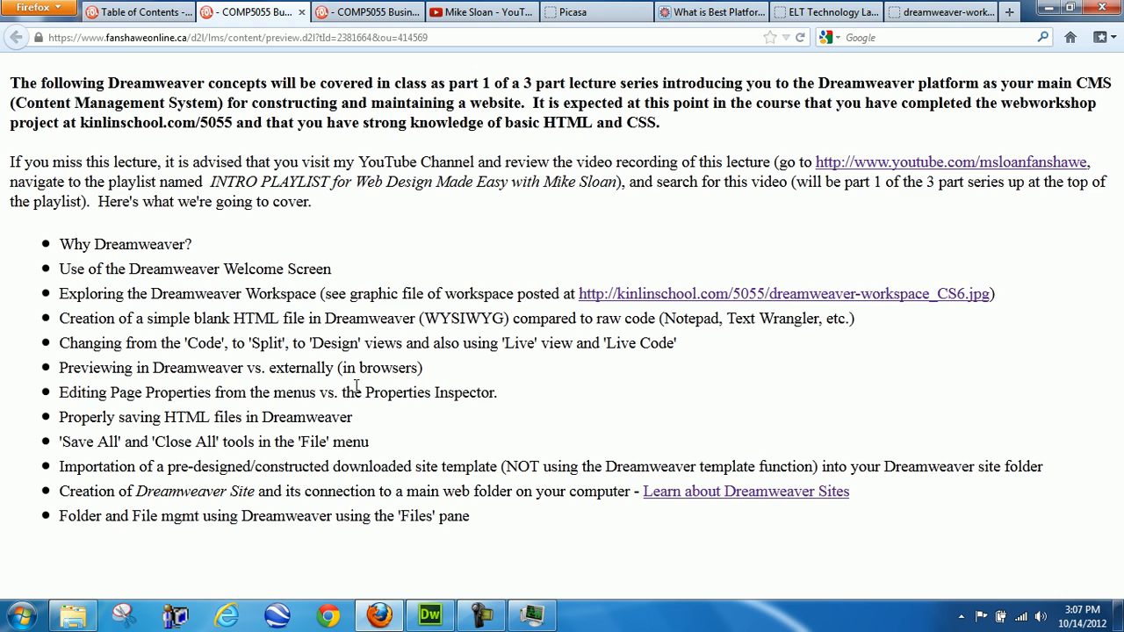
{"action": "left_click", "coordinate": [378, 13]}
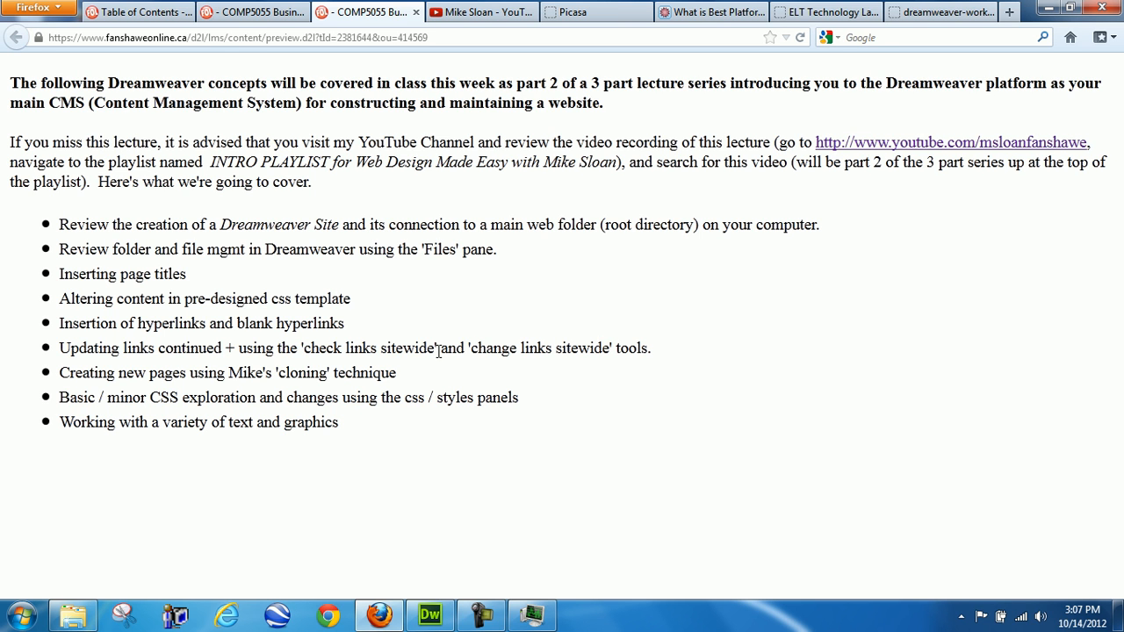
Step: Switch to Dreamweaver, examine the files in the pages folder with the local files sorted by name ascending, and collapse the folder
{"action": "left_click", "coordinate": [429, 614]}
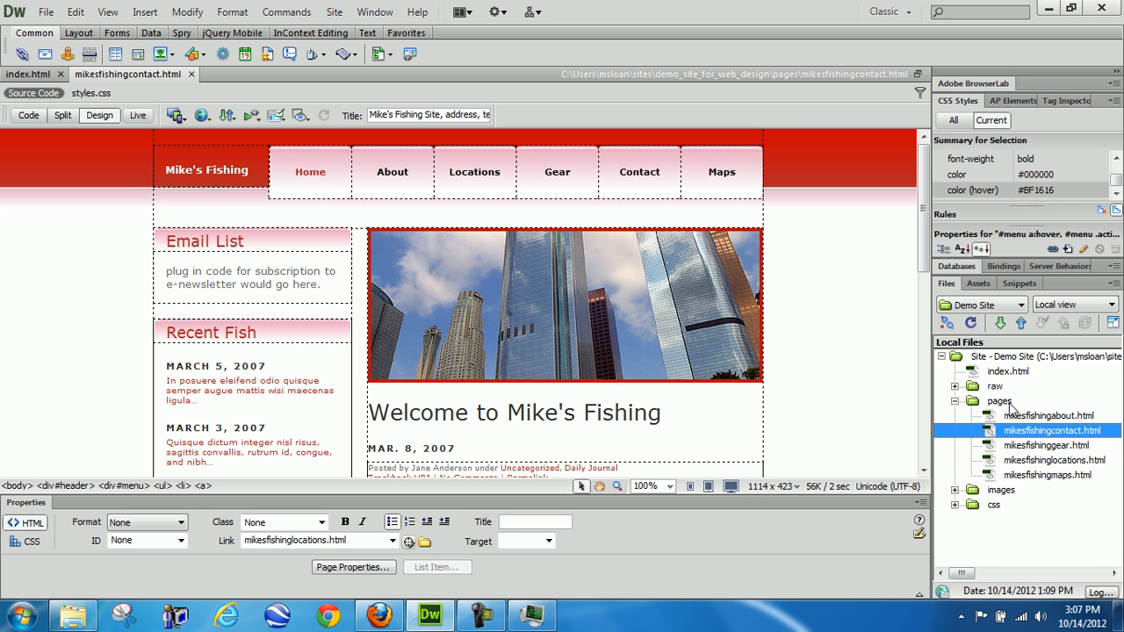
{"action": "left_click", "coordinate": [955, 402]}
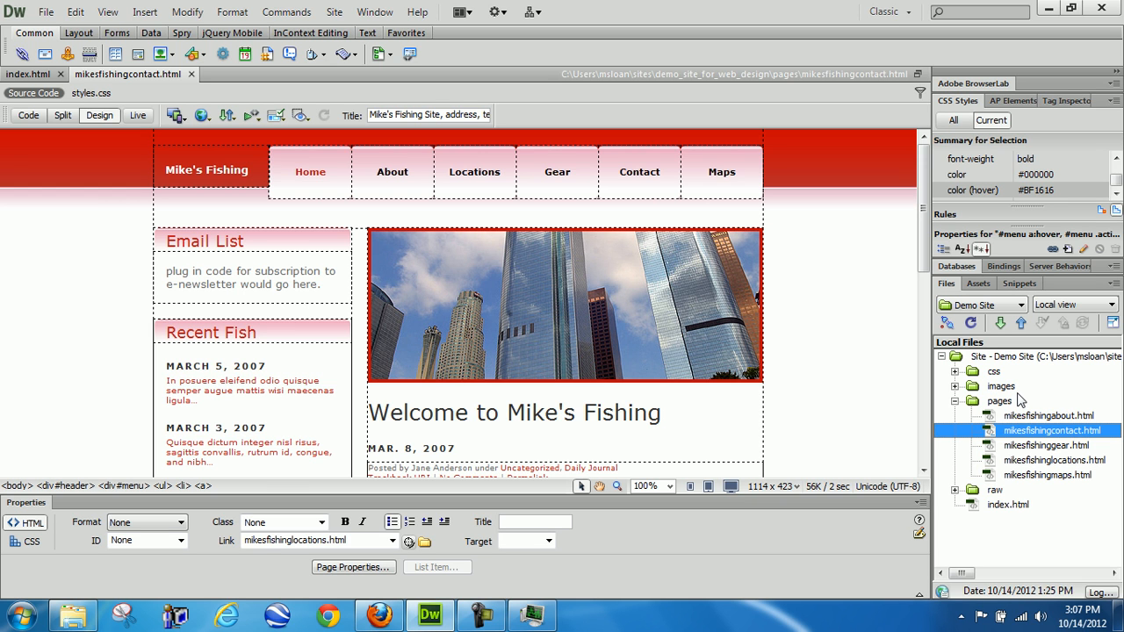
{"action": "left_click", "coordinate": [956, 401]}
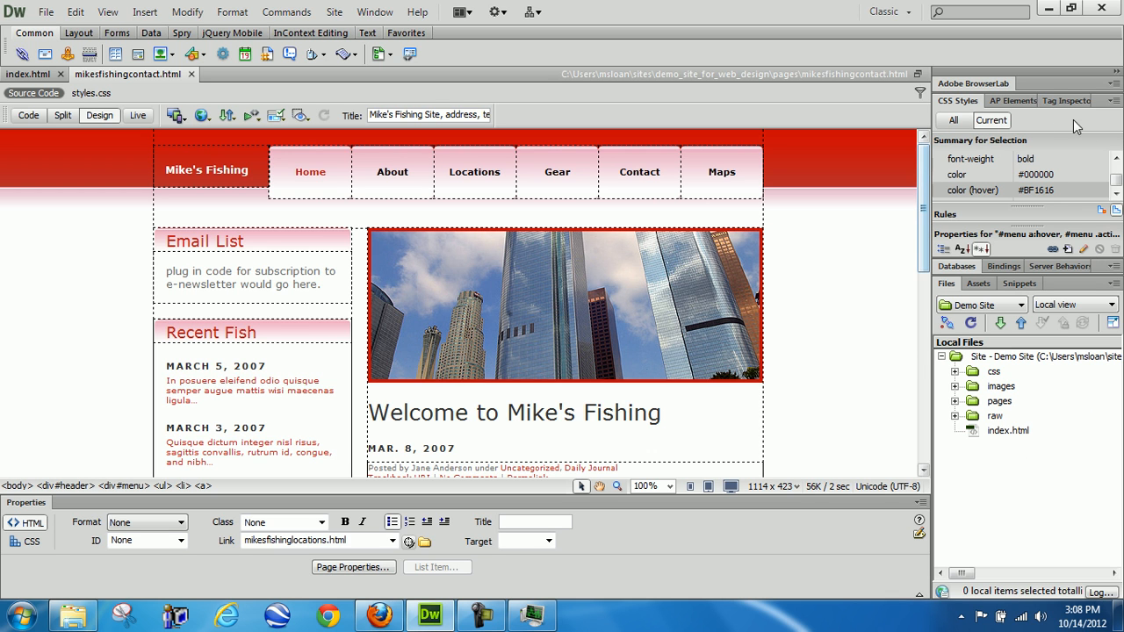
Step: Enlarge the CSS properties area, examine the Background, Block, Box and Type settings of the a rule in styles.css, and close its definition
{"action": "left_click_drag", "start_coordinate": [1031, 226], "coordinate": [1034, 412]}
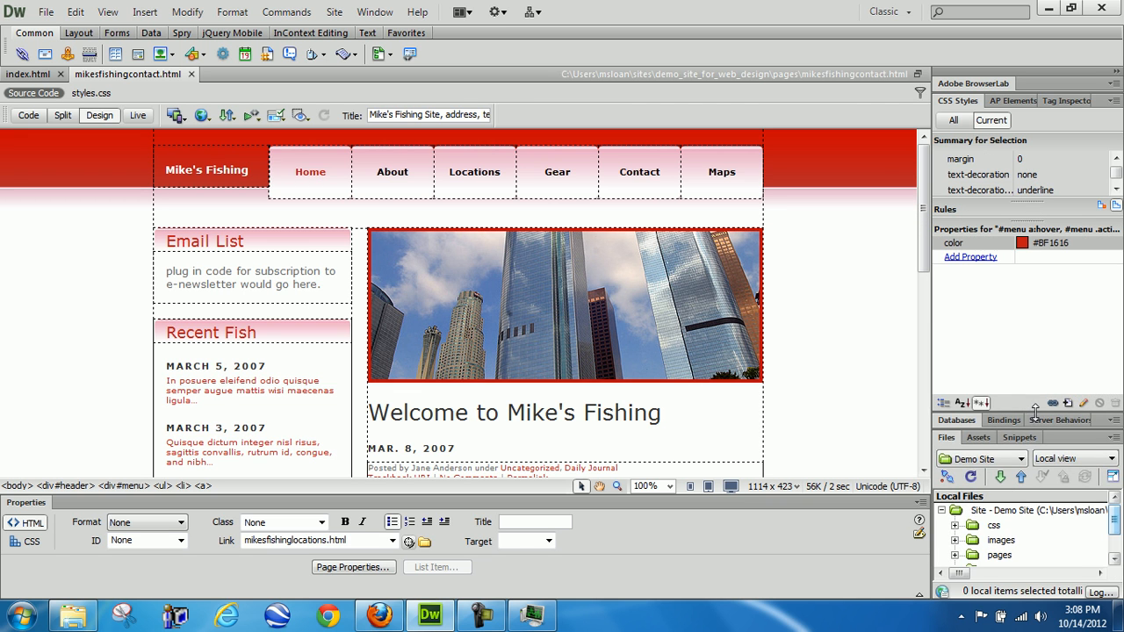
{"action": "double_click", "coordinate": [1032, 175]}
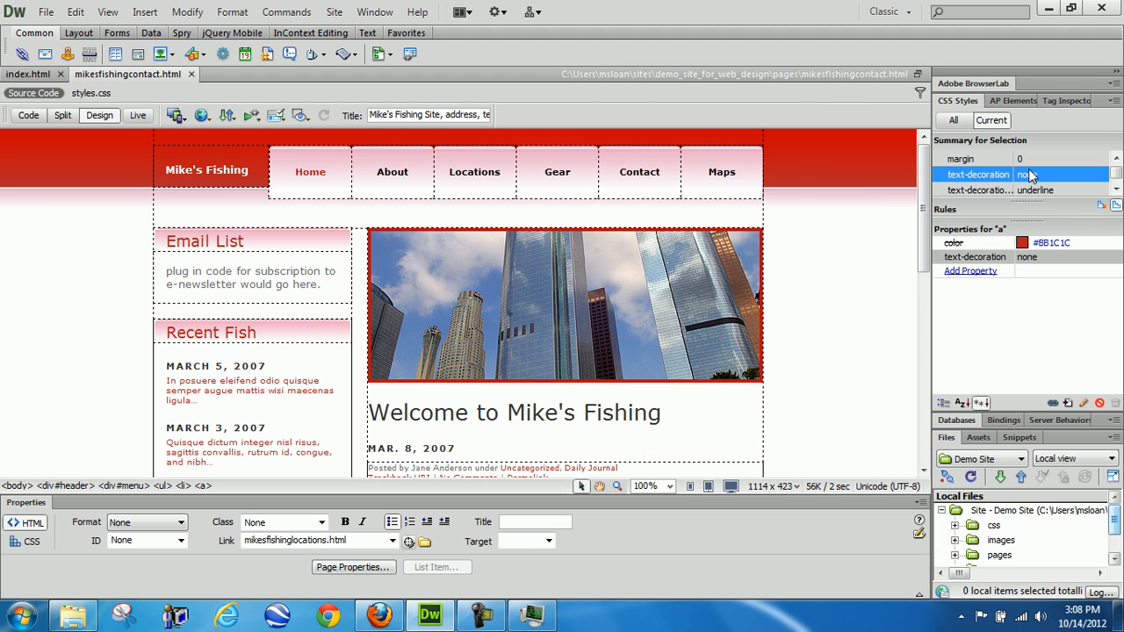
{"action": "left_click", "coordinate": [382, 210]}
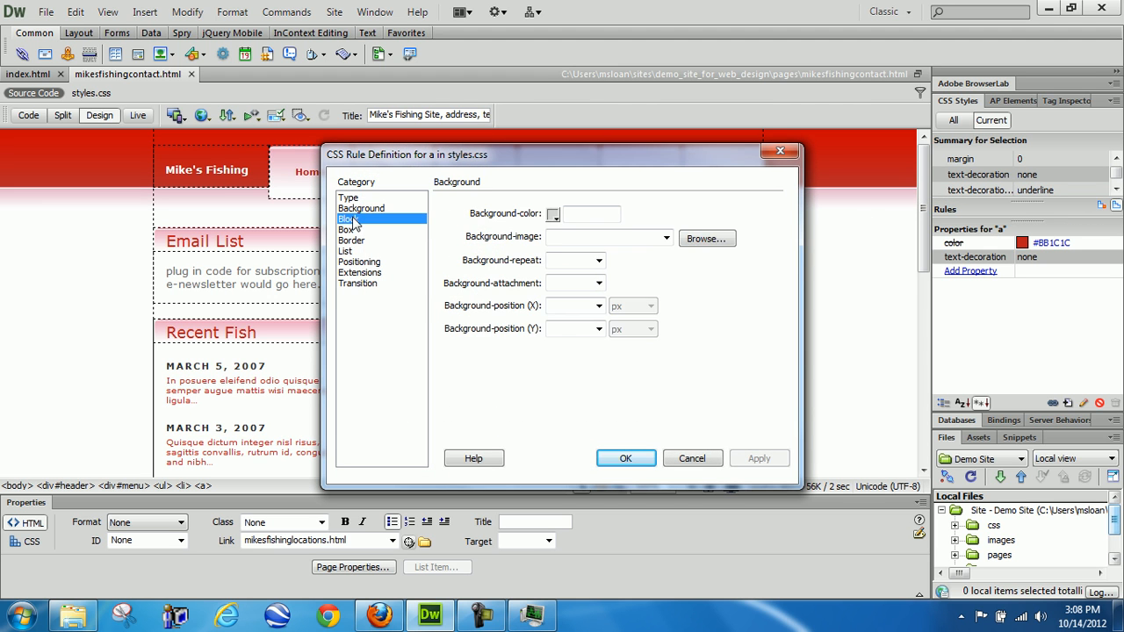
{"action": "left_click", "coordinate": [349, 218]}
{"action": "left_click", "coordinate": [347, 229]}
{"action": "left_click", "coordinate": [349, 198]}
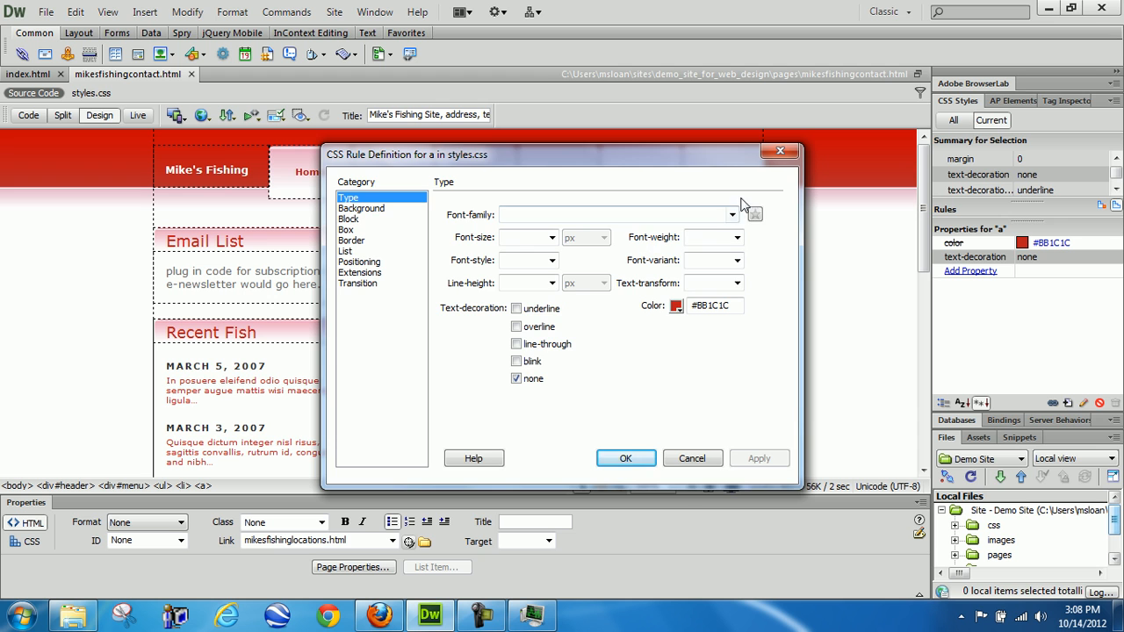
{"action": "left_click", "coordinate": [778, 152]}
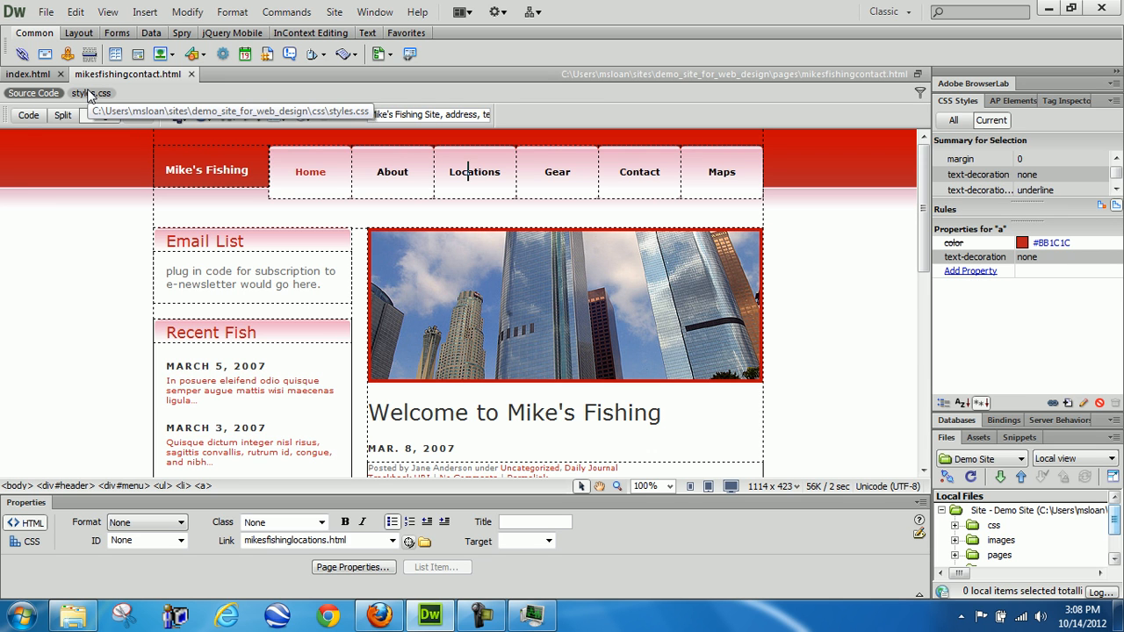
Step: Close mikesfishingcontact.html and index.html and exit Dreamweaver
{"action": "left_click", "coordinate": [191, 75]}
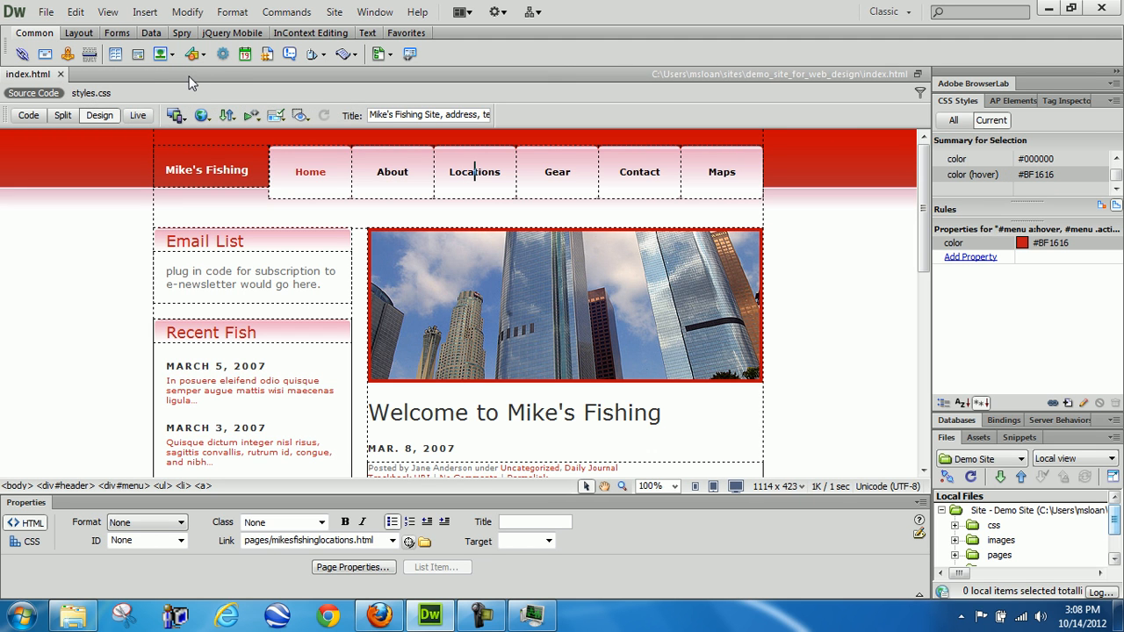
{"action": "left_click", "coordinate": [60, 75]}
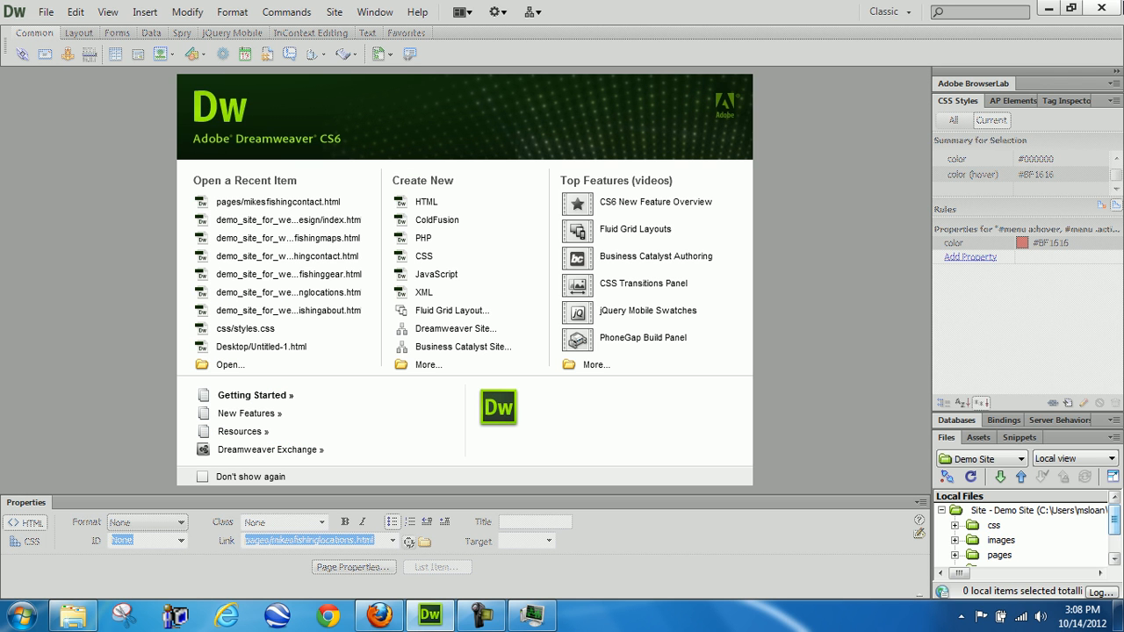
{"action": "left_click", "coordinate": [1102, 8]}
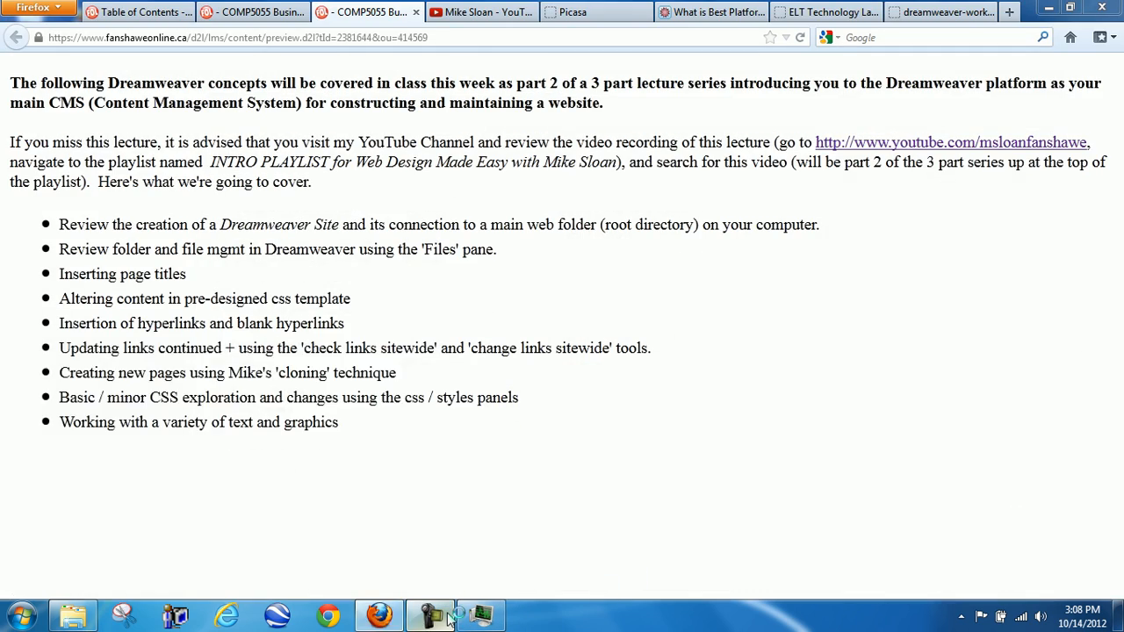